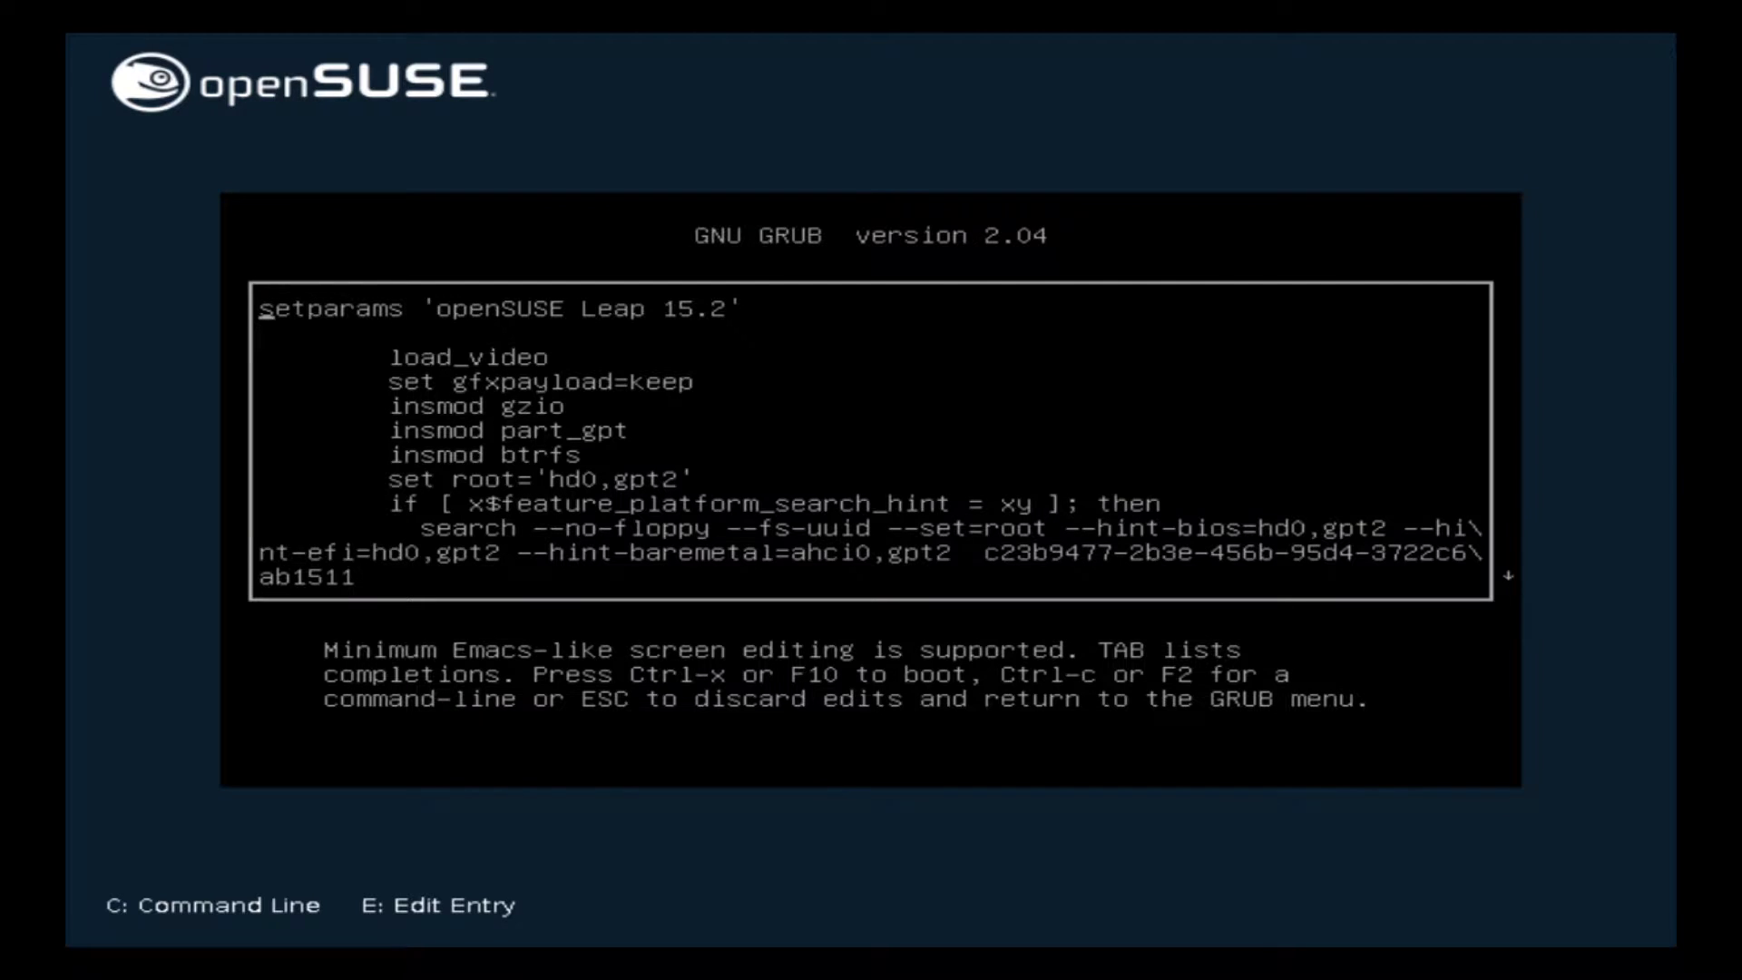
Step: Append 'nomodeset' after 'quiet' at the end of the GRUB linuxefi kernel line
key("Down")
key("Down")
key("Down")
key("Down")
key("Down")
key("Down")
key("Down")
key("Down")
key("Down")
key("Down")
key("Down")
key("Down")
key("Down")
key("Down")
key("Down")
key("Down")
key("Down")
key("Up")
key("Up")
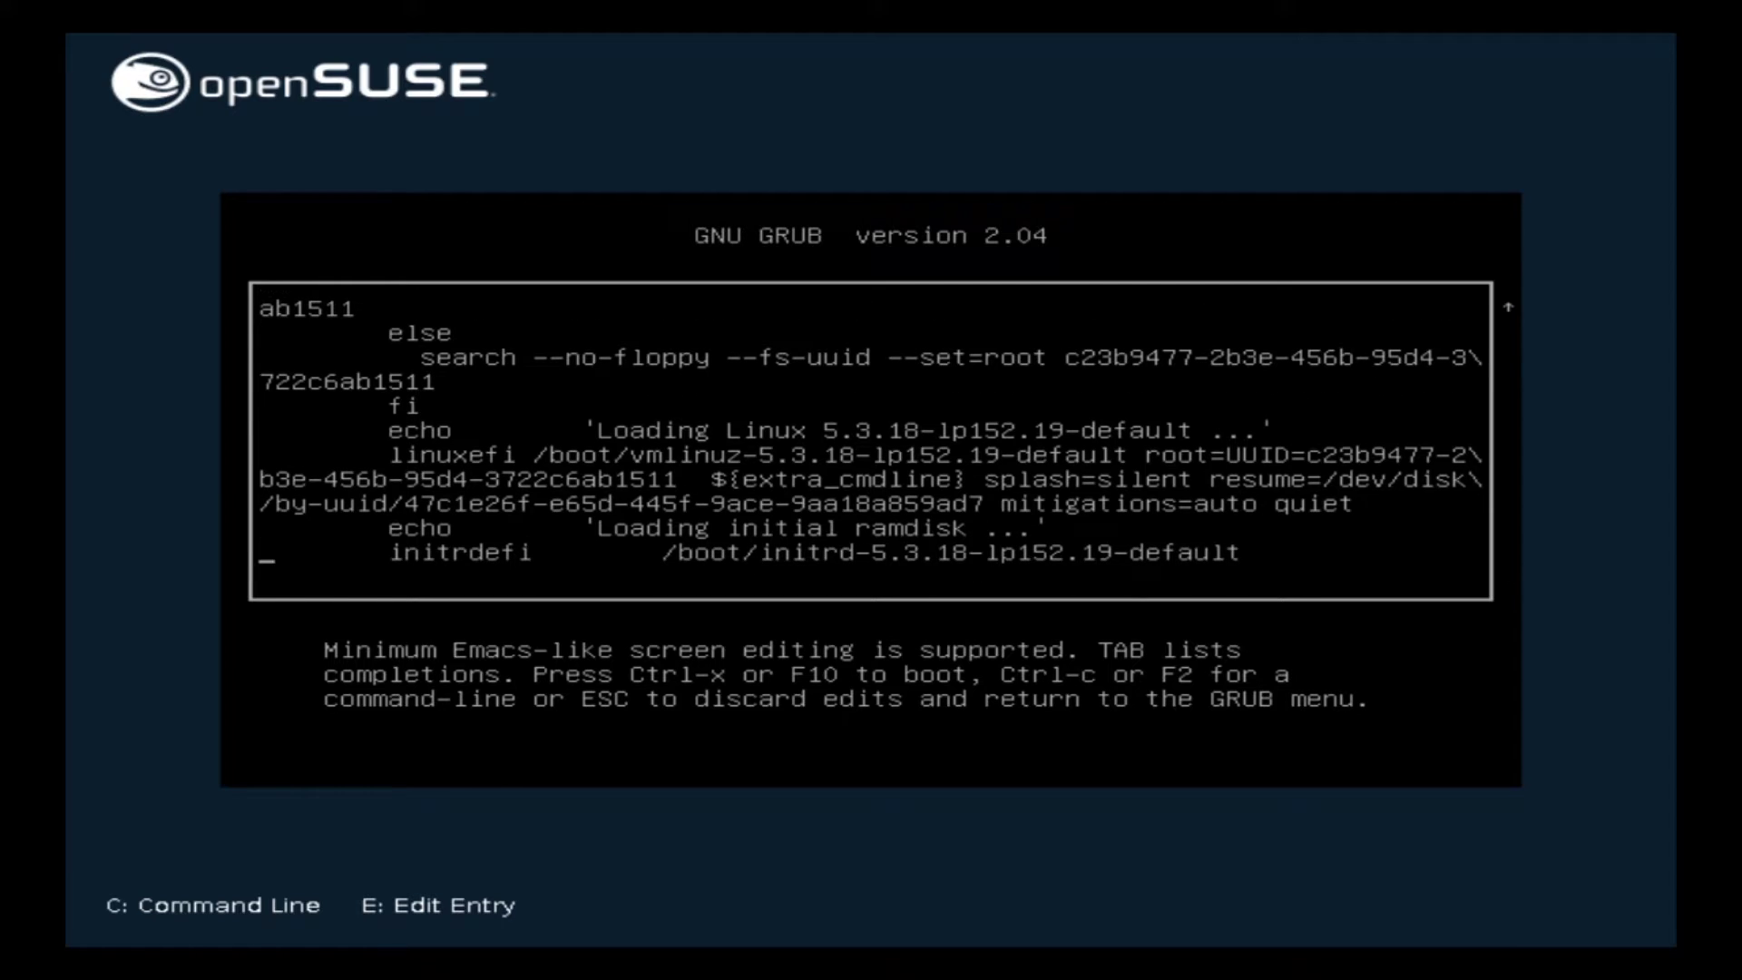
key("Up")
key("End")
type("nomodeset")
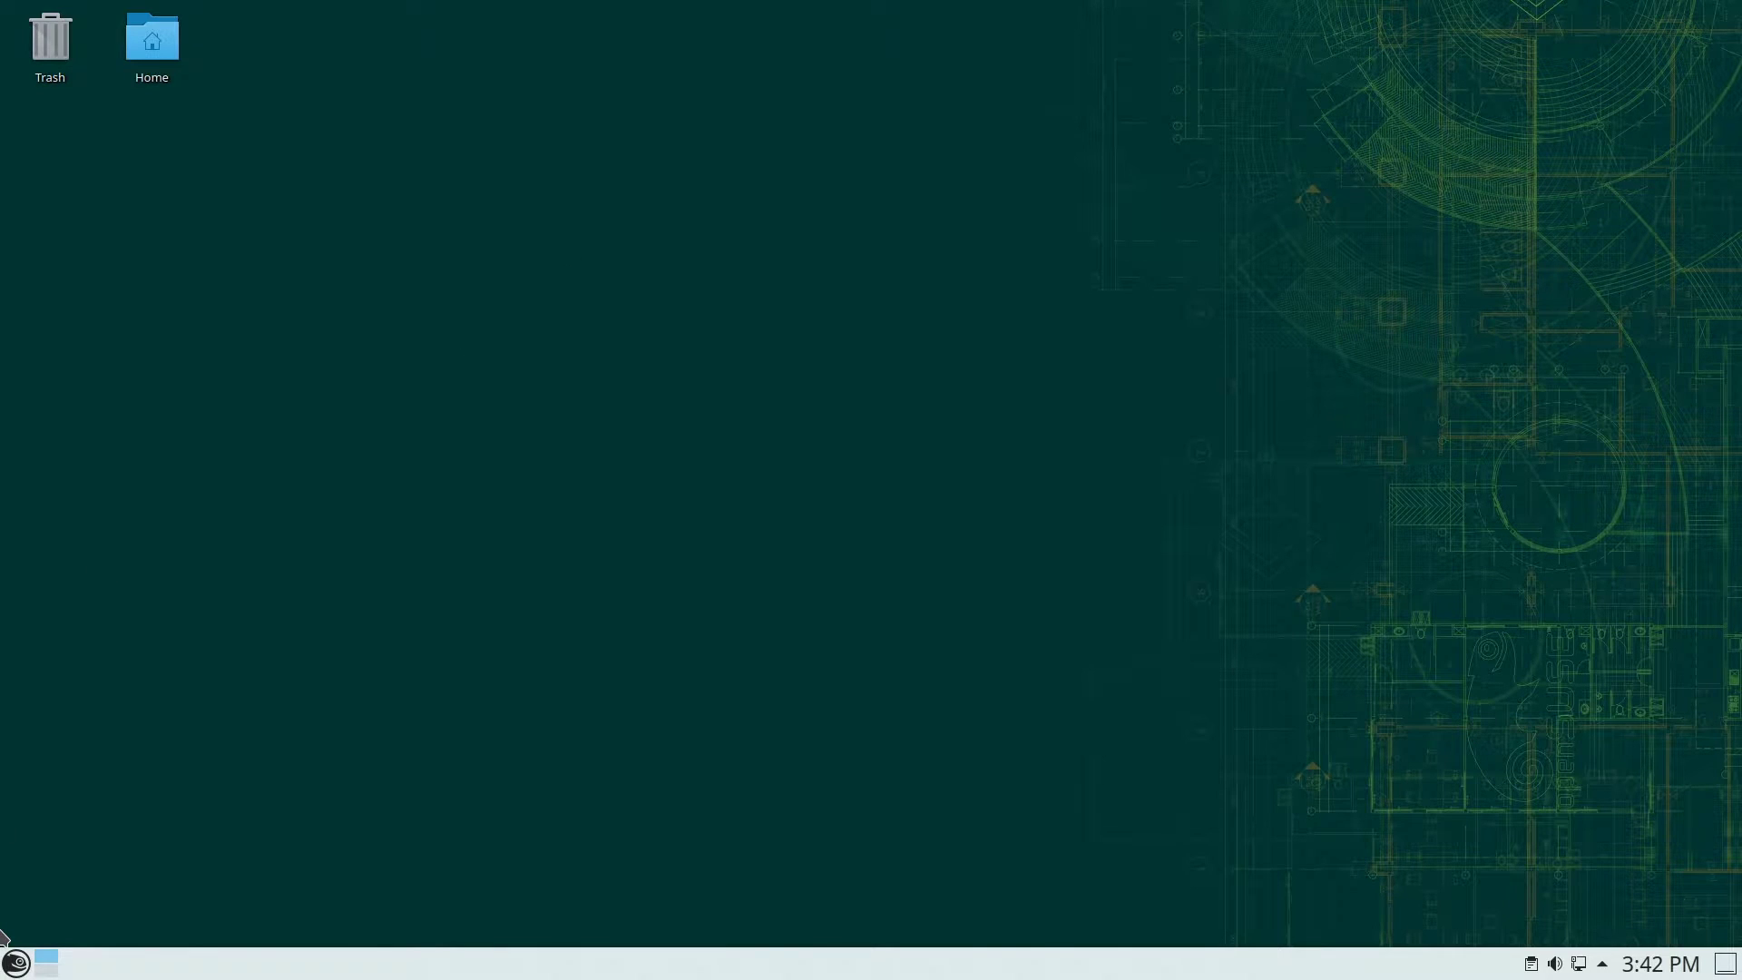
Step: Open Konsole, become root with su, and run 'zypper update'
left_click(16, 963)
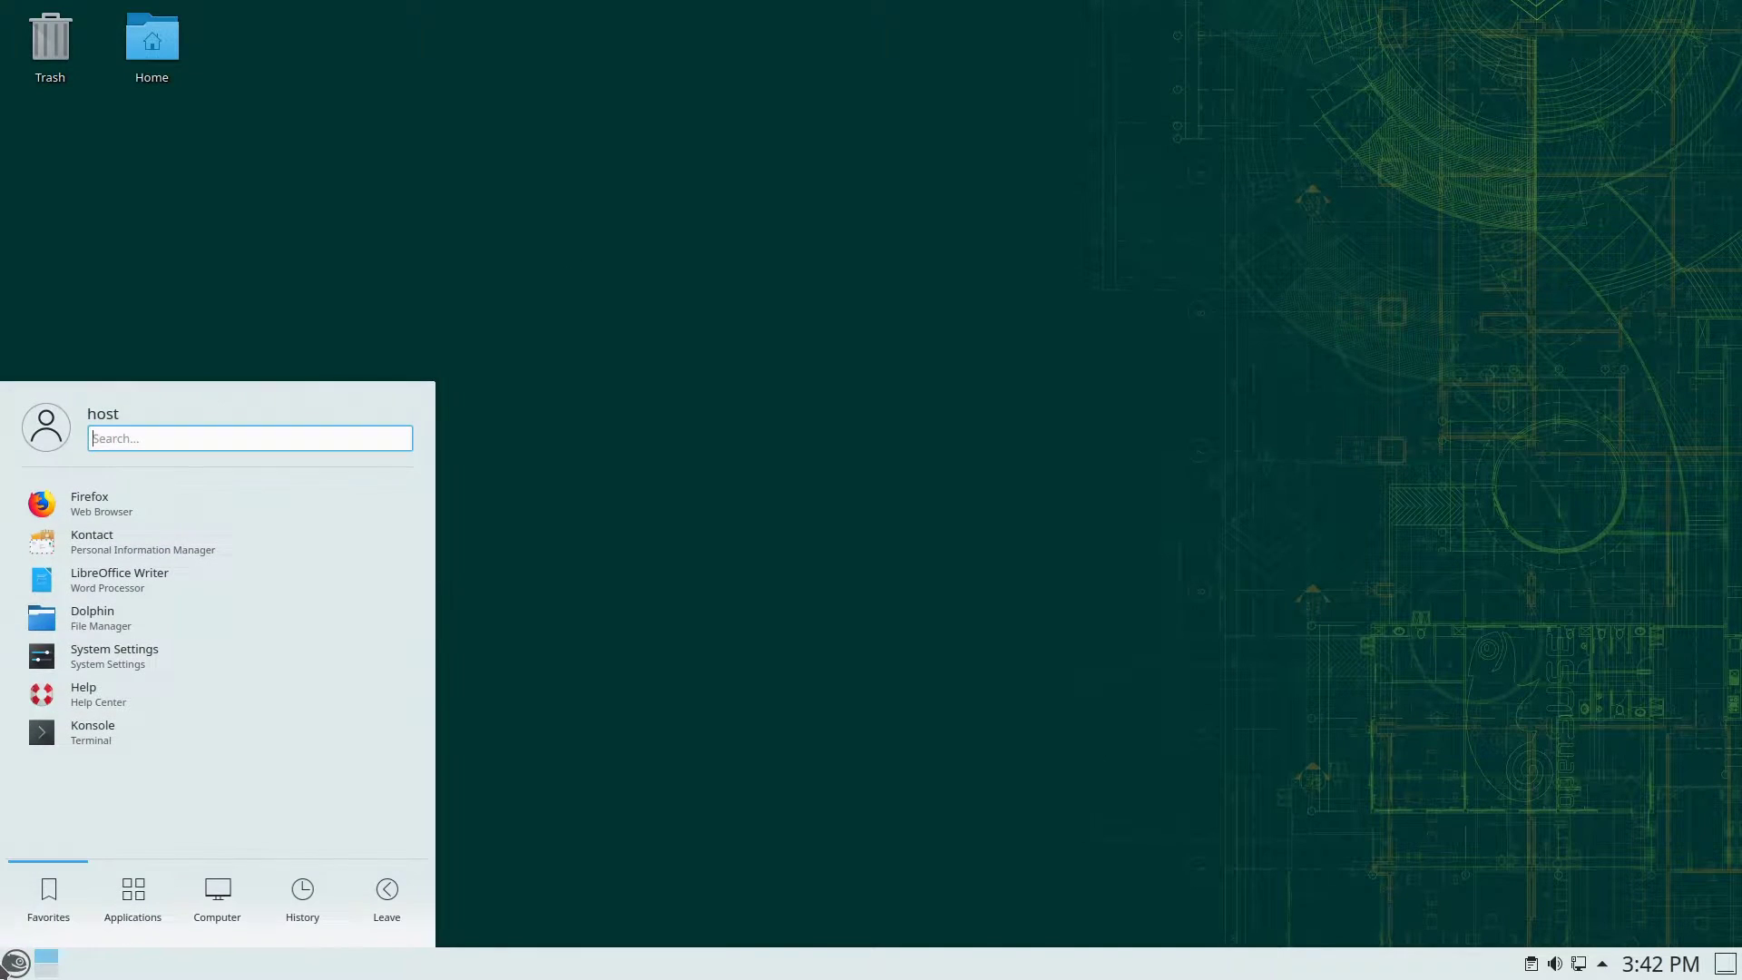
left_click(86, 734)
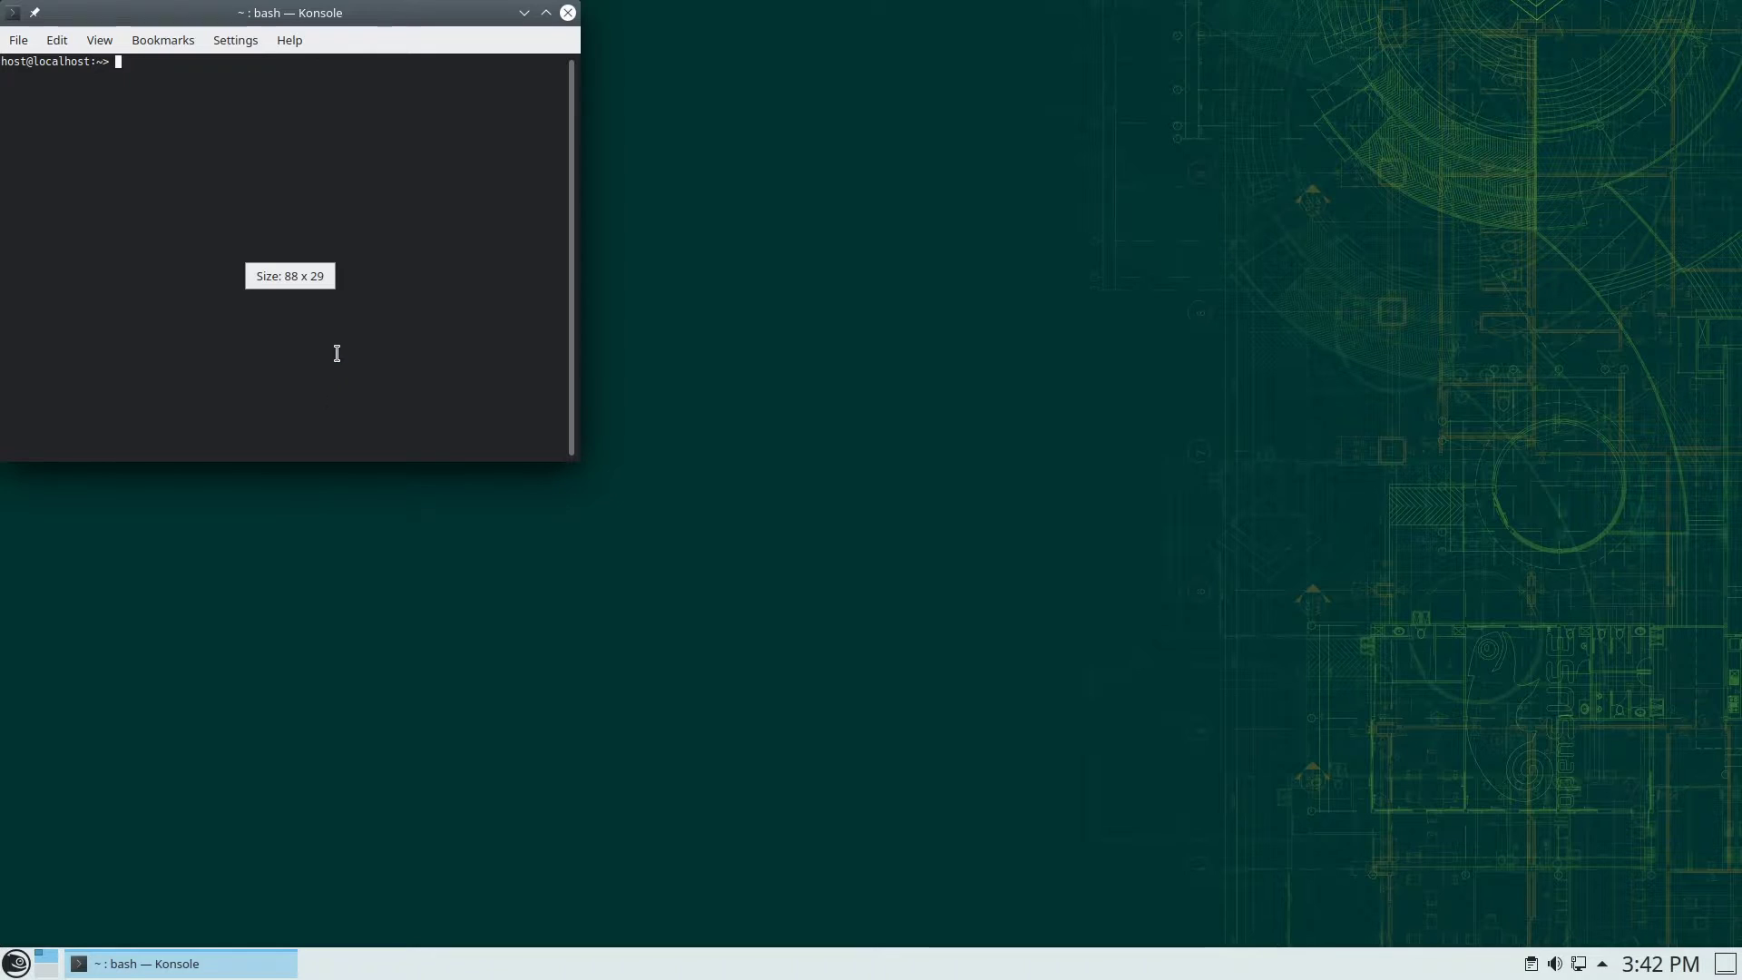
type("su")
key("Return")
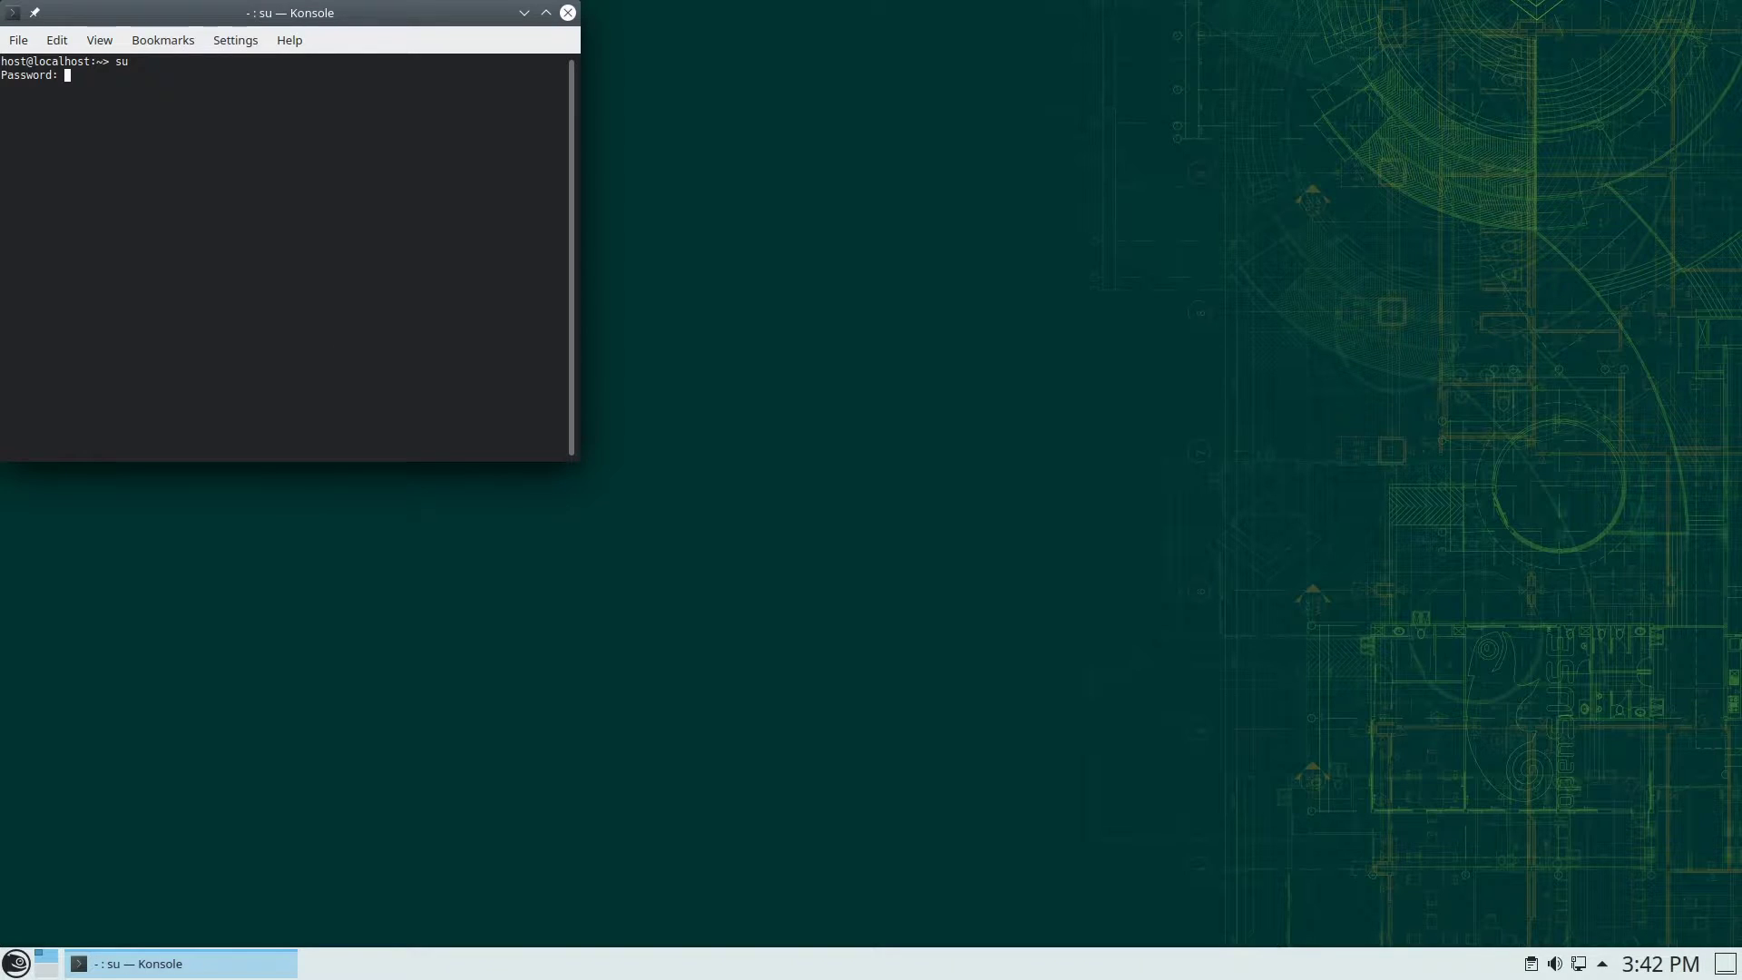
key("Return")
type("z")
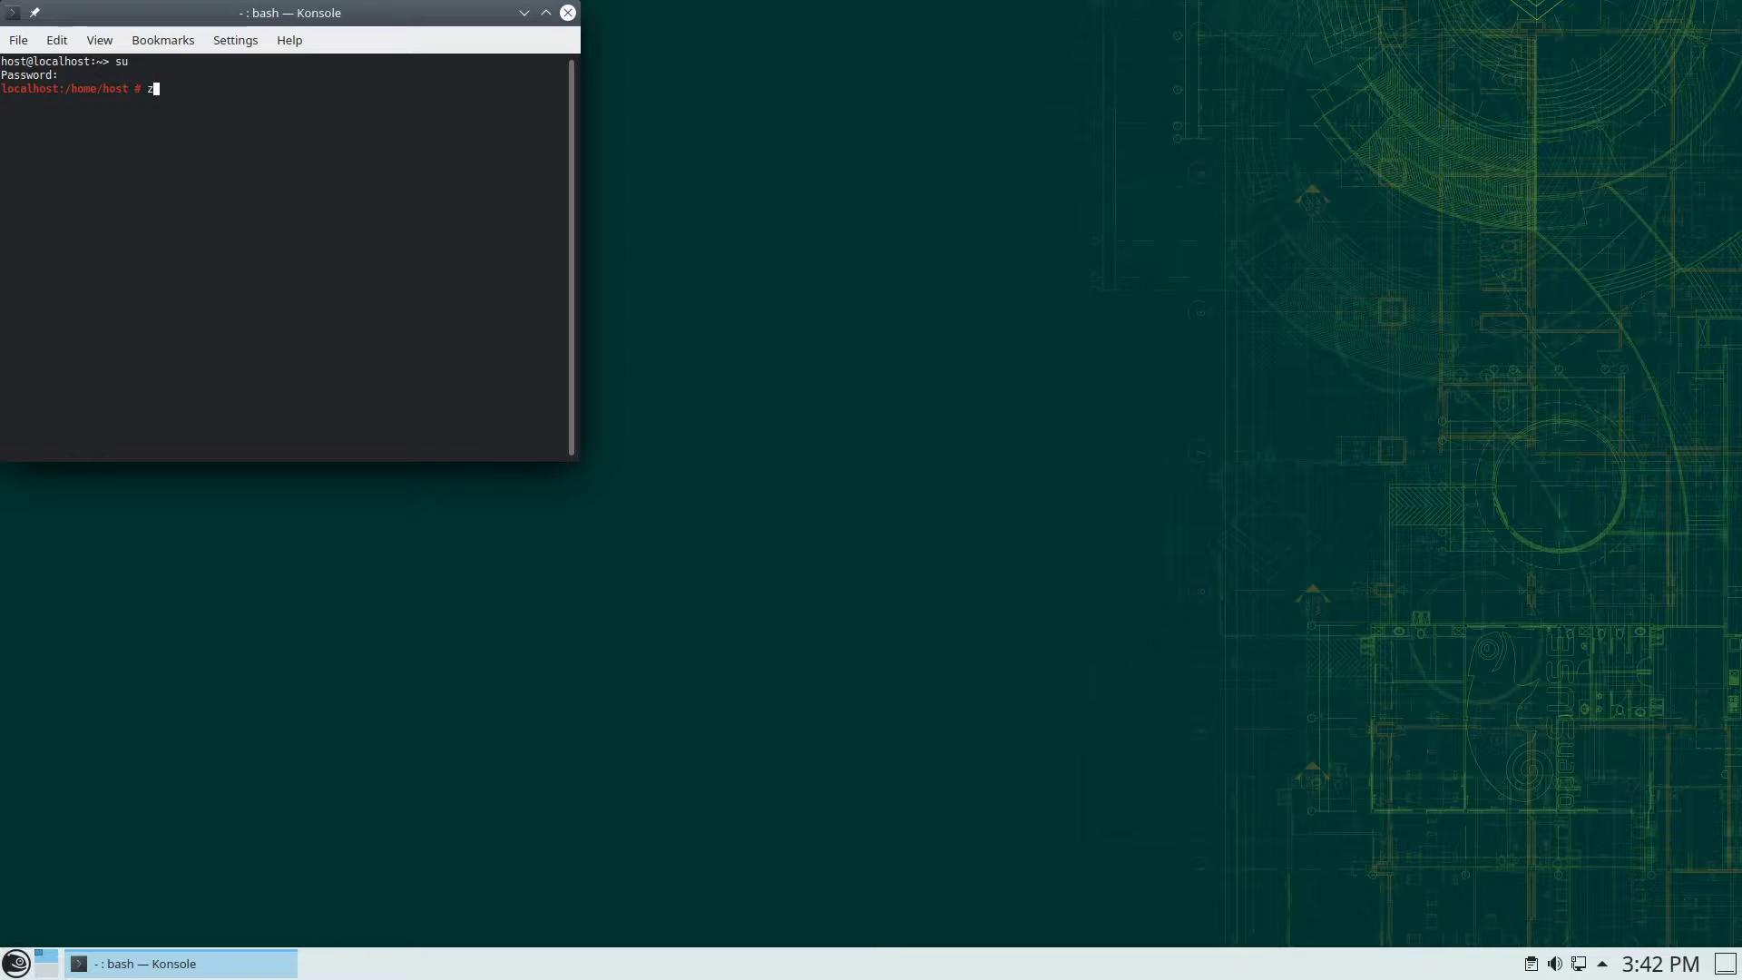
type("ypper update")
key("Return")
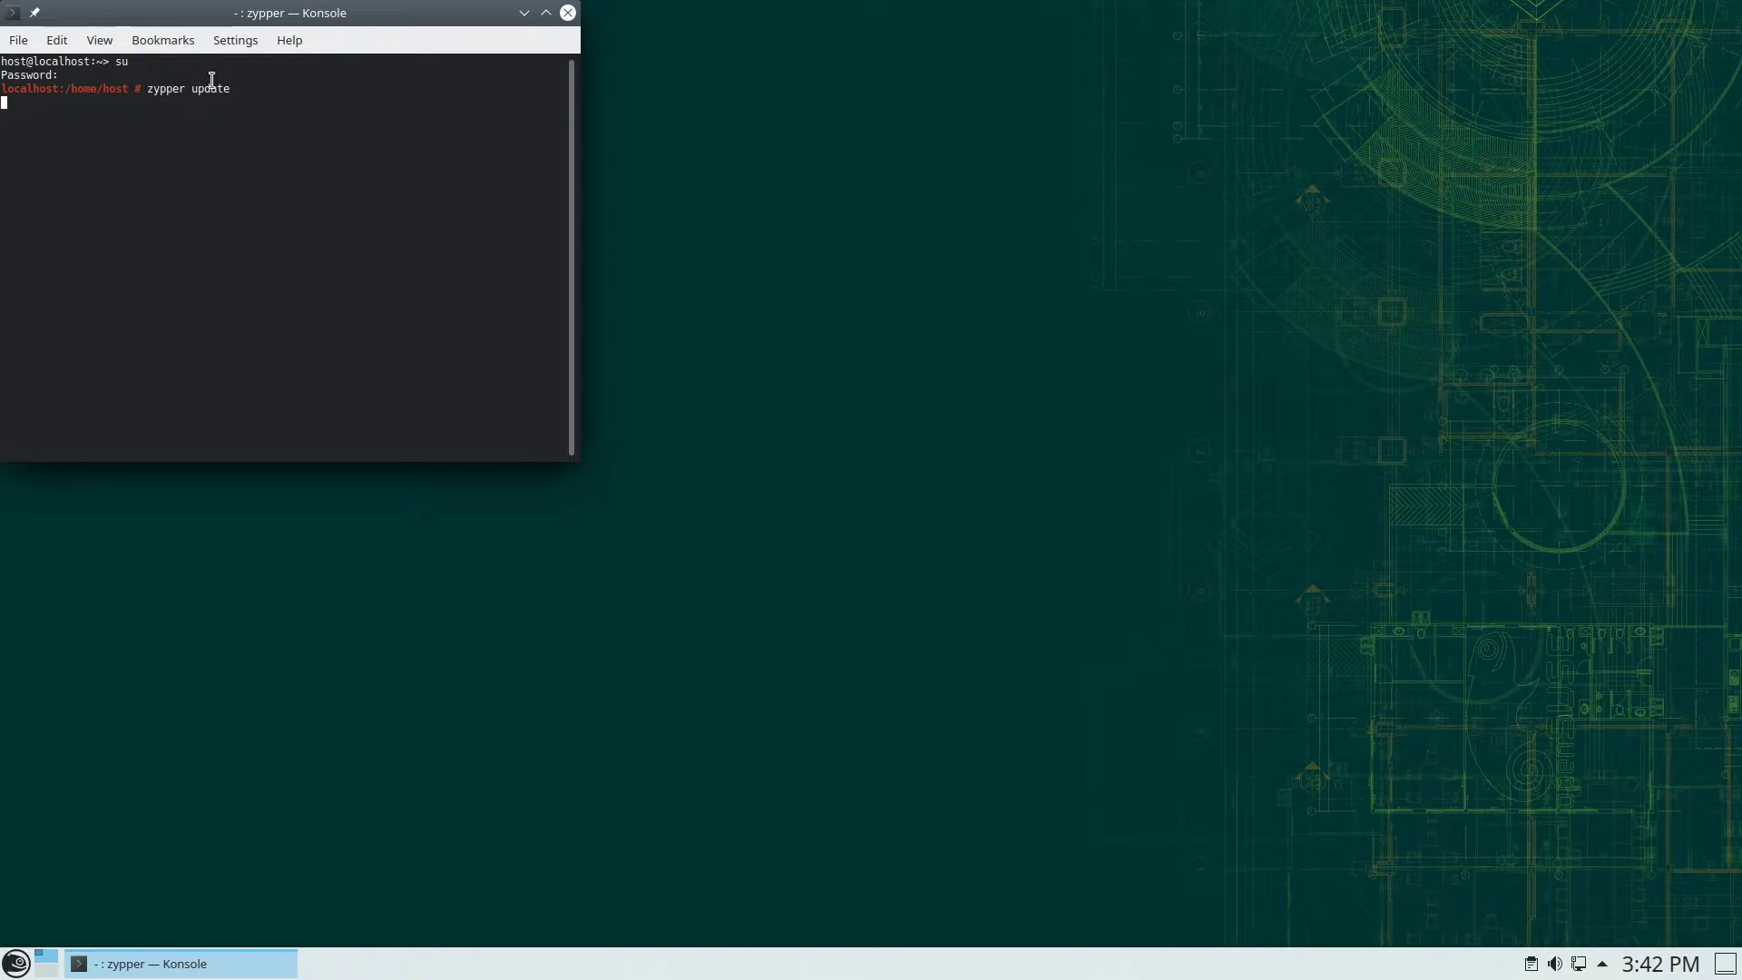
Step: Move the terminal window aside and launch Firefox
left_click_drag(134, 13, 344, 35)
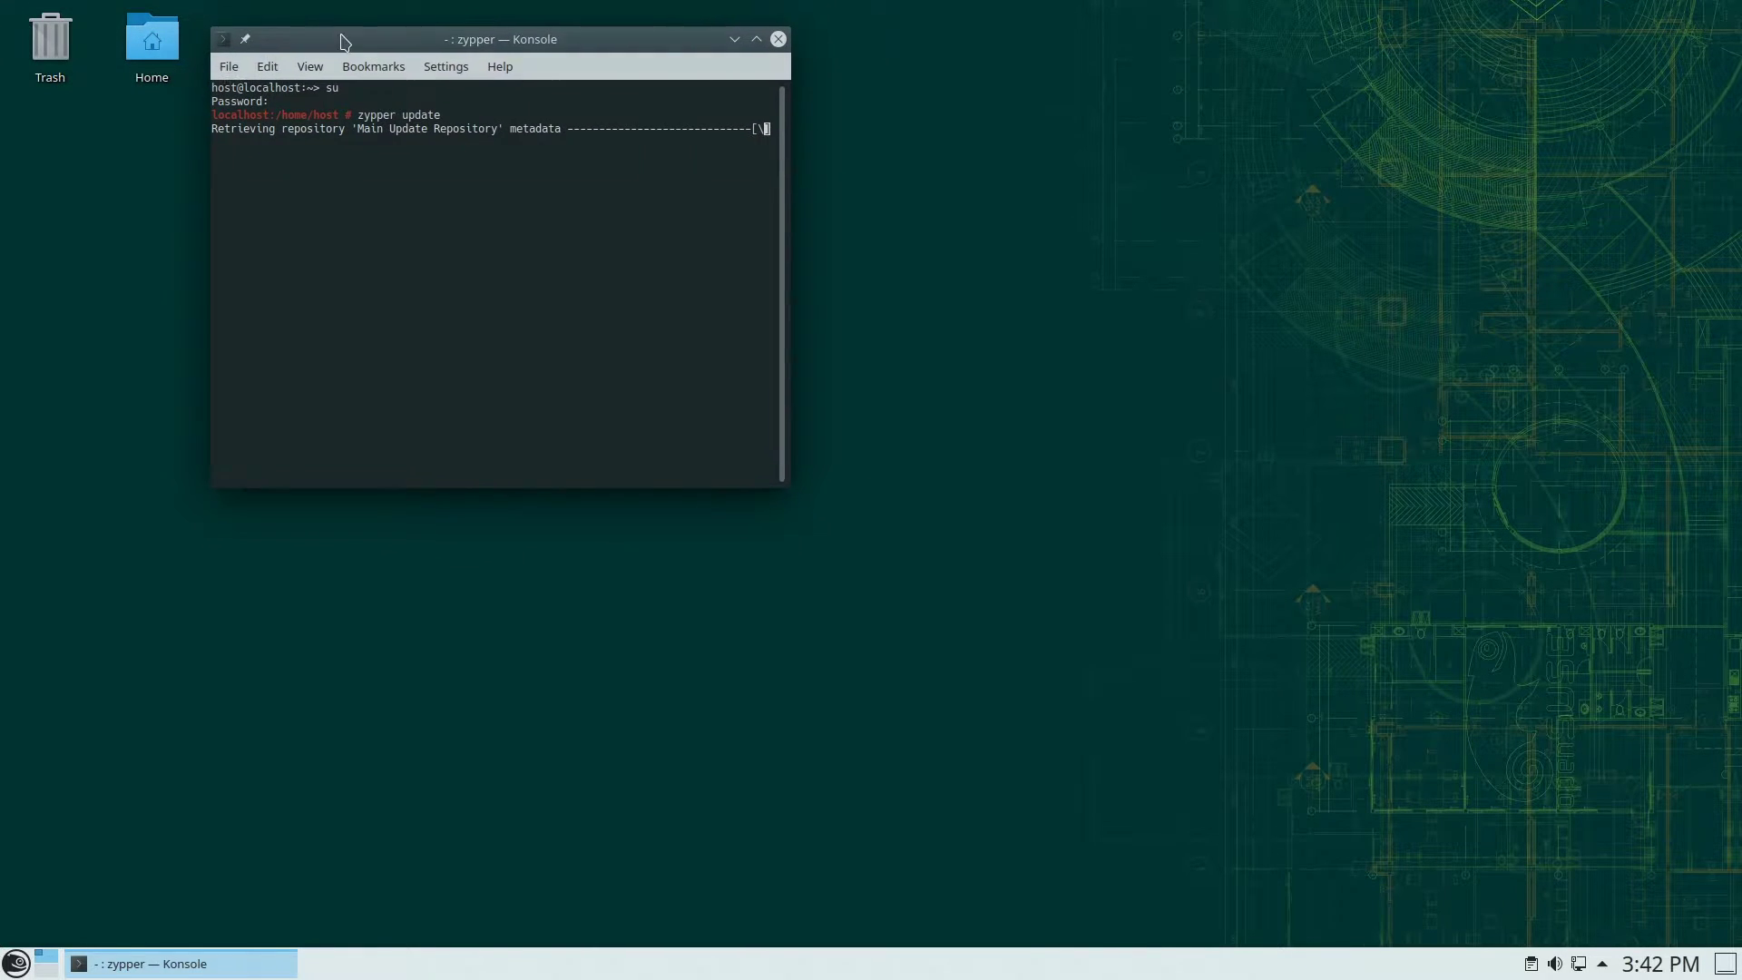
left_click(16, 964)
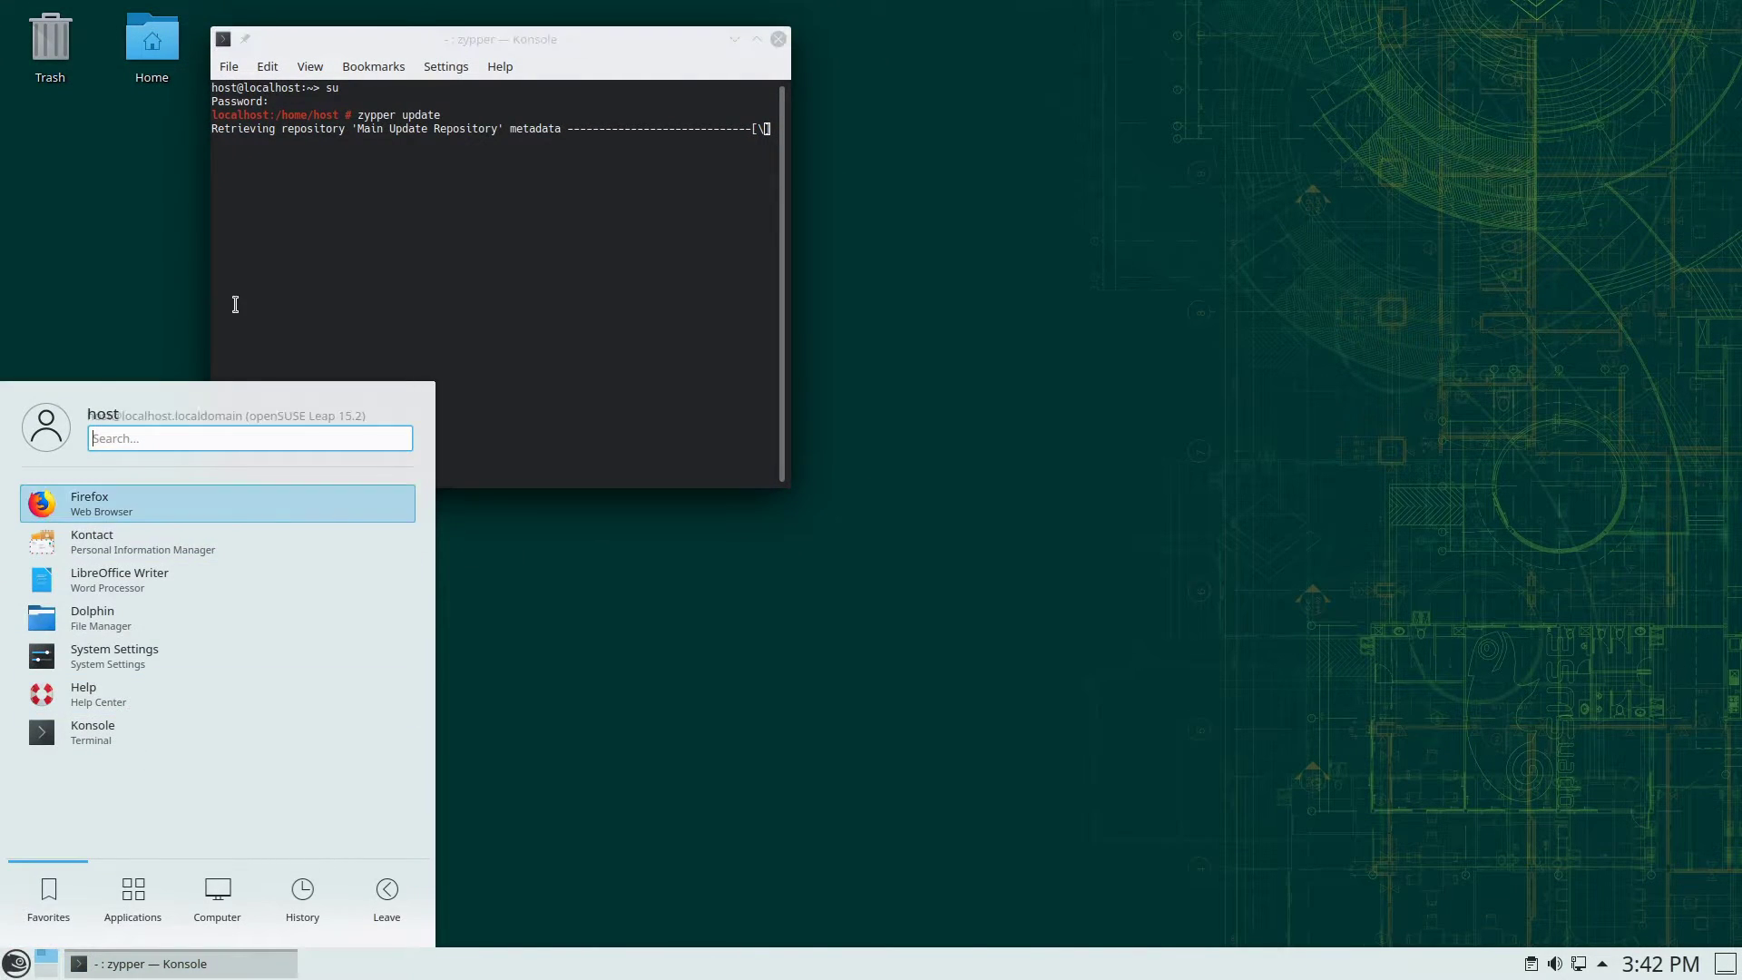
left_click(139, 506)
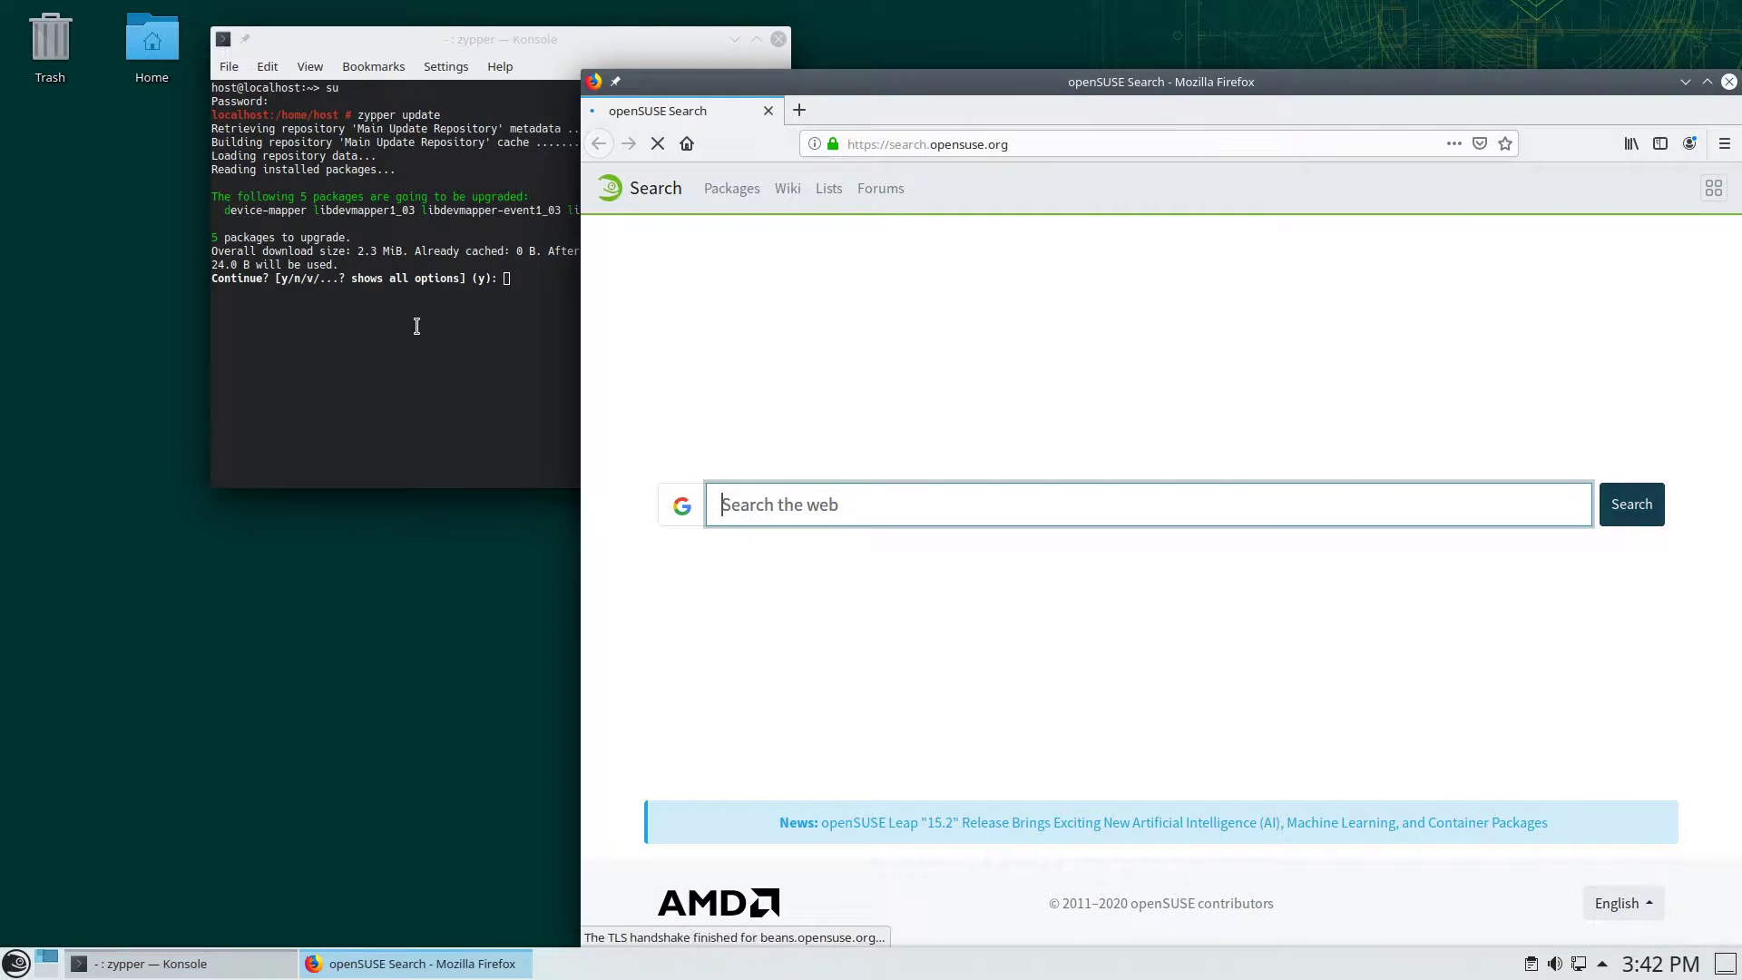
Step: Approve the package upgrade, then search GitHub for 'opensuse passthrough helper'
left_click(417, 326)
key("Return")
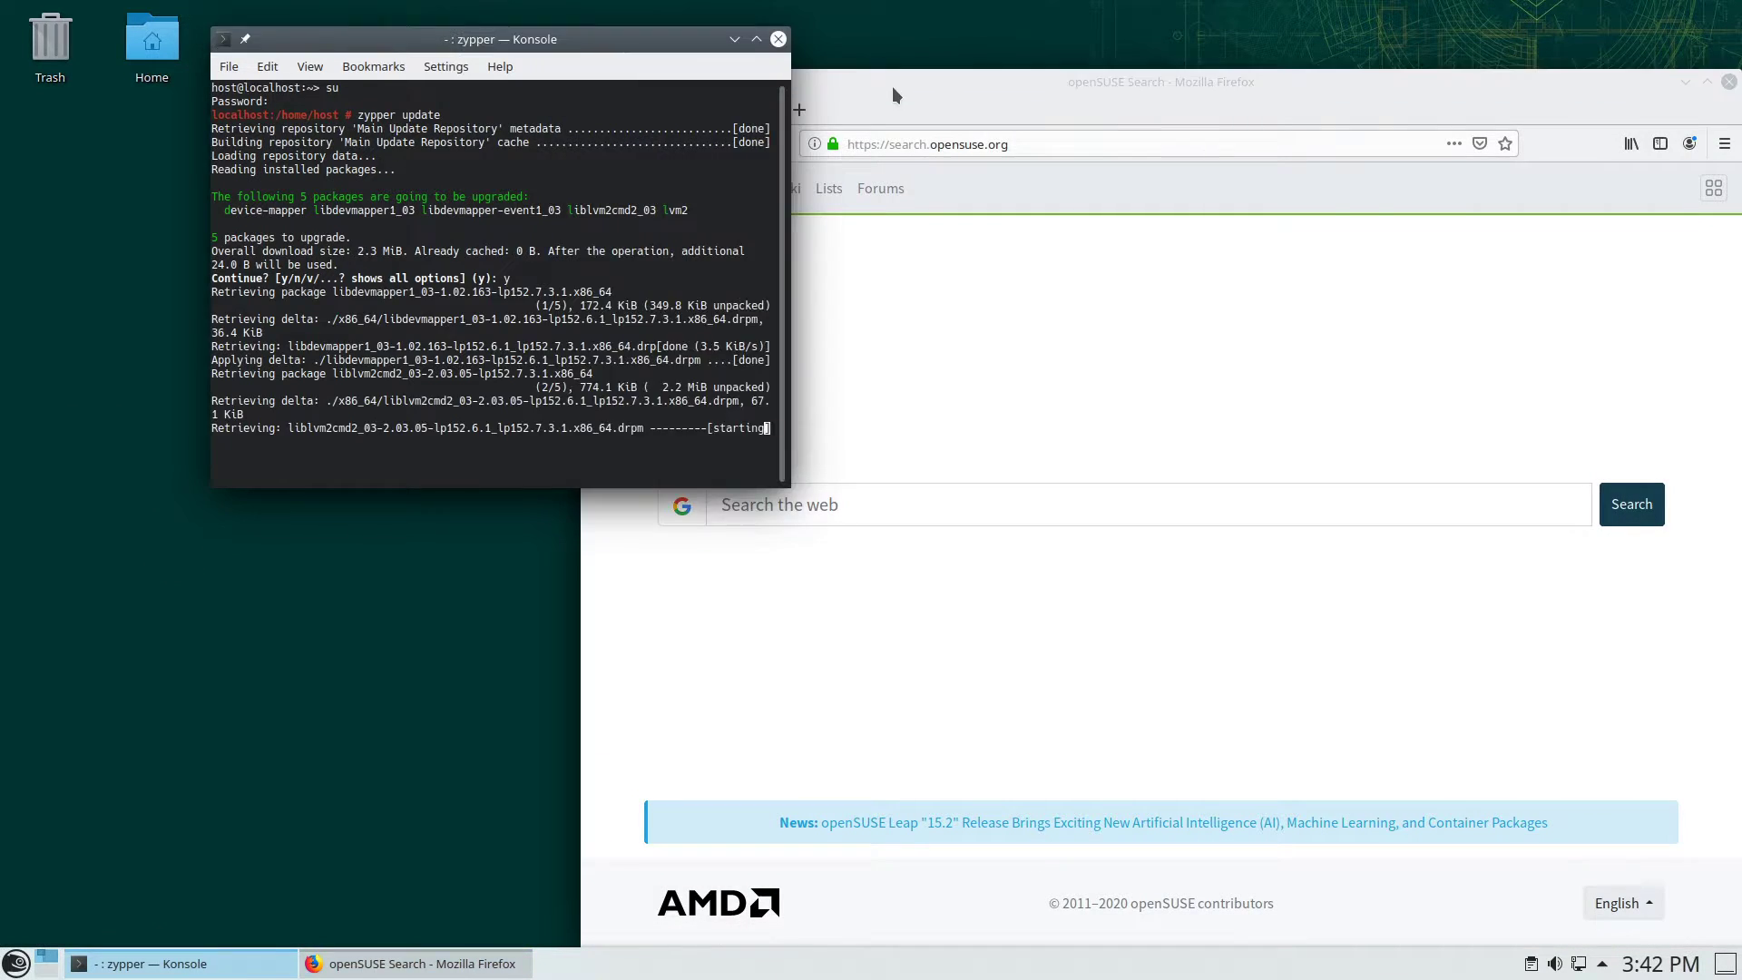
left_click(599, 91)
key("ctrl+l")
type("github")
key("Return")
left_click(1383, 206)
type("opensuse passthrough helper")
key("Return")
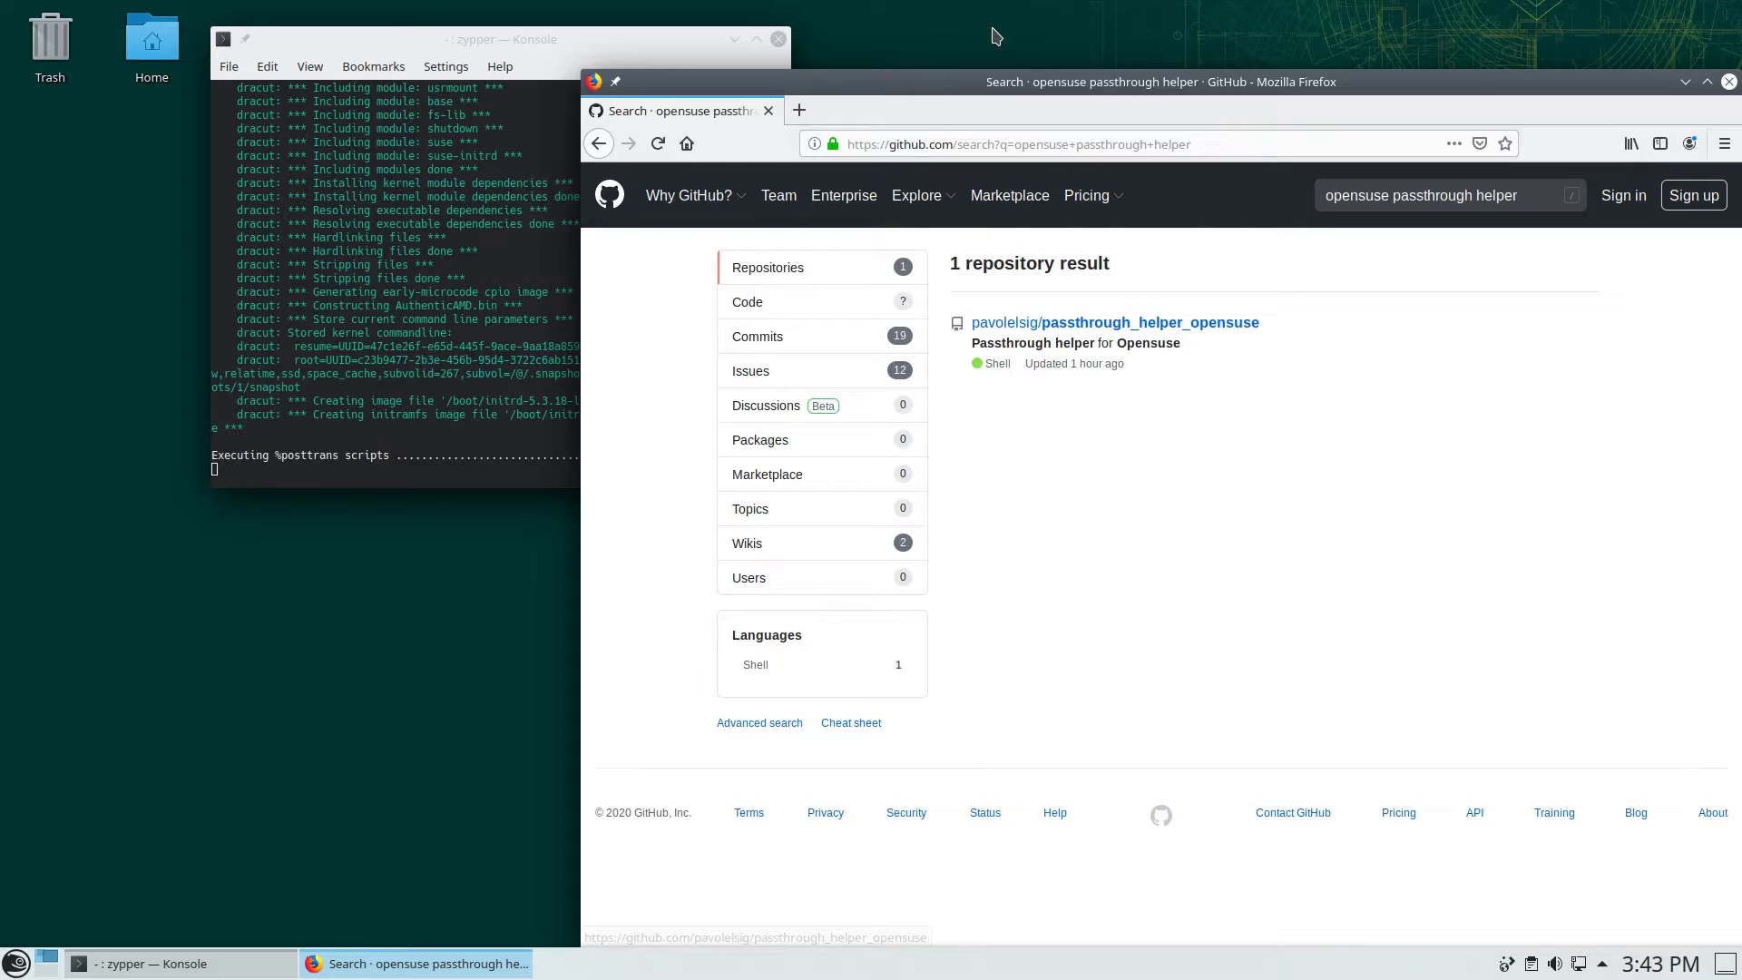
Step: Open the passthrough_helper_opensuse repository and save its master ZIP archive
left_click_drag(1179, 82, 1123, 11)
left_click(984, 256)
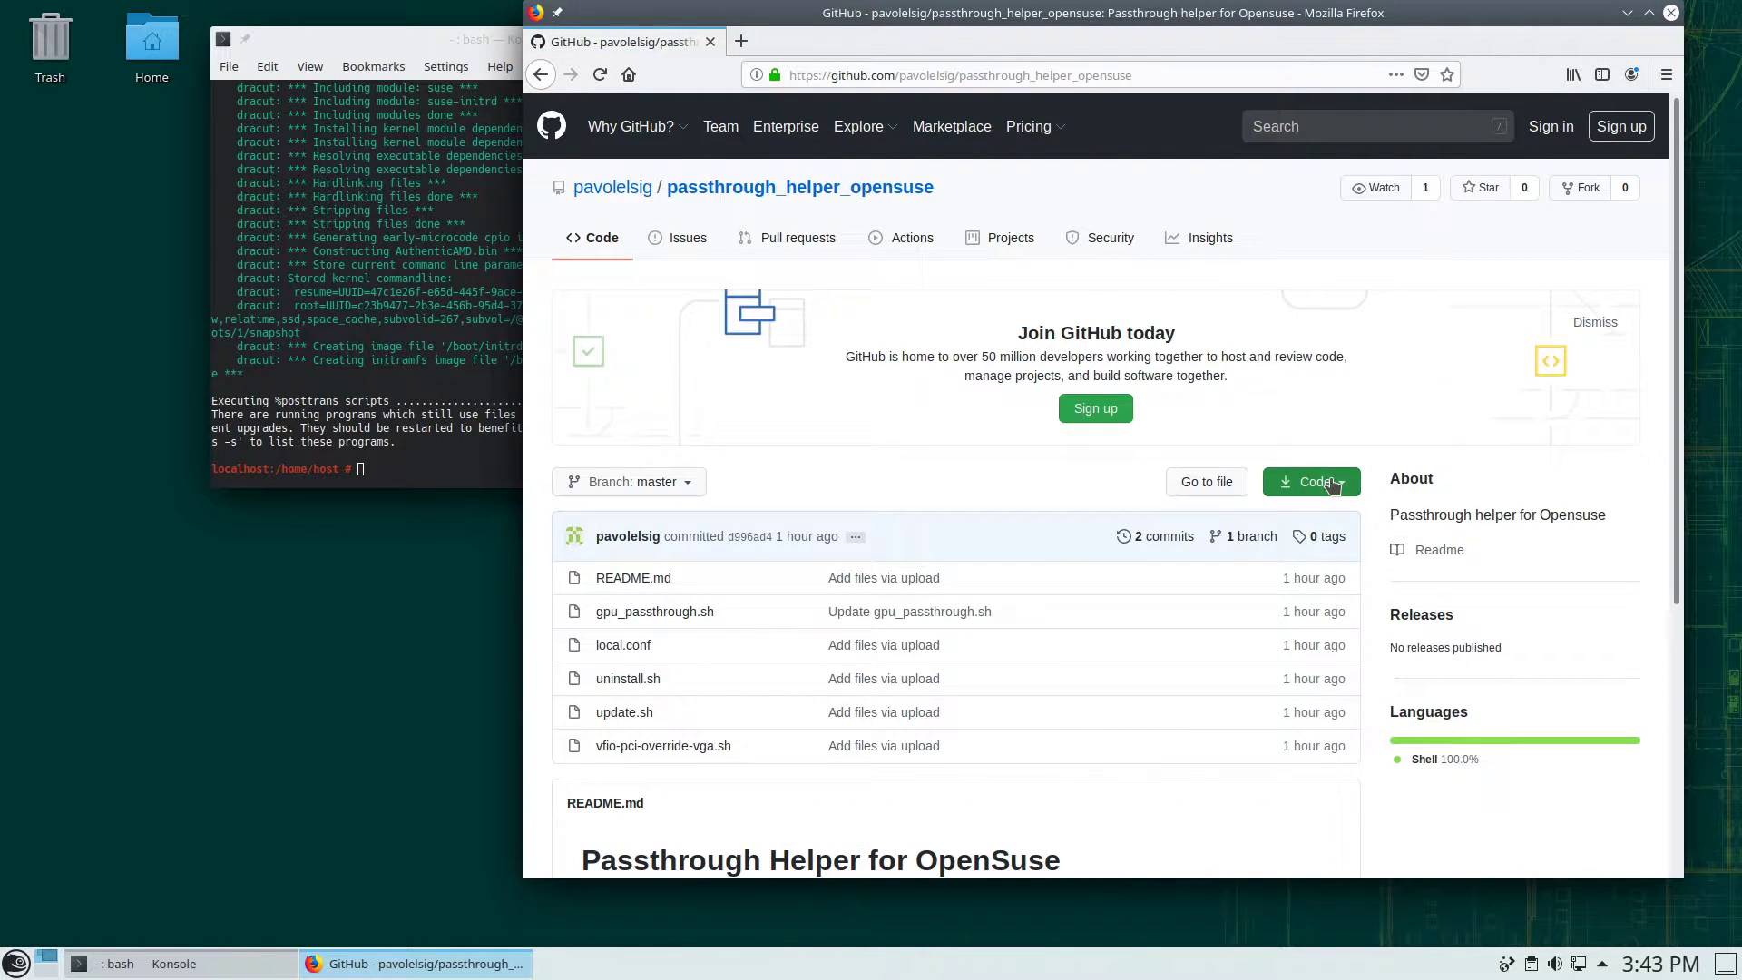
left_click(1315, 482)
left_click(1132, 635)
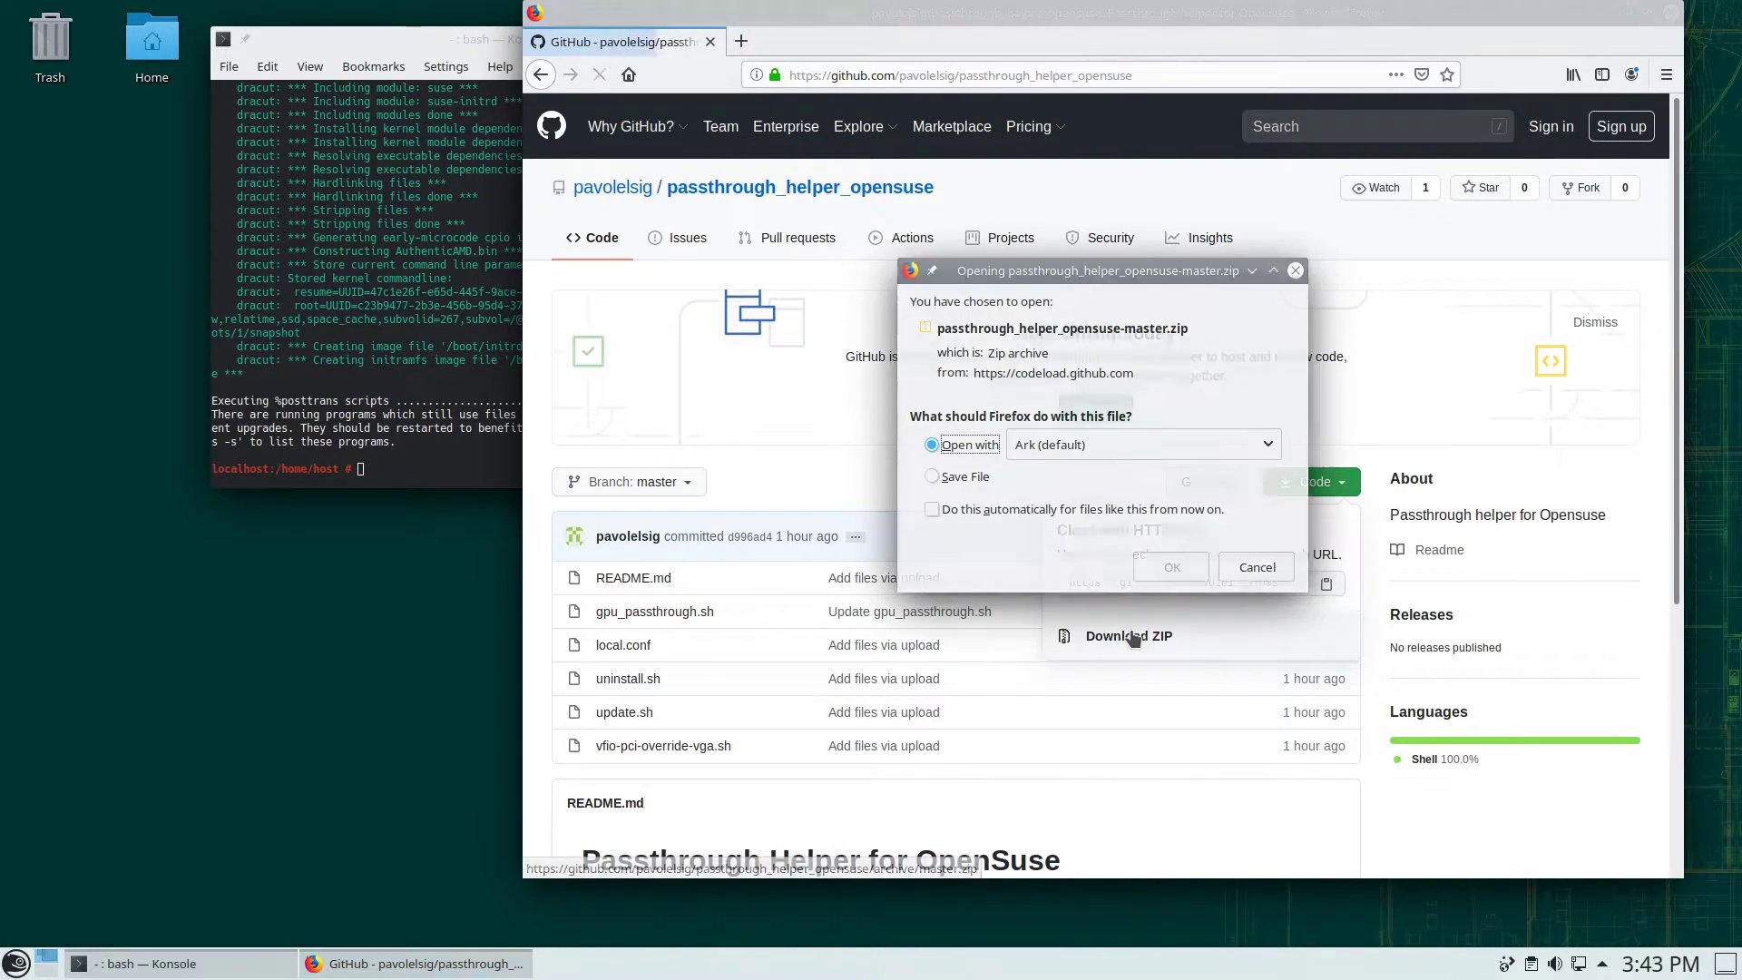
left_click(964, 476)
left_click(1173, 568)
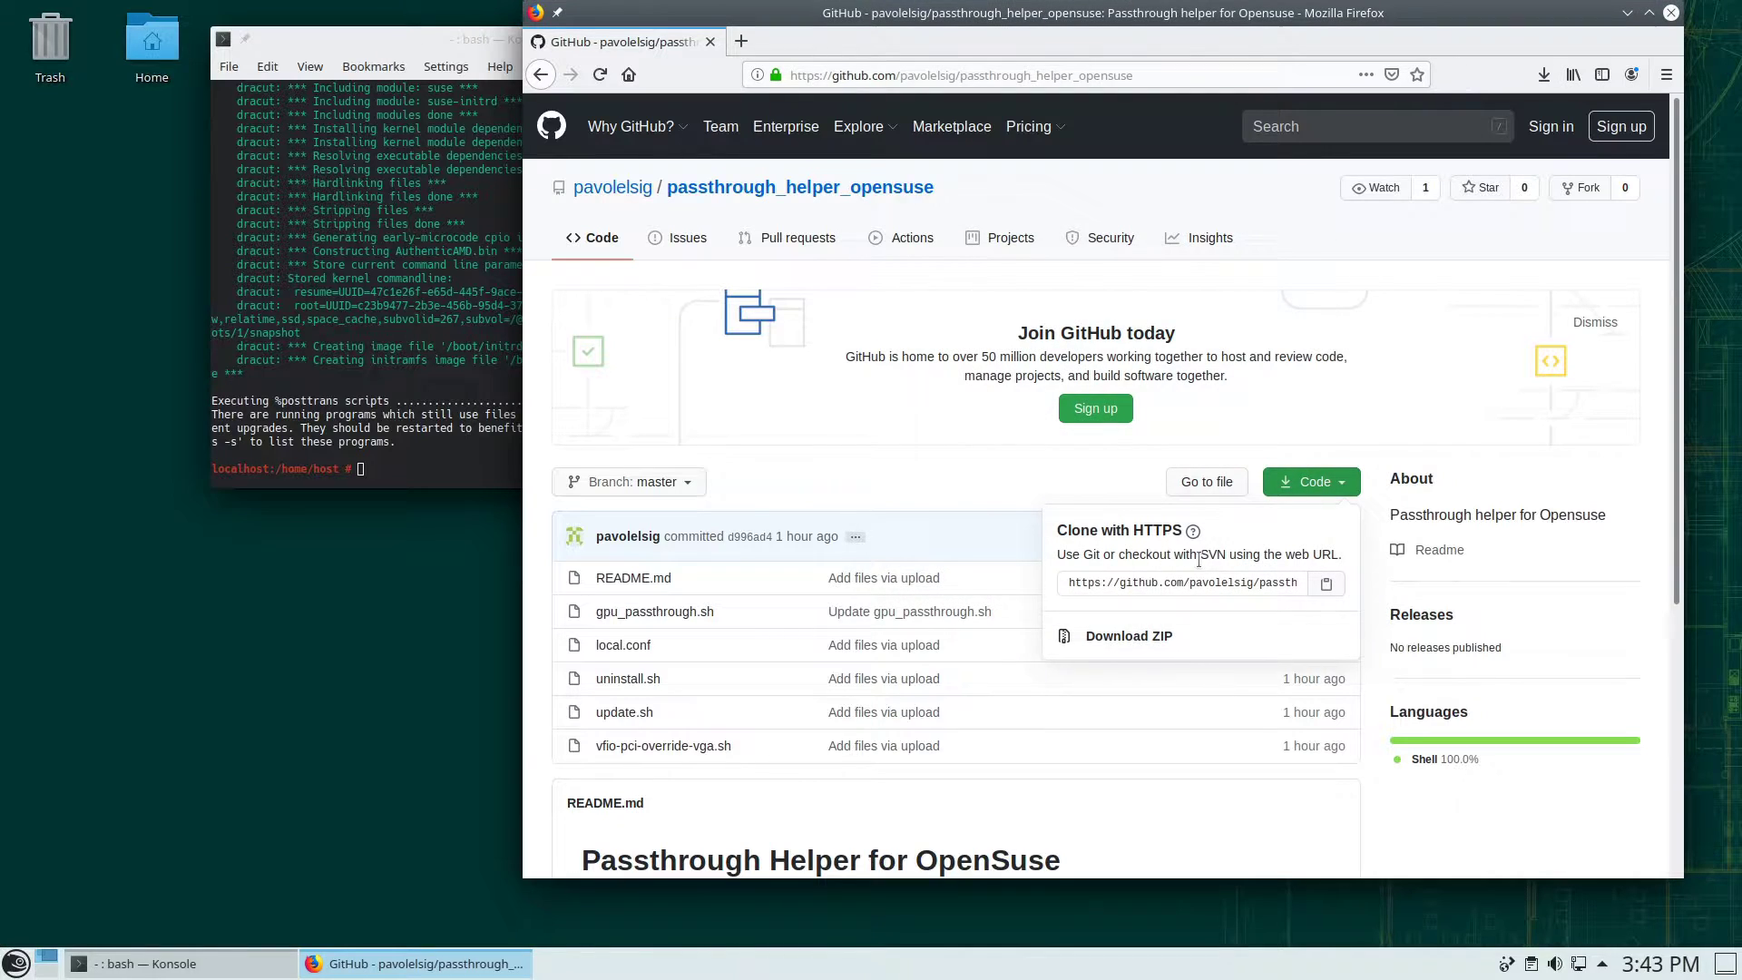
Step: Extract the downloaded zip into Downloads with Dolphin, then close Dolphin
double_click(139, 37)
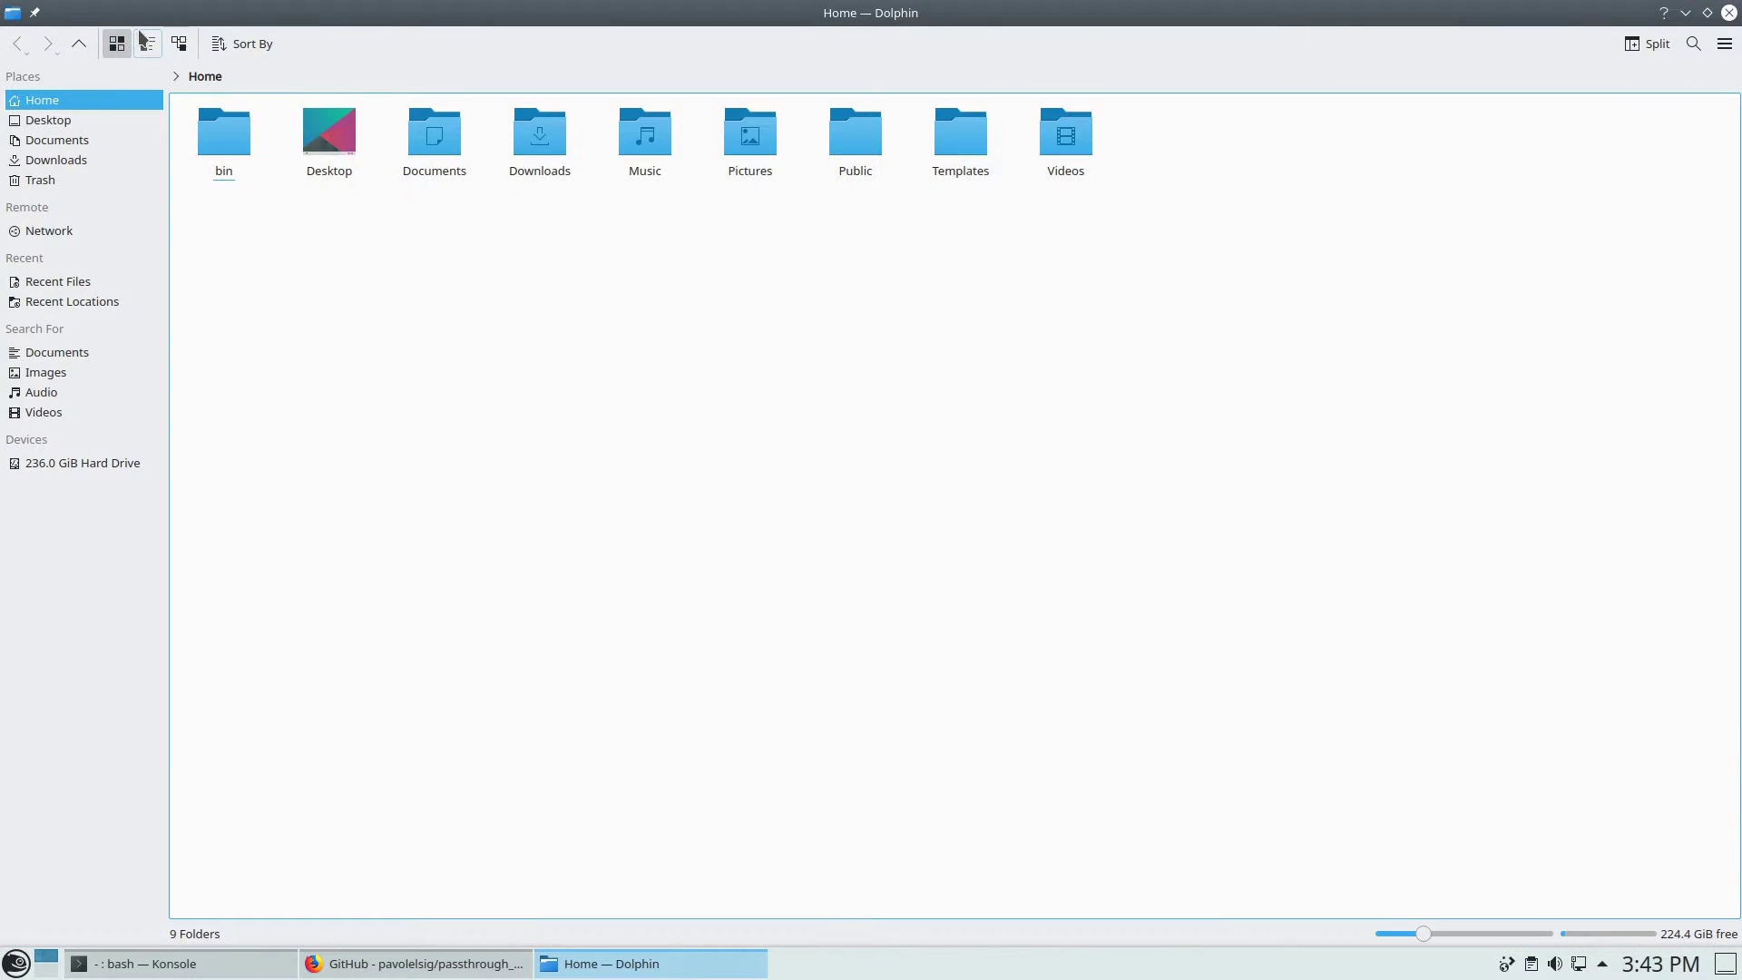
left_click(554, 138)
double_click(554, 138)
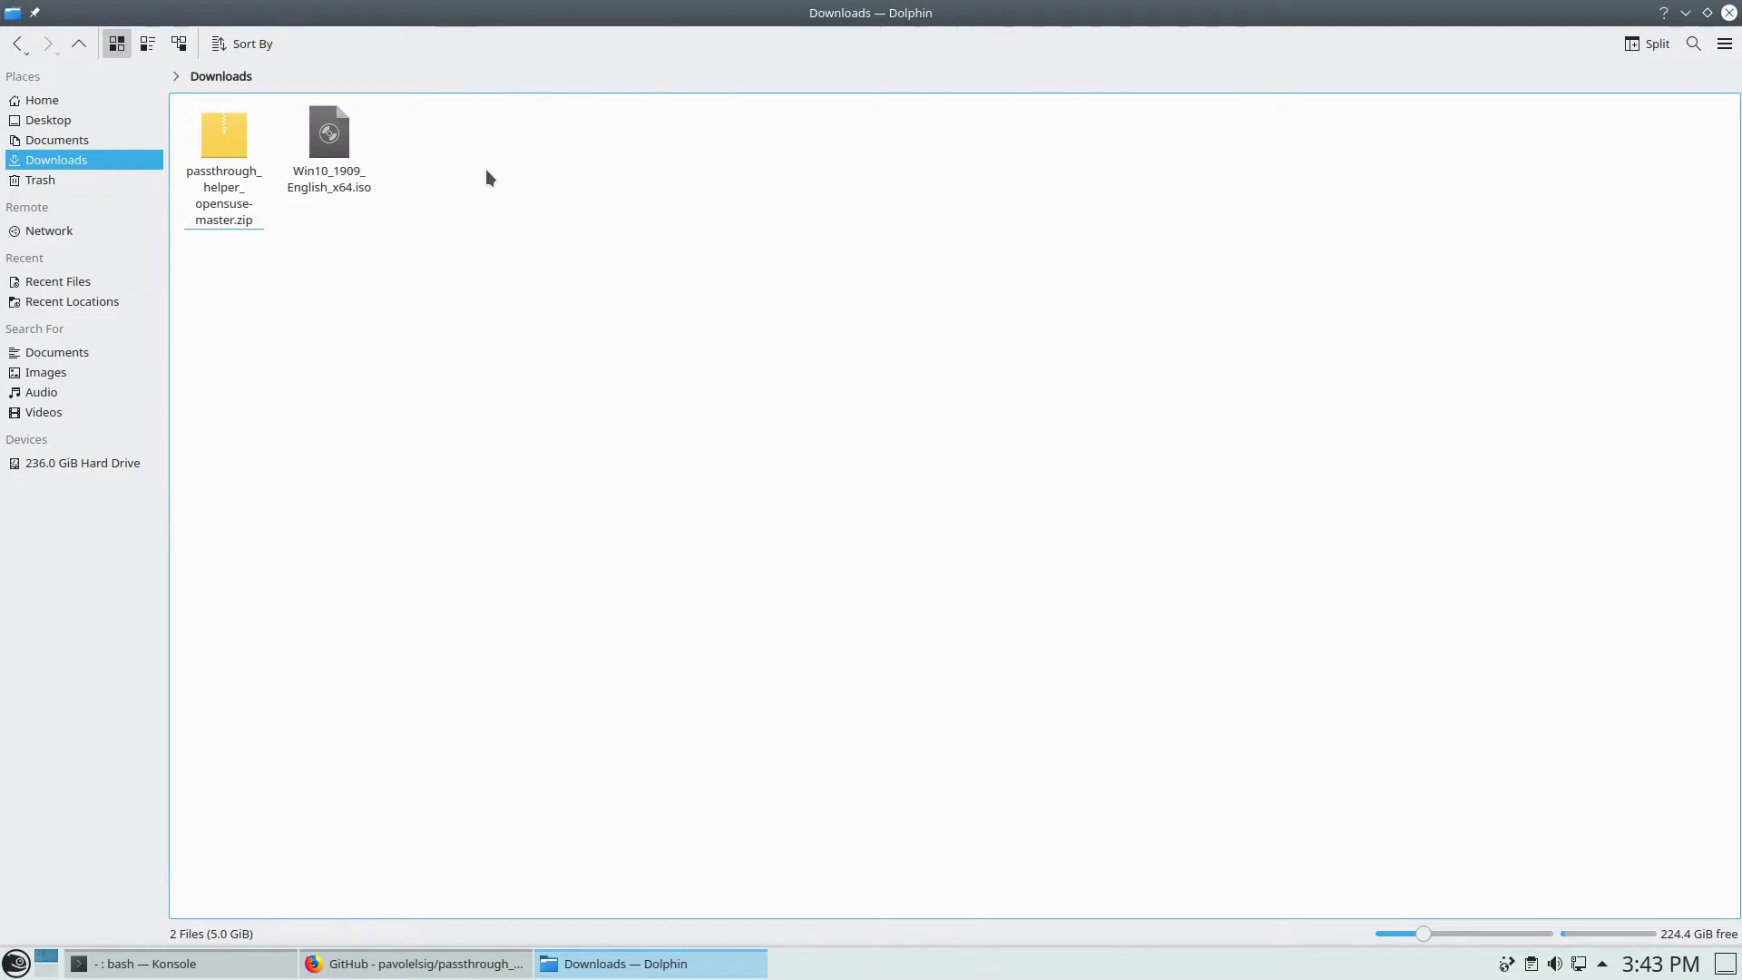
right_click(227, 149)
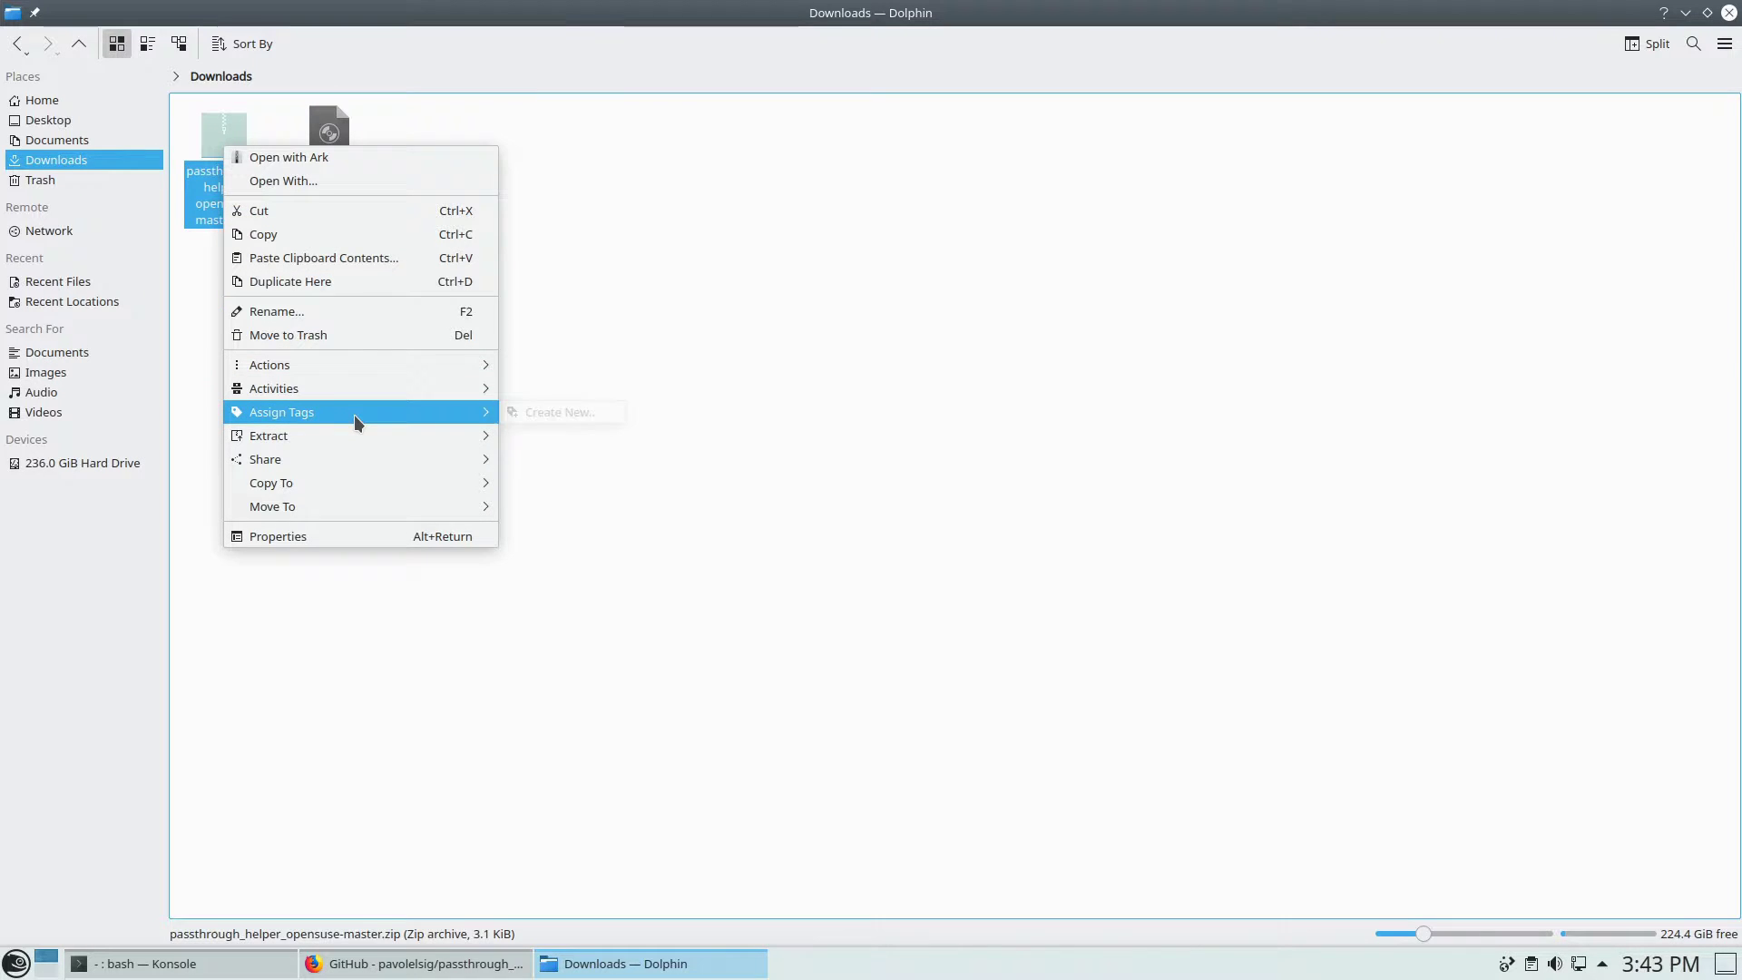
mouse_move(345, 432)
left_click(630, 438)
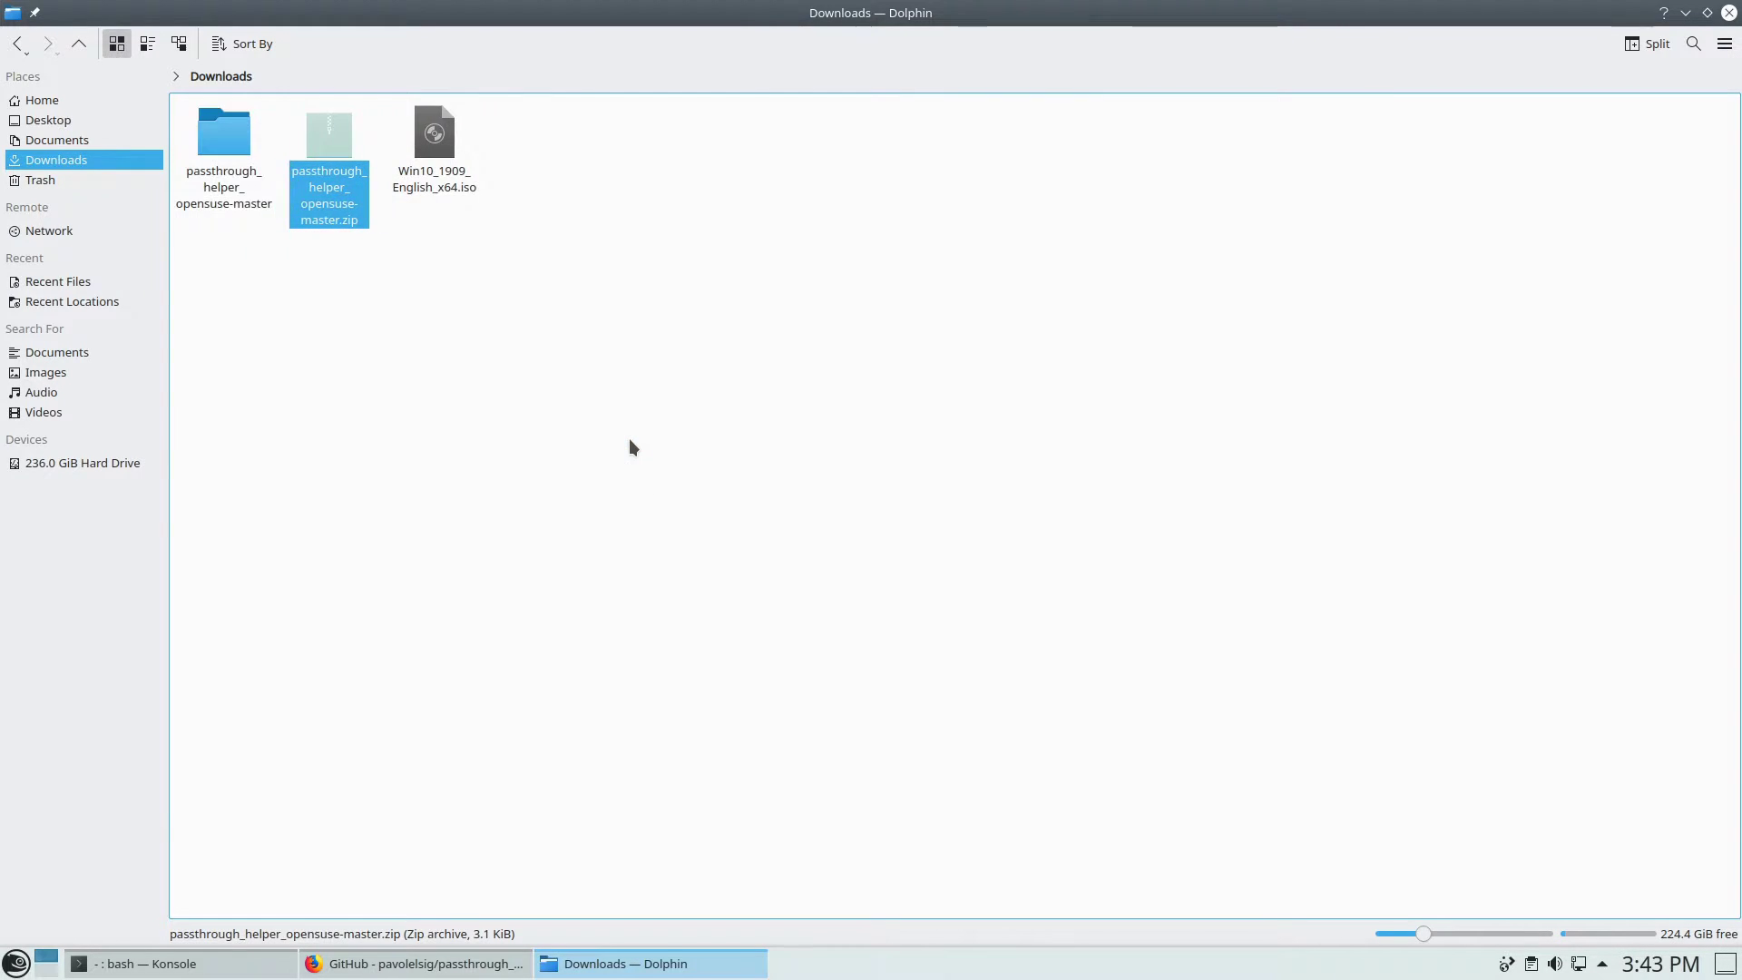
left_click(1729, 13)
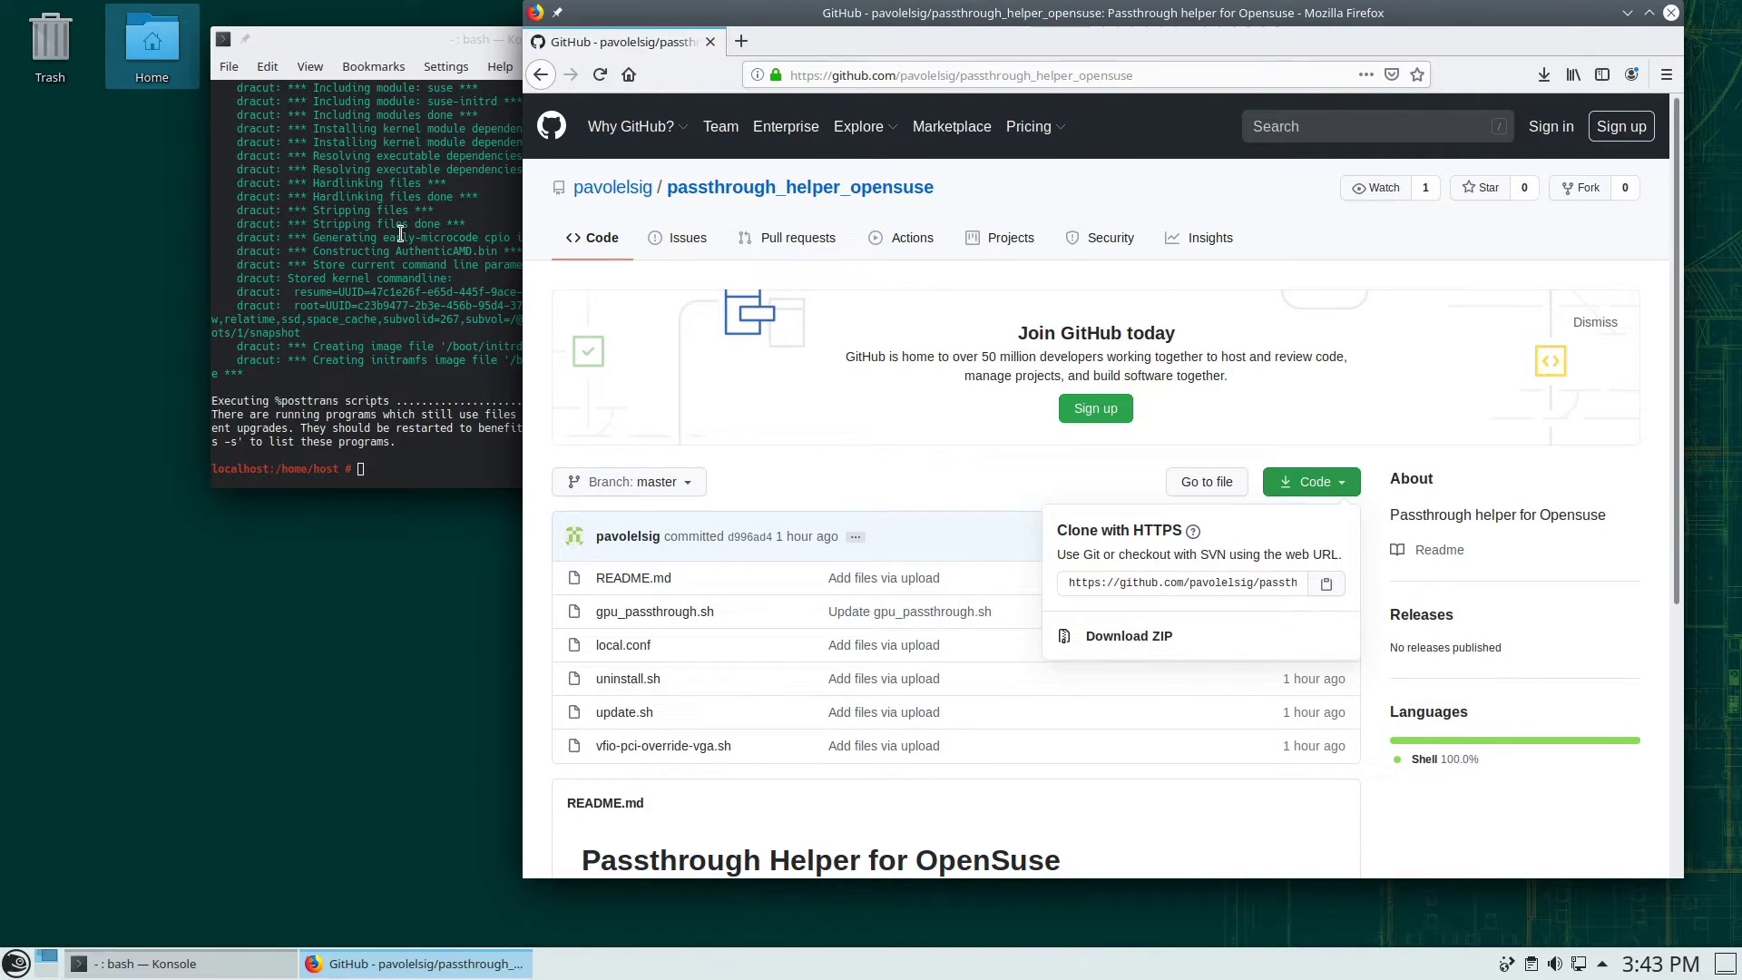
Step: Reboot the computer with the 'reboot' command in Konsole
left_click(400, 235)
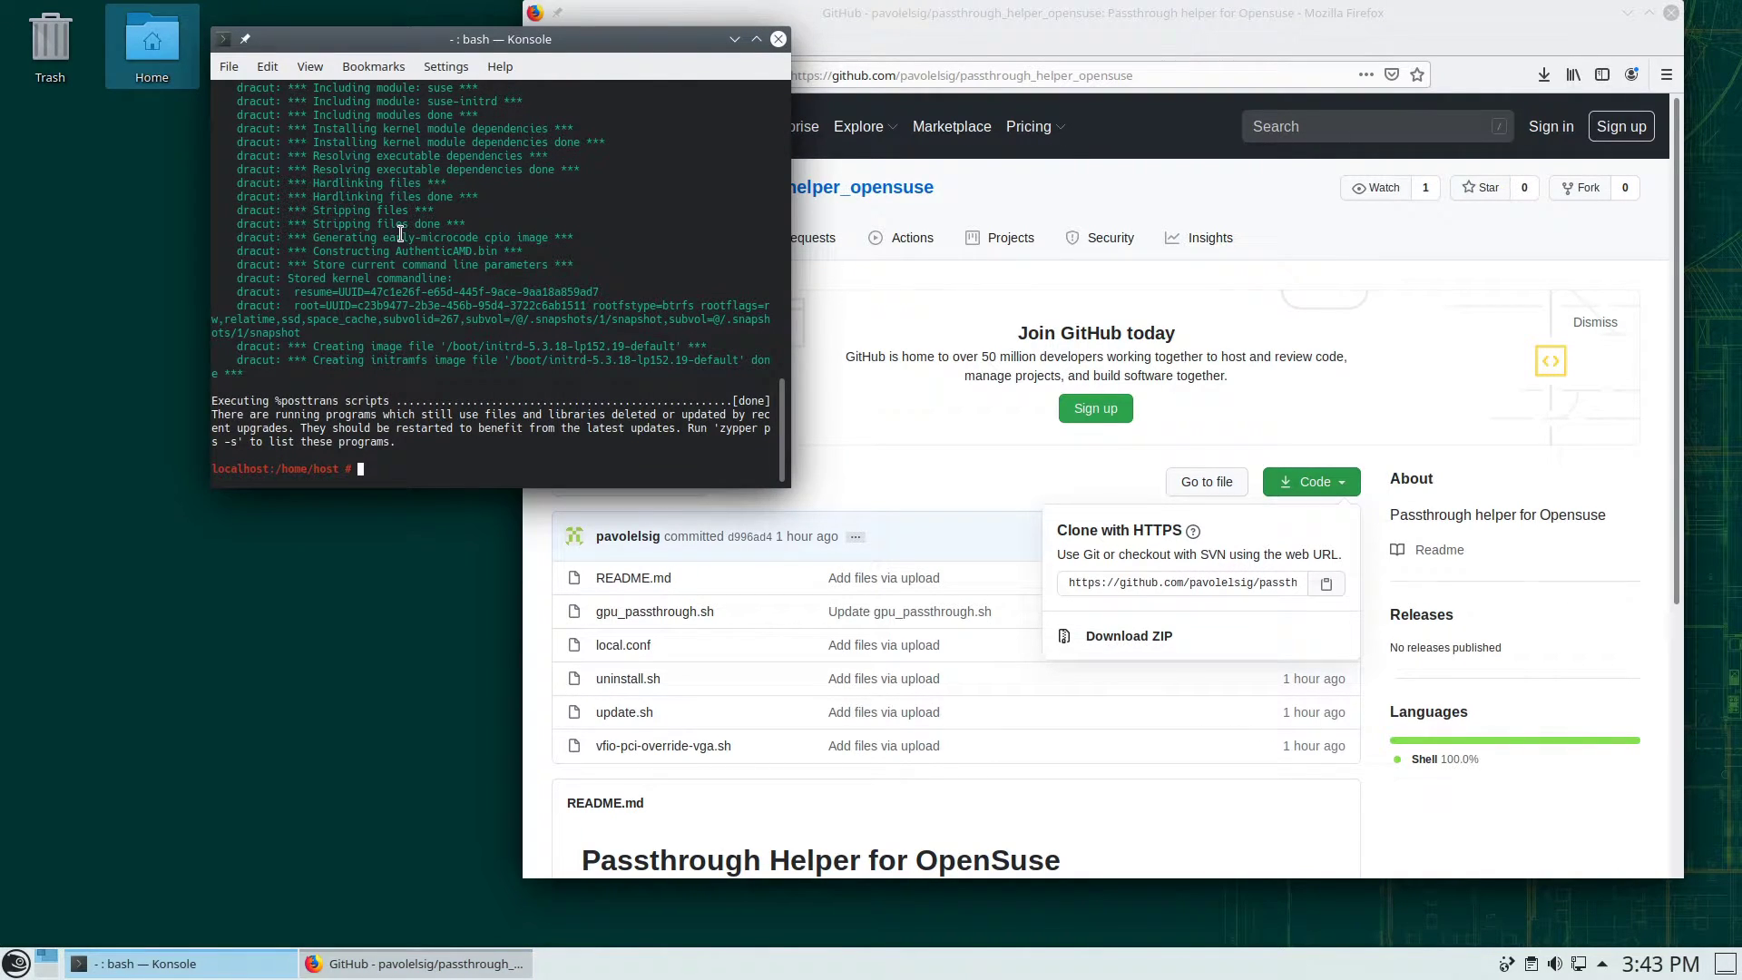
type("reboo")
type("t")
key("Return")
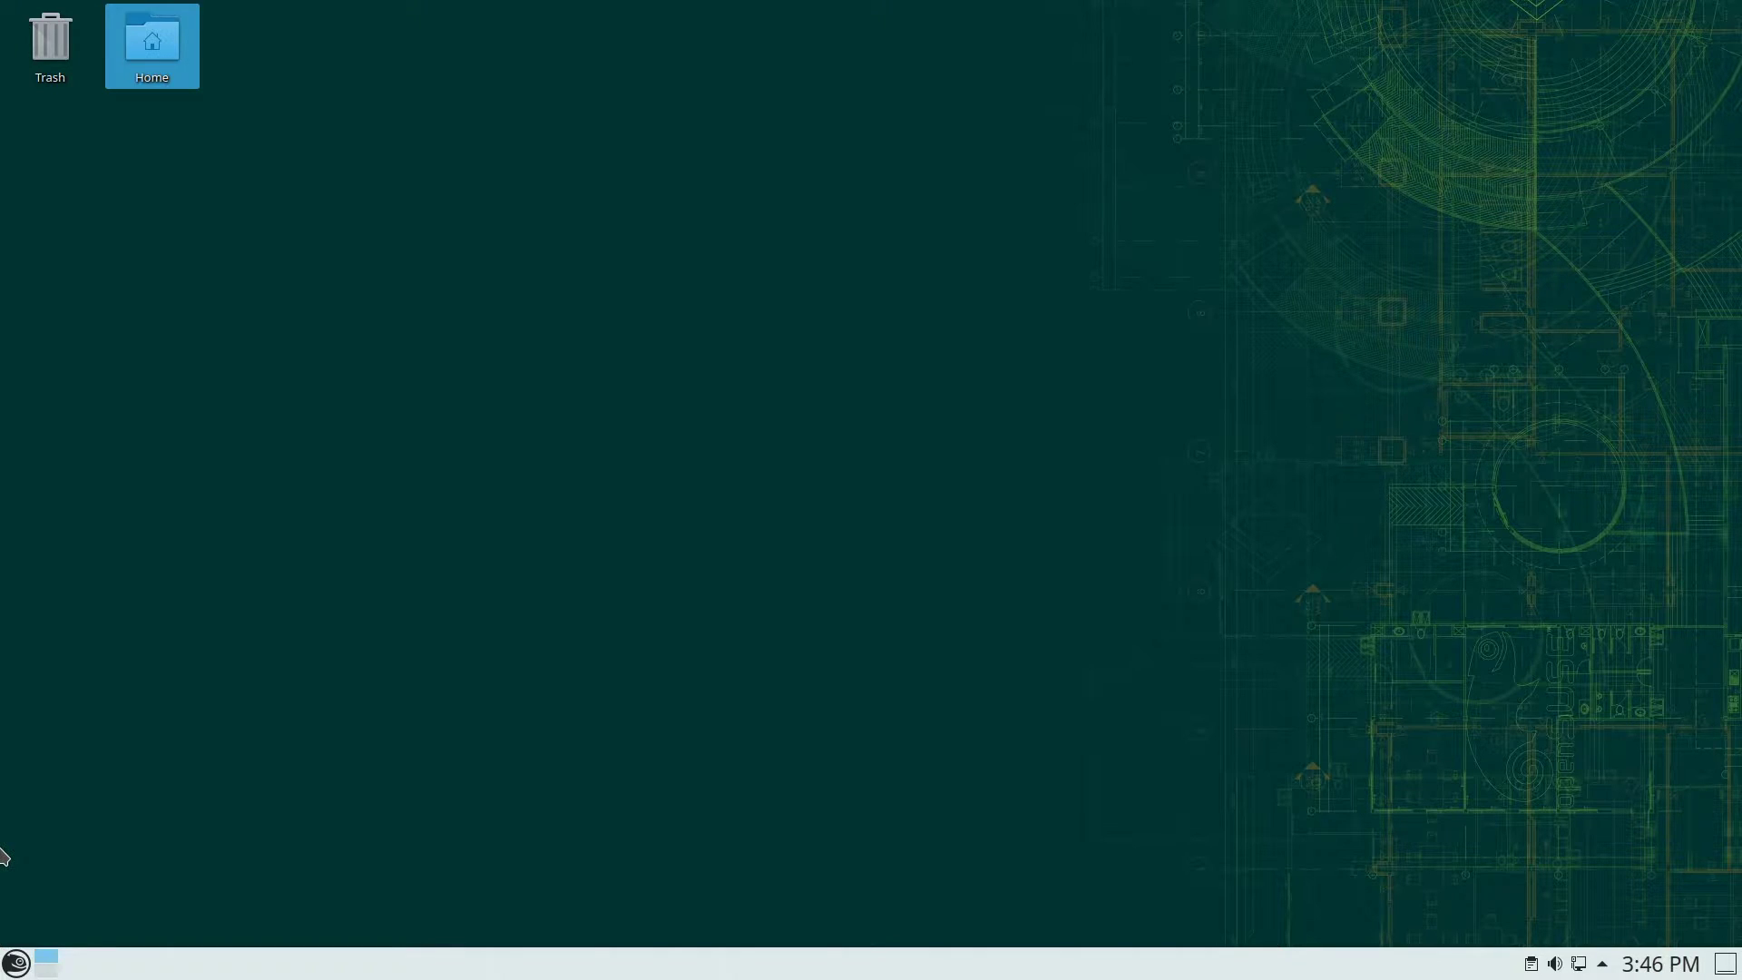
Step: Open a root Konsole shell and cd into Downloads/passthrough_helper_opensuse-master
left_click(15, 963)
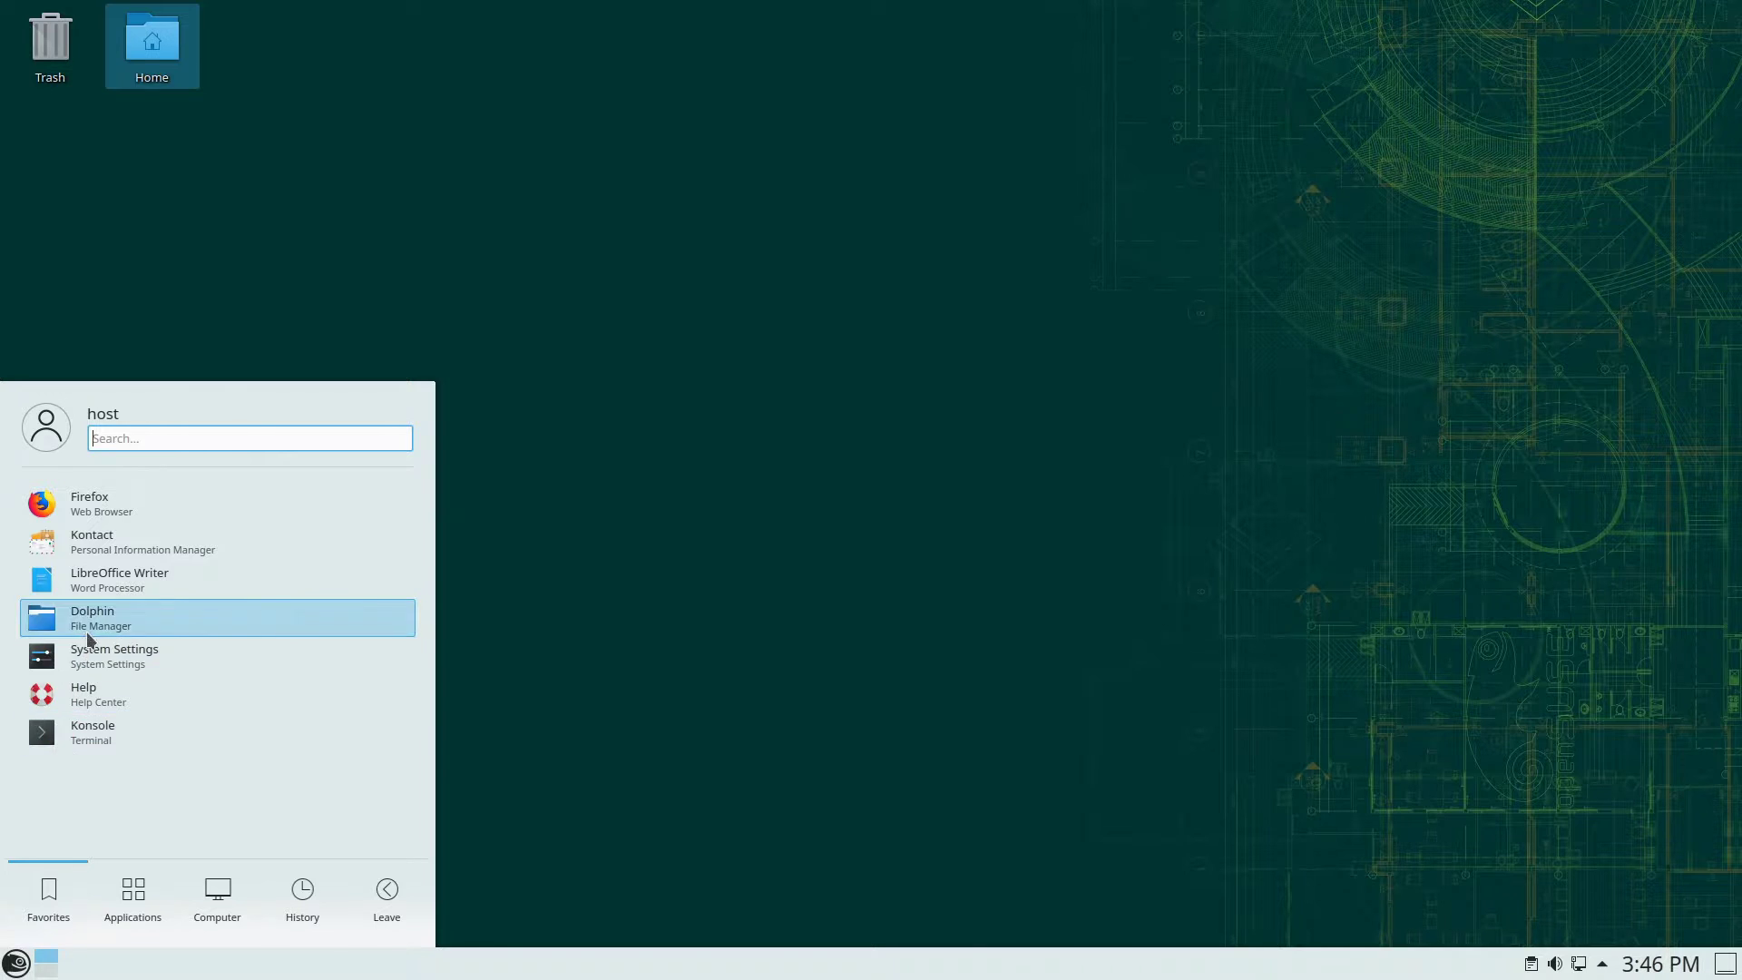
left_click(104, 730)
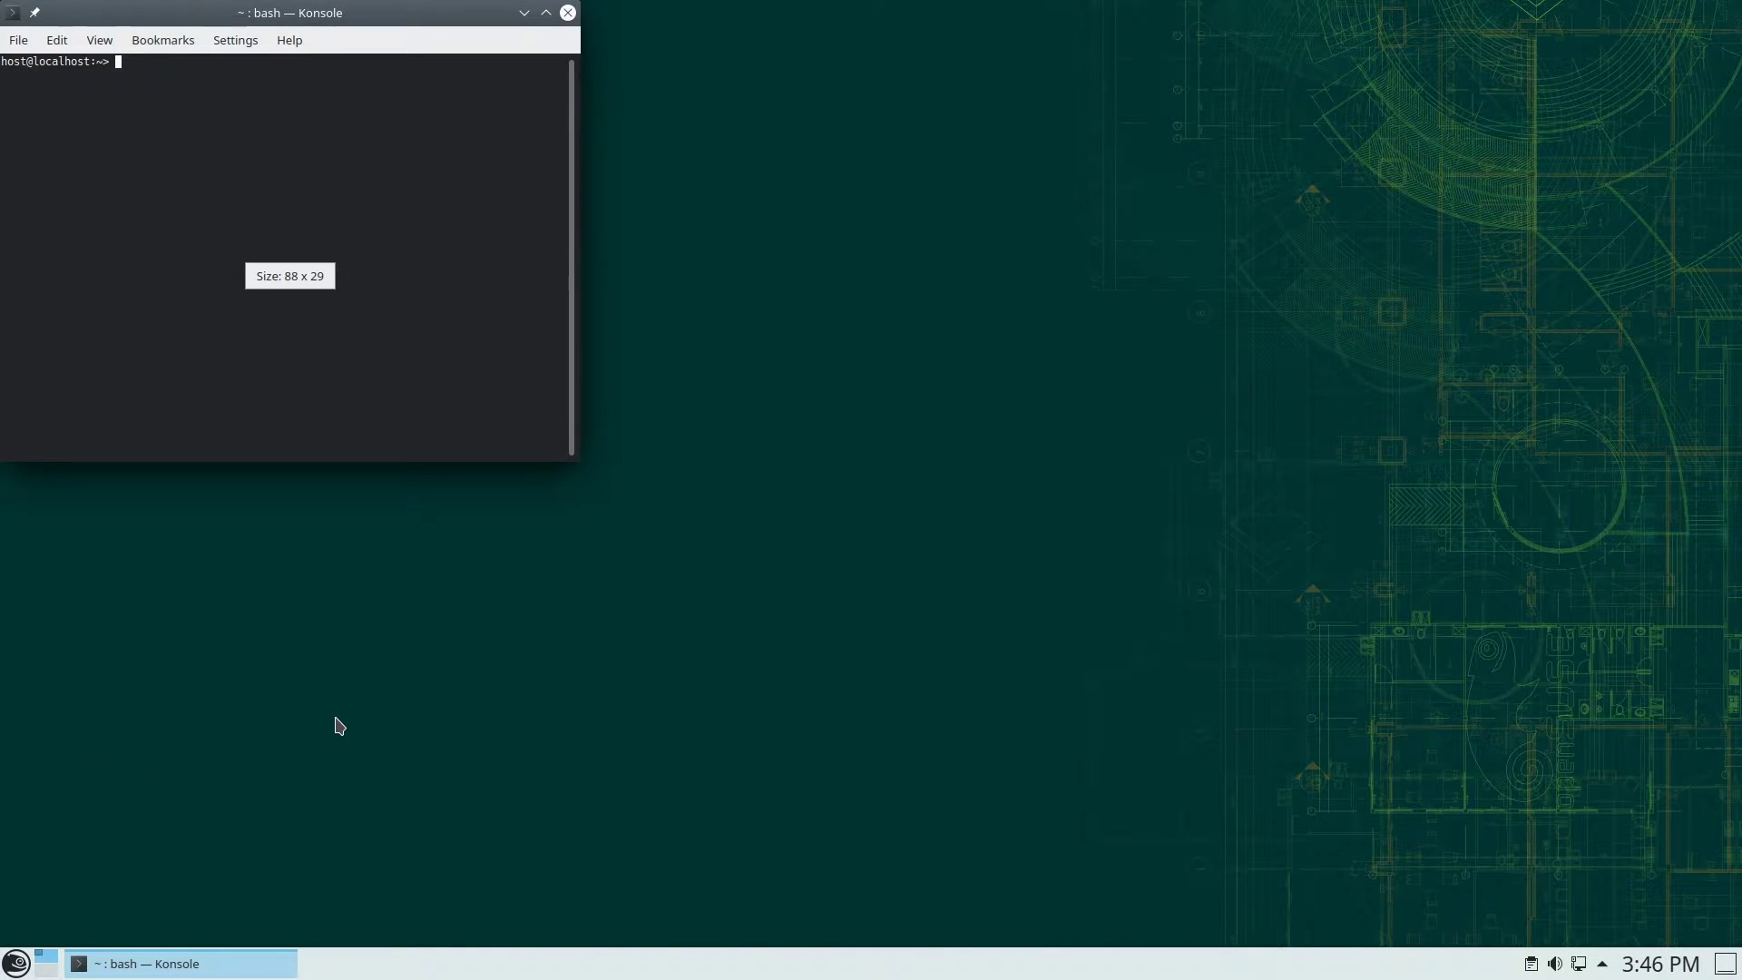
type("su")
key("Return")
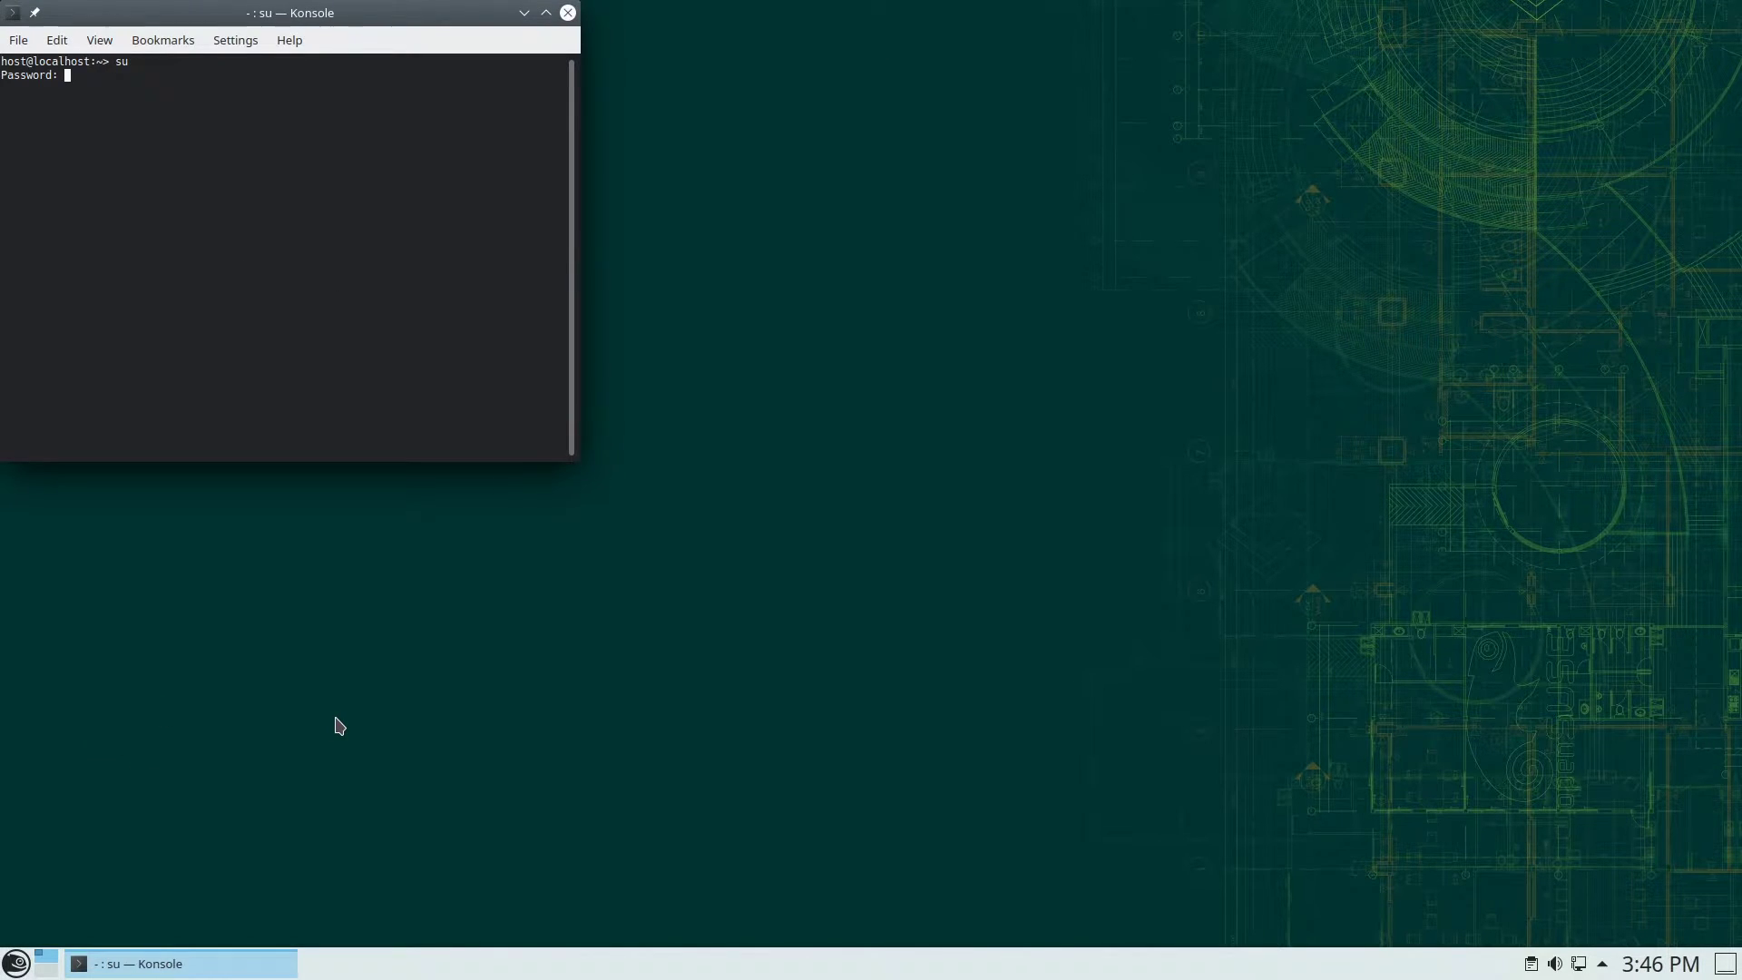
key("Return")
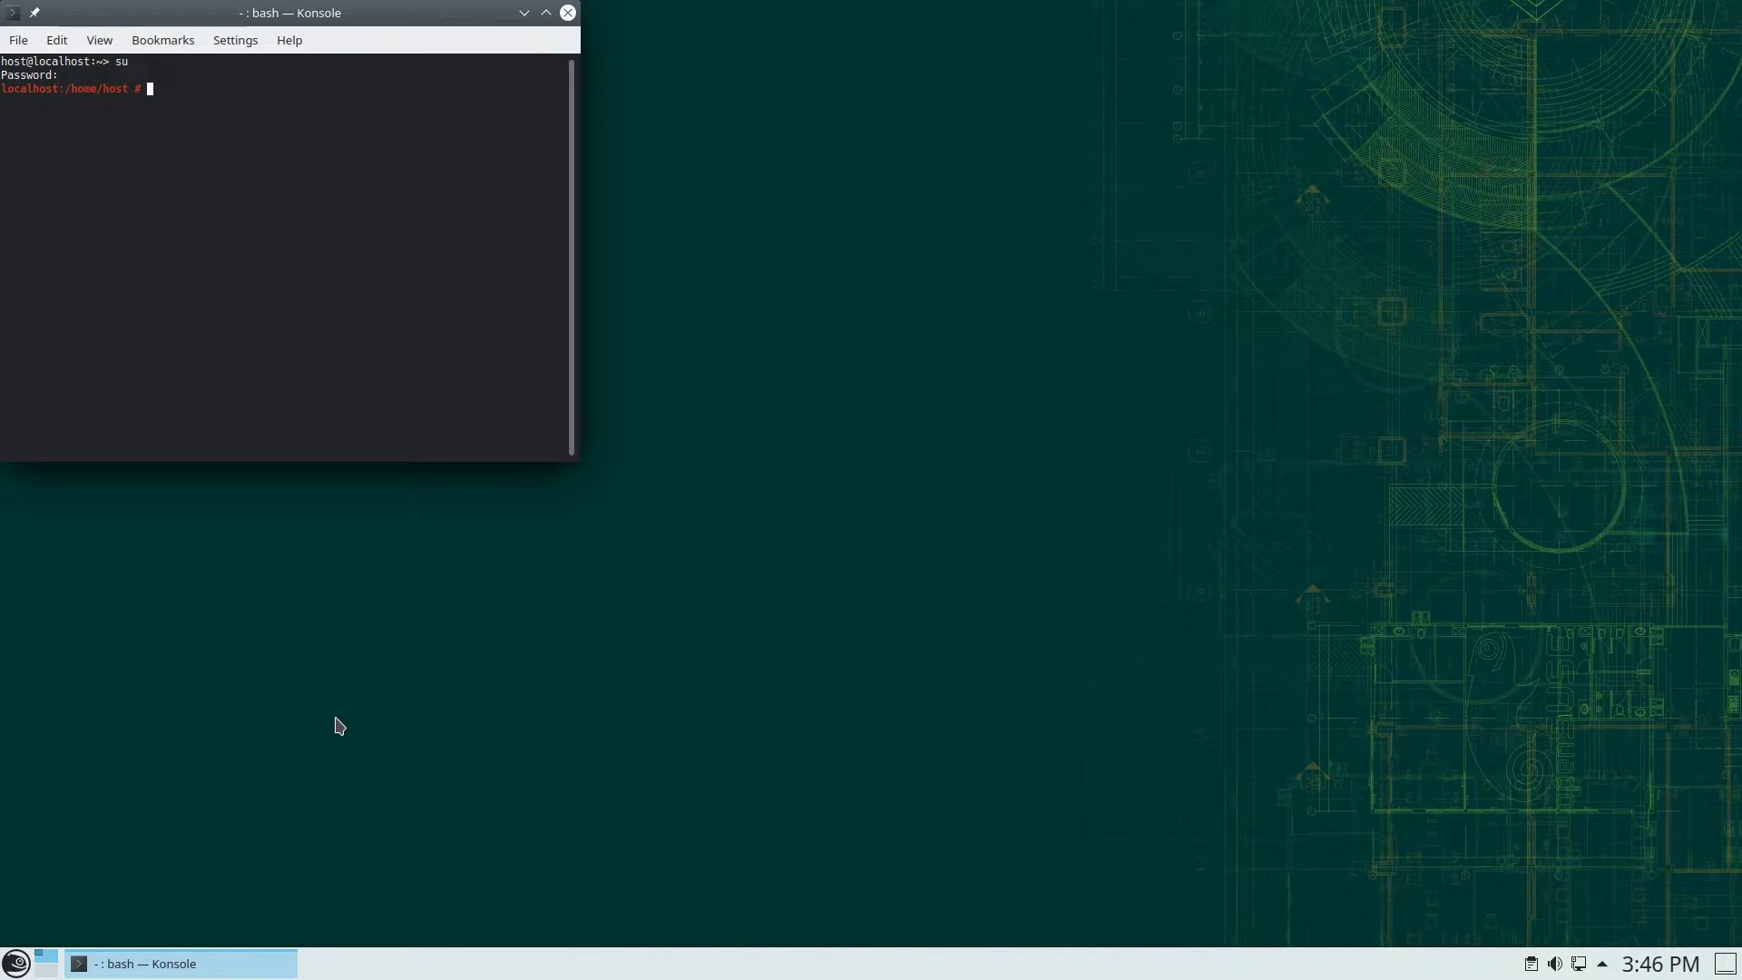
type("cd Dow")
key("Tab")
type("p")
key("Tab")
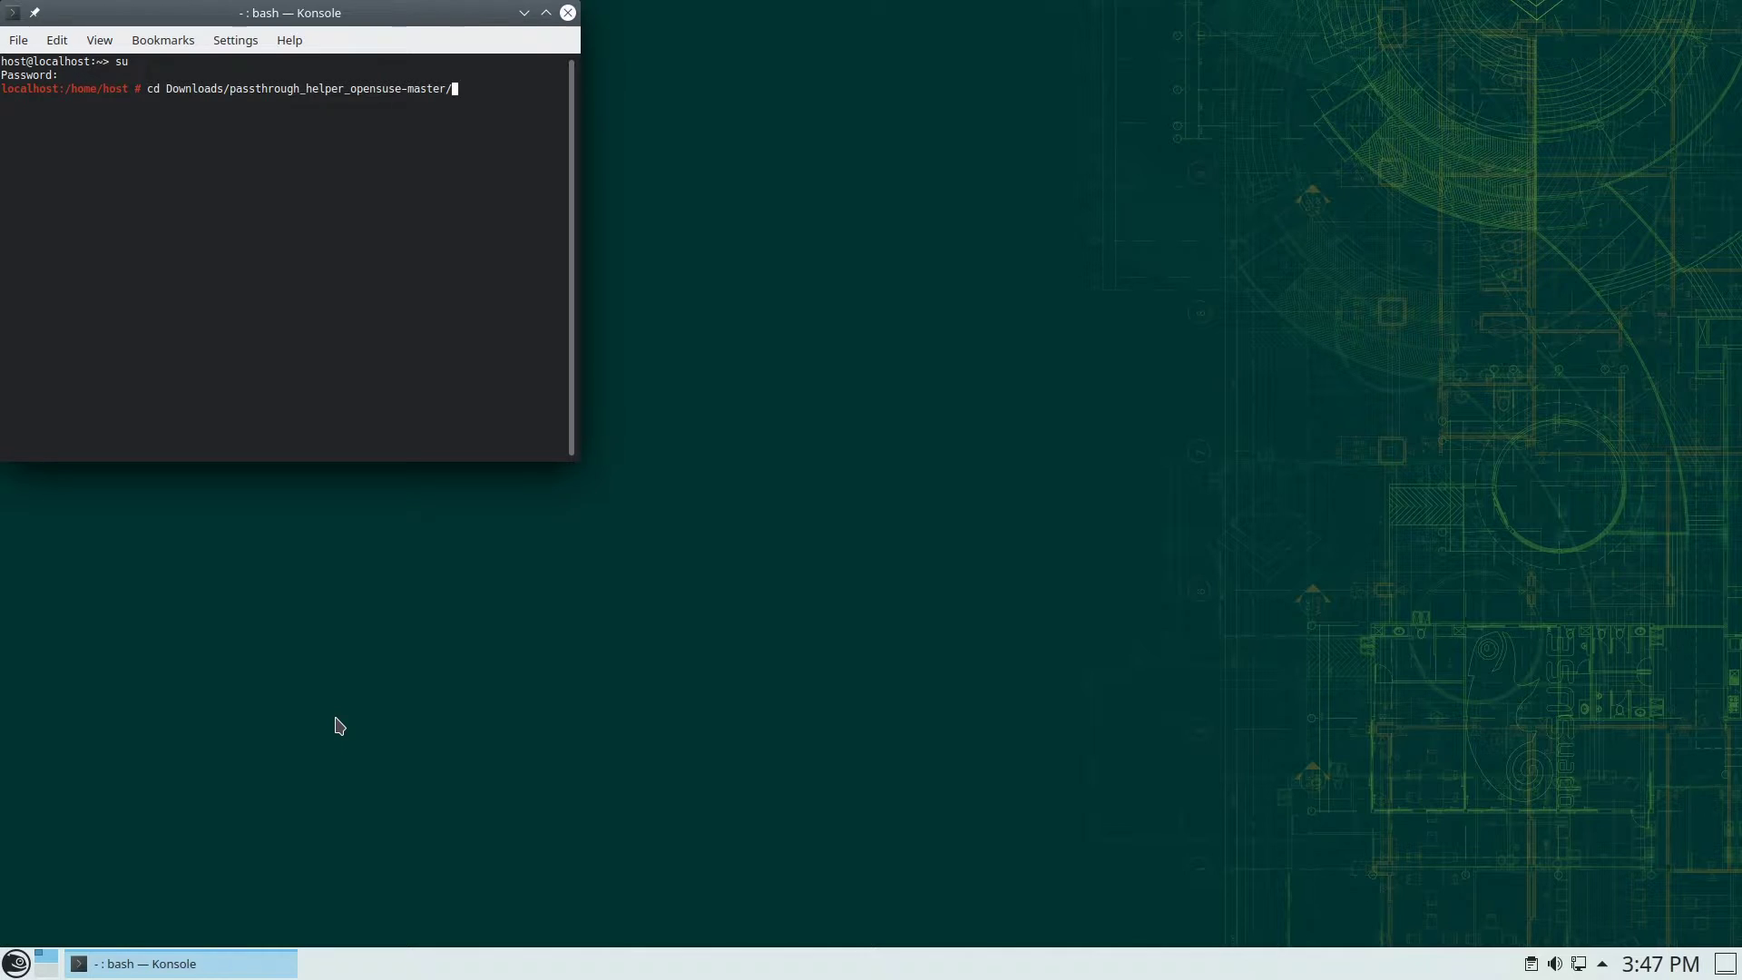
key("Return")
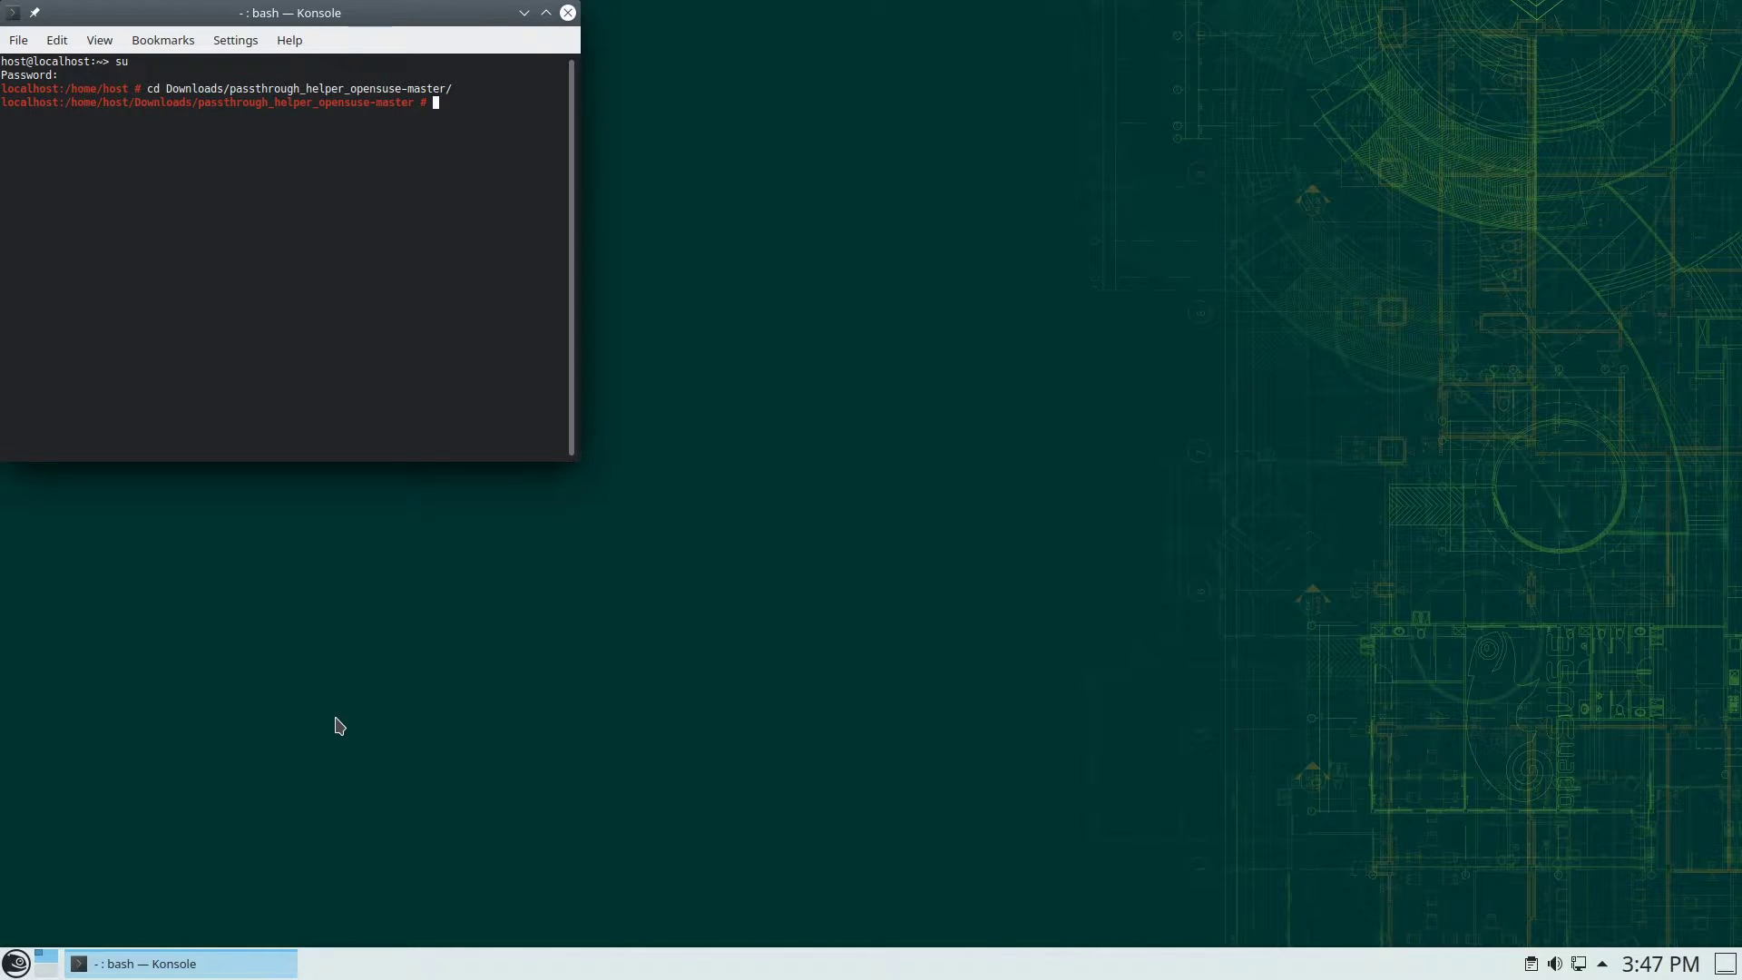
Step: Make gpu_passthrough.sh executable, run it, and confirm the package install with y
type("chmod +x gpu")
key("Tab")
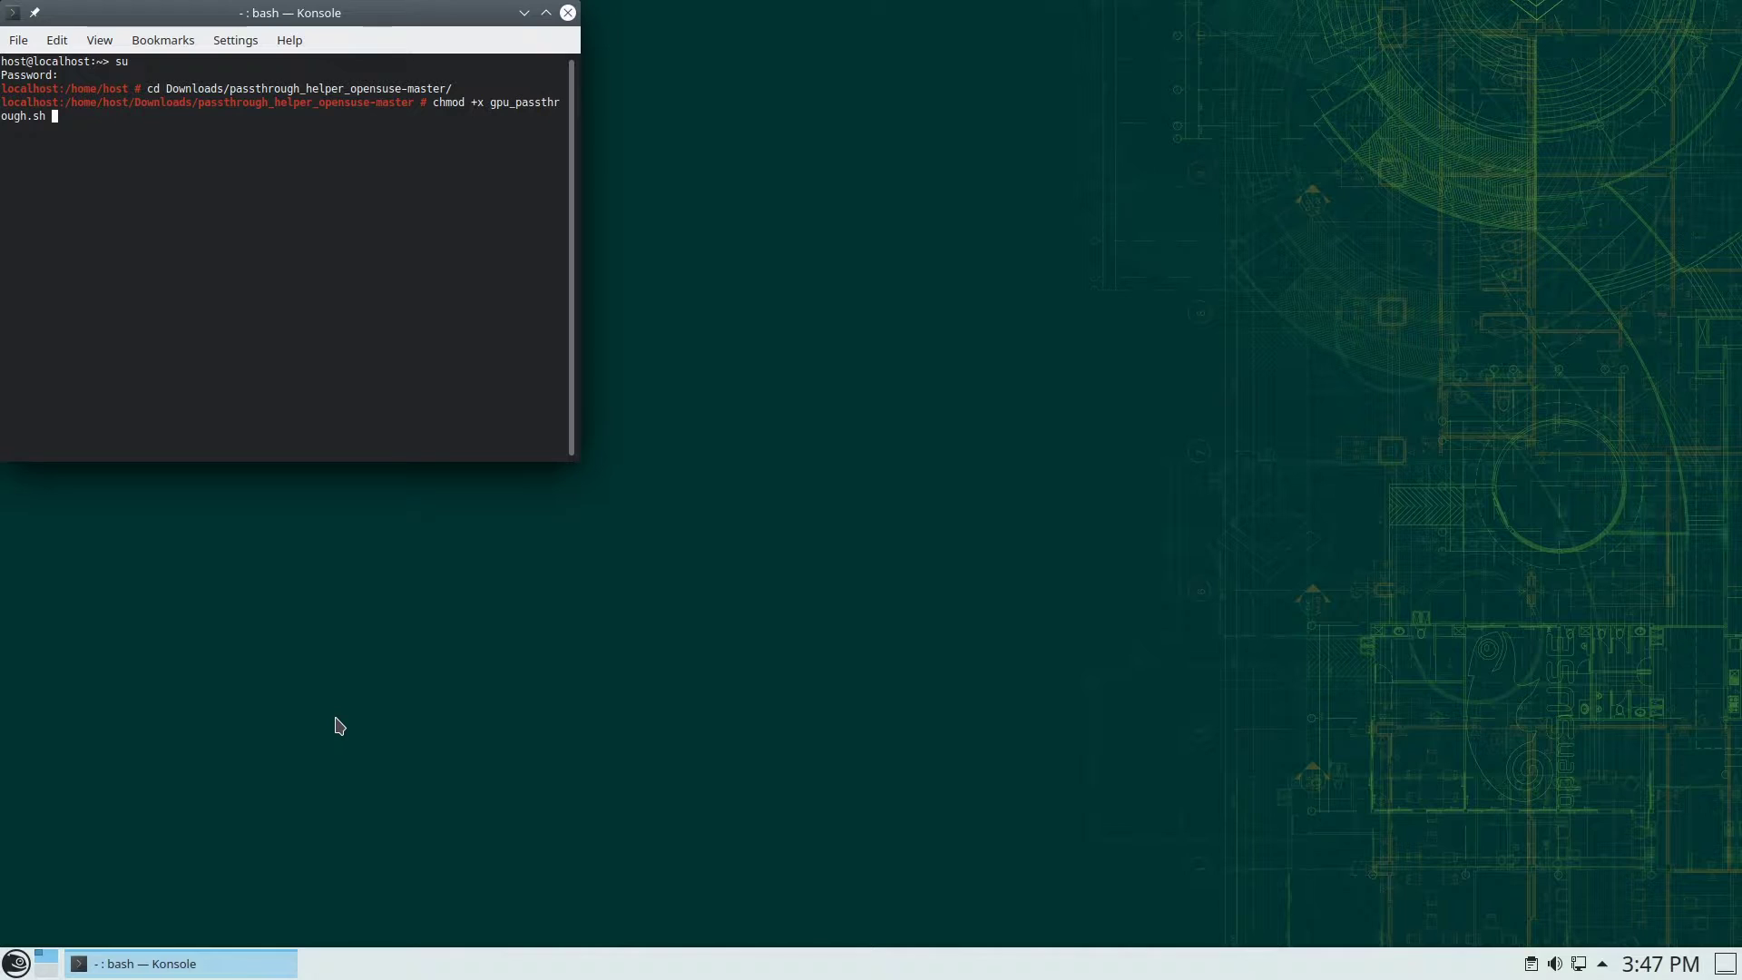
key("Return")
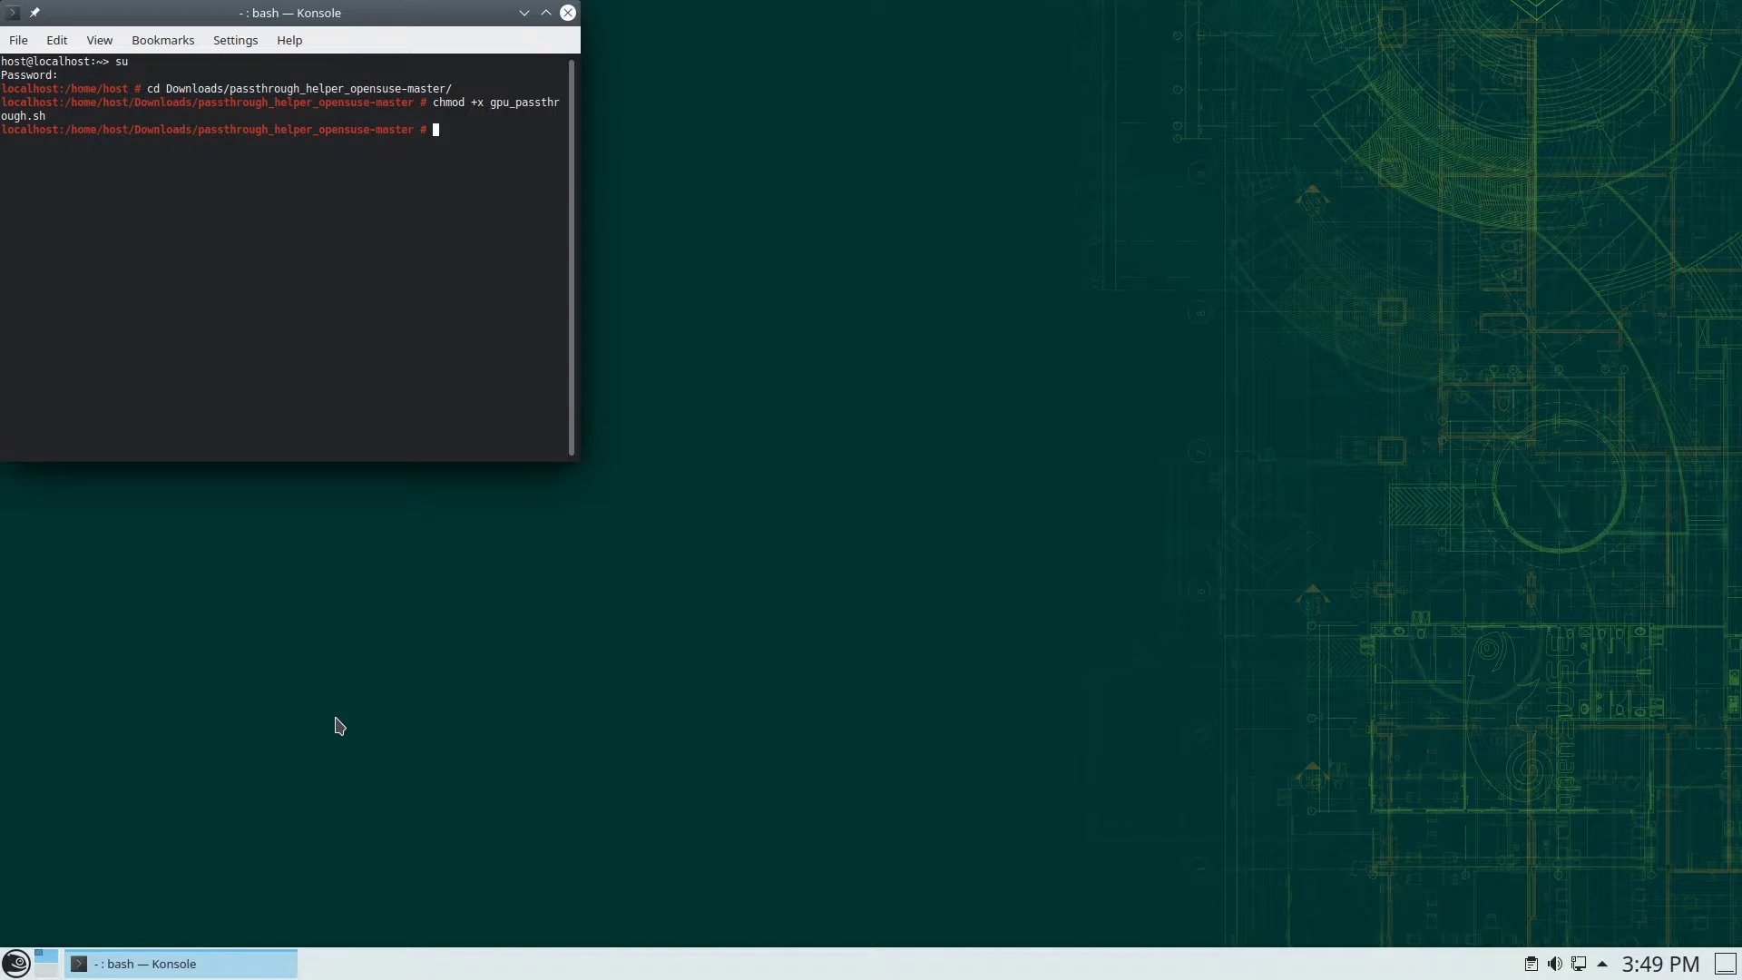
type("./gp")
key("Tab")
key("Return")
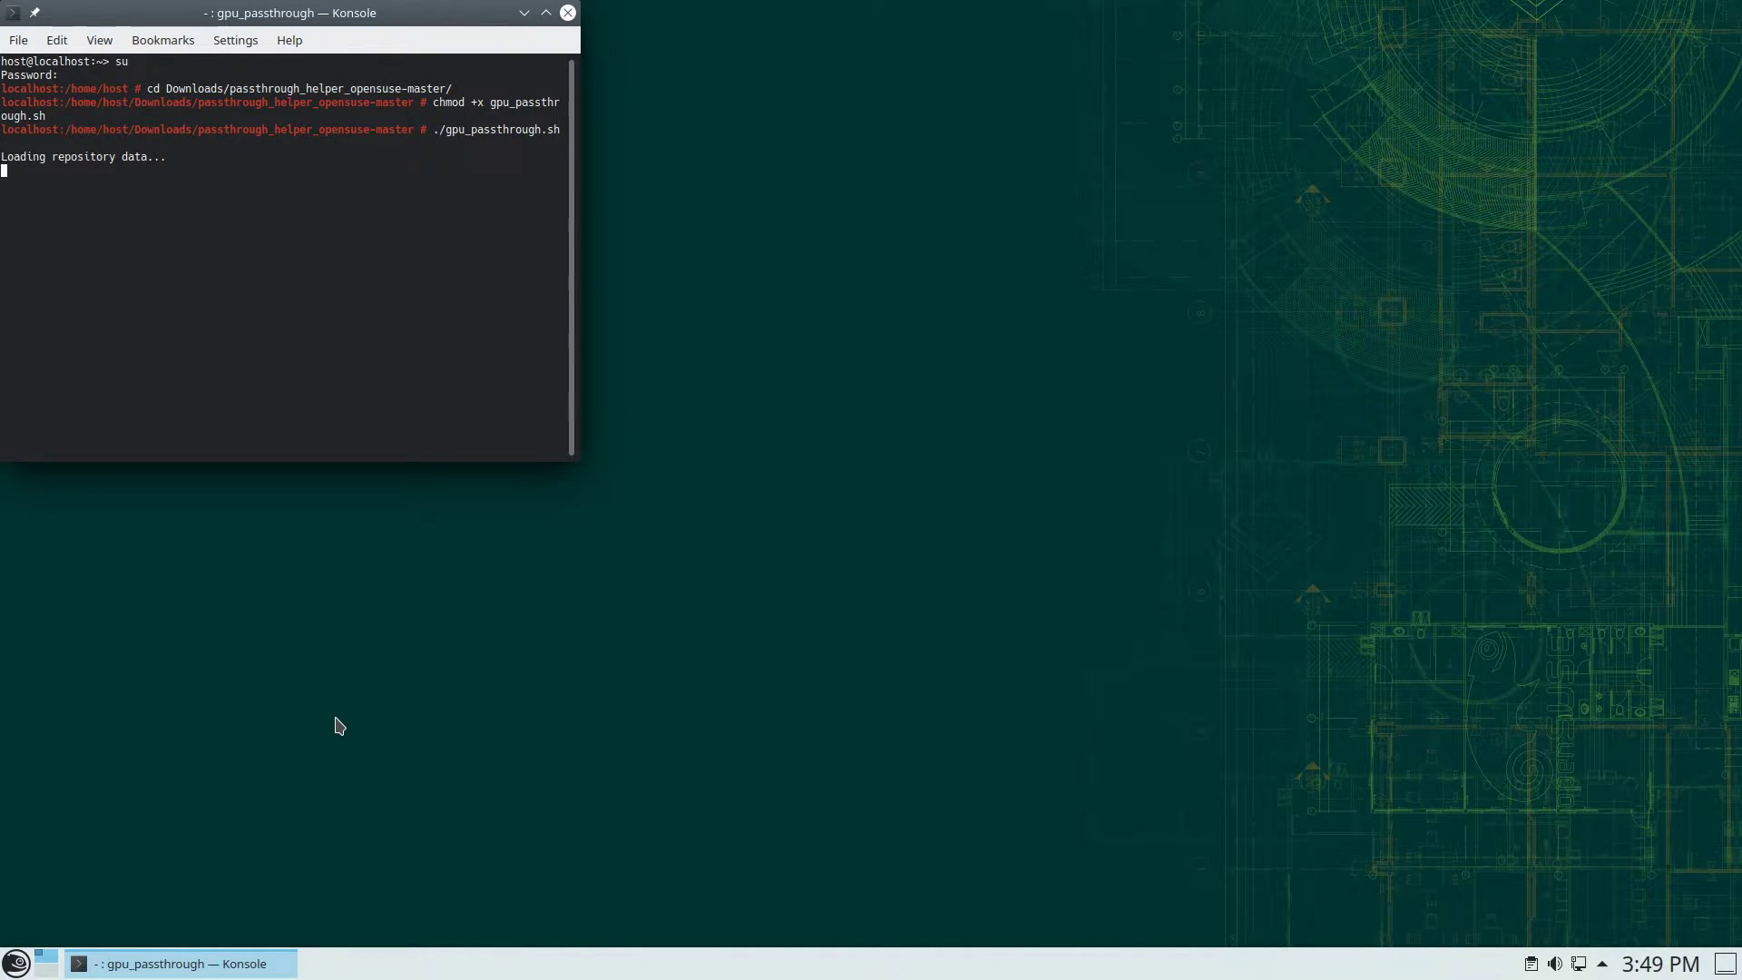
type("y")
key("Return")
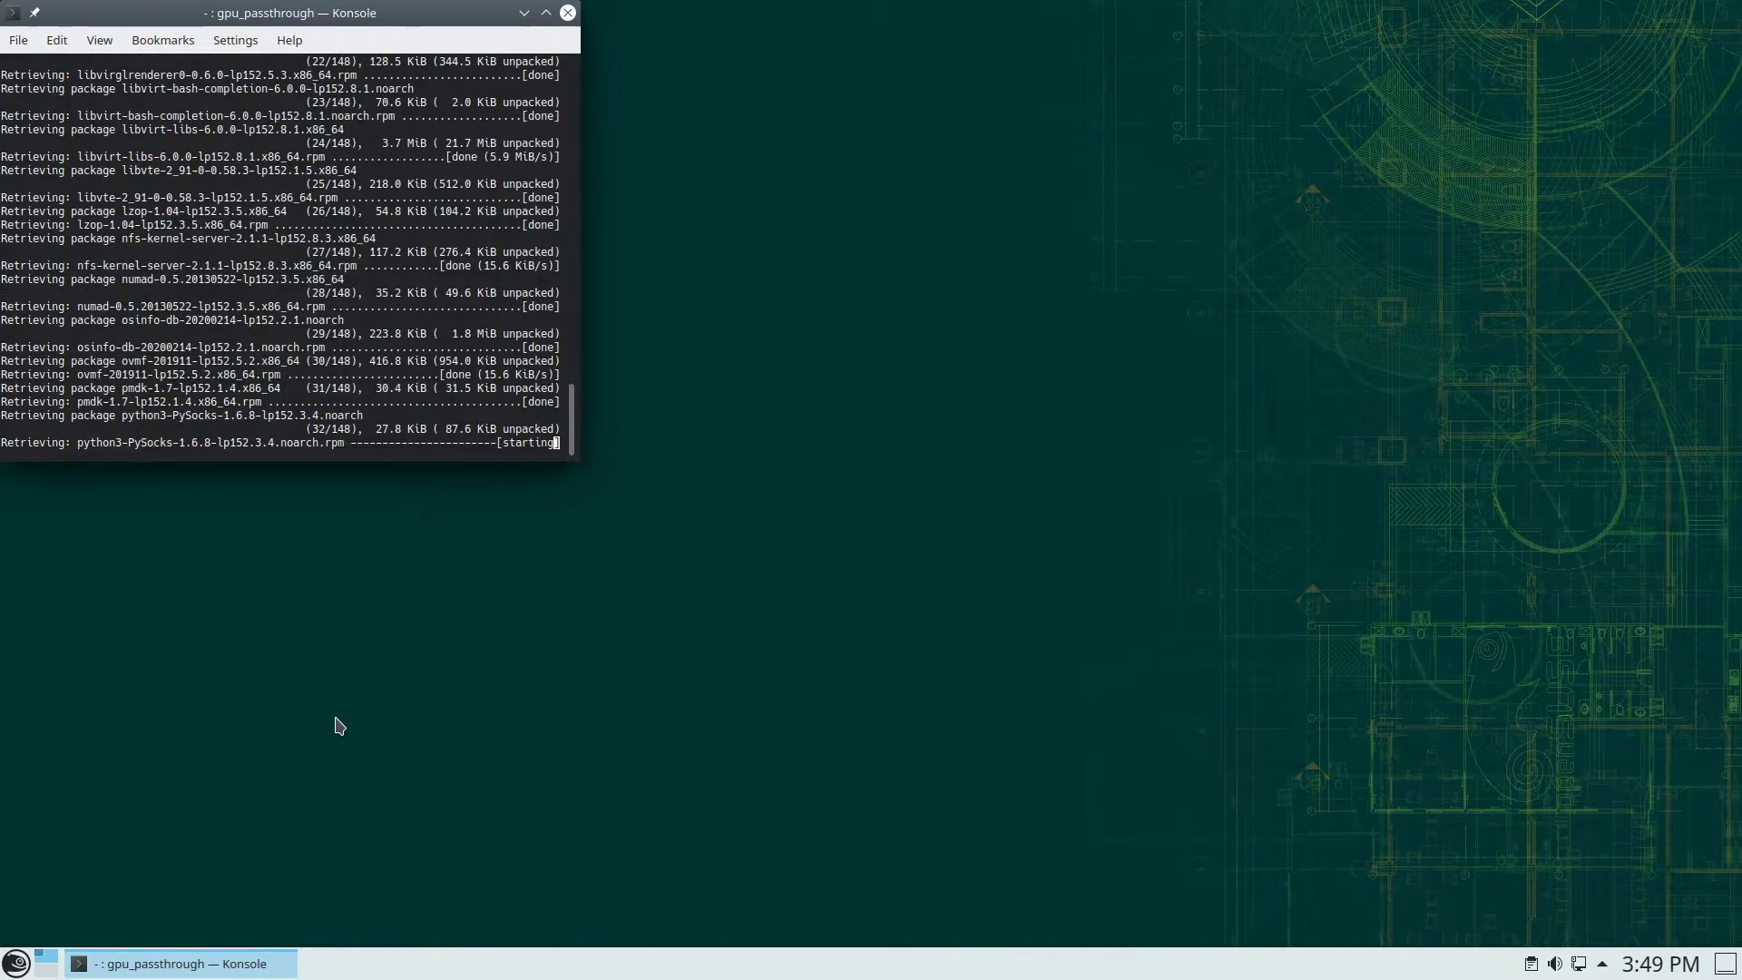
key("super")
left_click(77, 615)
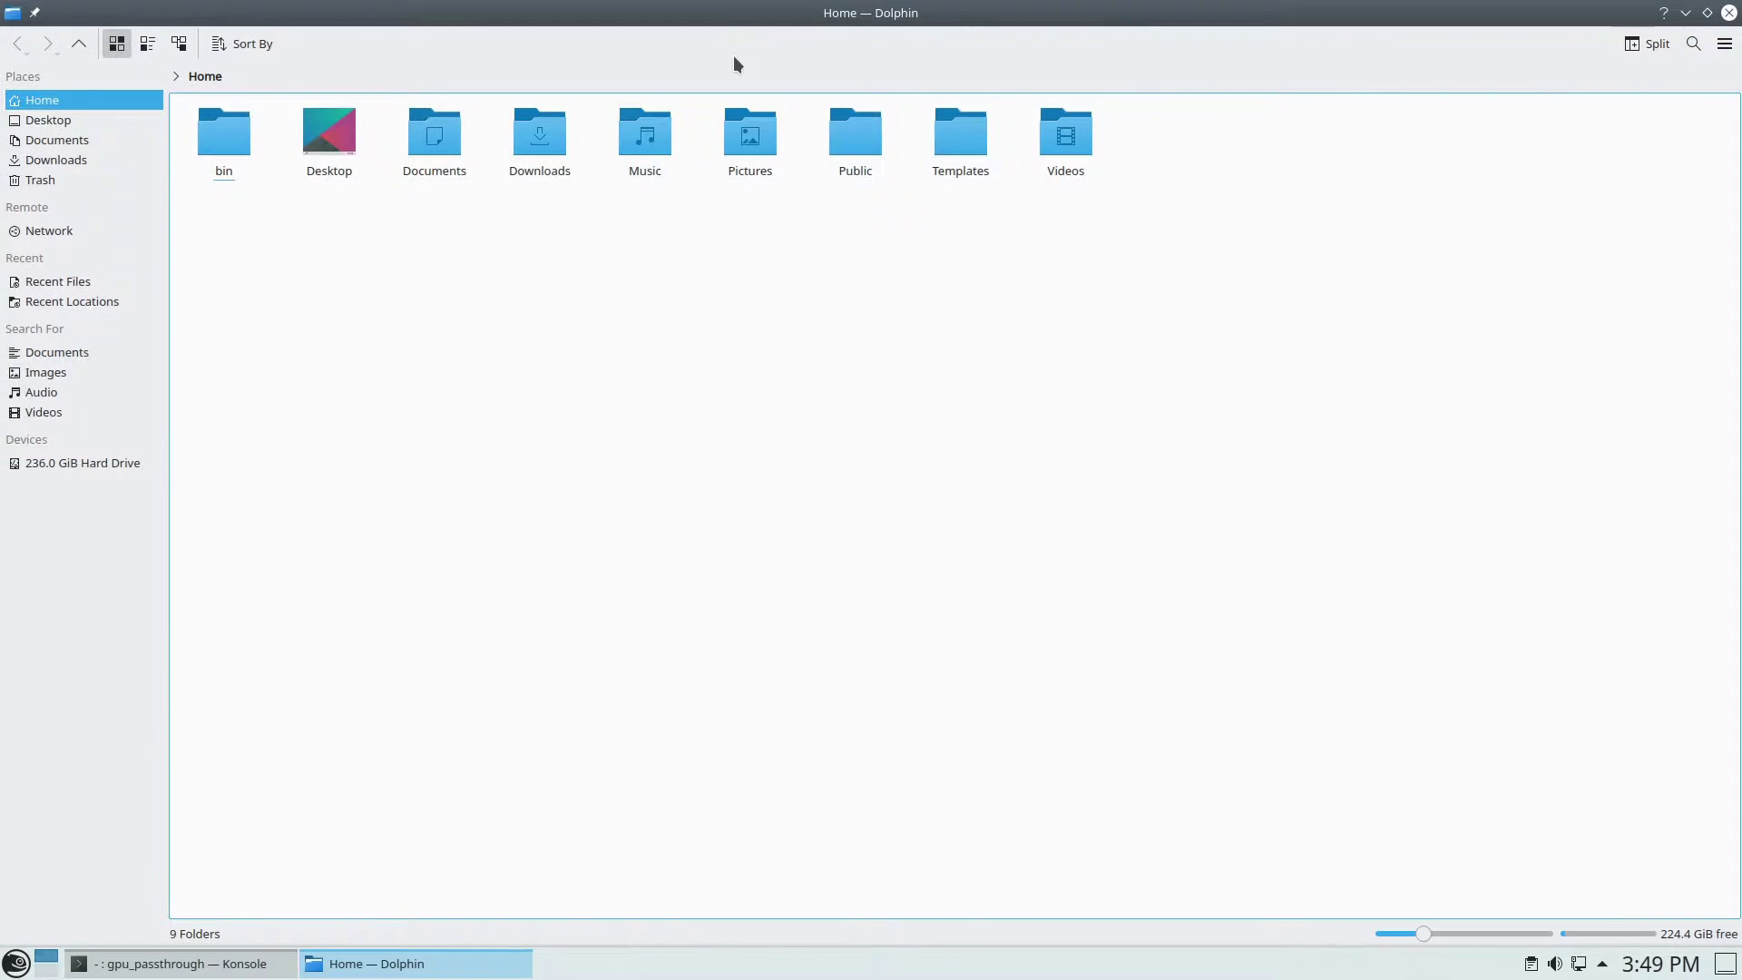
left_click(57, 160)
left_click(223, 134)
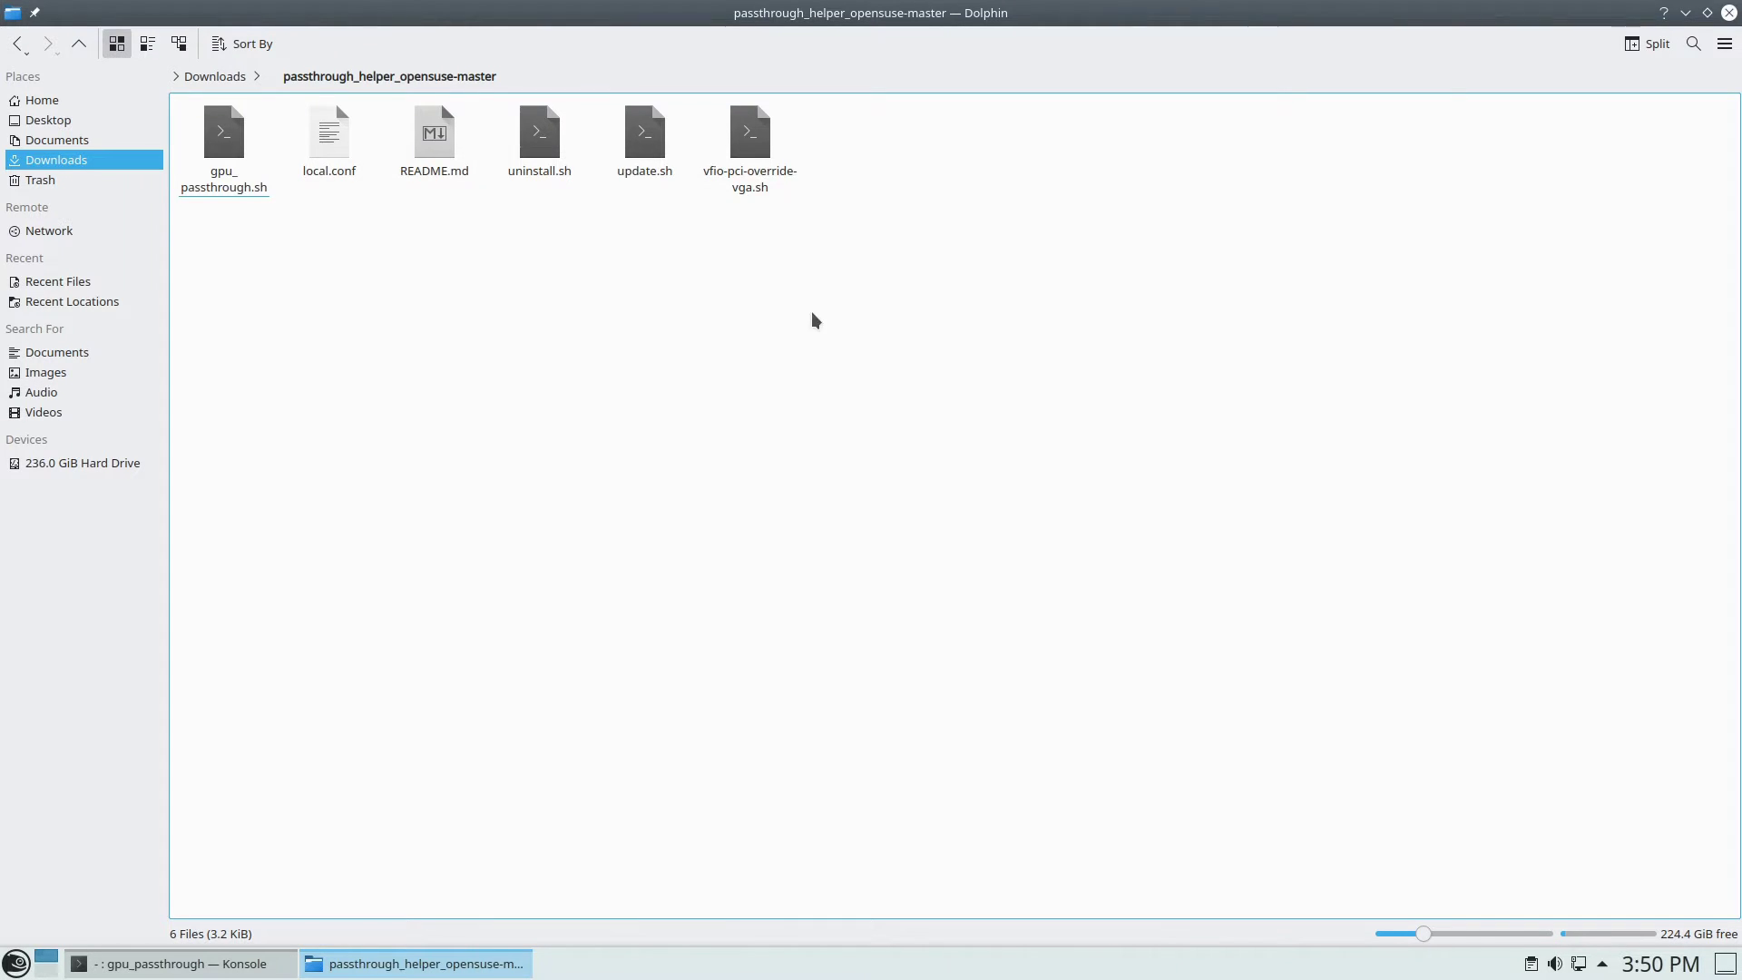
left_click(1728, 13)
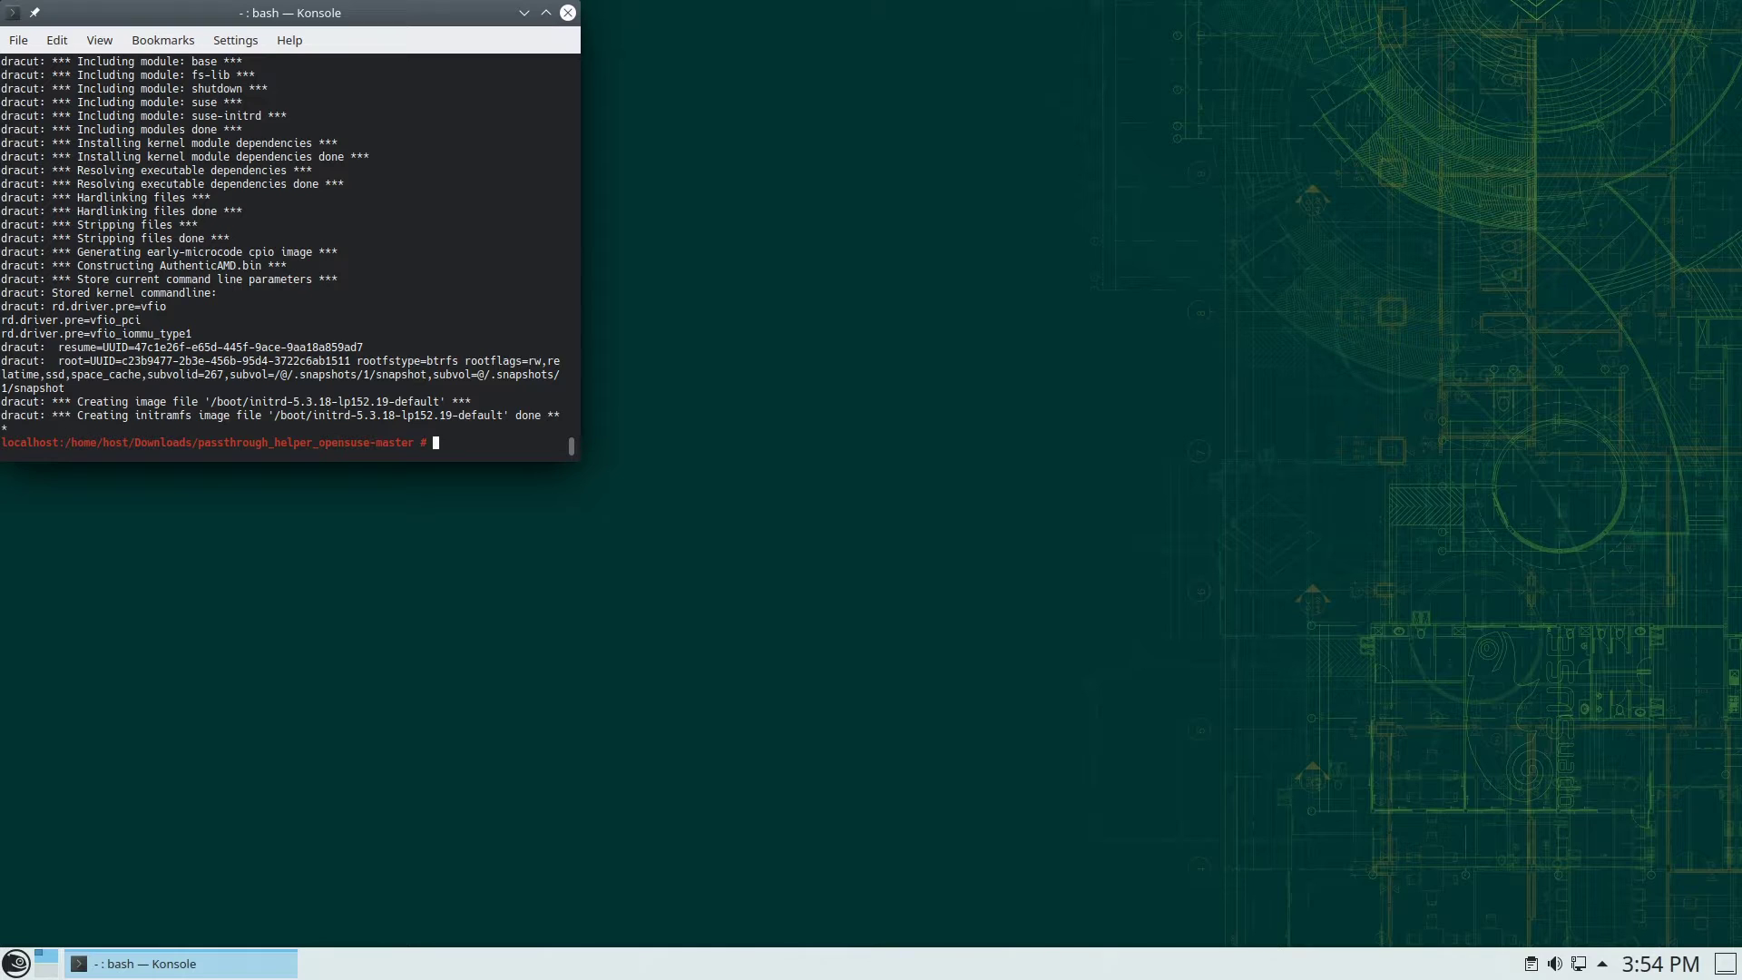
Step: Reboot, then run 'lspci -k' in a root Konsole shell
type("reboot")
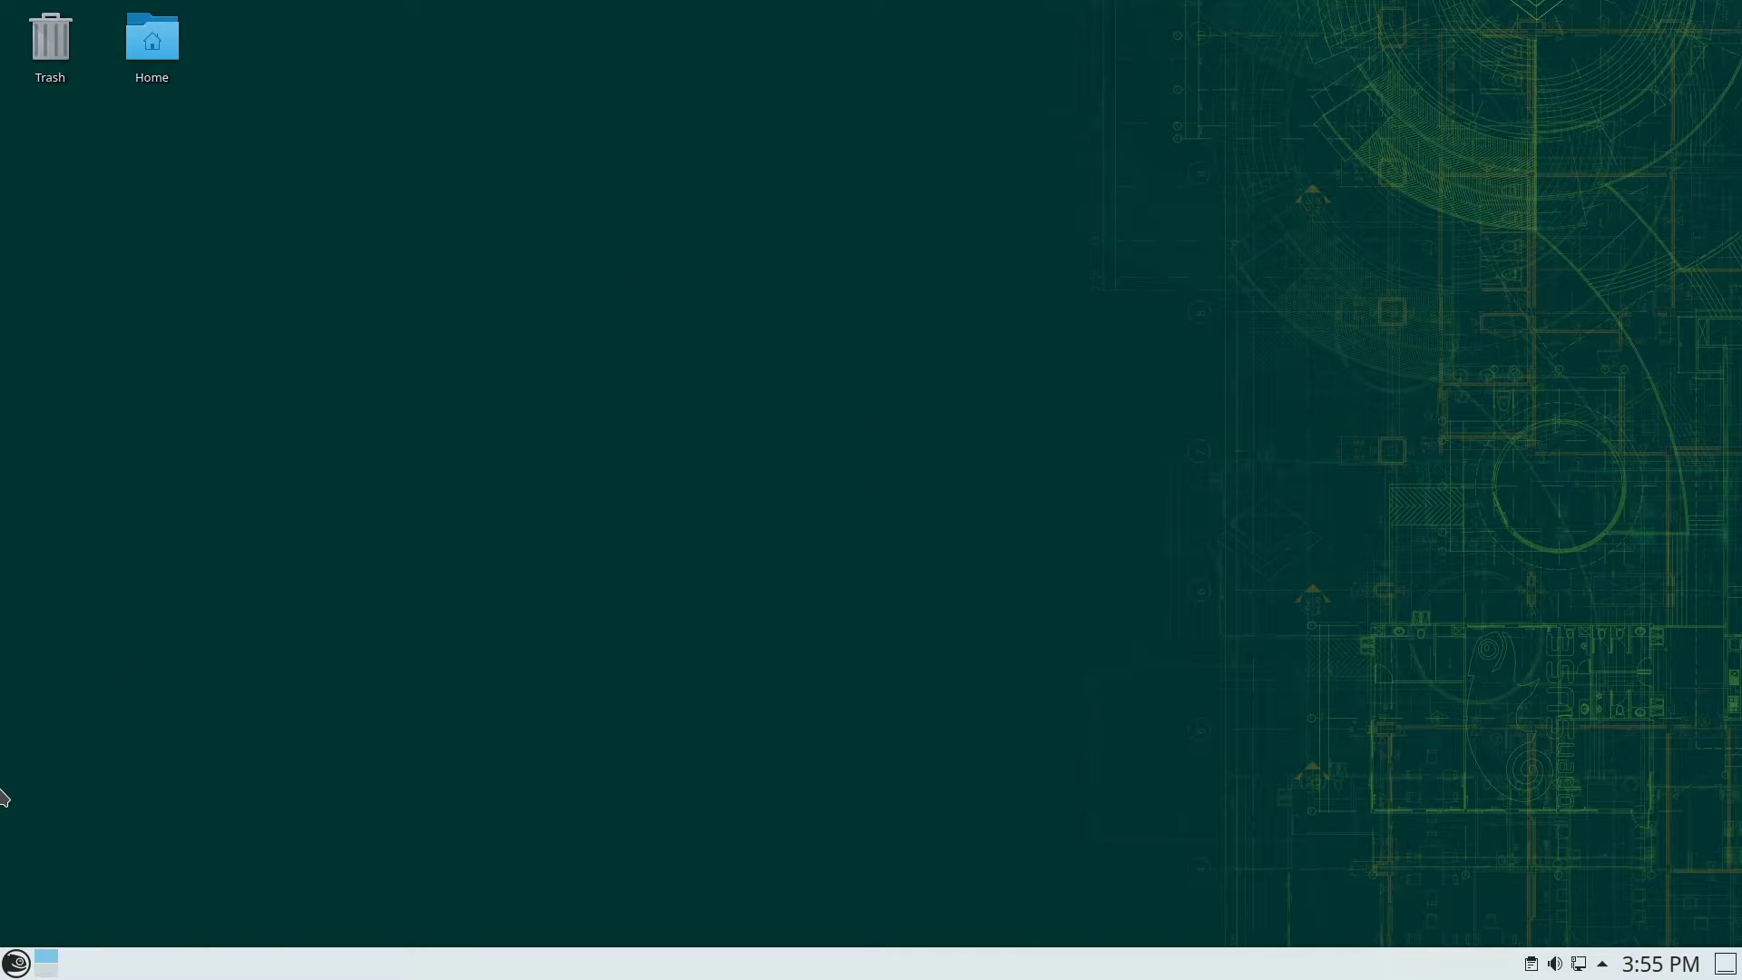
left_click(15, 963)
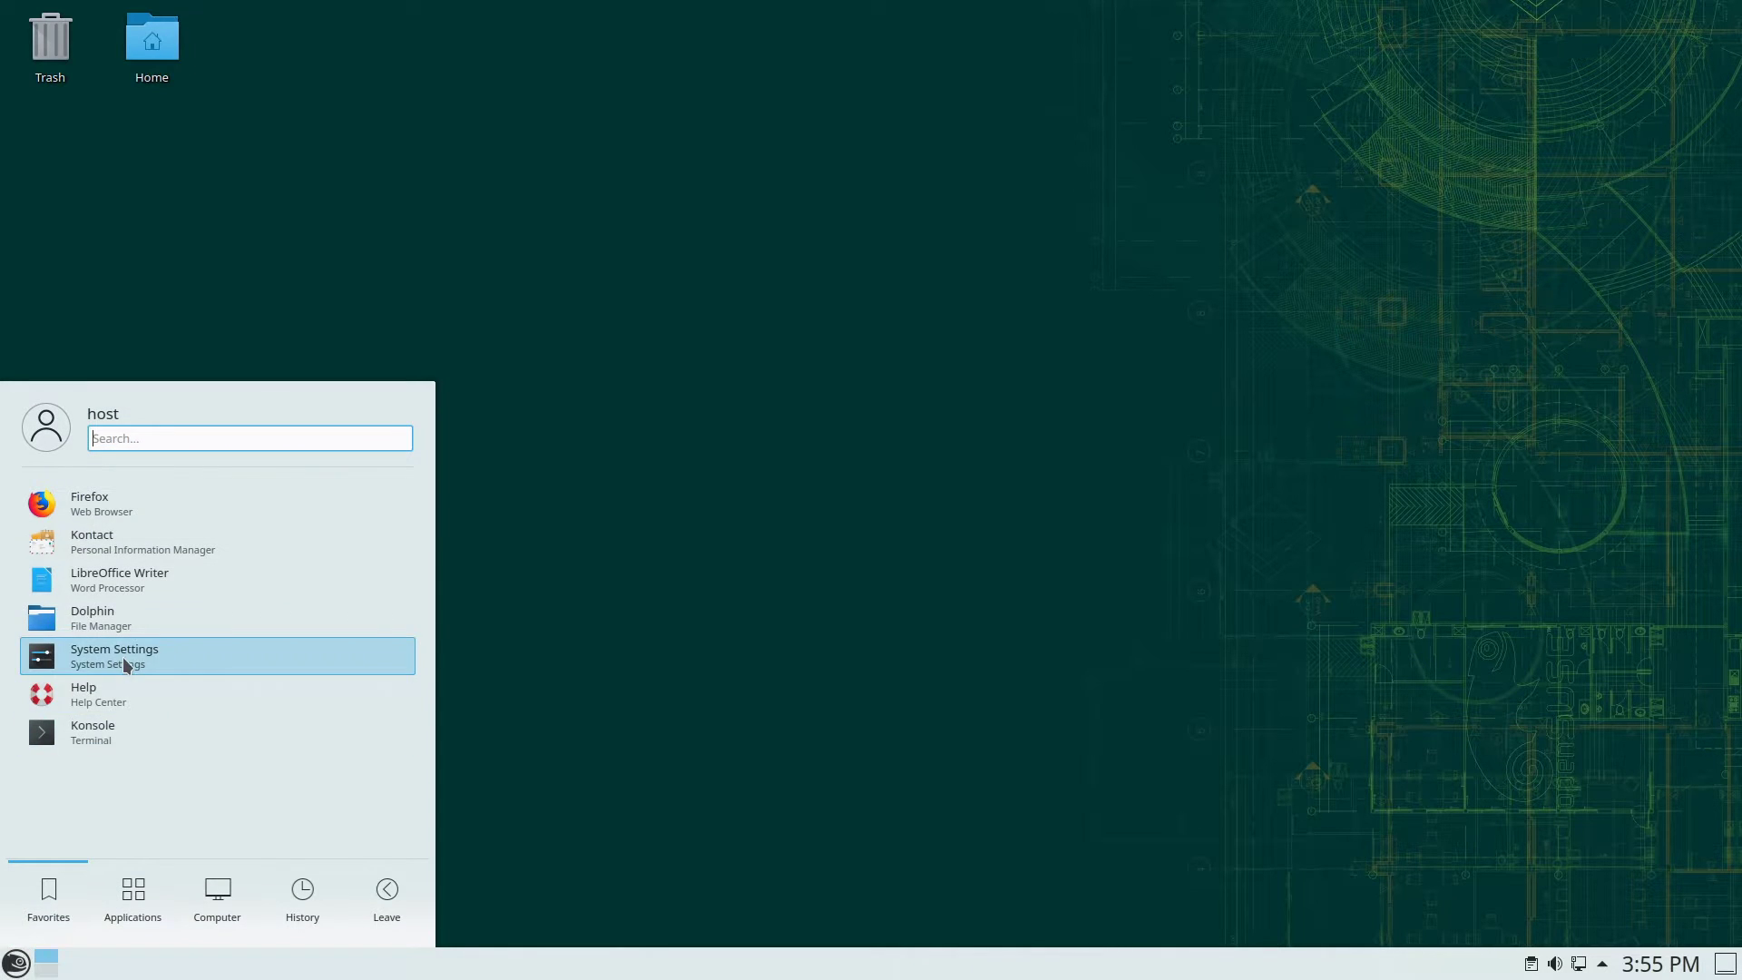
left_click(94, 739)
type("su")
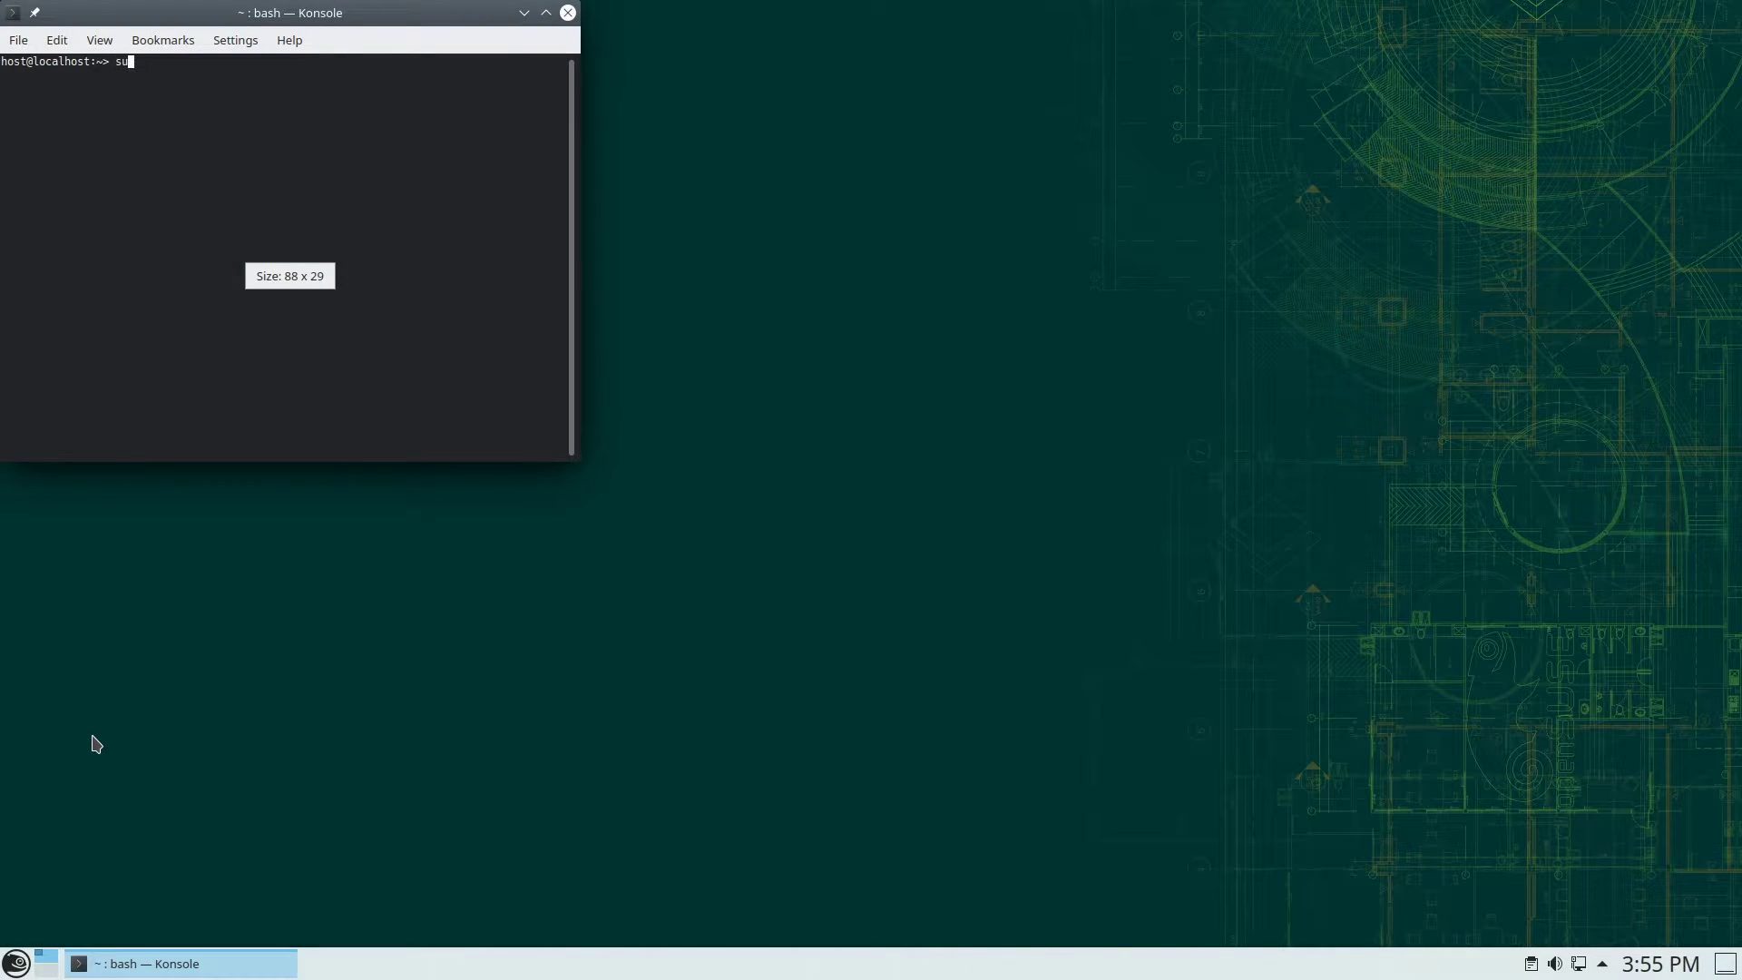
key("Return")
key("Return")
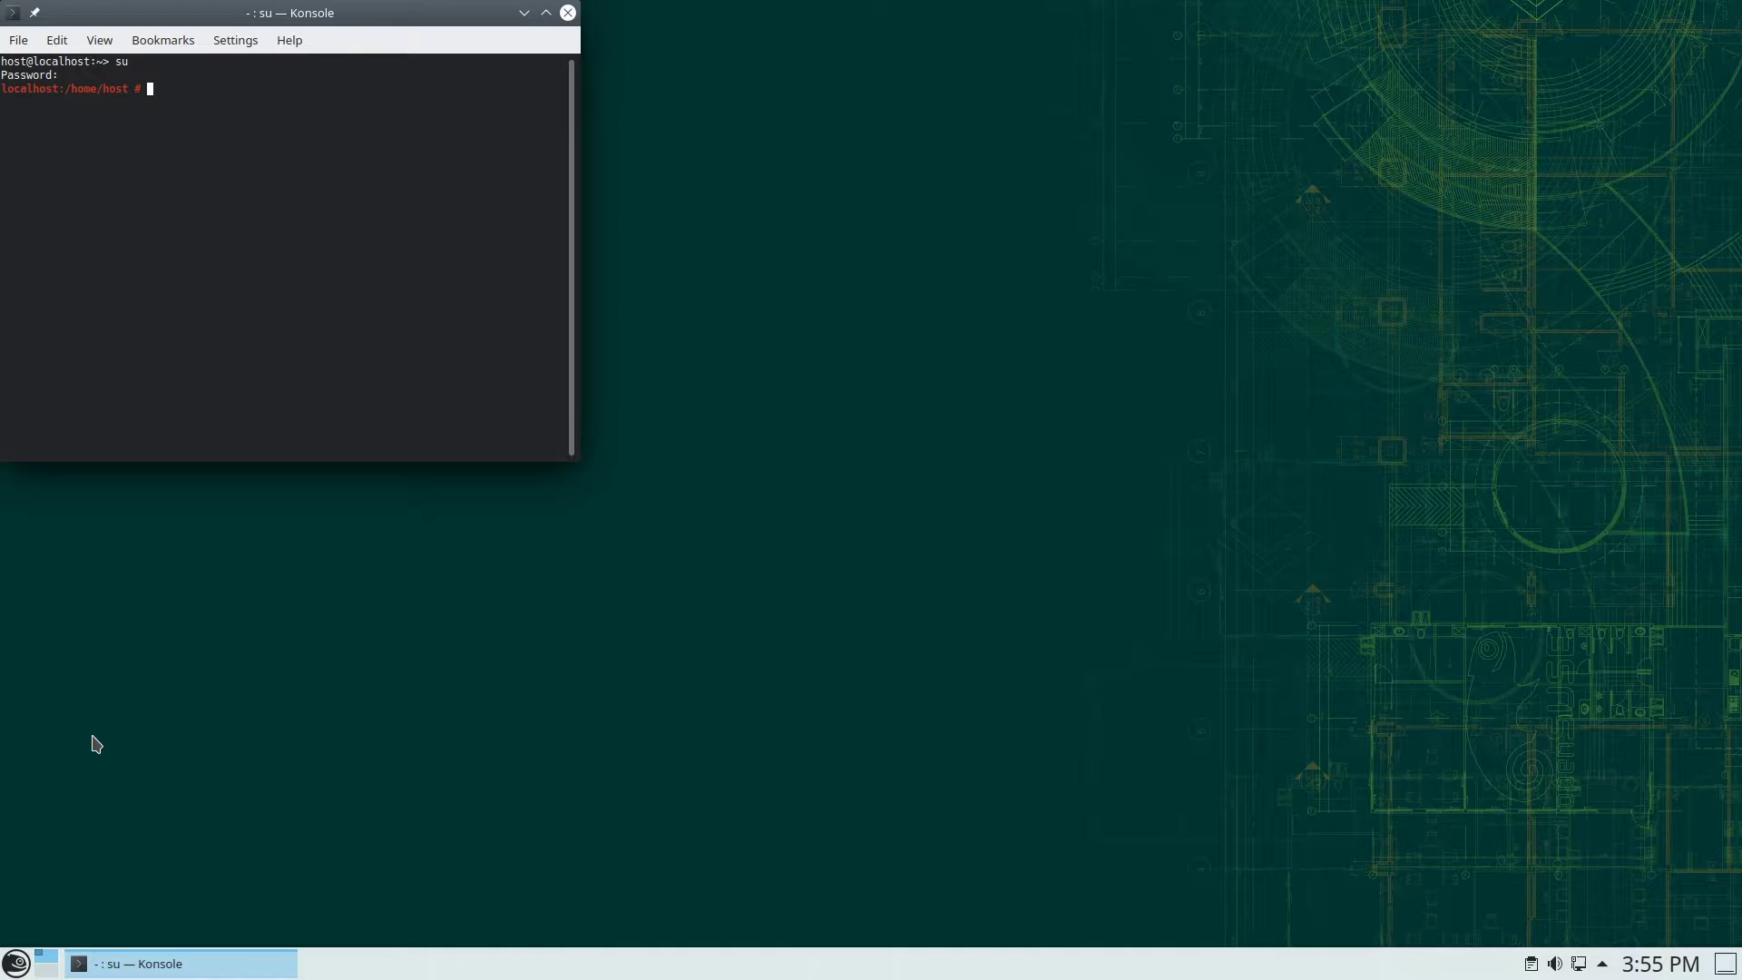
type("lspci -k")
key("Return")
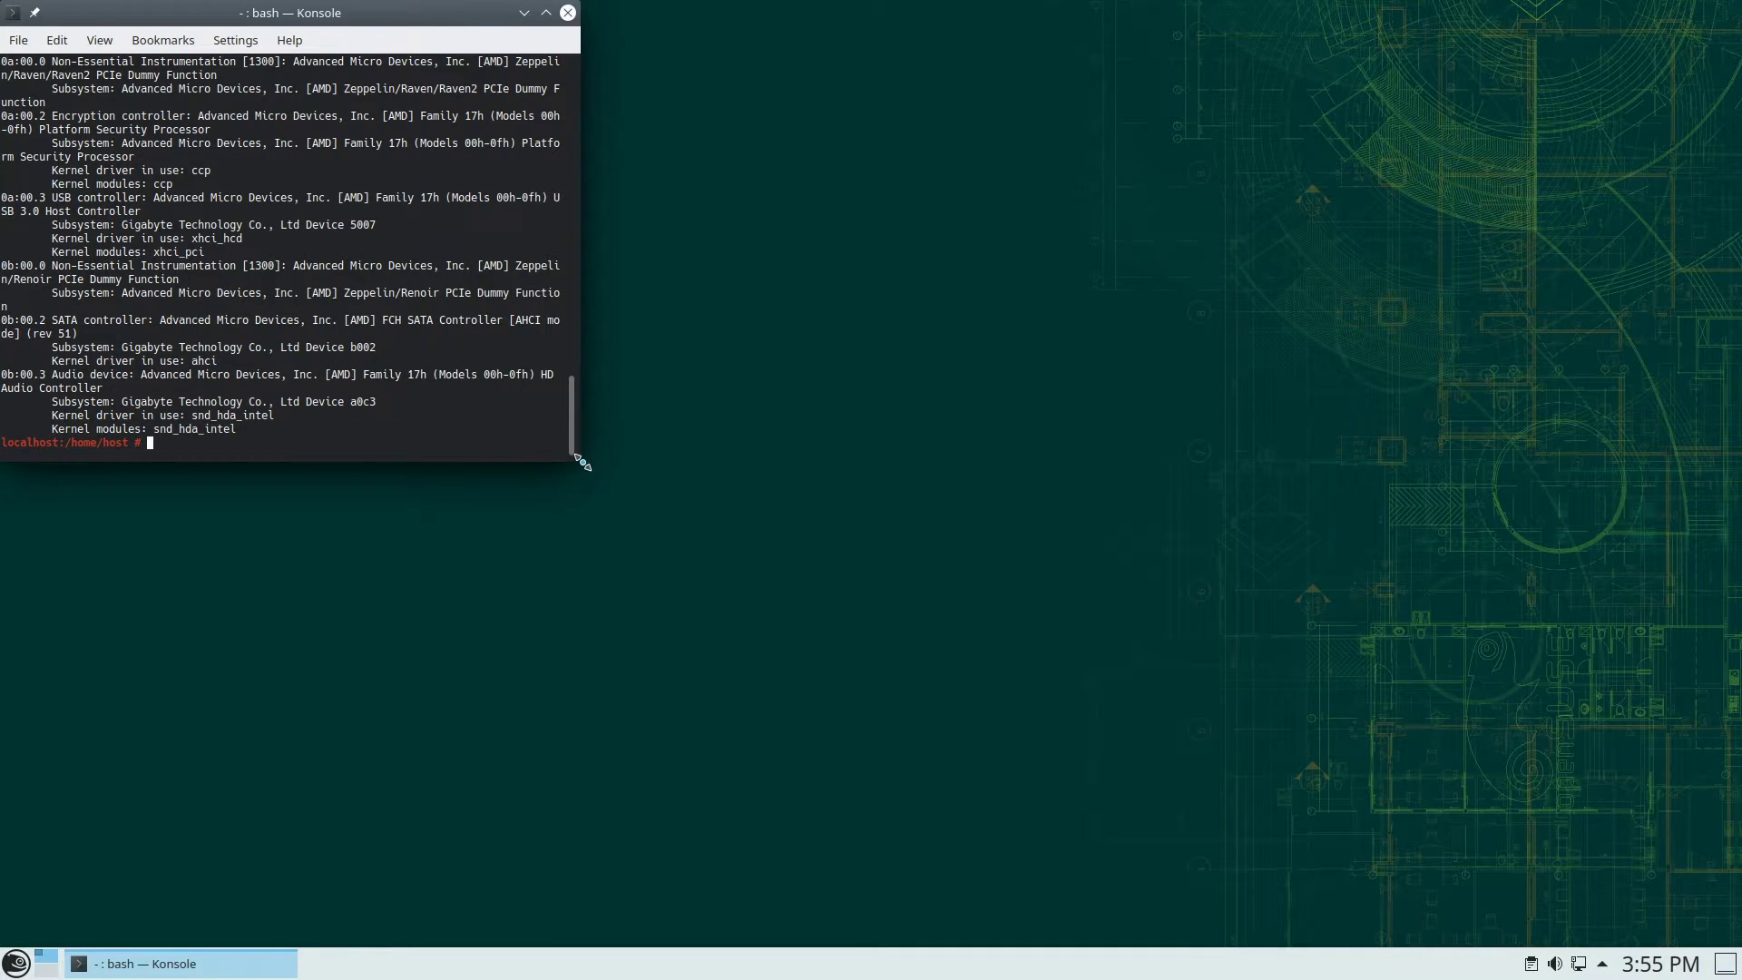
Step: Enlarge the terminal and highlight vfio-pci for the GTX 980 and its audio device
left_click_drag(582, 463, 1245, 944)
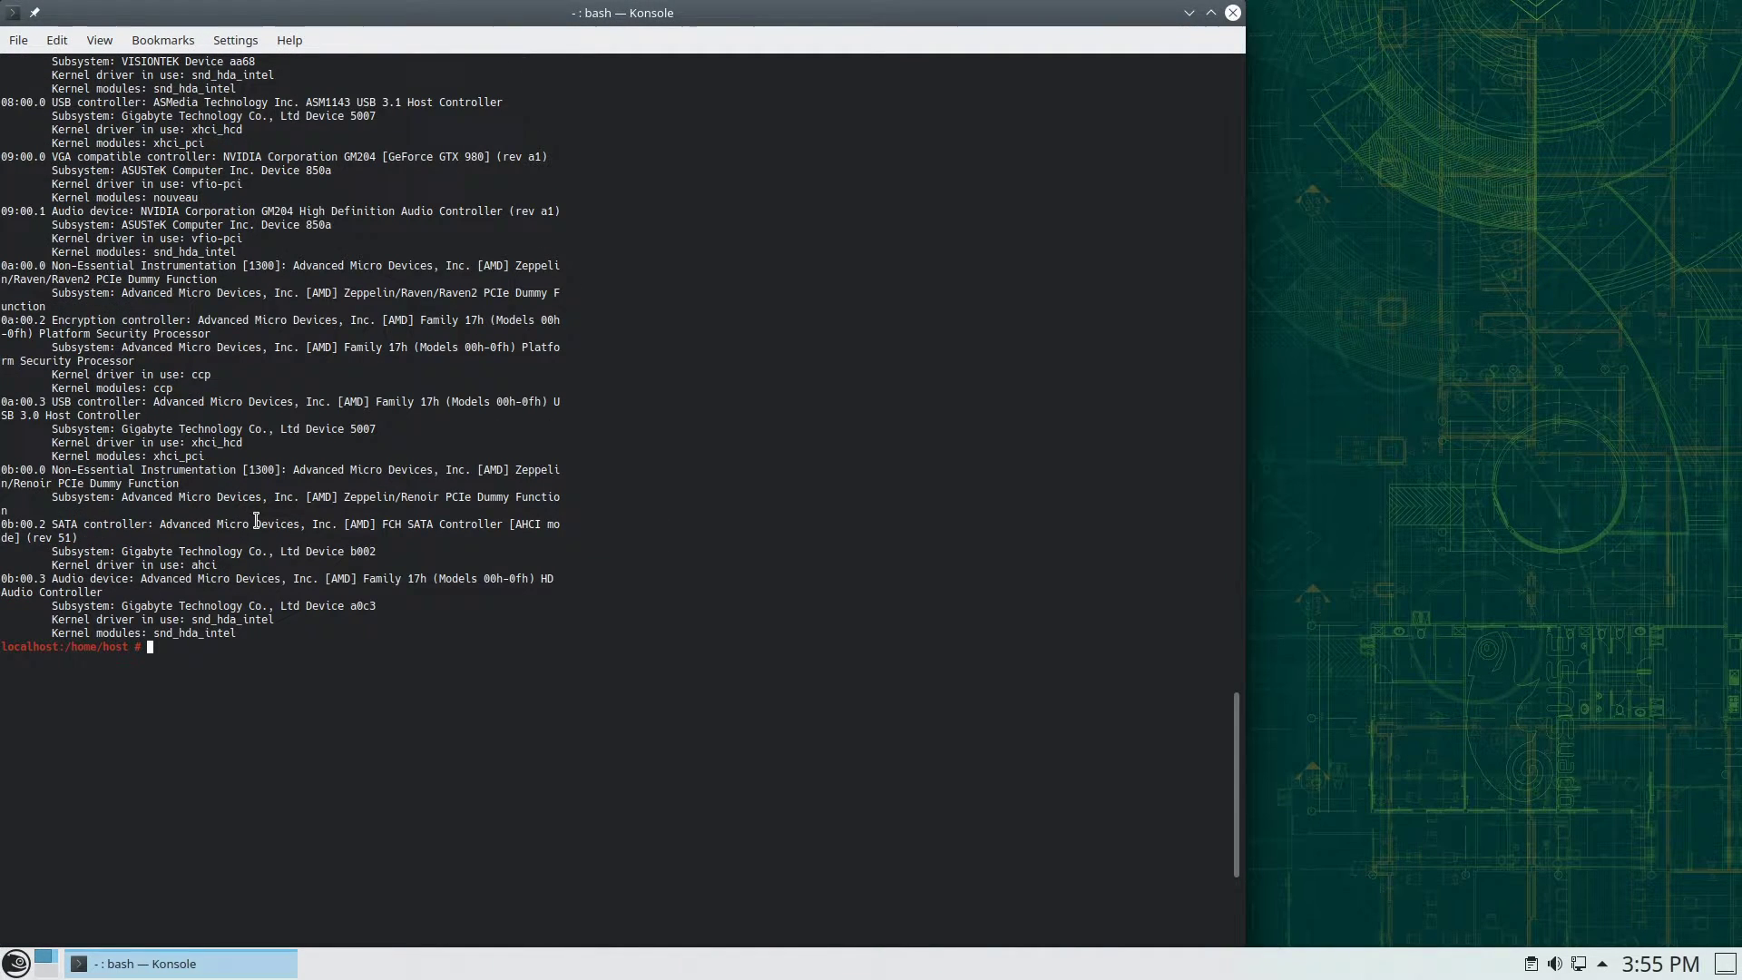
left_click_drag(255, 252, 2, 145)
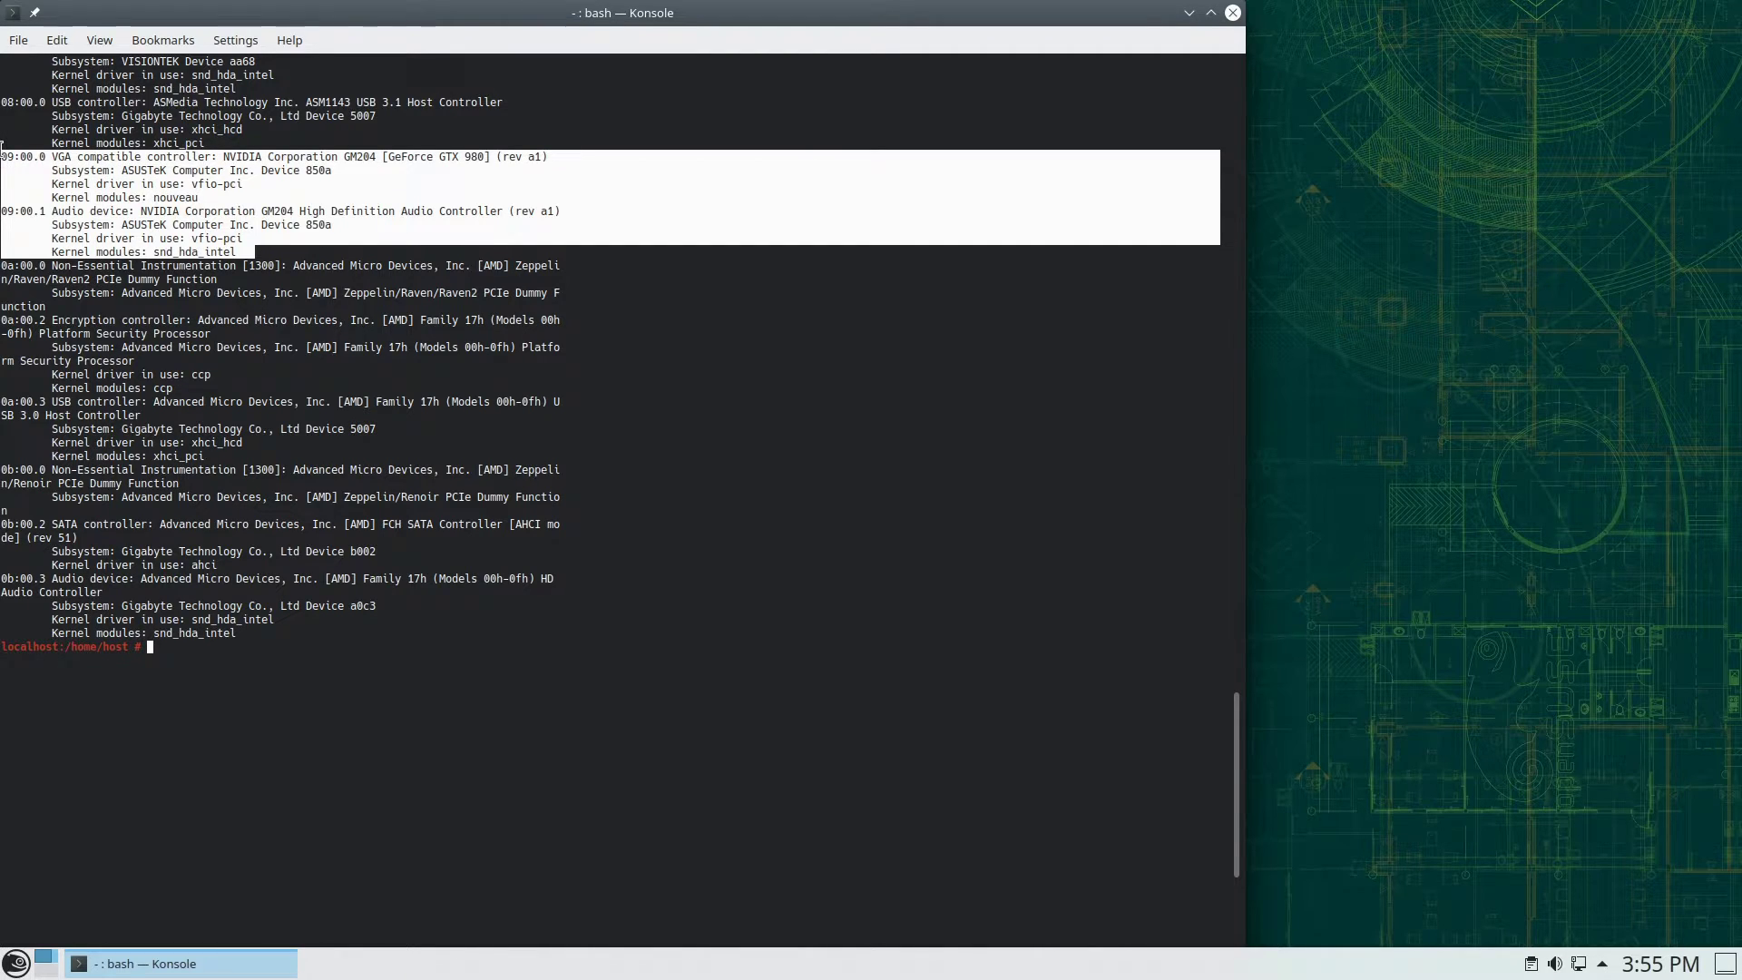
left_click_drag(255, 183, 192, 183)
left_click(246, 237)
left_click_drag(254, 238, 186, 238)
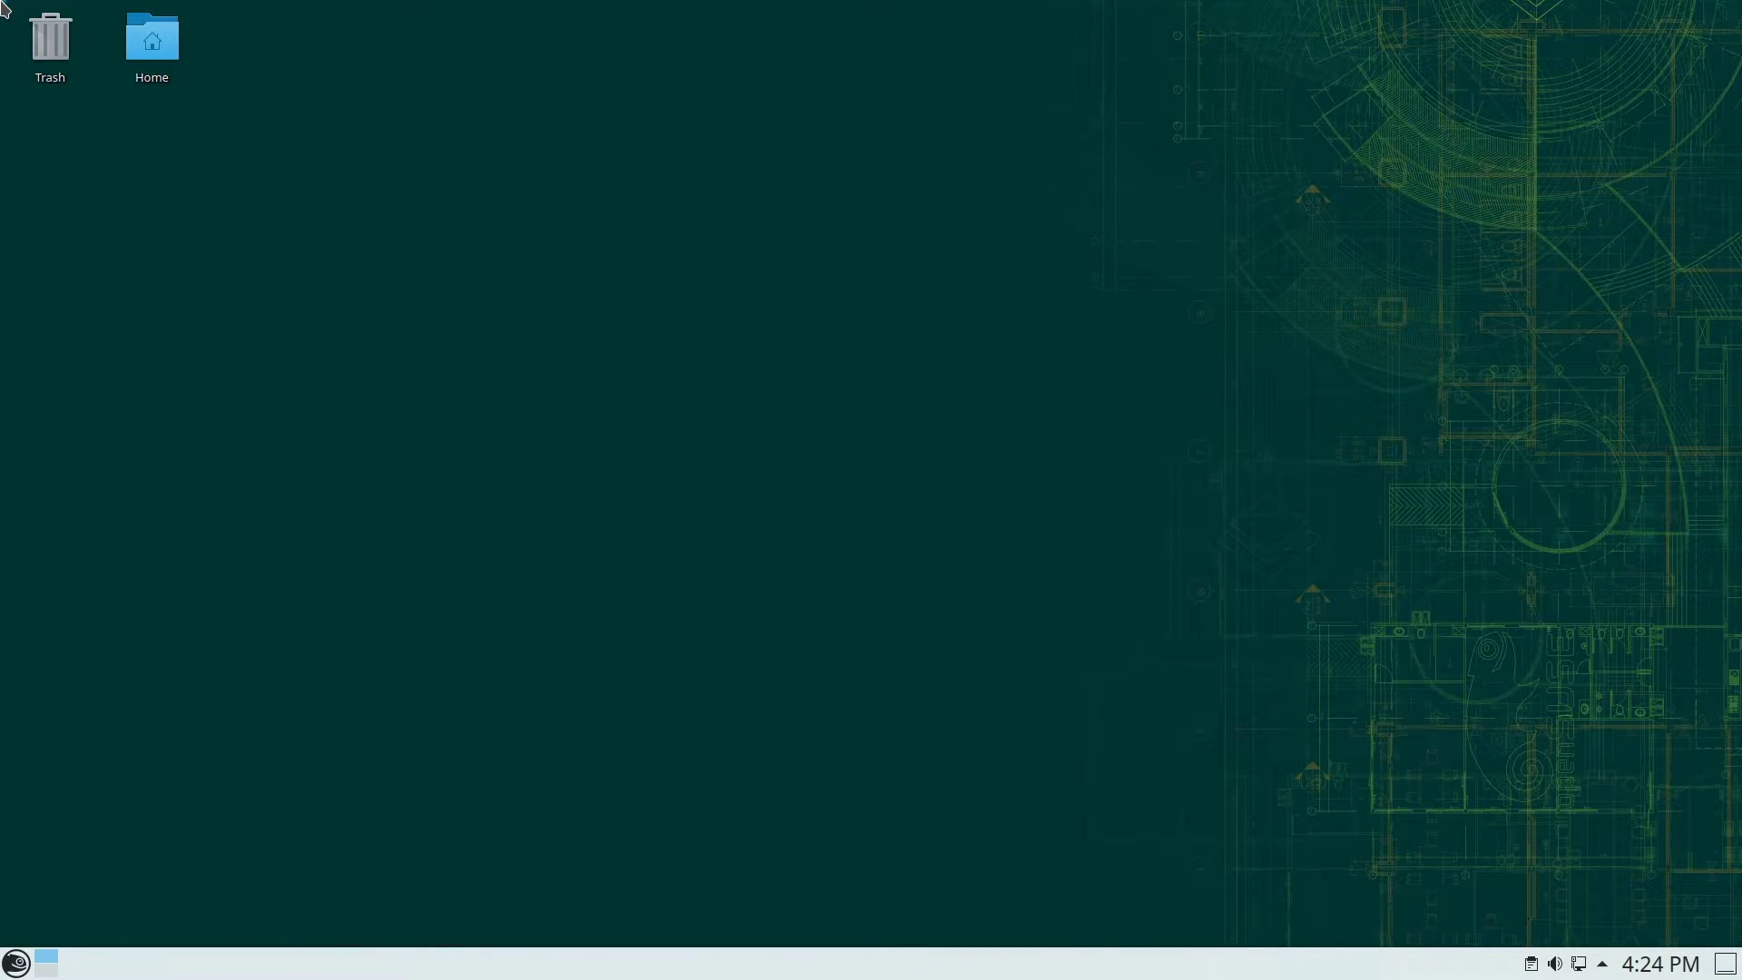
Step: Launch Virtual Machine Manager via 'vi' search, enter the root password, and centre the window
left_click(16, 963)
type("vir")
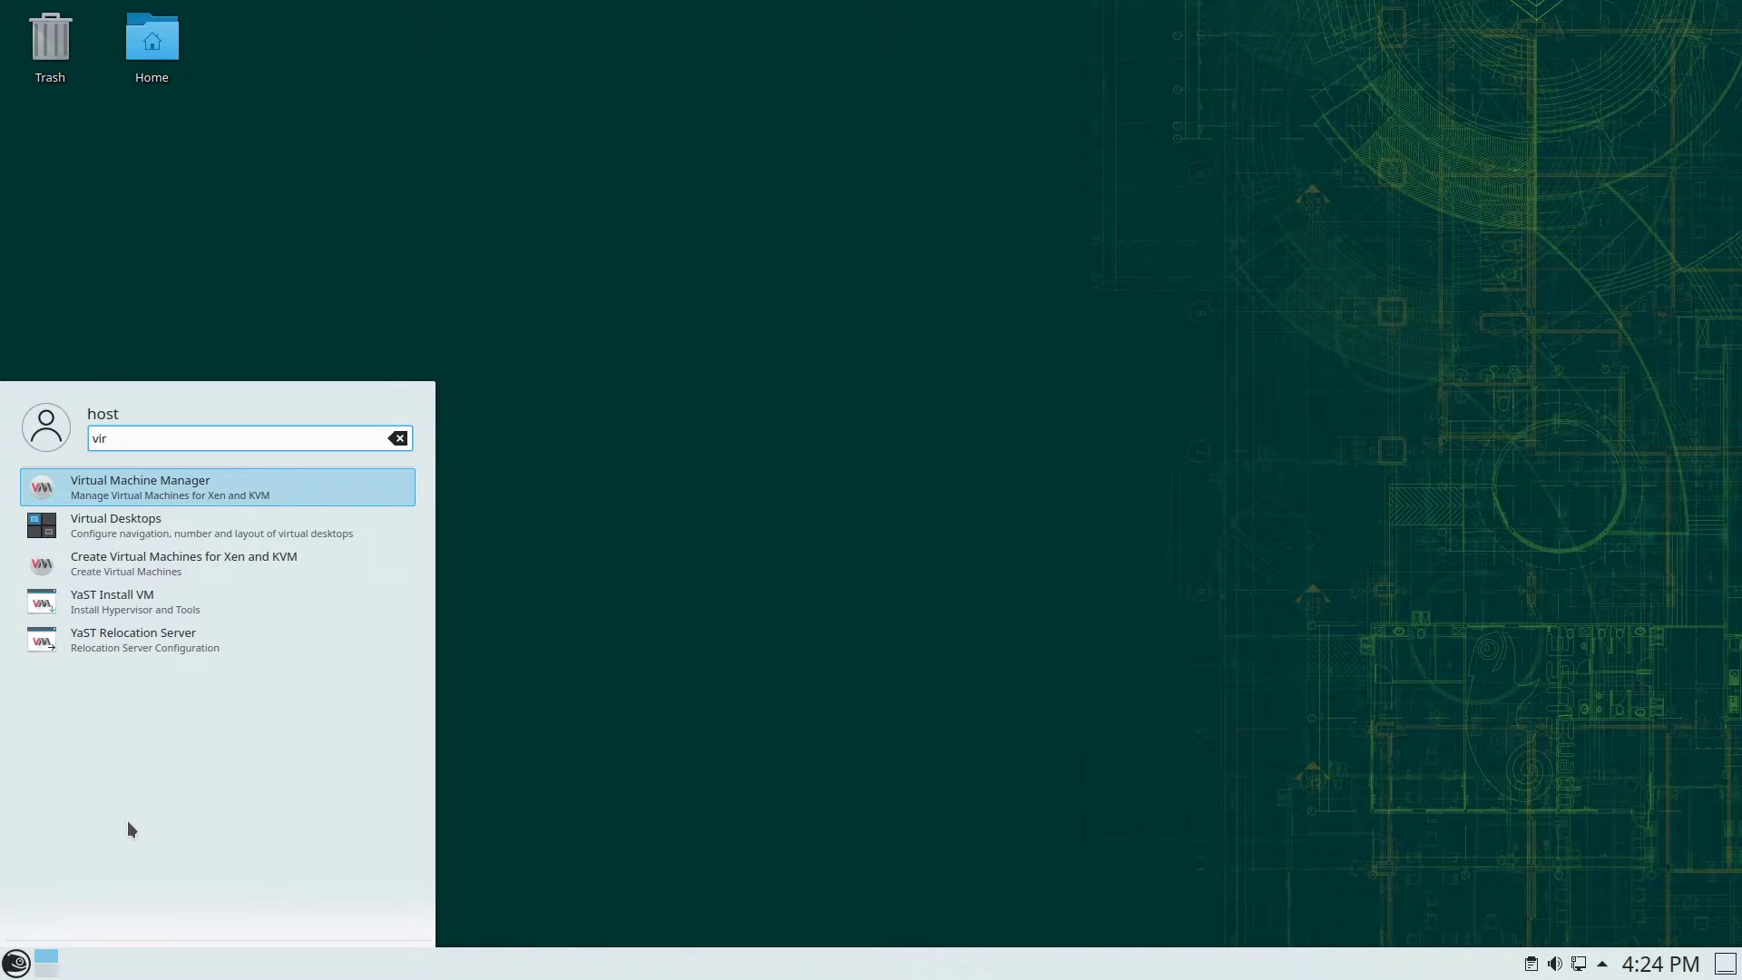
key("Return")
type("a")
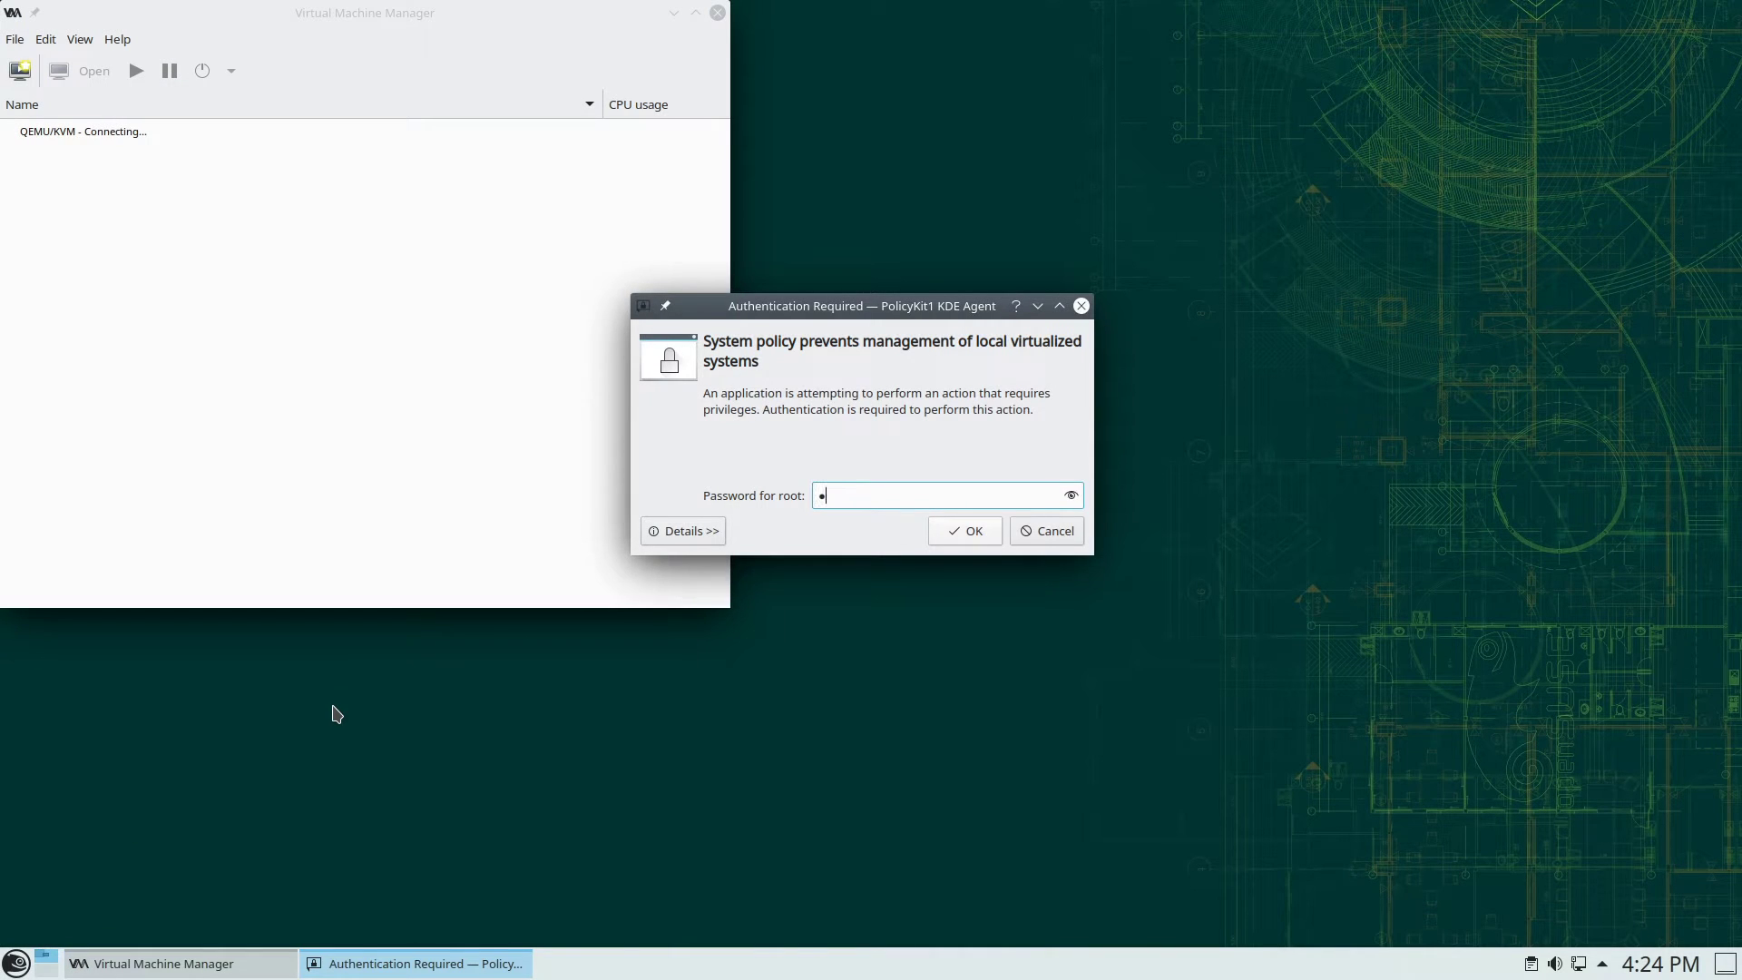
key("Return")
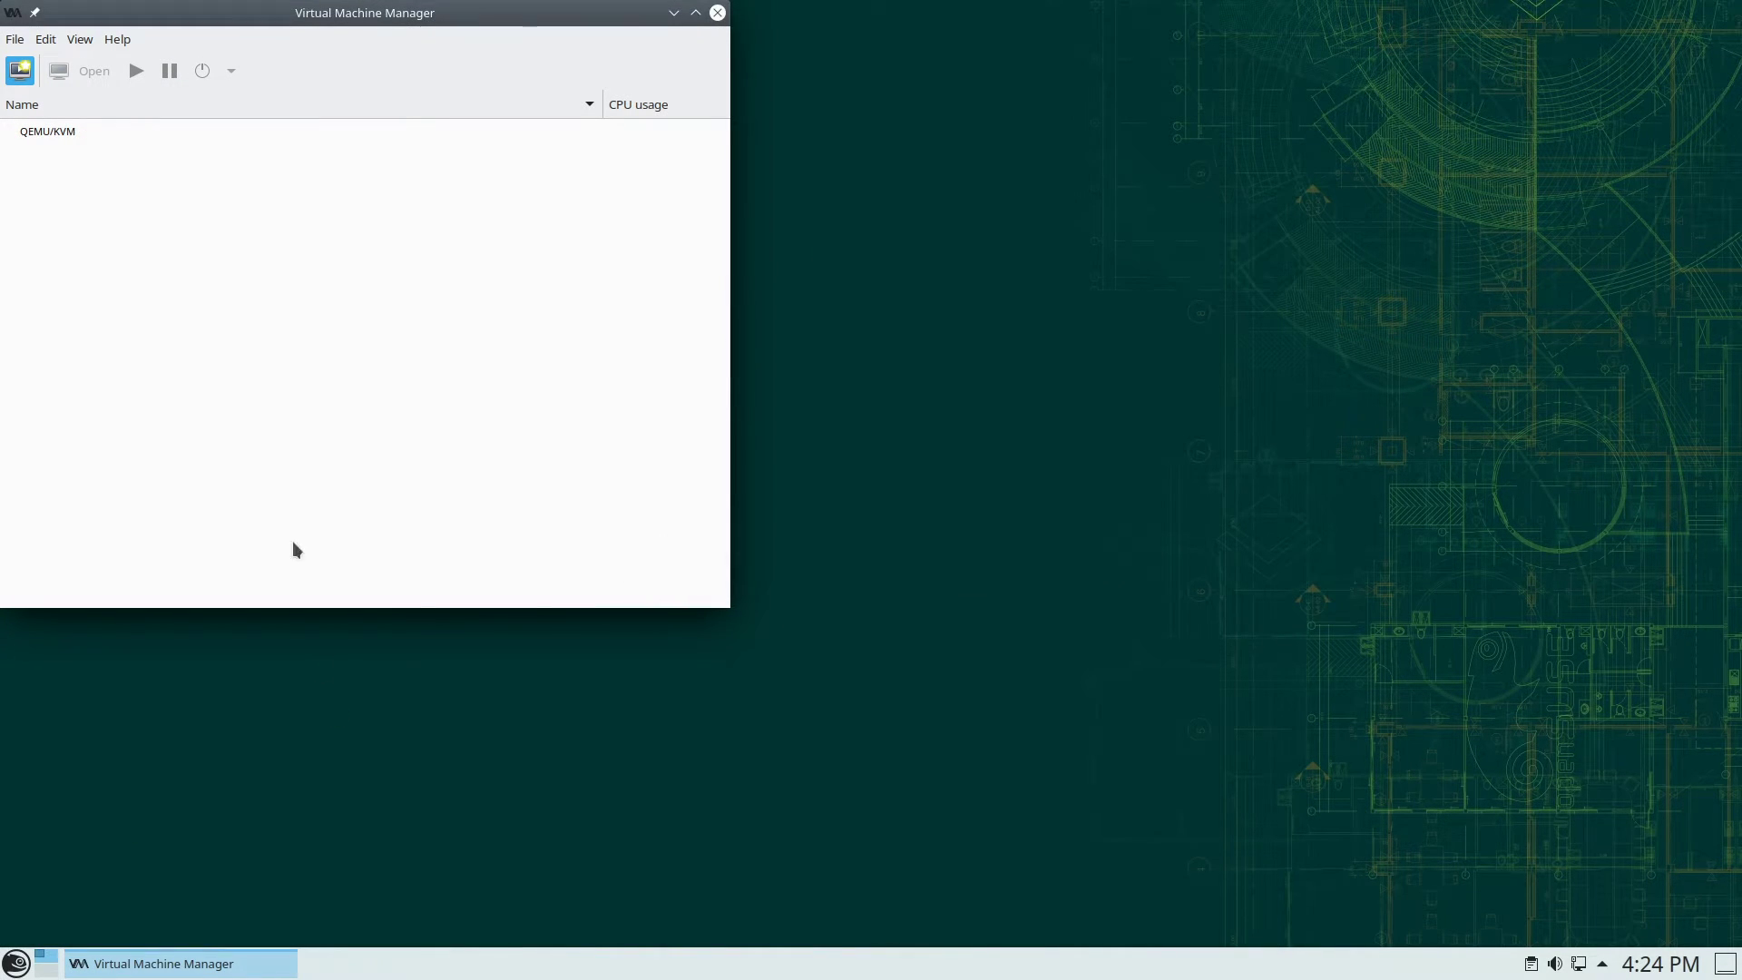
left_click_drag(284, 15, 678, 103)
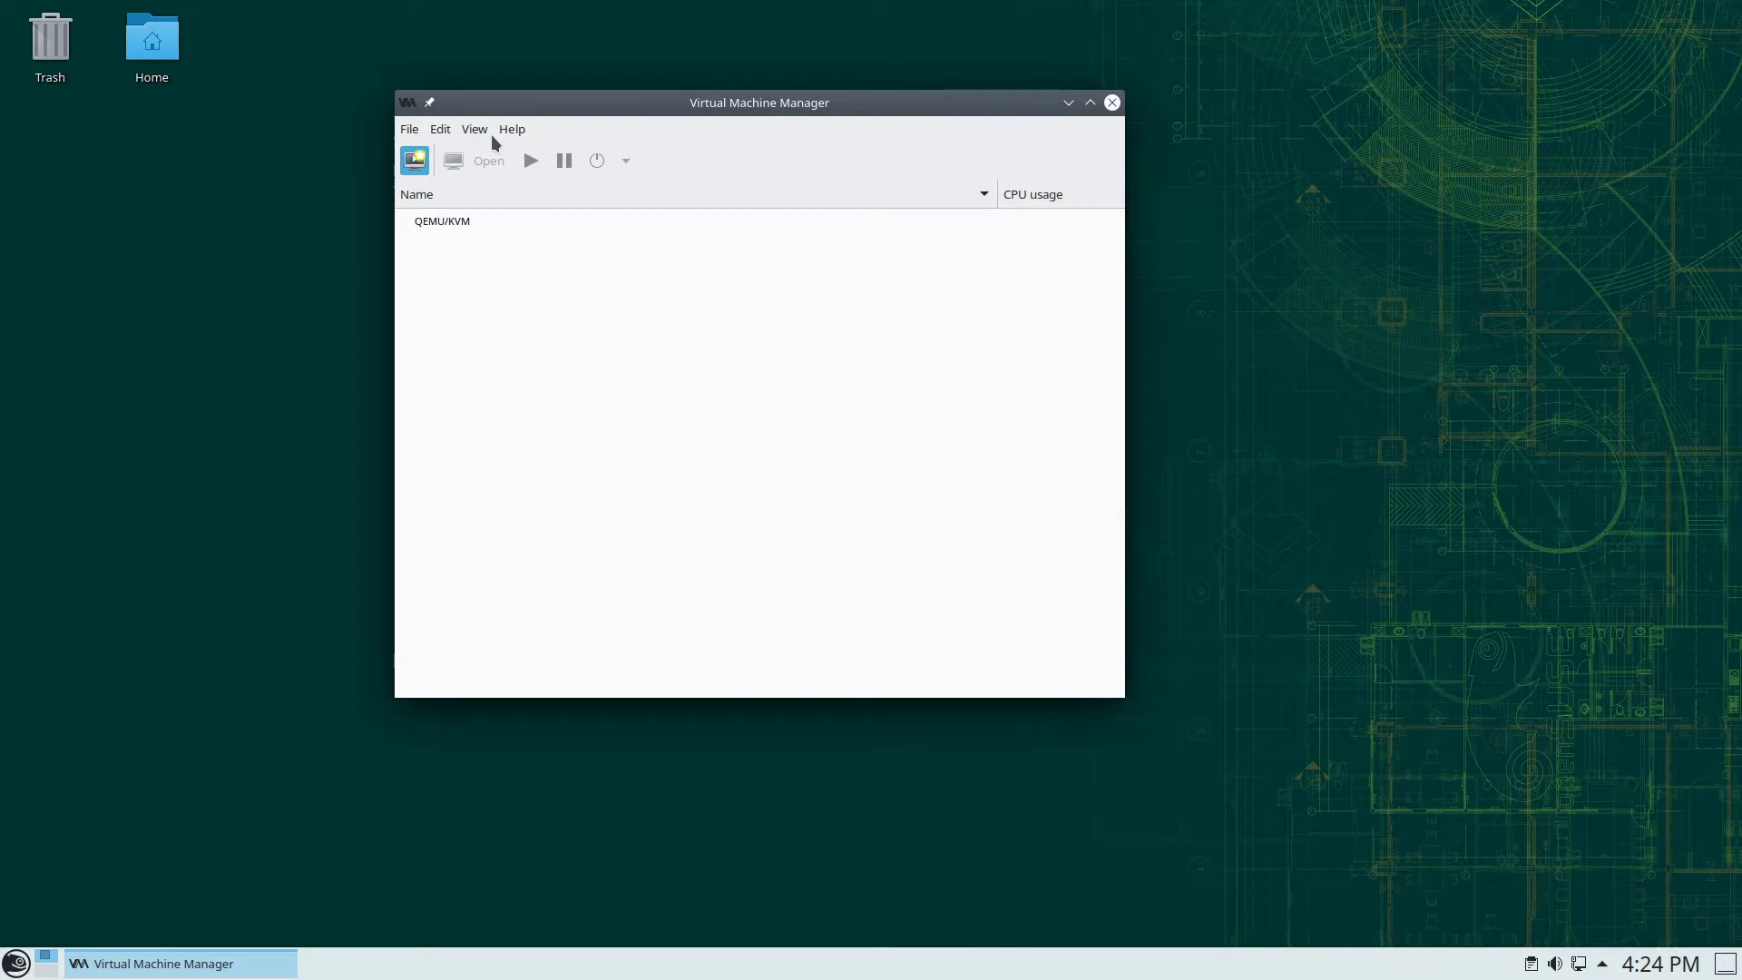
left_click(442, 131)
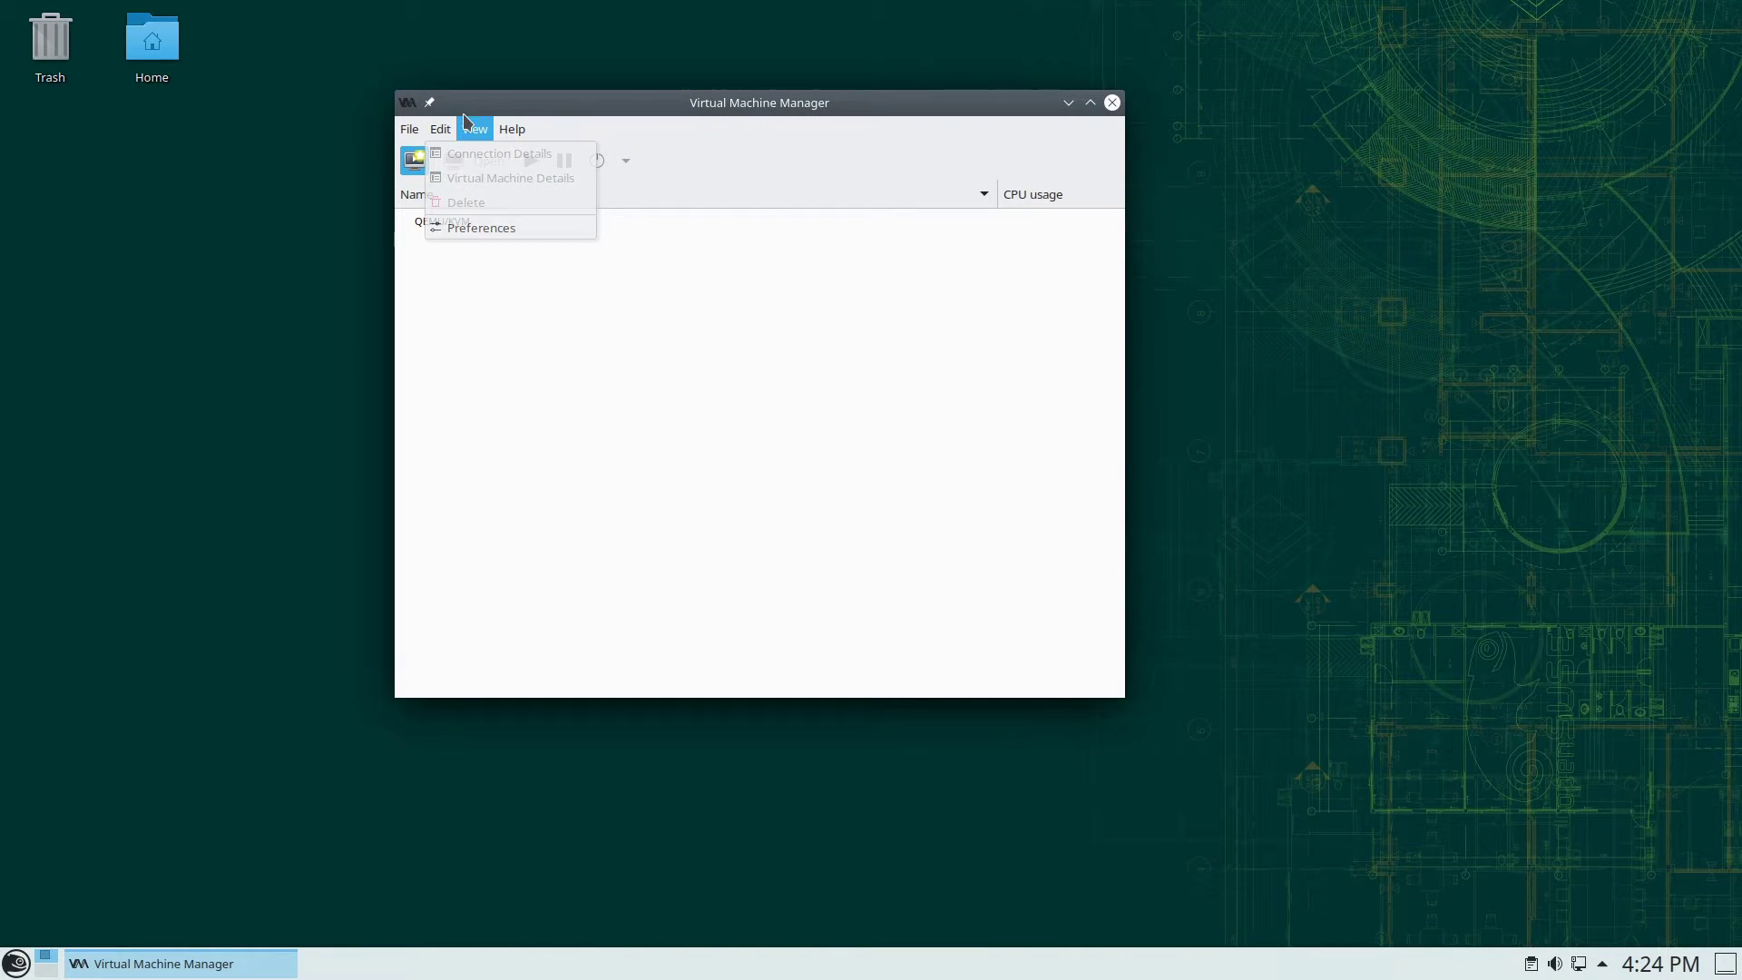
Step: Start the QEMU/KVM default virtual network and enable its On Boot autostart
left_click(460, 151)
left_click(459, 240)
left_click(440, 129)
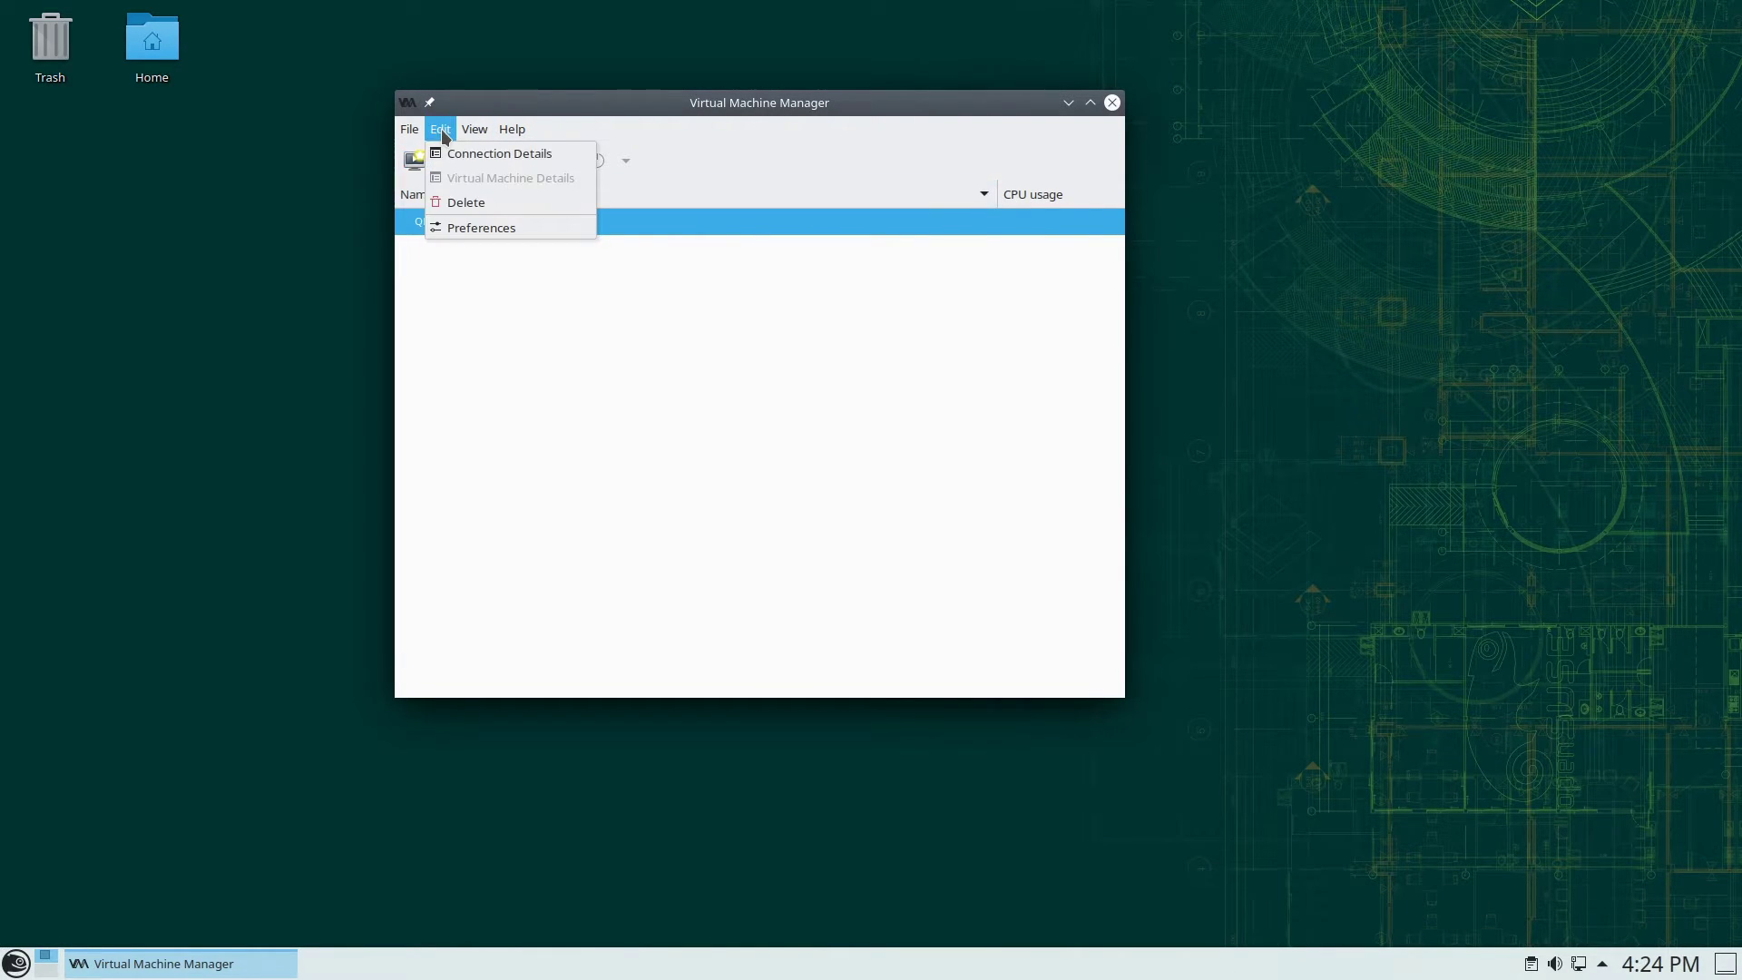
left_click(469, 156)
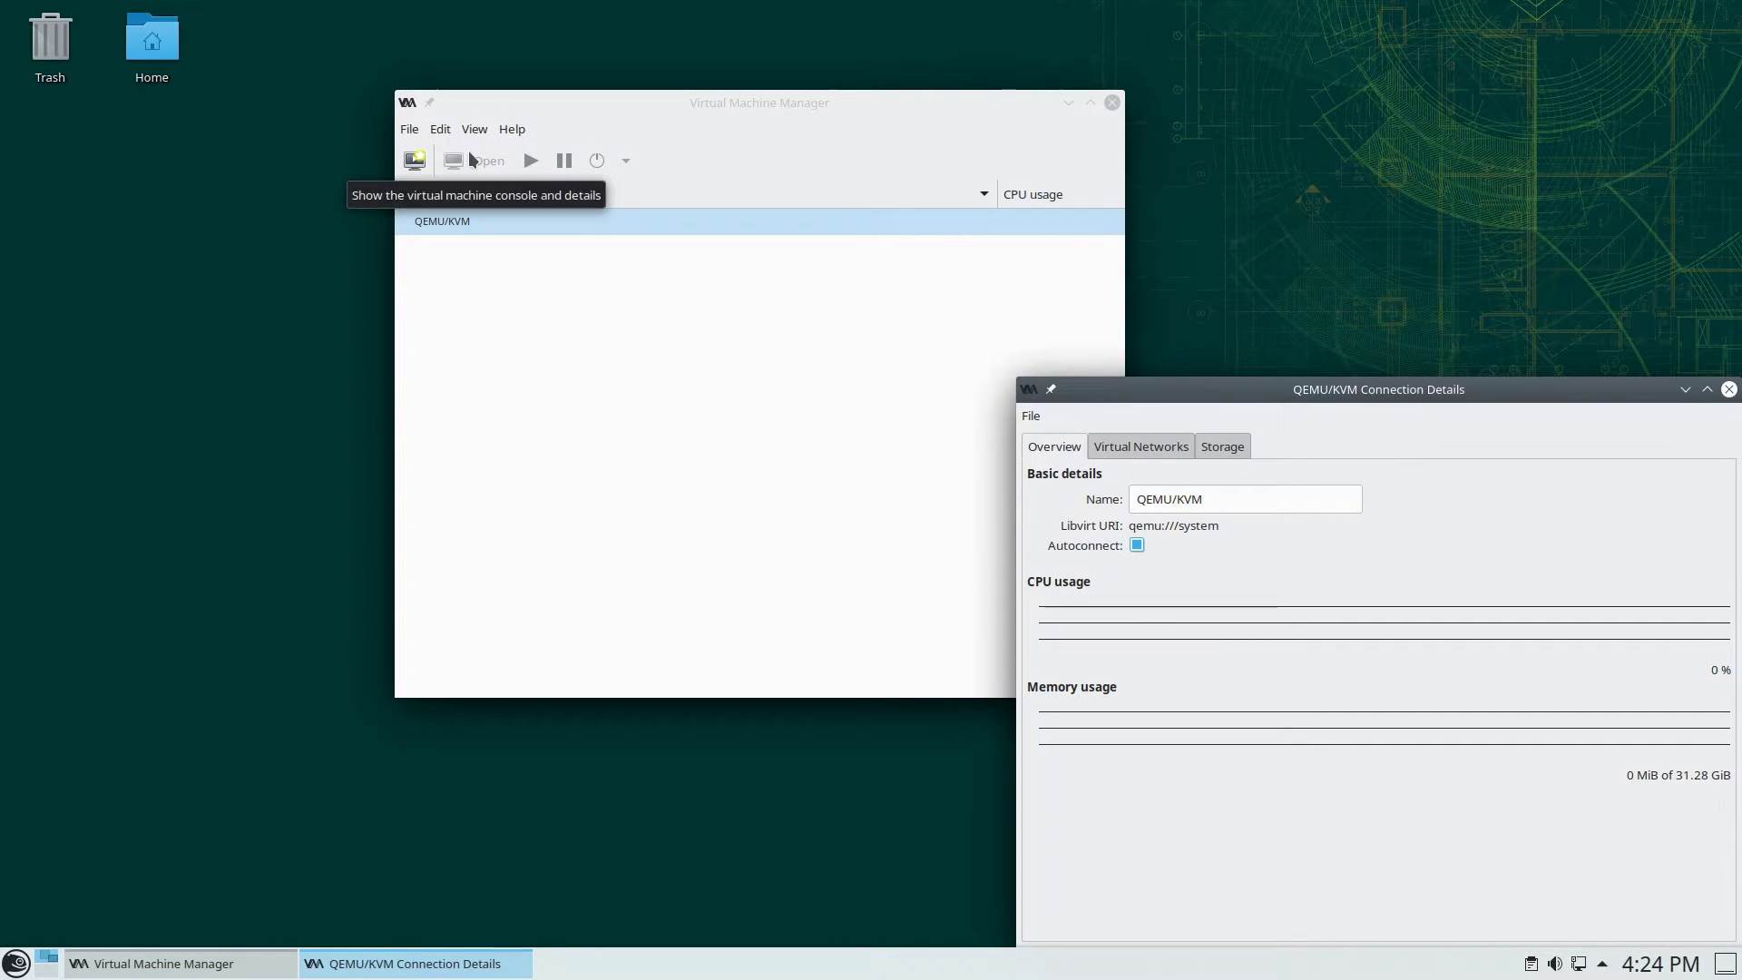
left_click(1174, 453)
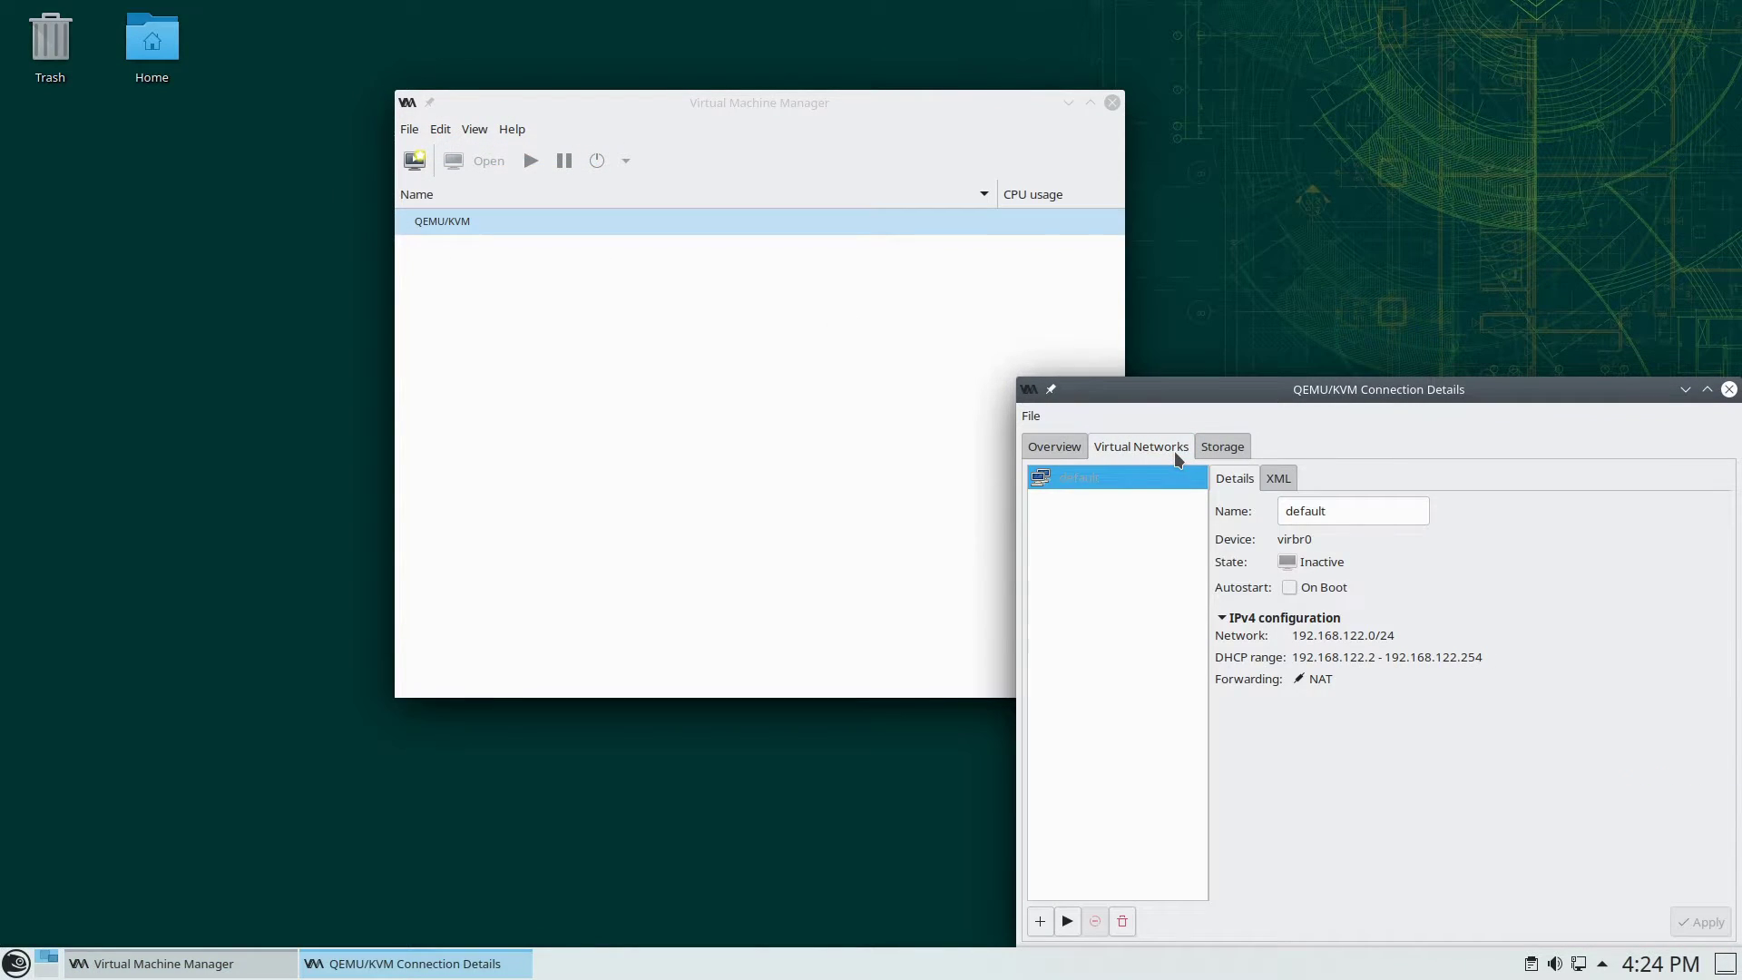
left_click(1071, 923)
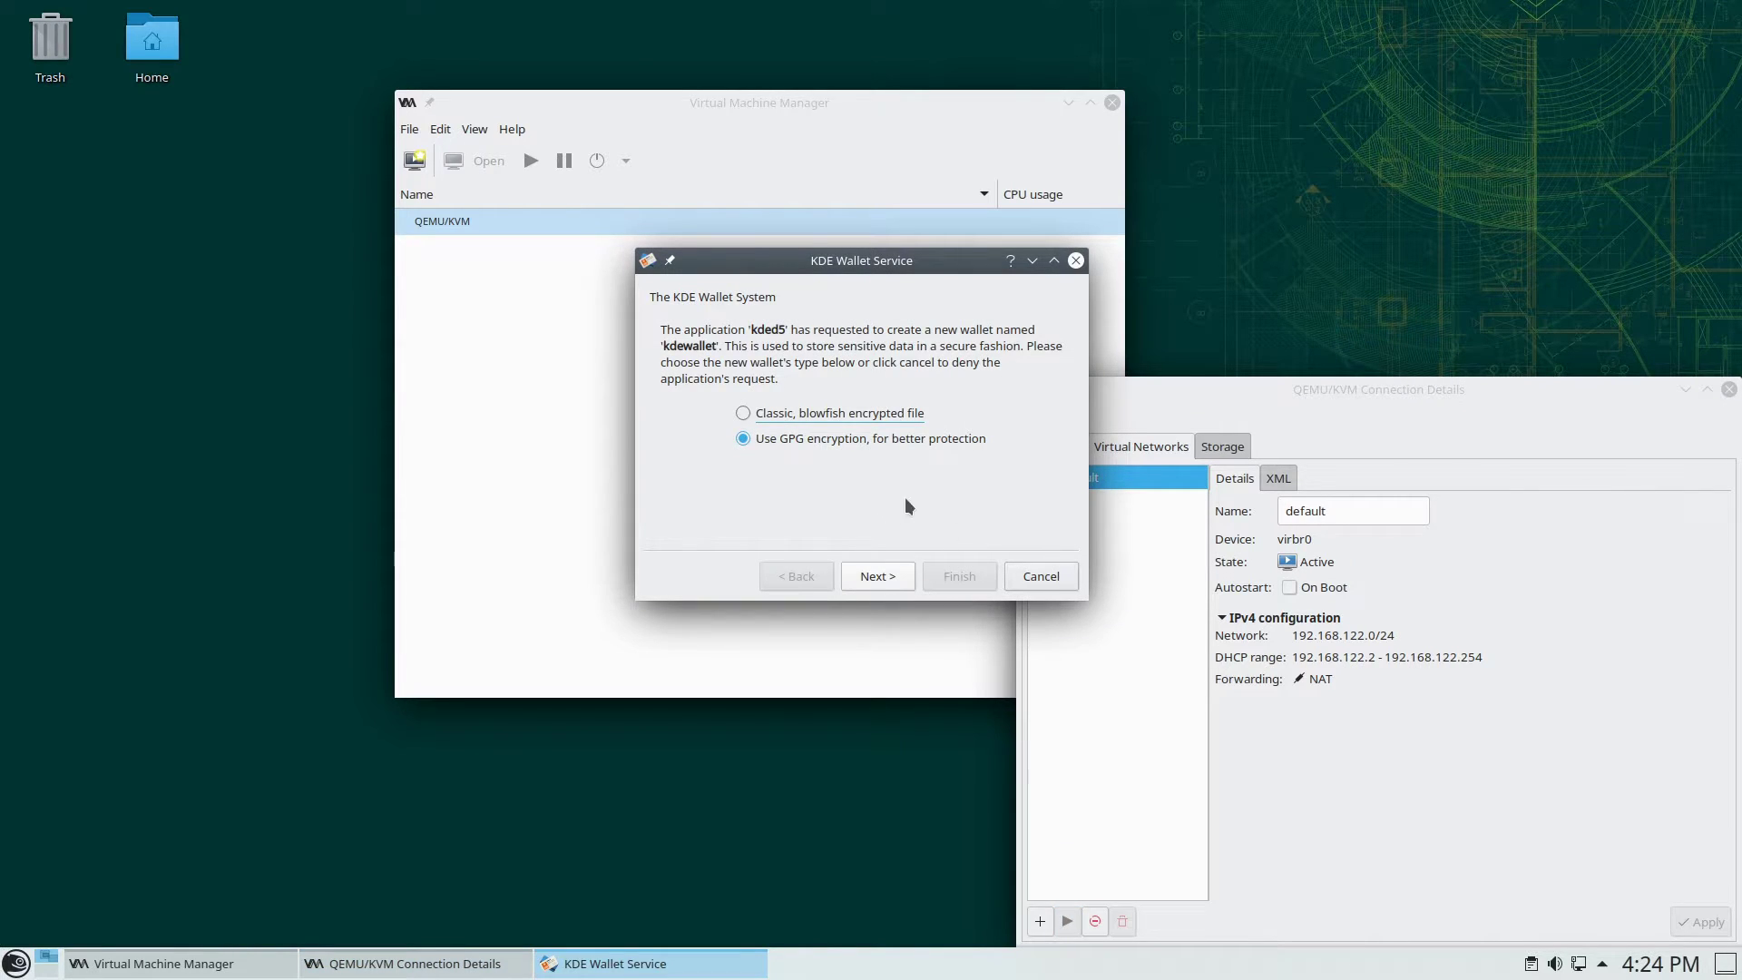
left_click(1044, 577)
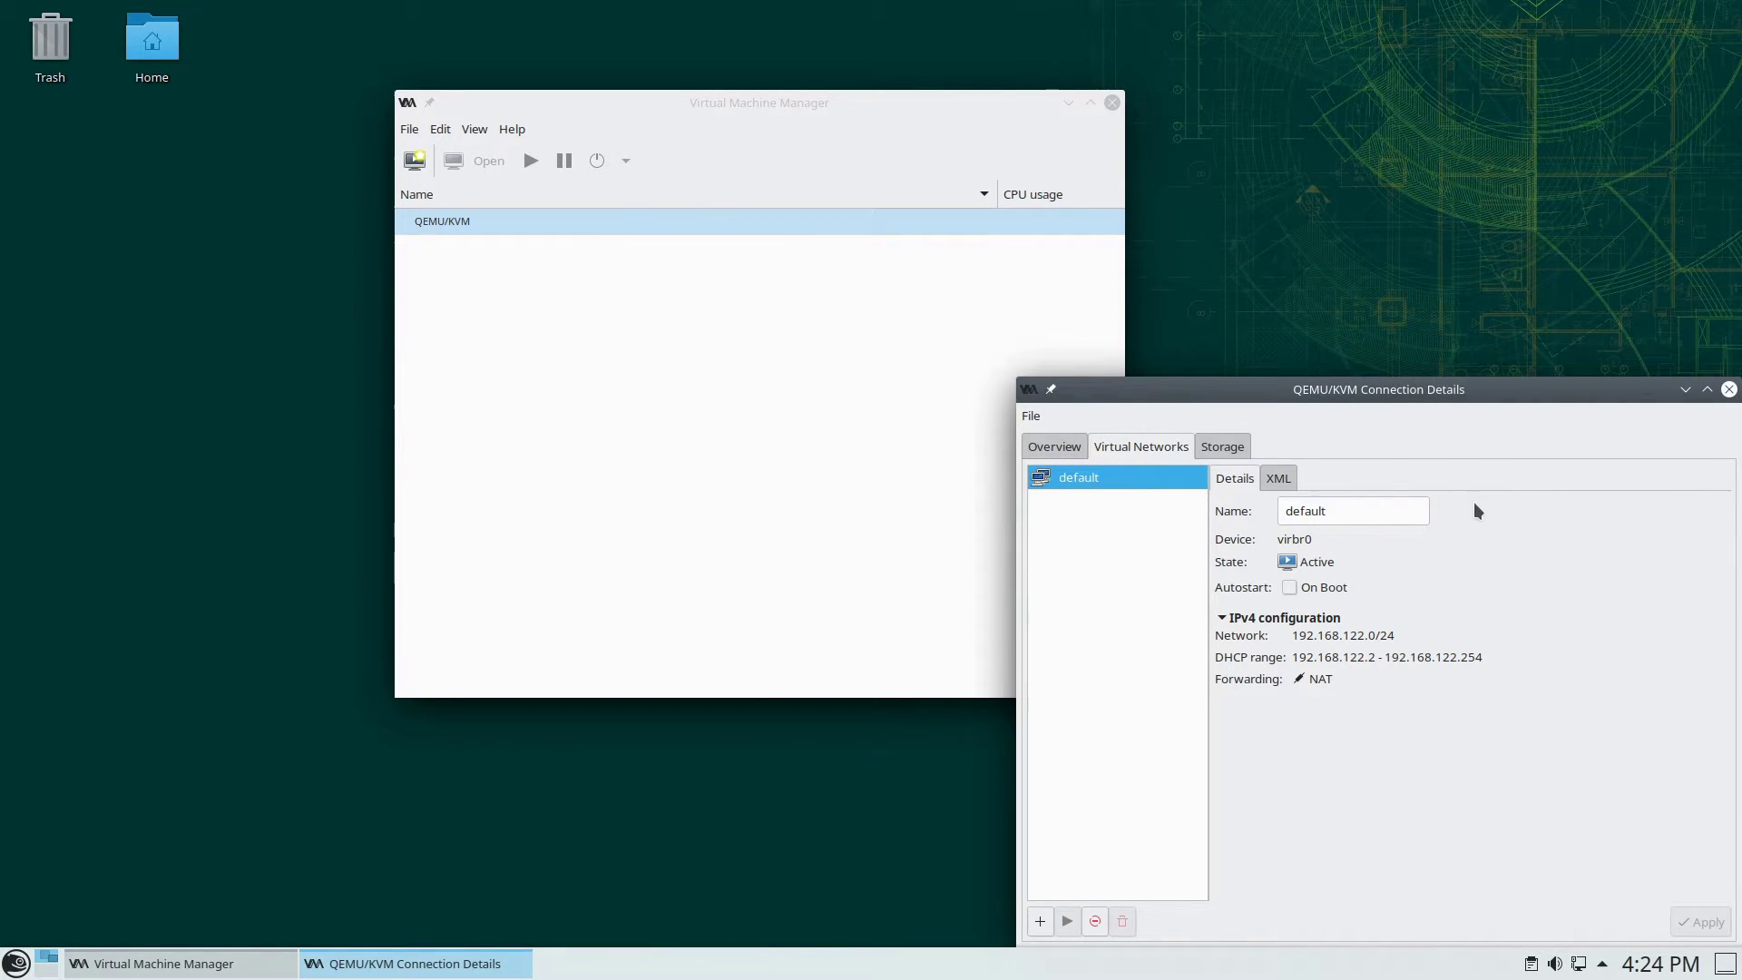
left_click(1290, 588)
left_click(1702, 932)
left_click(1730, 389)
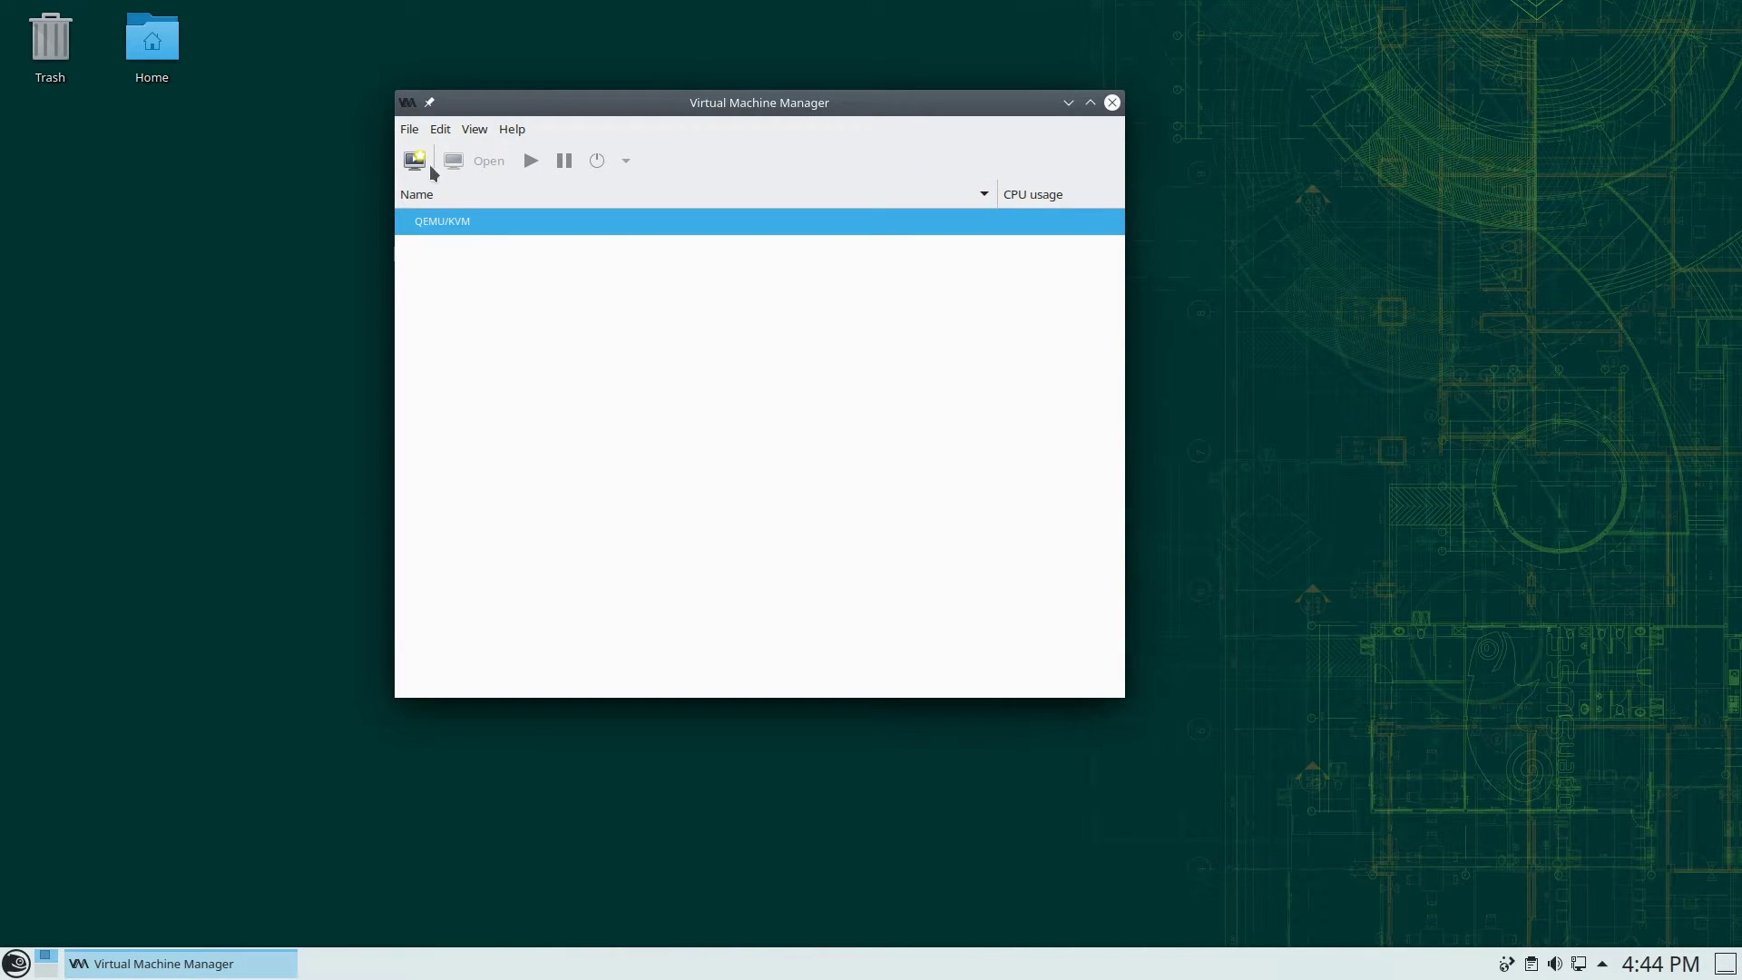
Step: Start a new VM from local media using Win10_1909_English_x64.iso
left_click(416, 161)
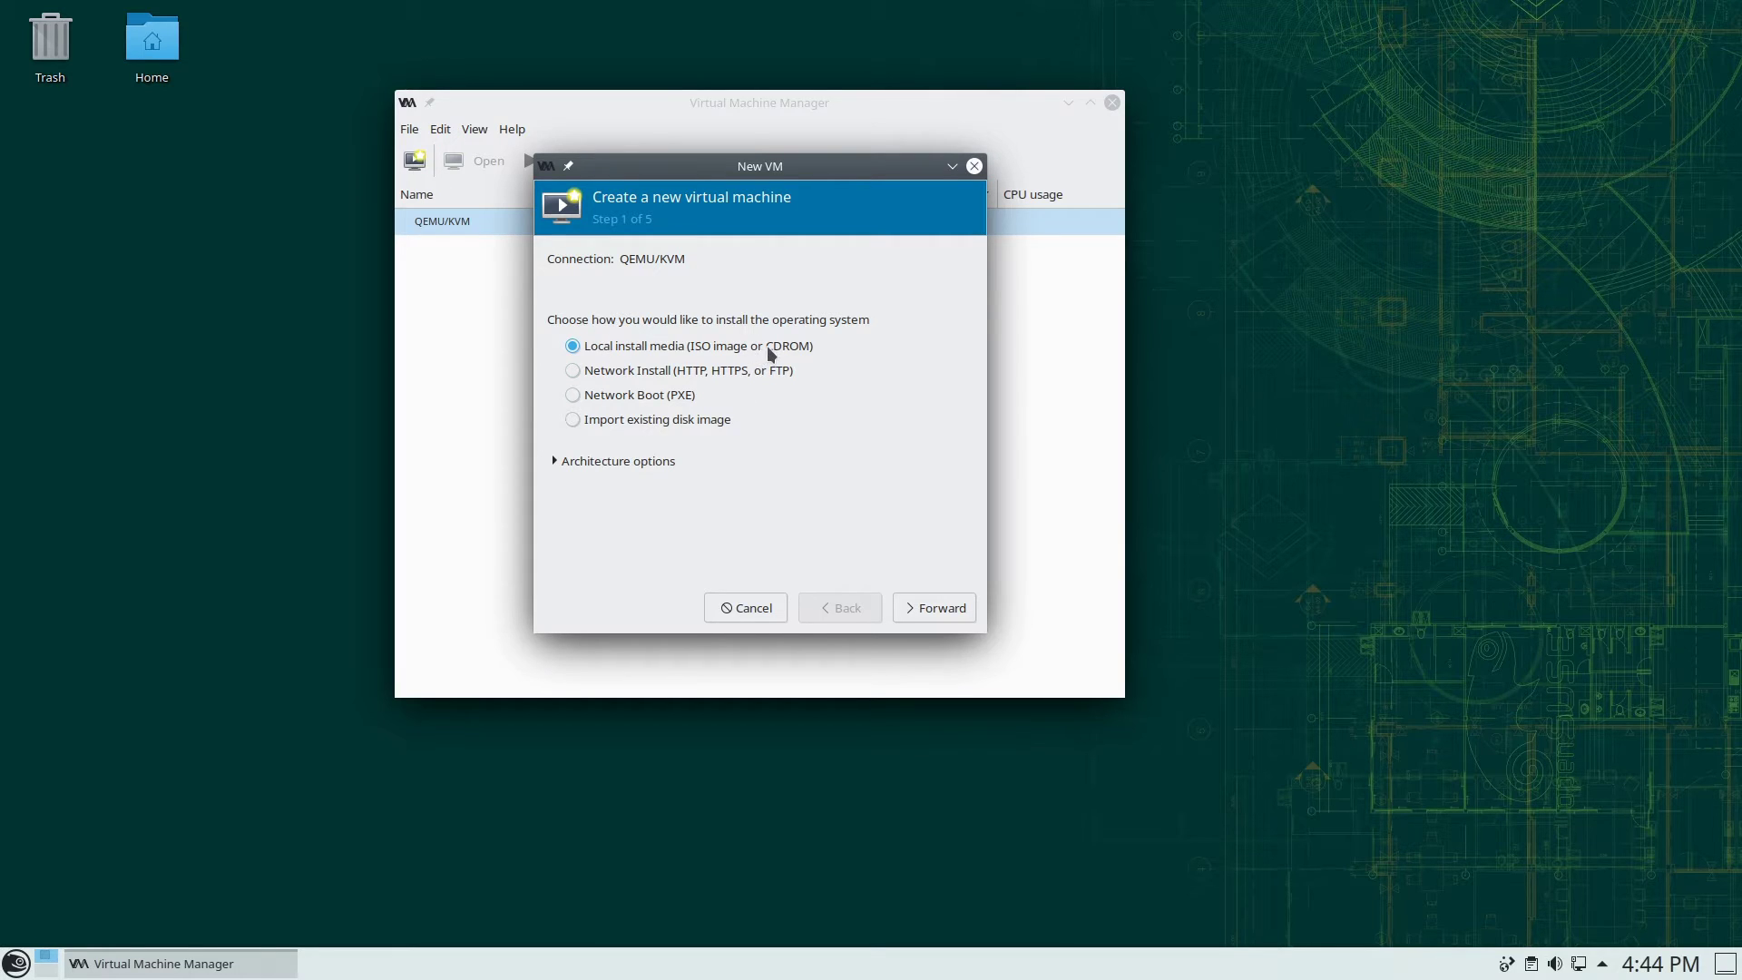
left_click(938, 611)
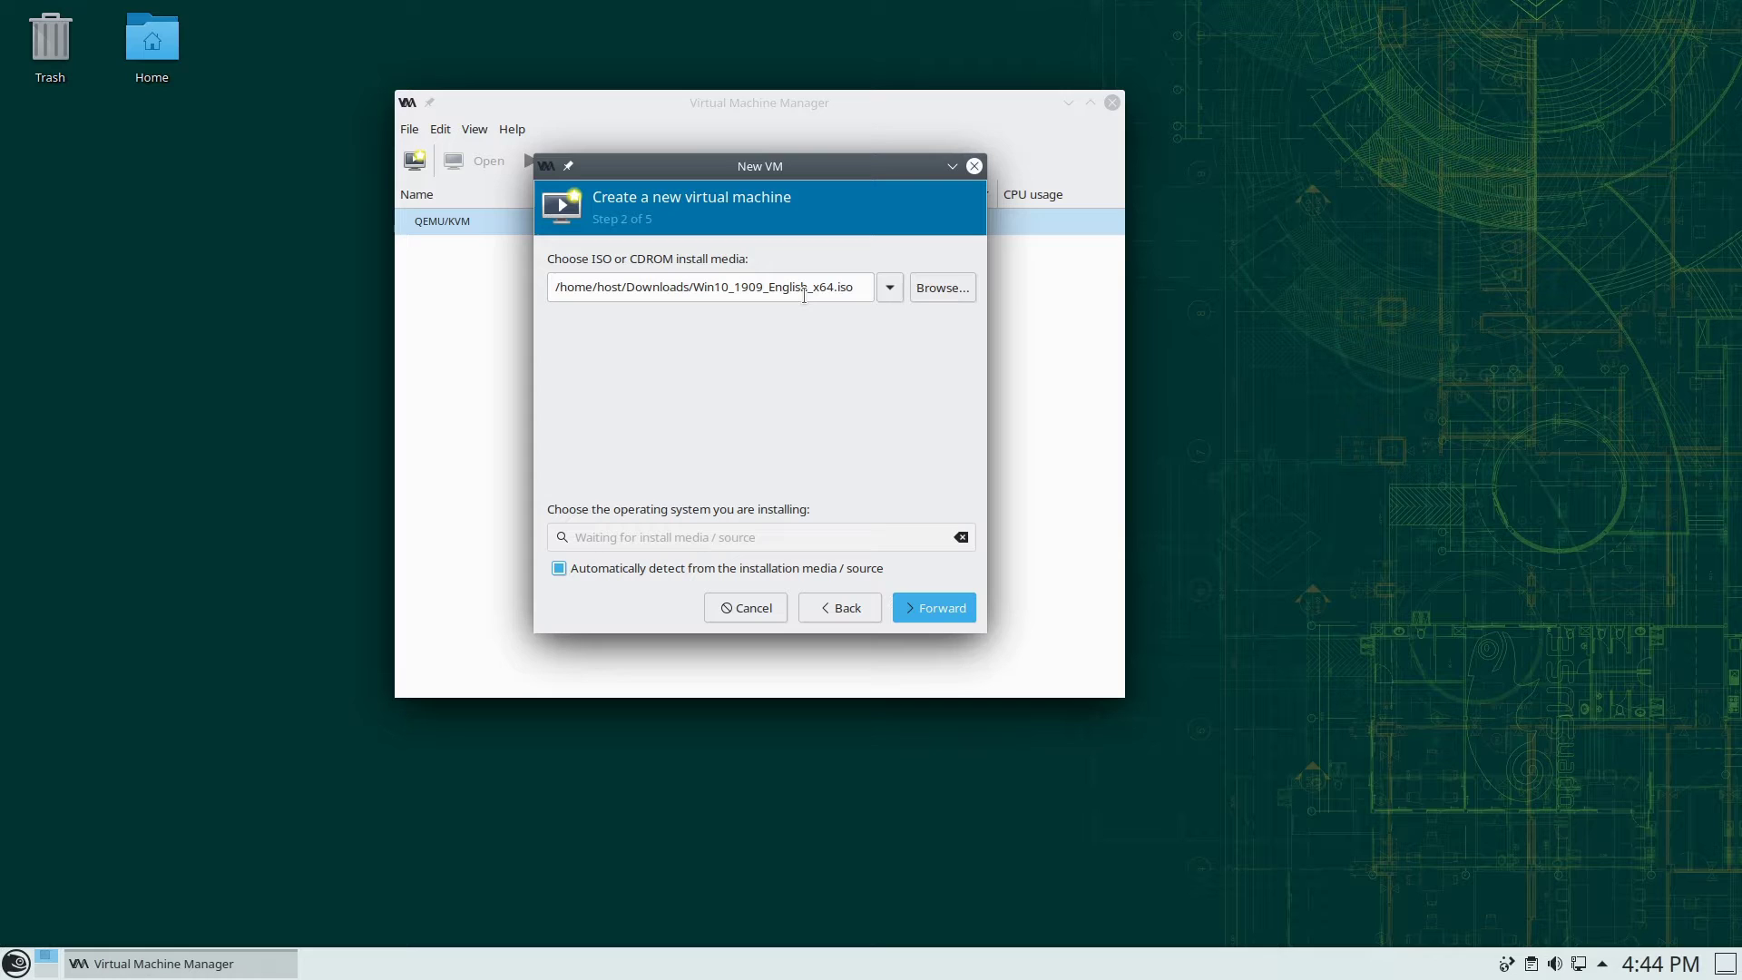
left_click(936, 288)
left_click(845, 609)
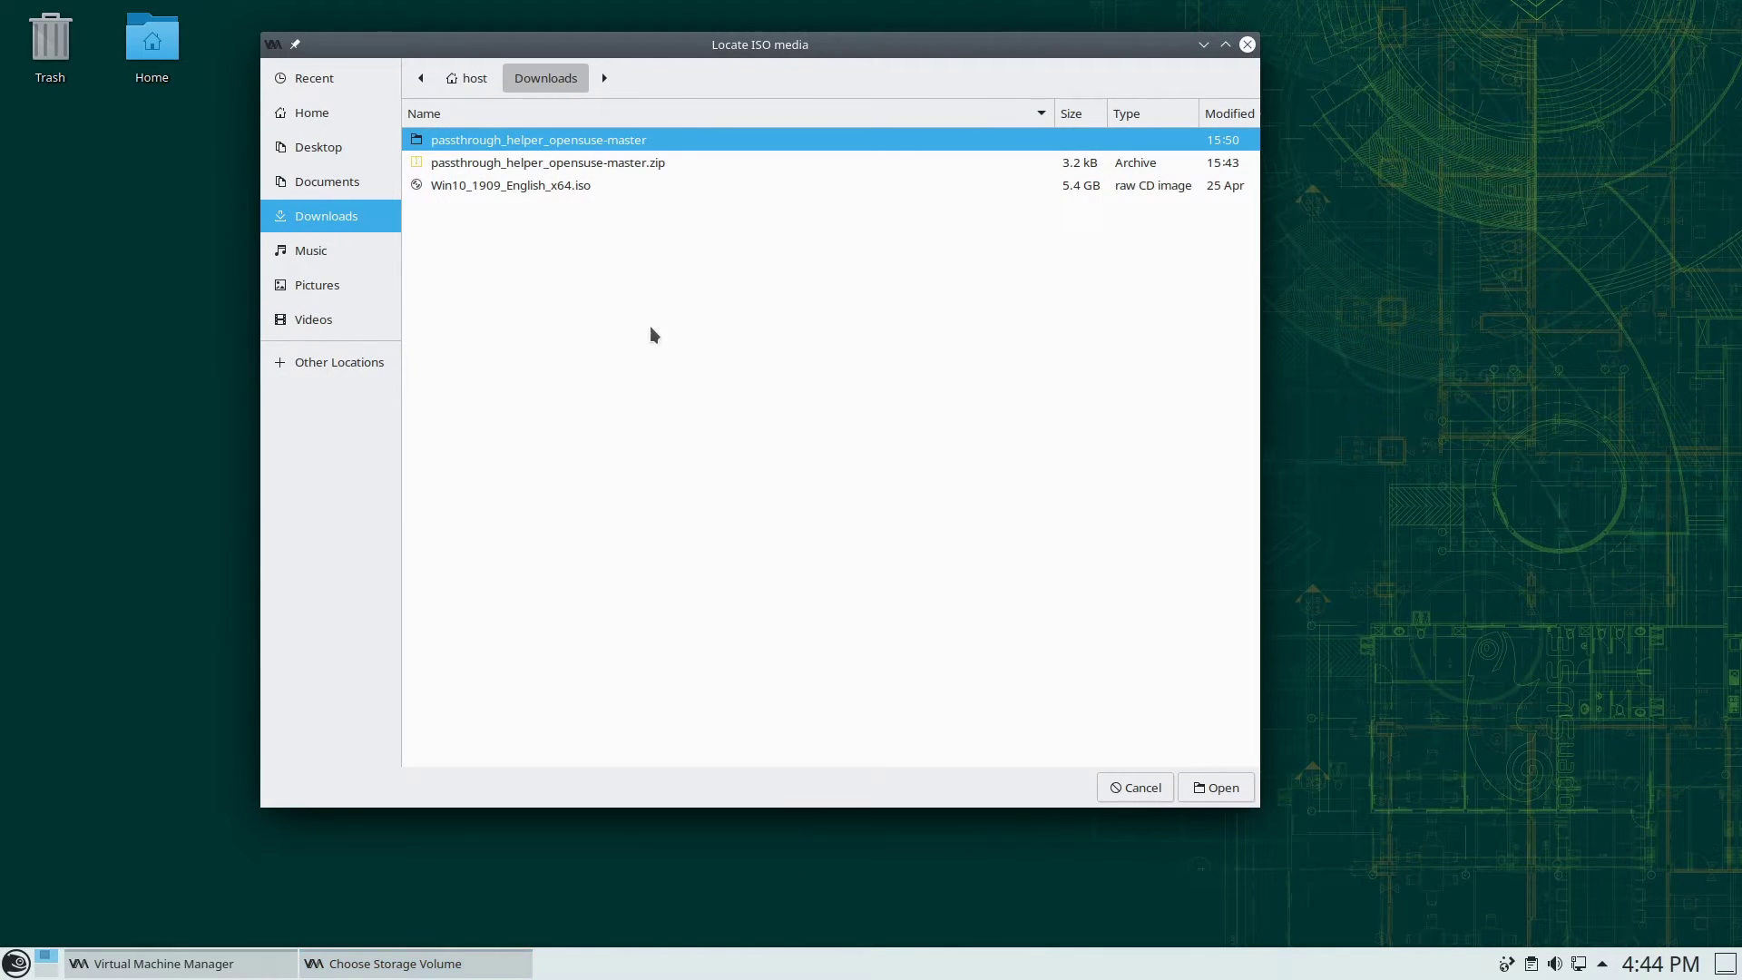
left_click(503, 188)
double_click(502, 188)
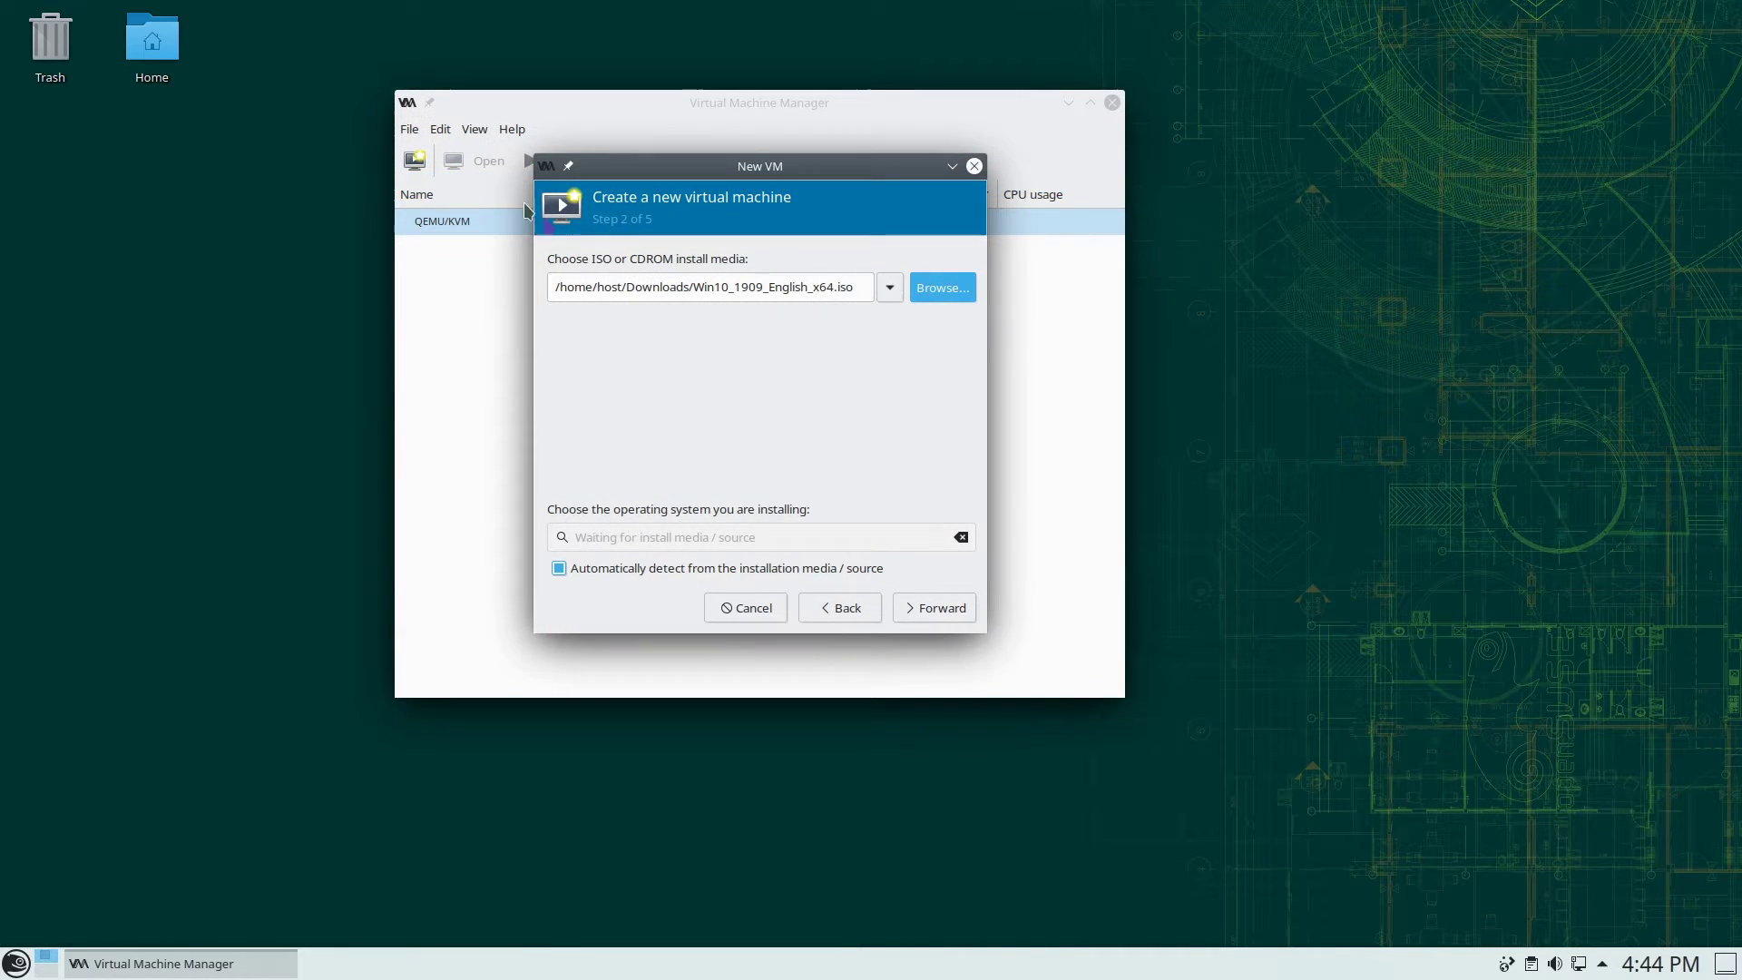
Step: Give the VM 8192 MiB memory, 4 CPUs, a 40 GiB disk, and finish with customization
left_click(968, 608)
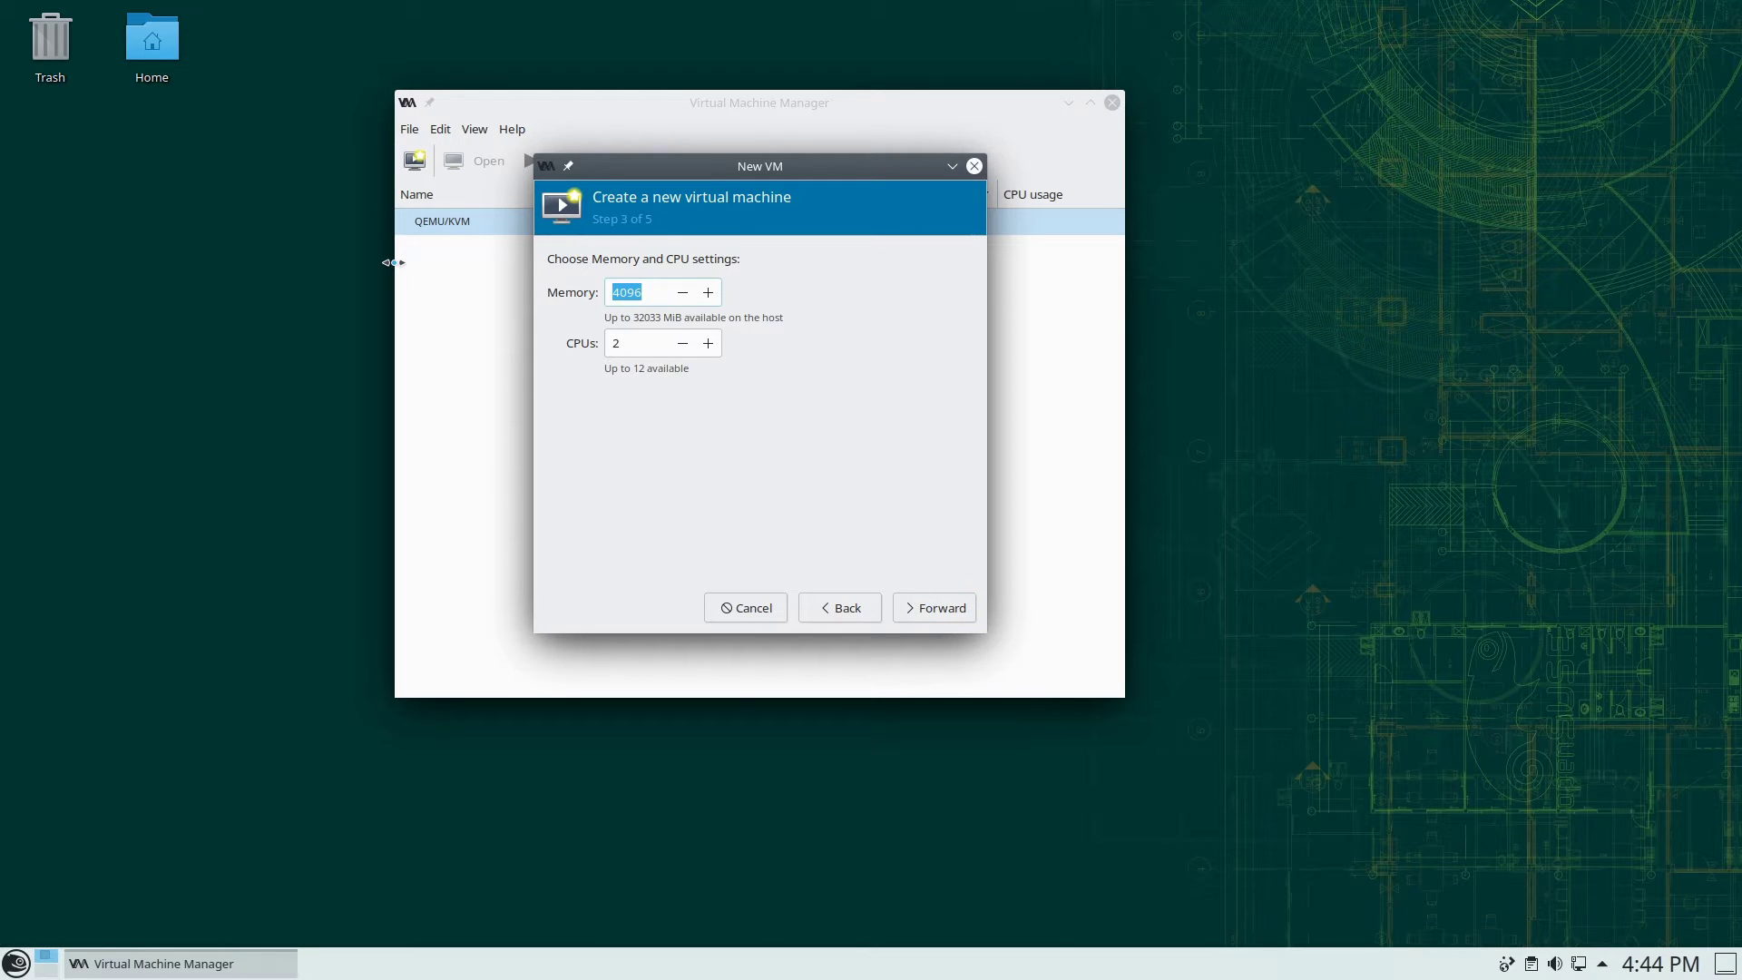
type("8192")
left_click(917, 605)
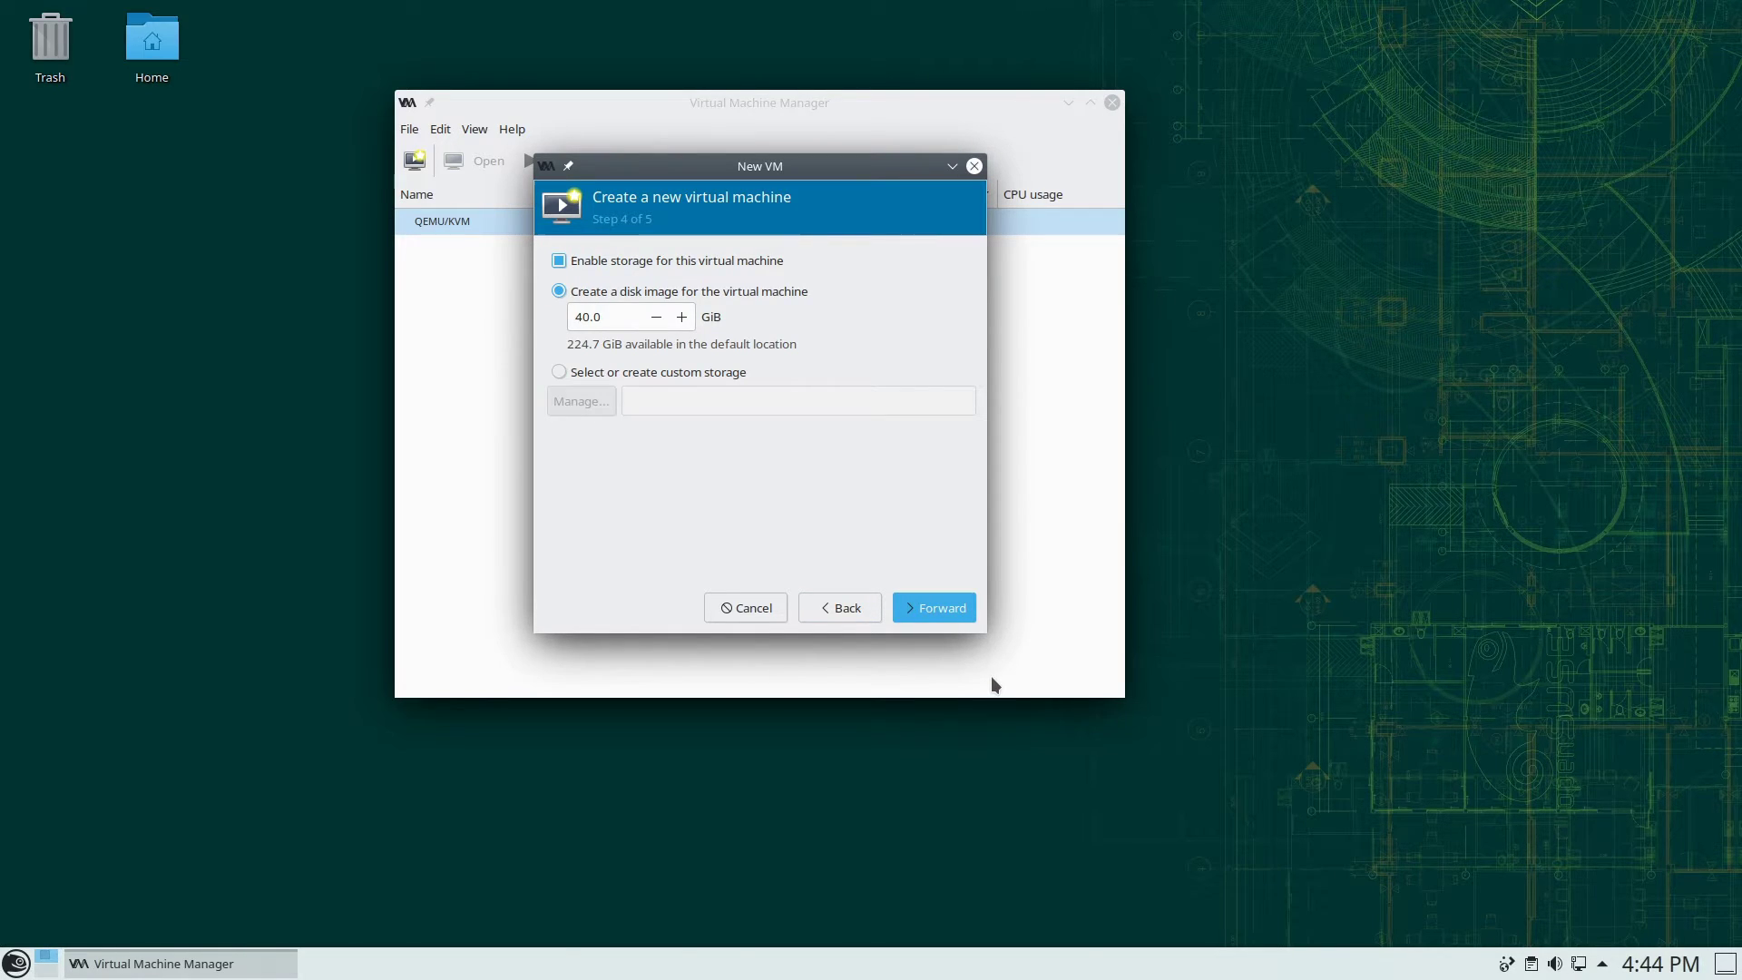
left_click(939, 606)
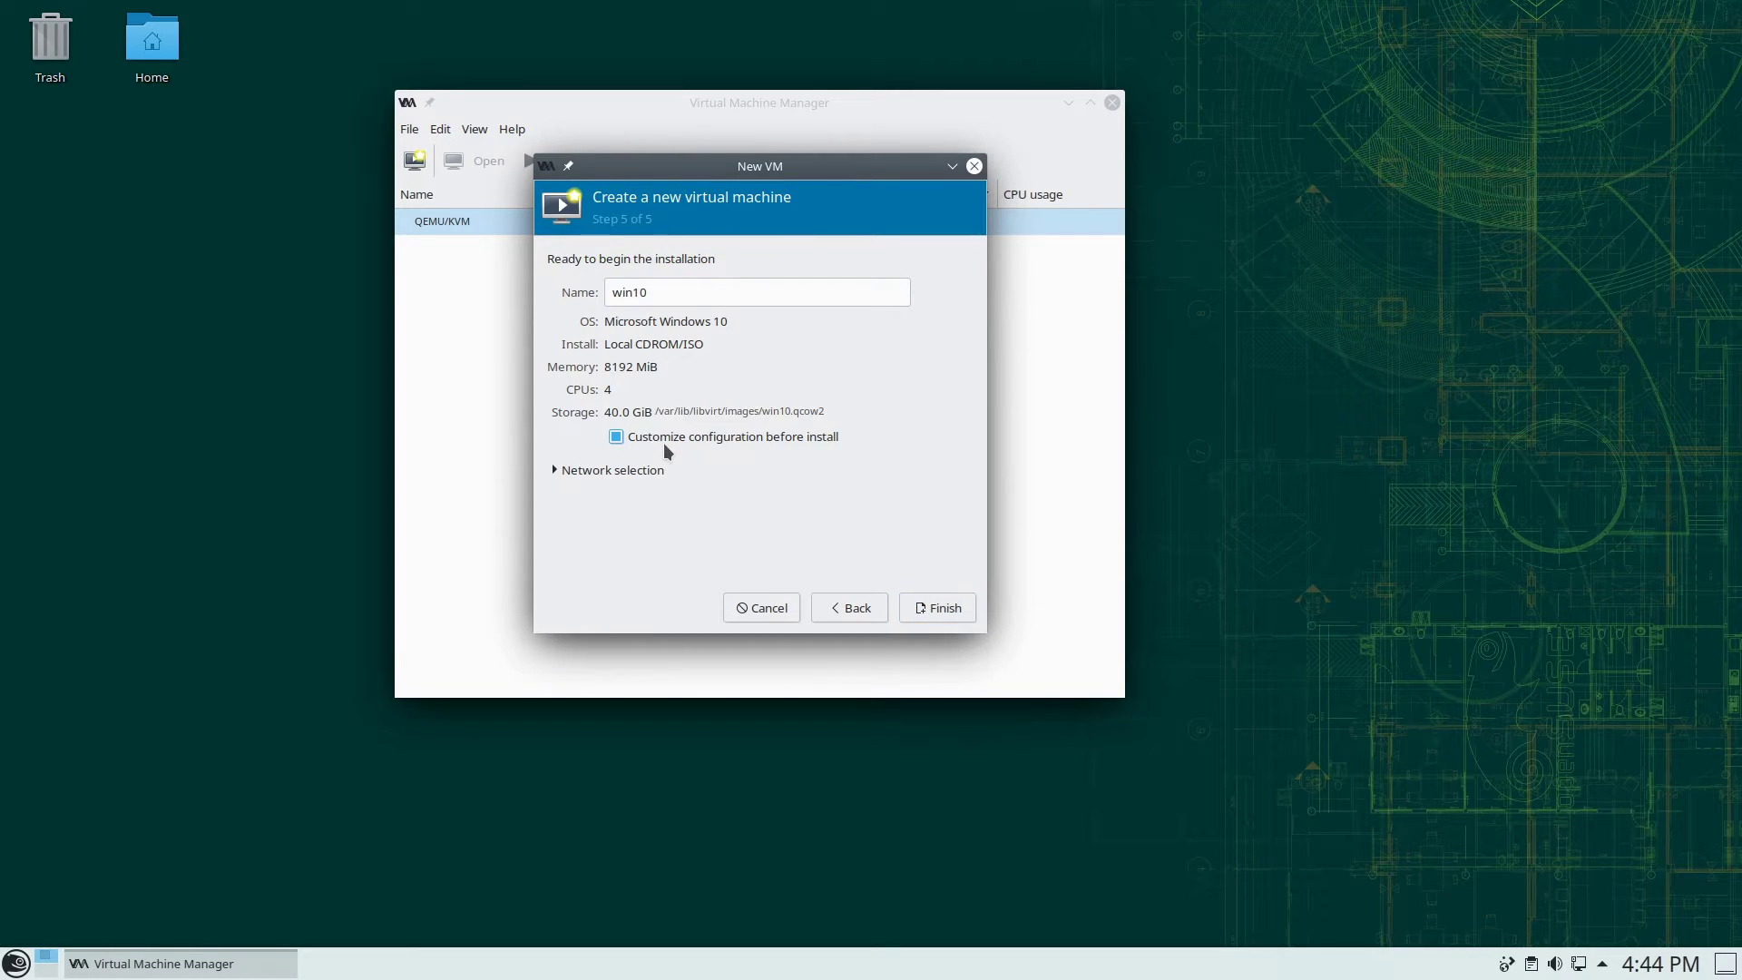
left_click(940, 607)
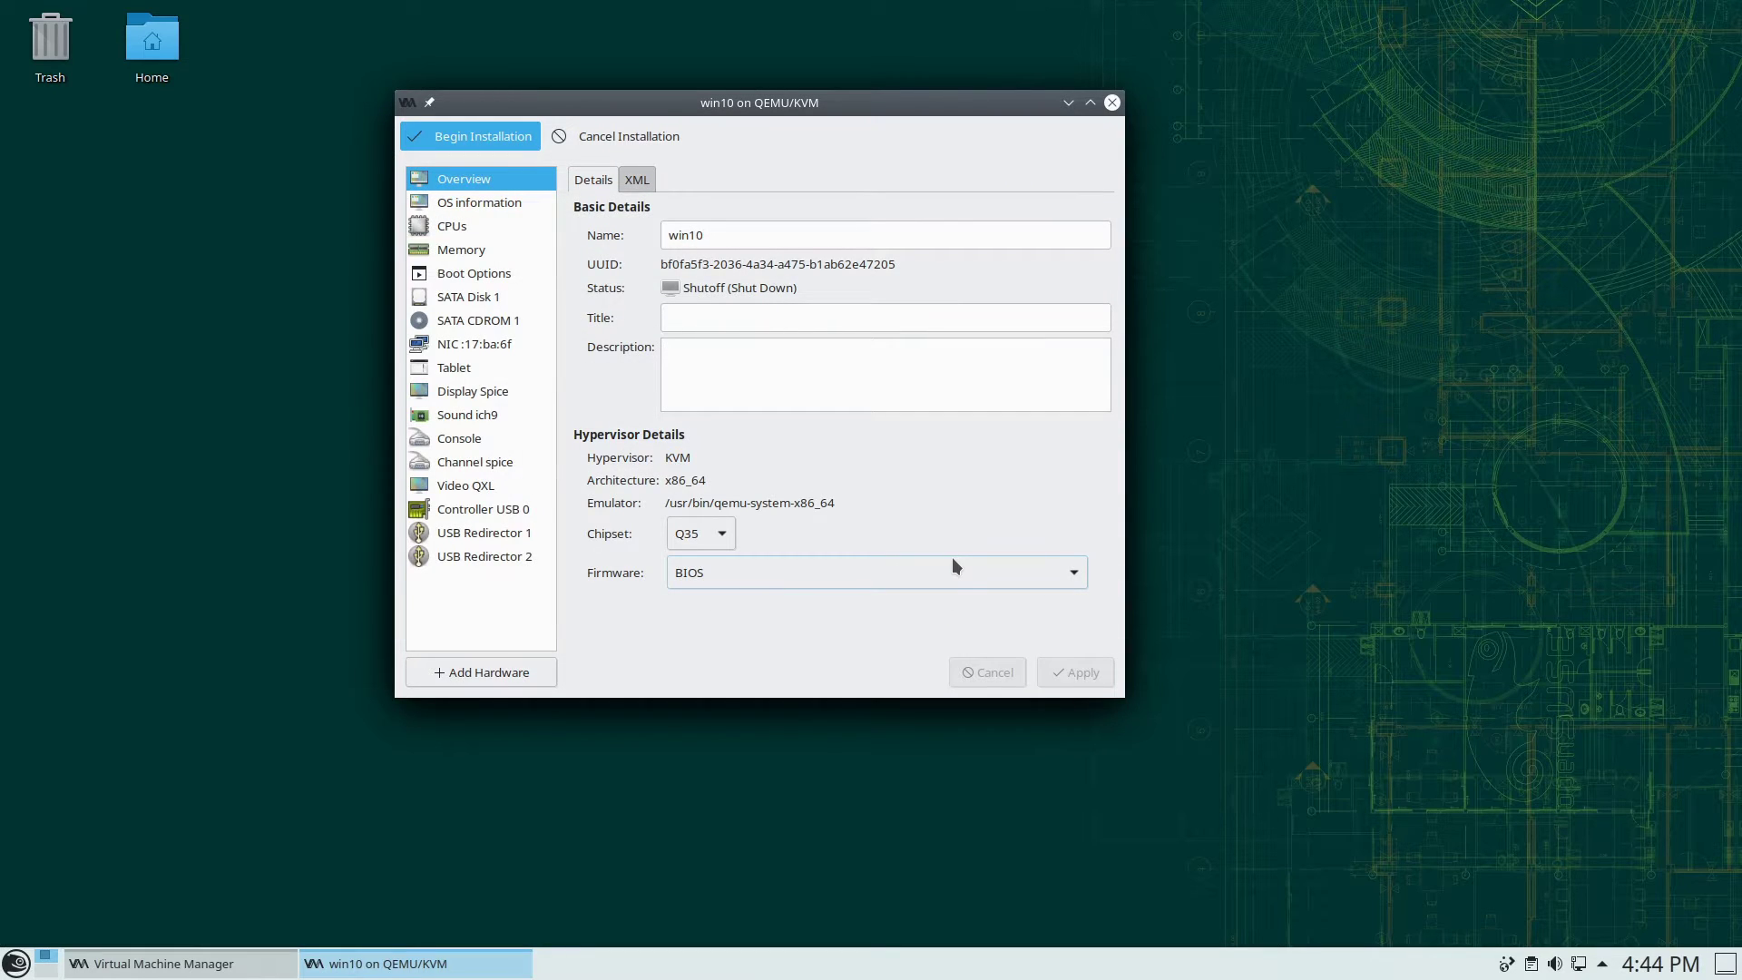
Step: Set win10 firmware to UEFI ovmf-x86_64-smm-ms-code.bin and verify the XML loader line
left_click(946, 581)
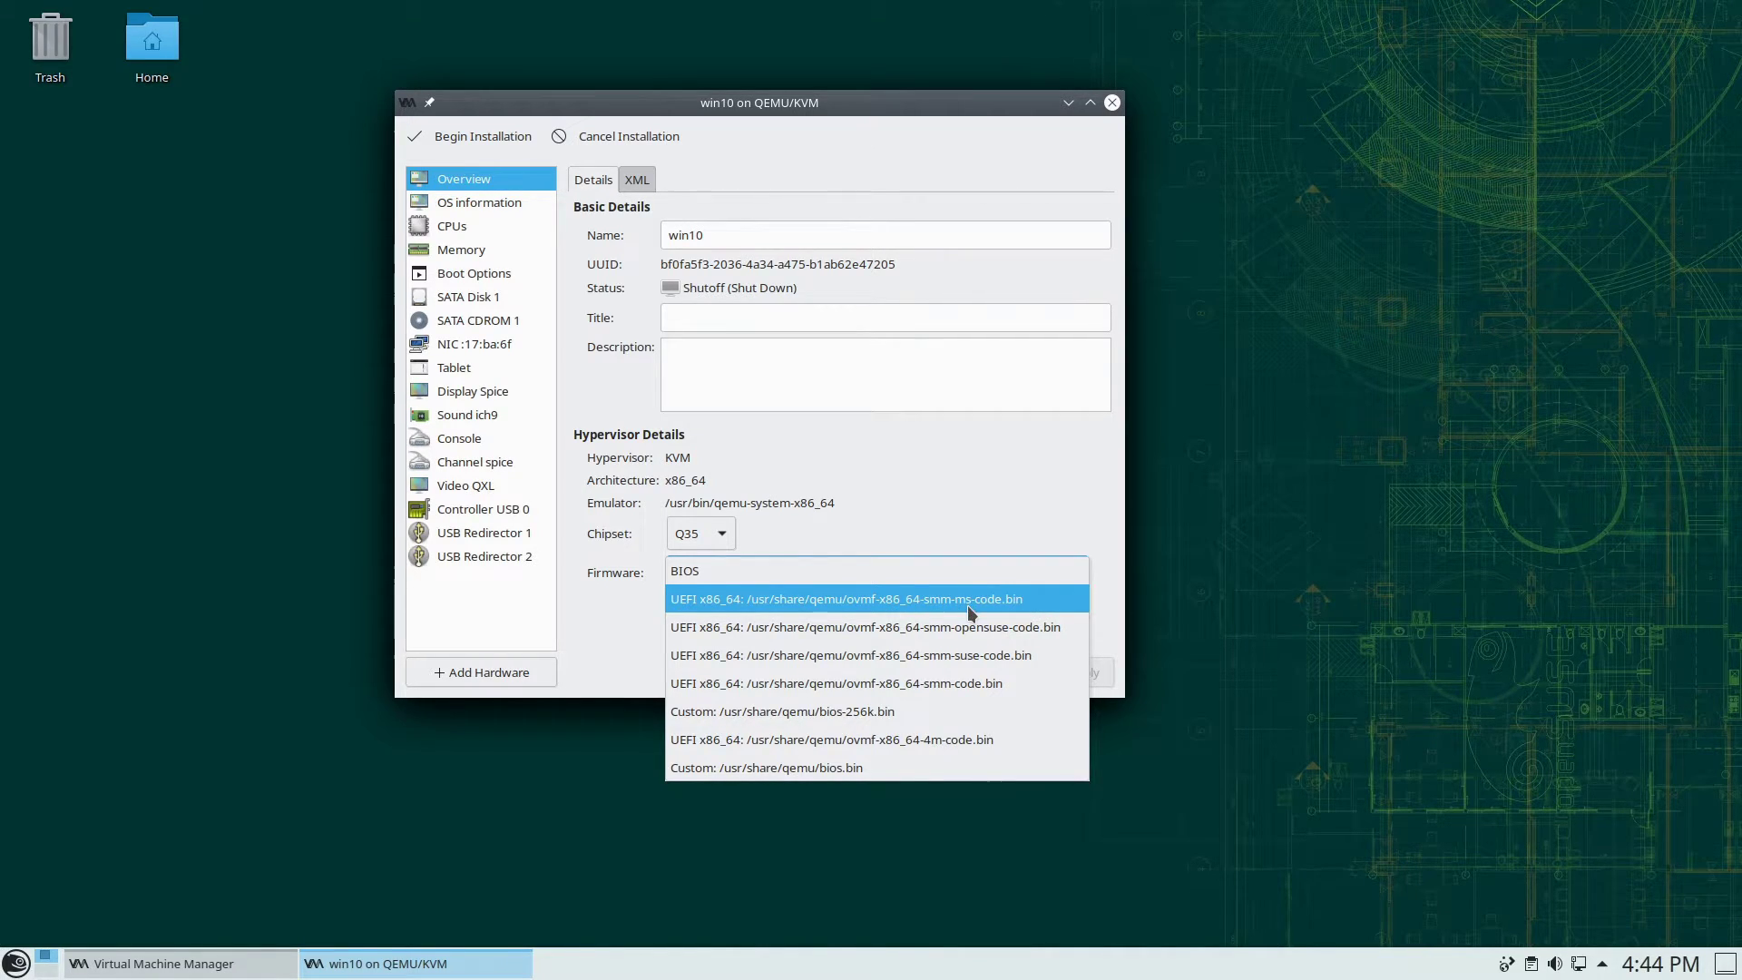
left_click(997, 604)
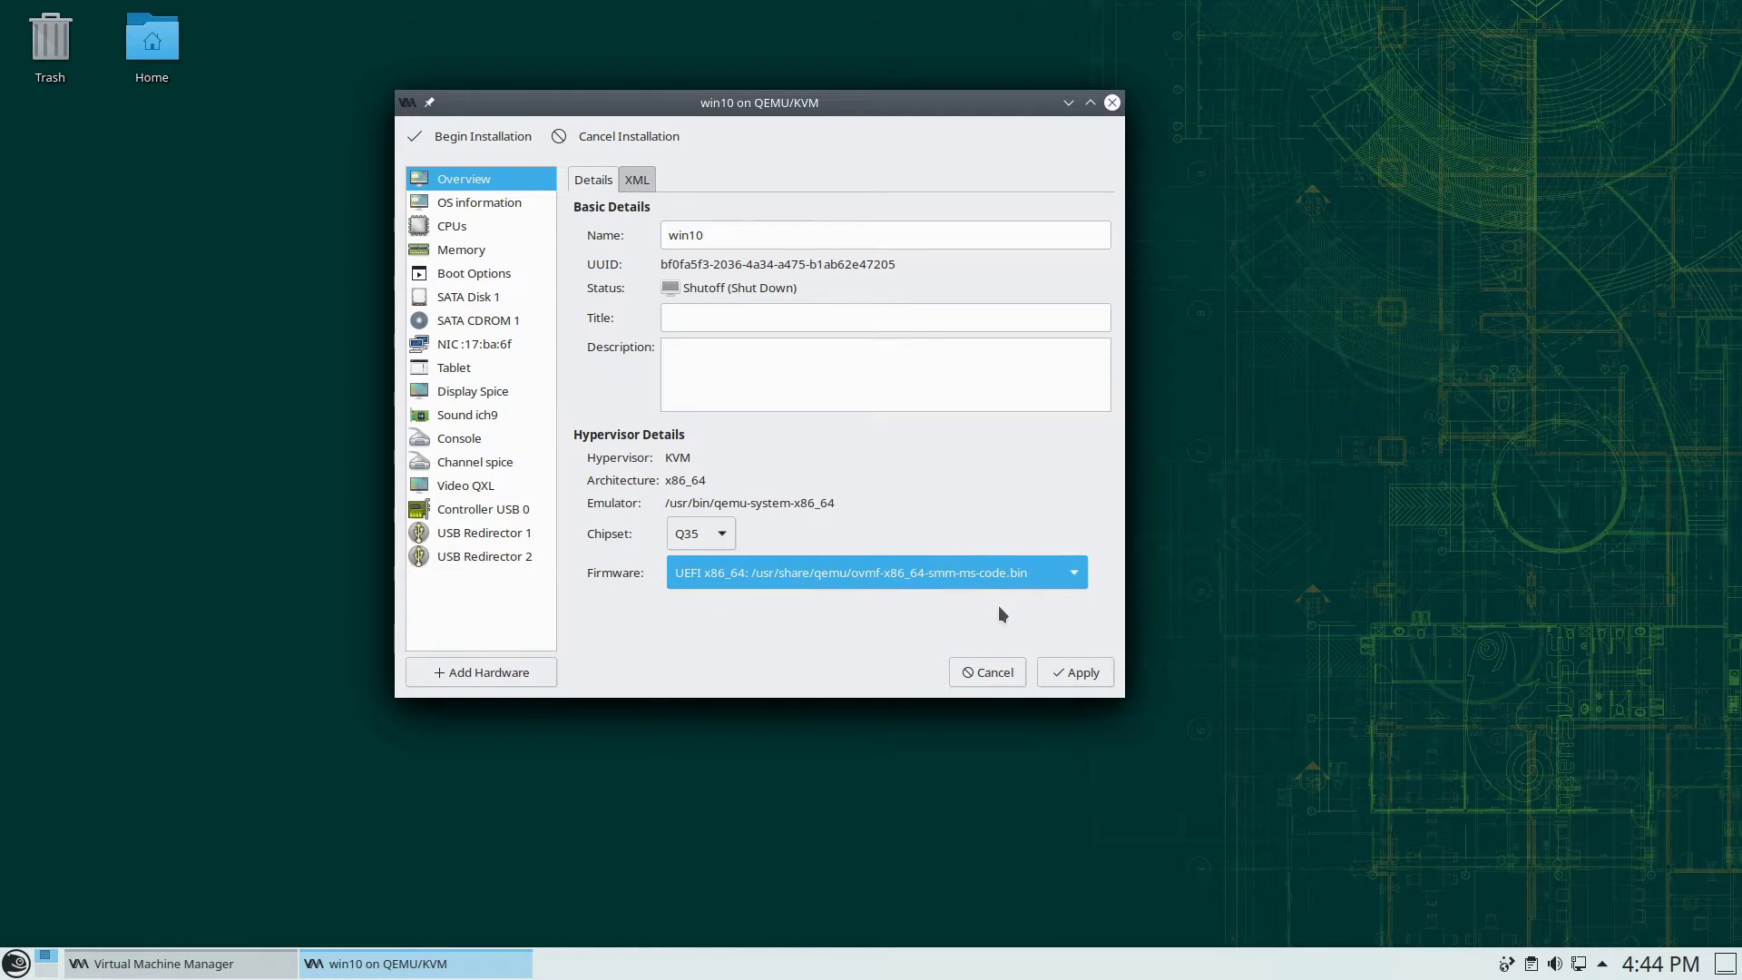
left_click(1075, 672)
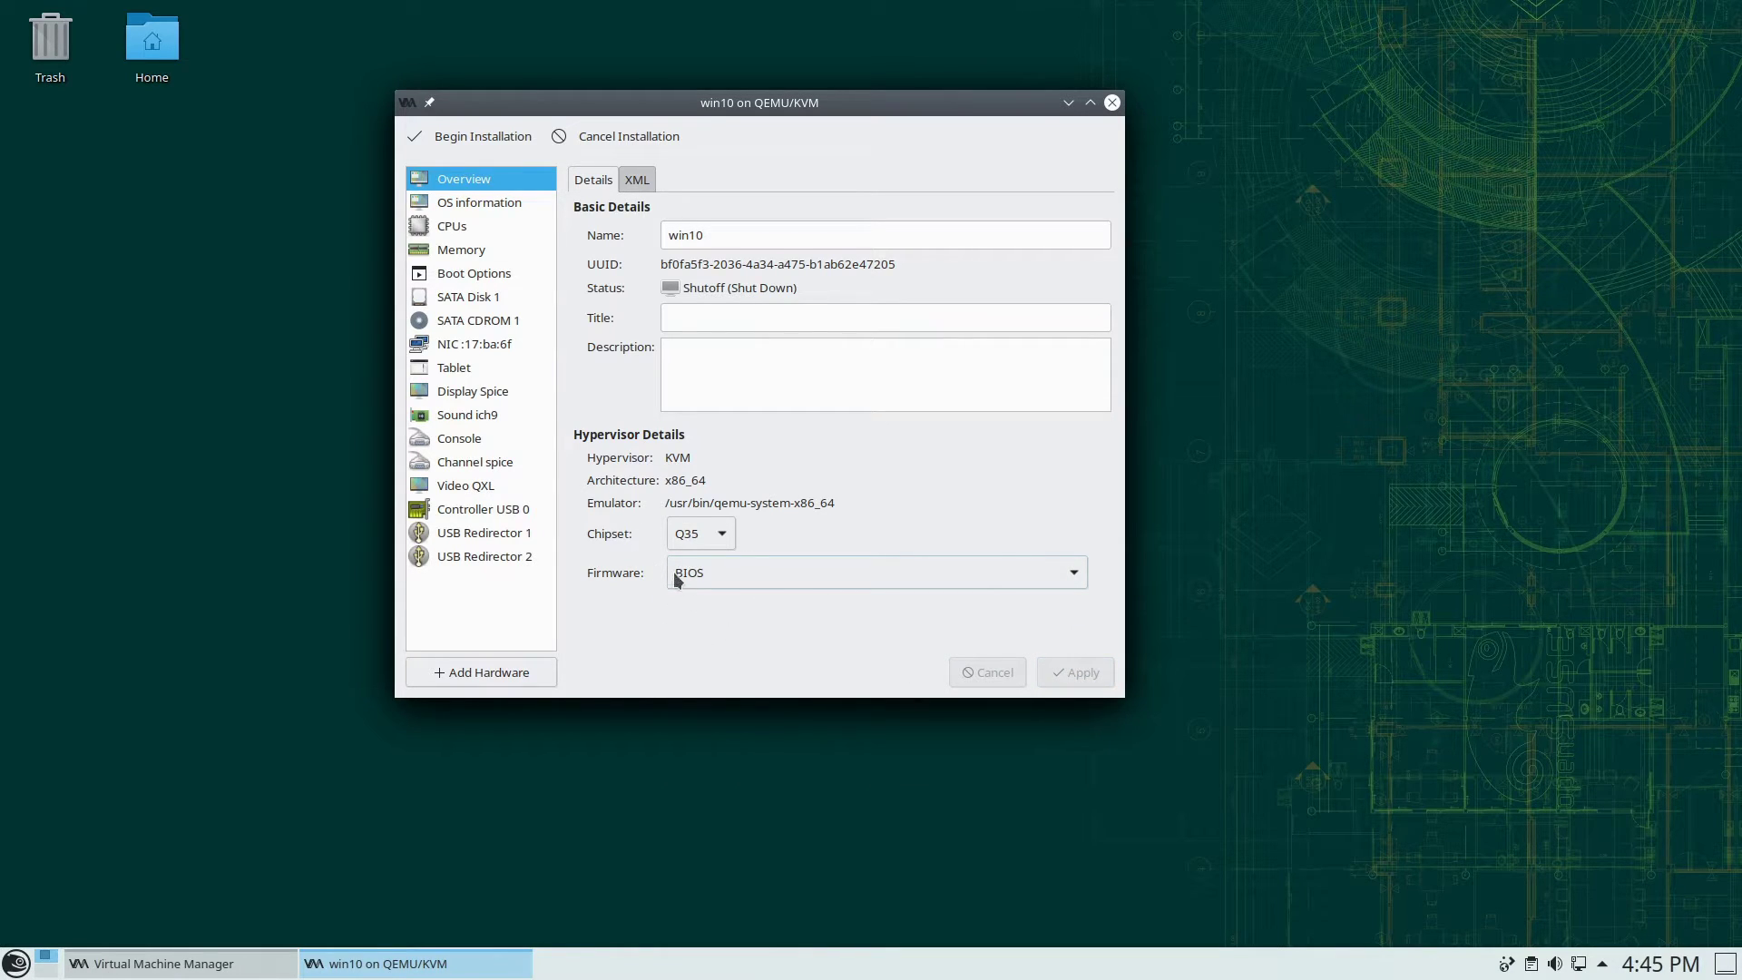
left_click(634, 186)
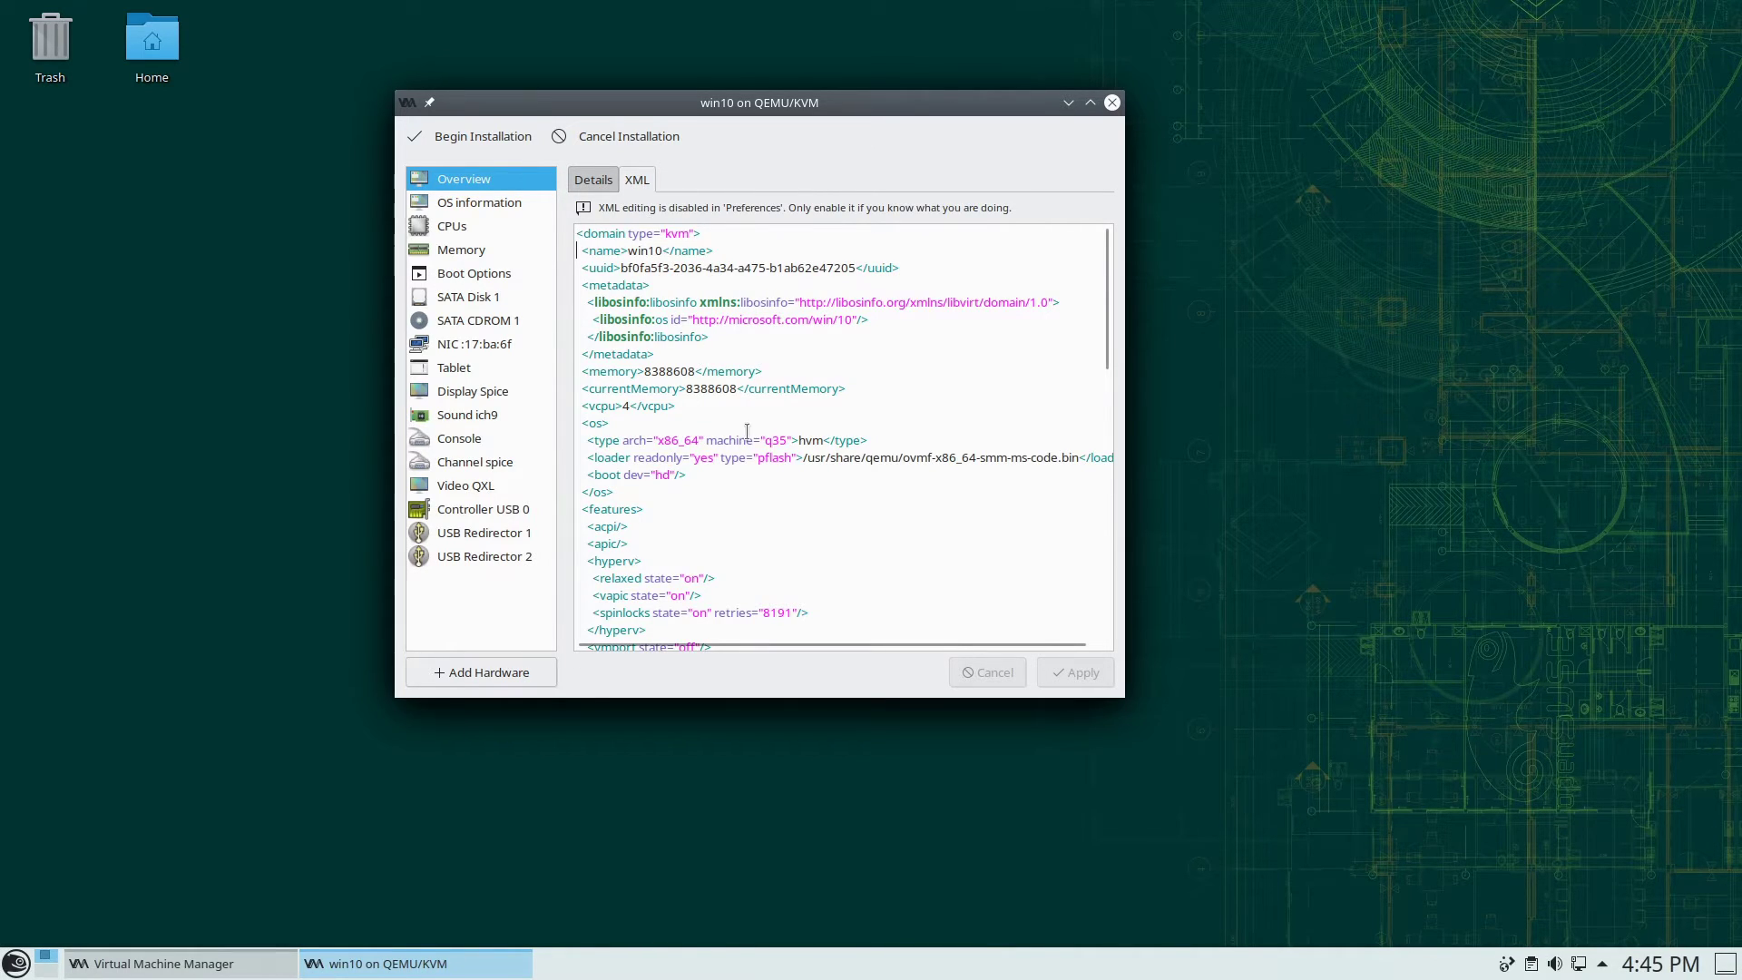
left_click_drag(585, 456, 682, 463)
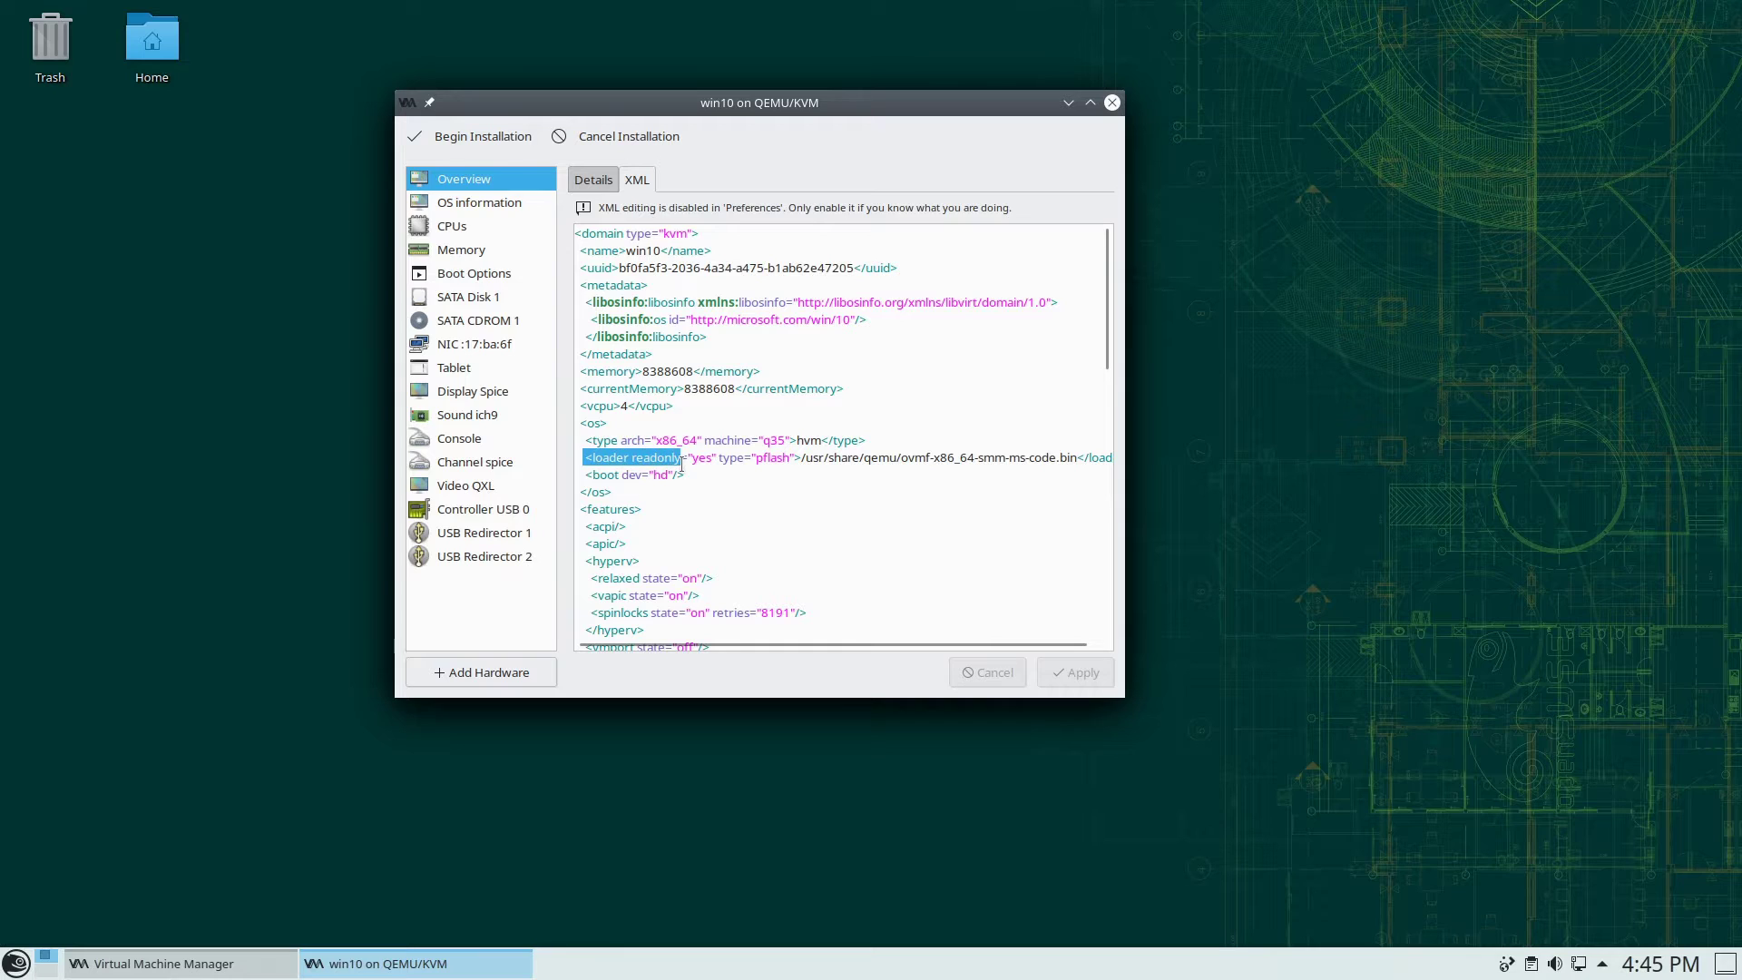
Step: Remove the Tablet, Display Spice, Channel spice and Video QXL devices from win10, confirming each removal
left_click(598, 181)
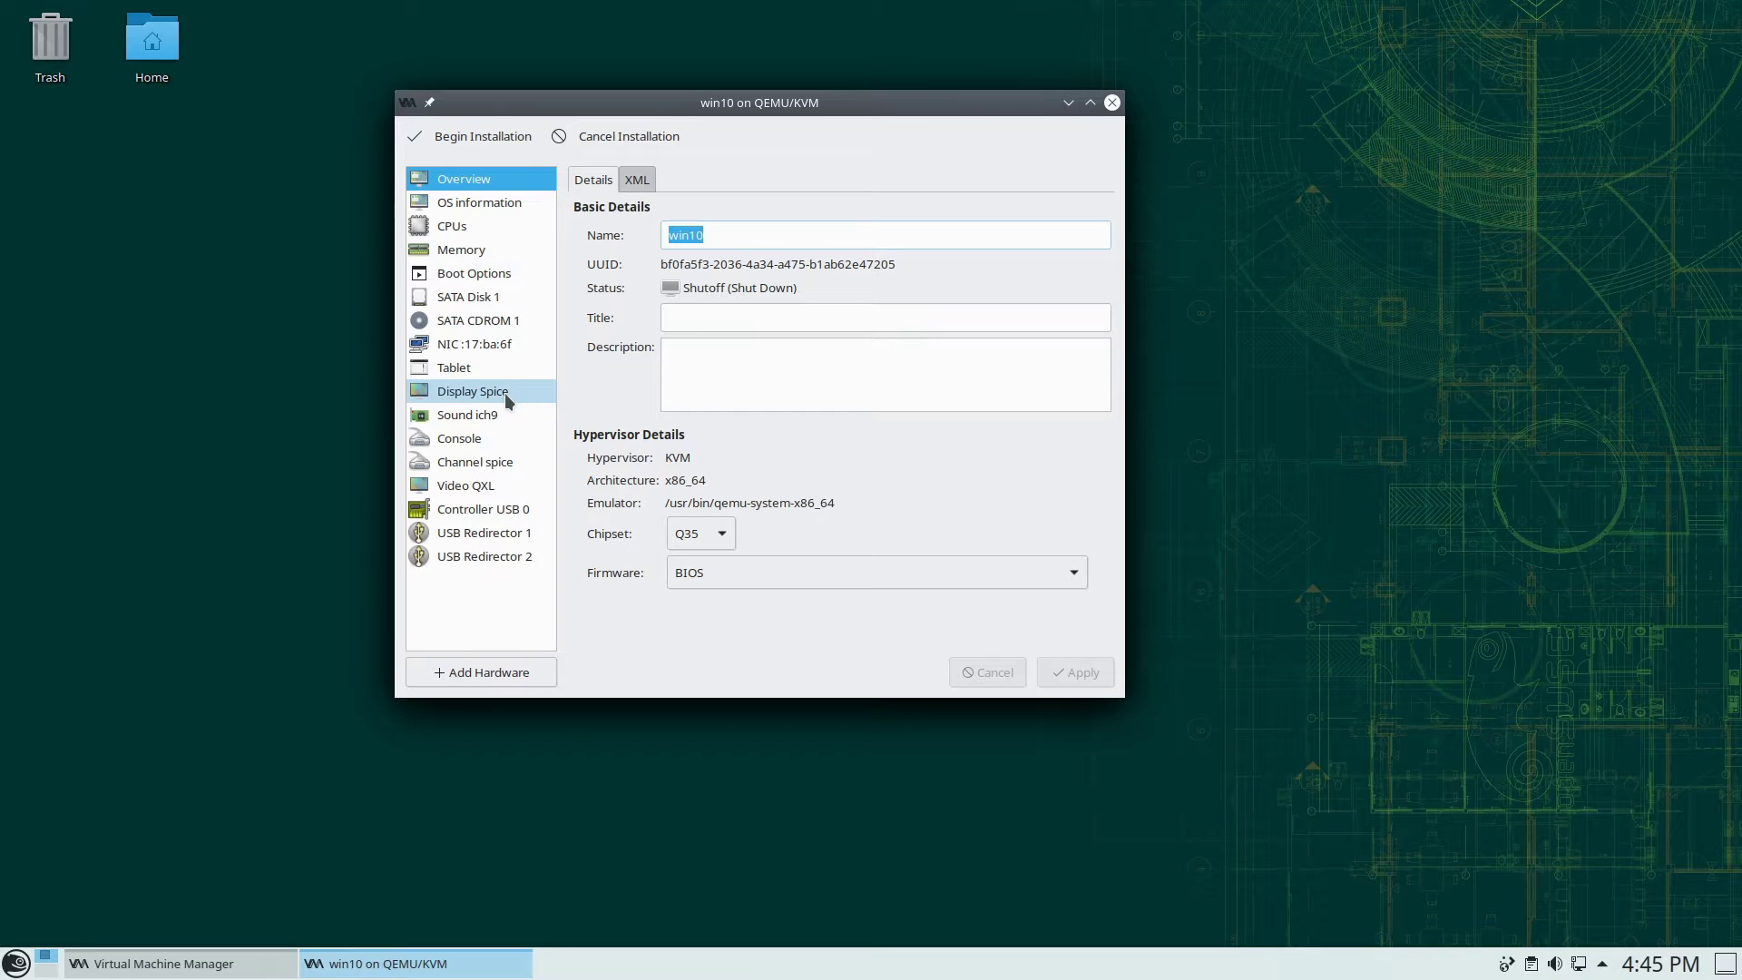
left_click(485, 375)
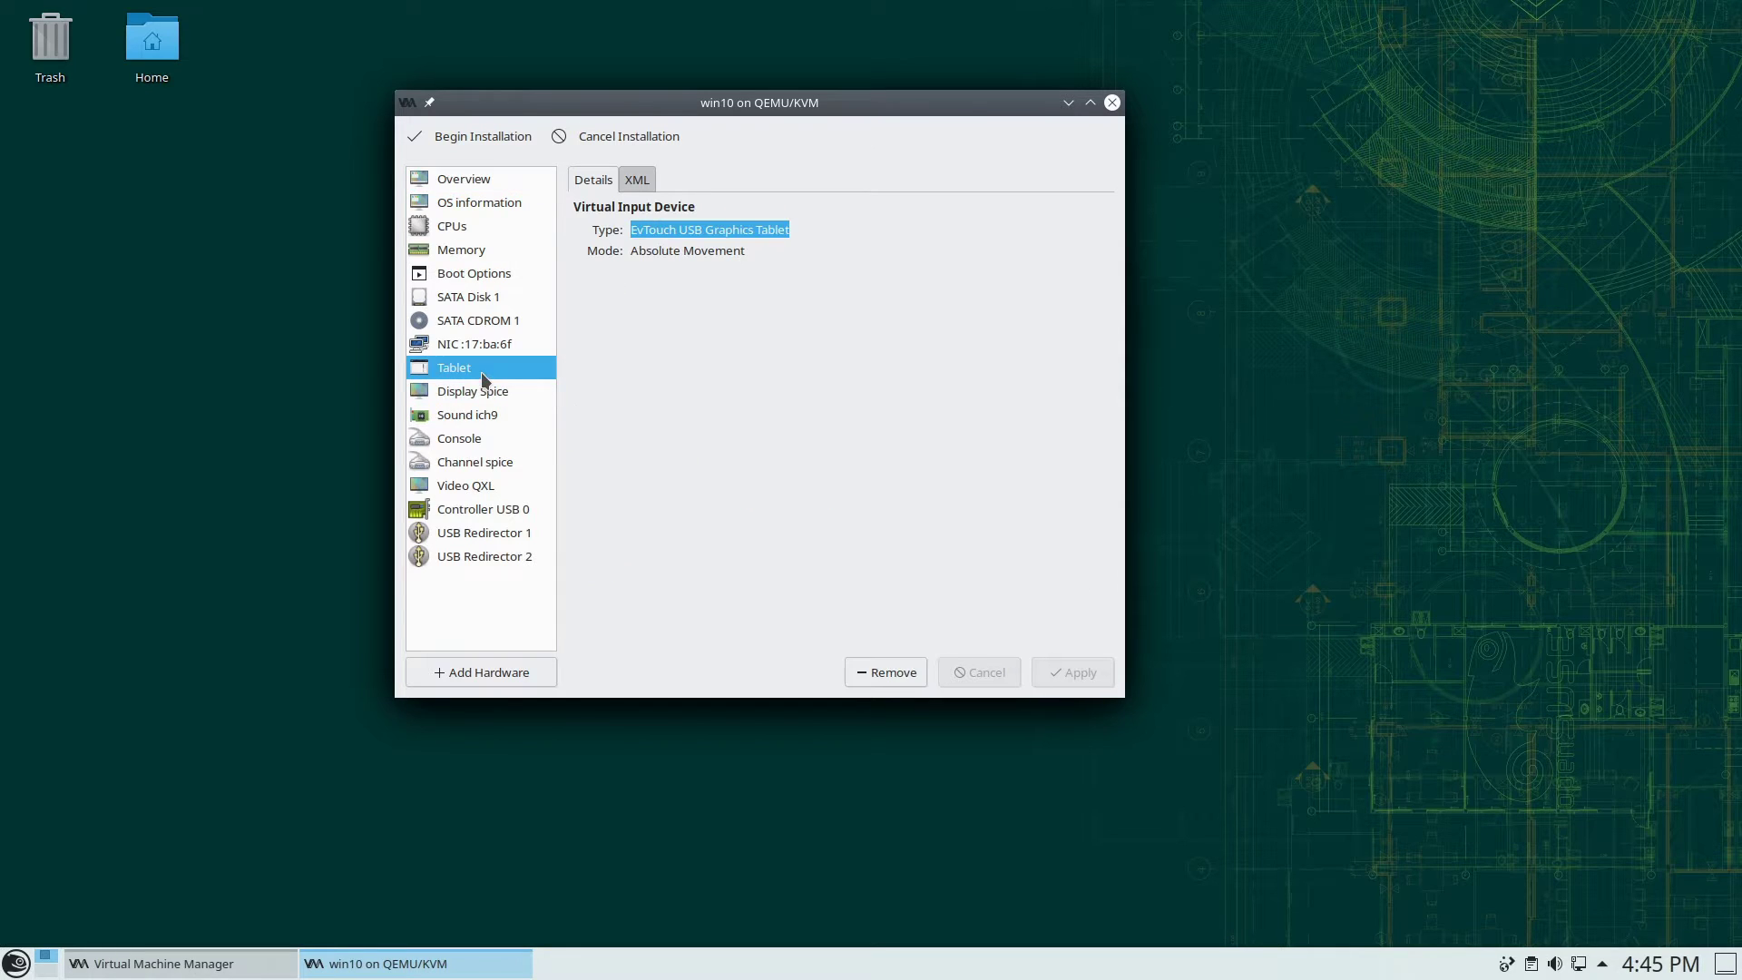
left_click(877, 676)
left_click(888, 476)
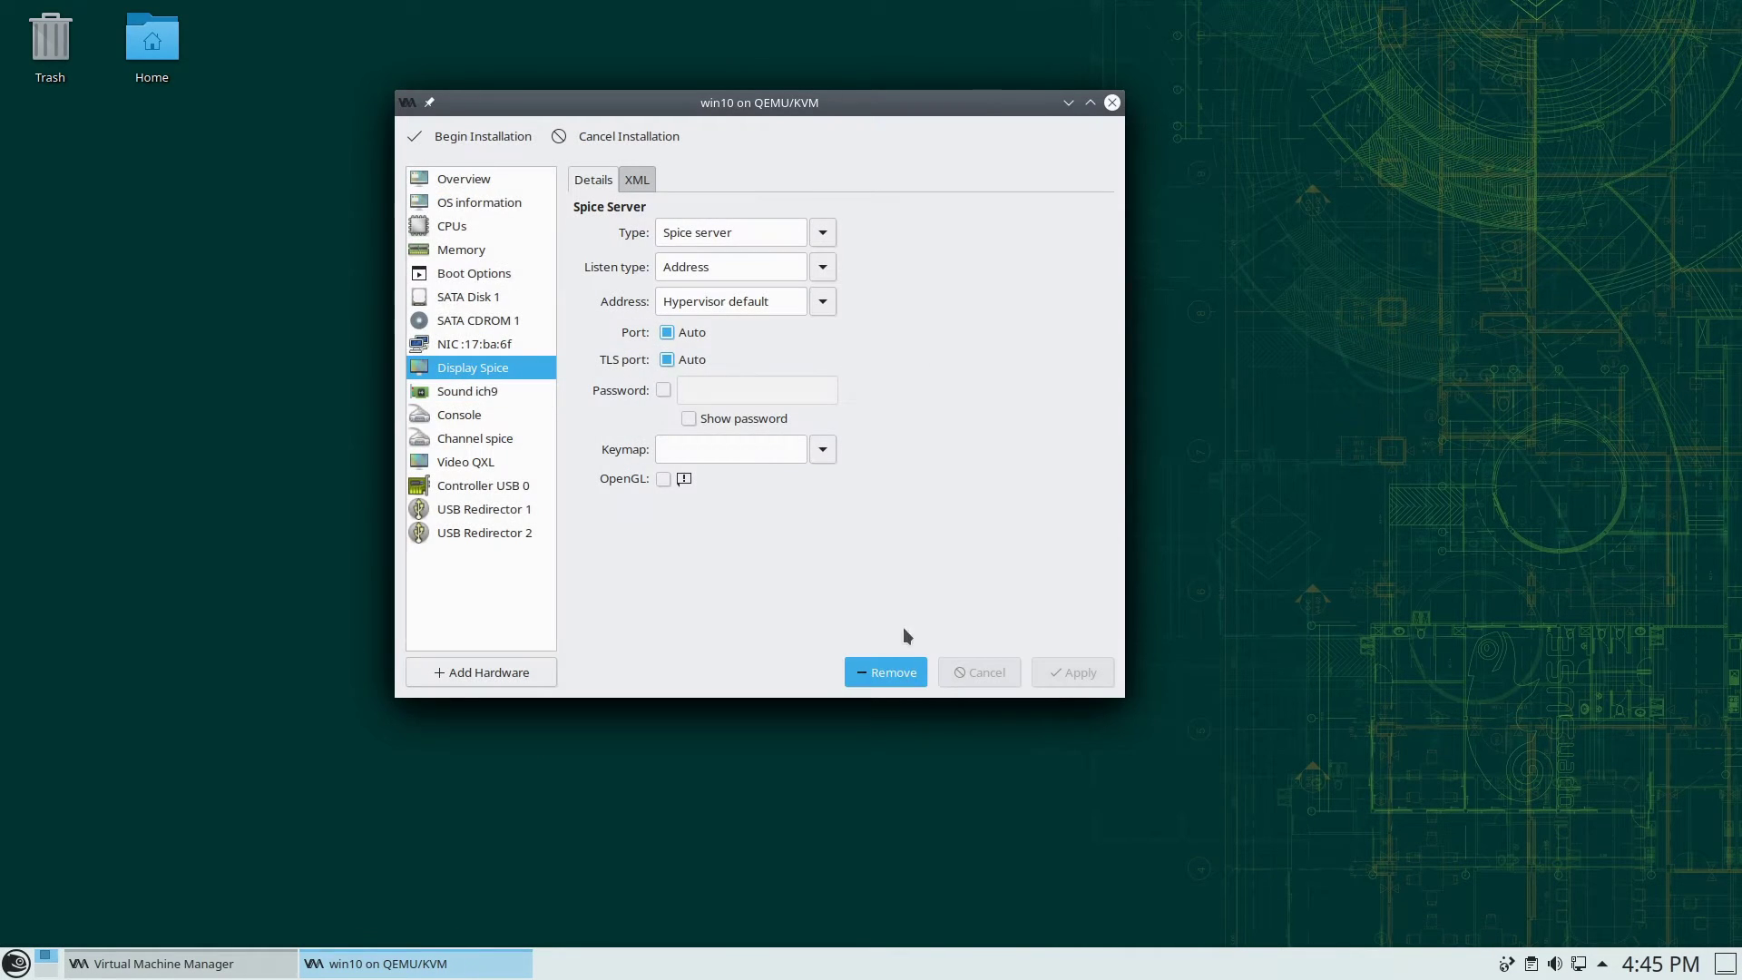
left_click(879, 671)
left_click(853, 474)
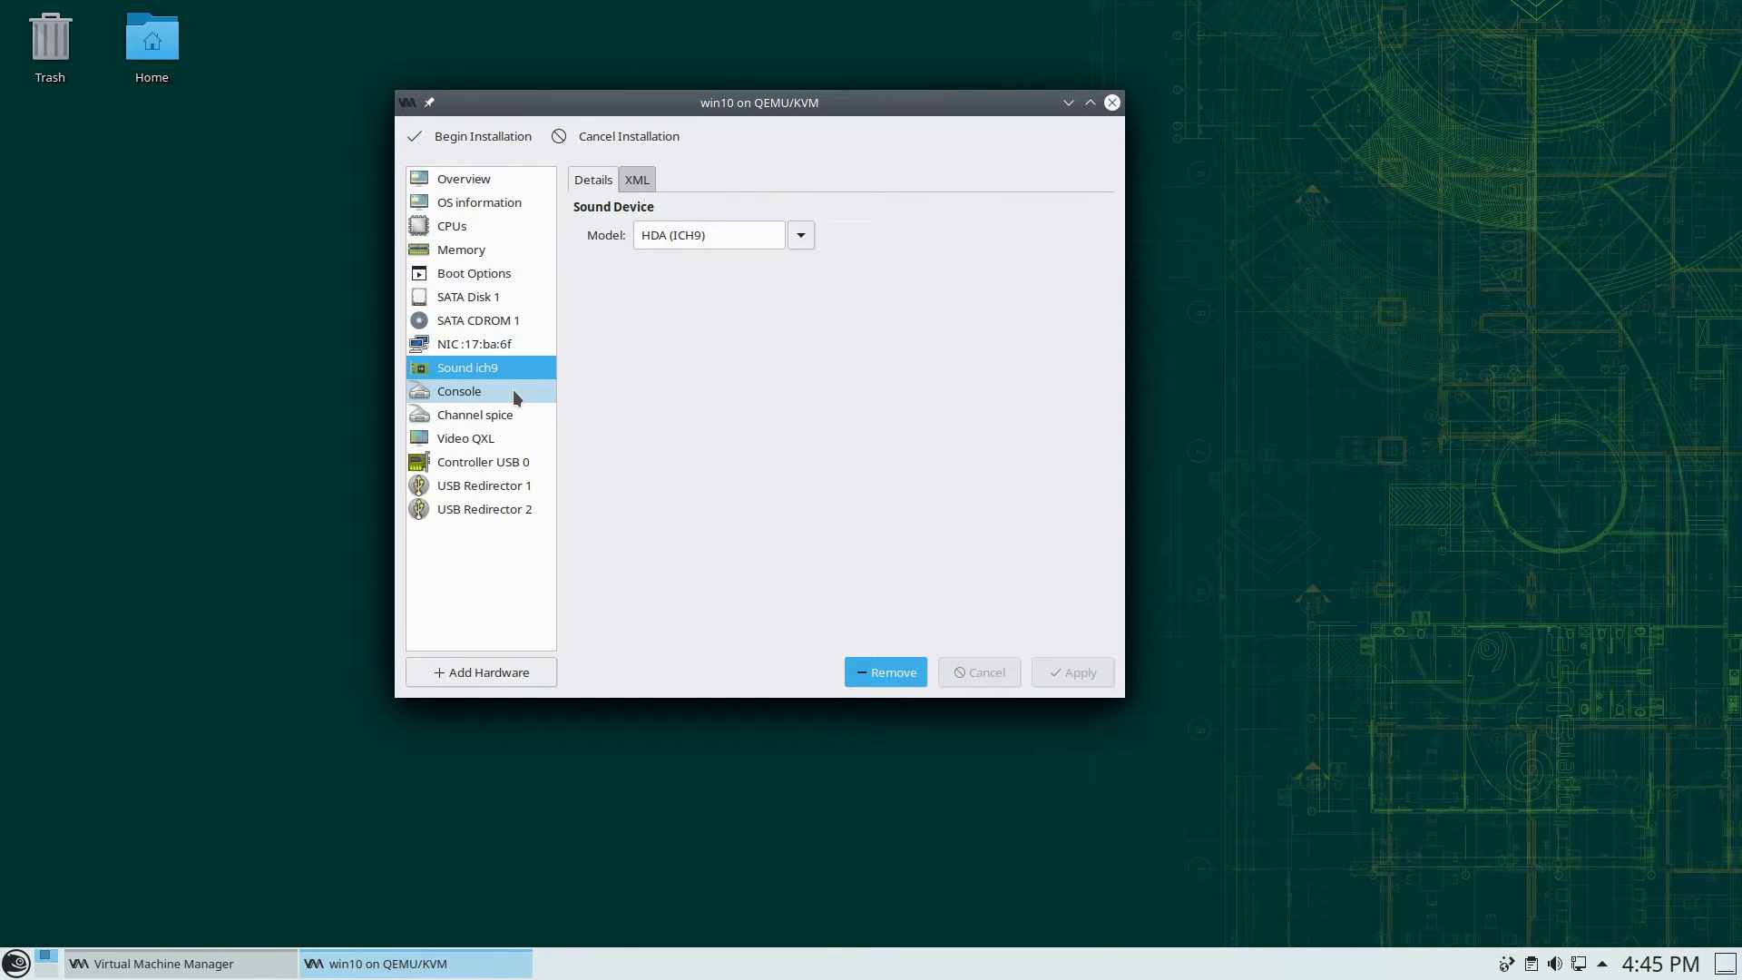
left_click(497, 416)
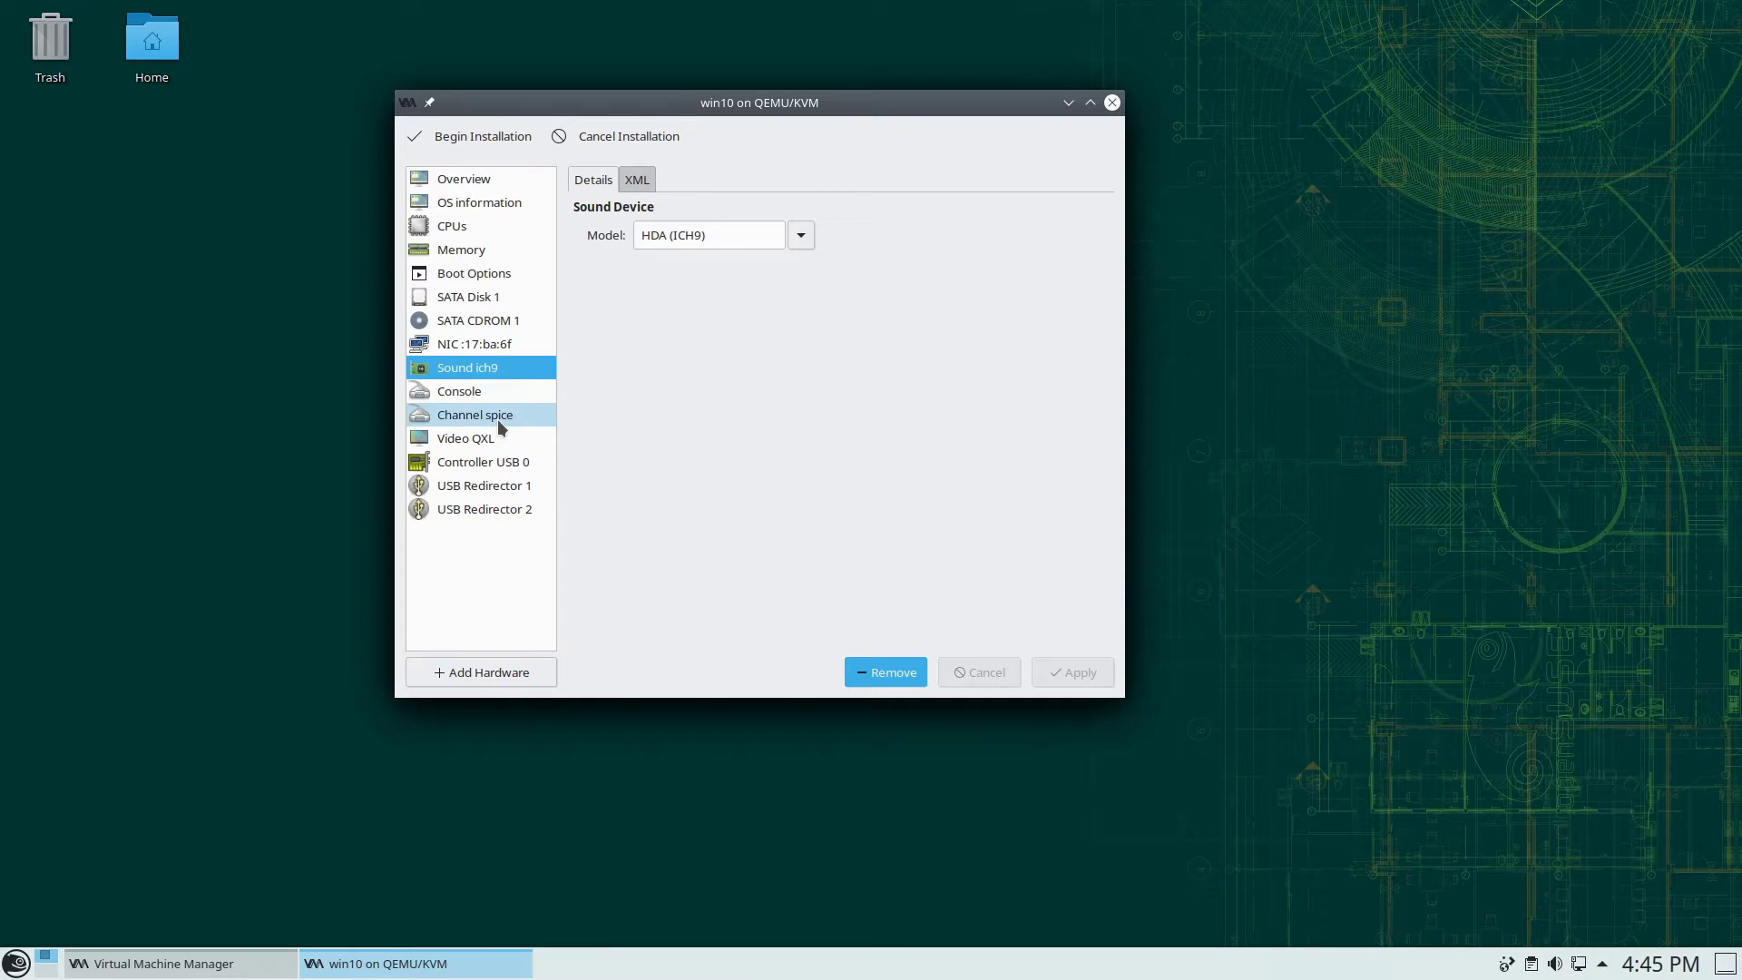
left_click(911, 673)
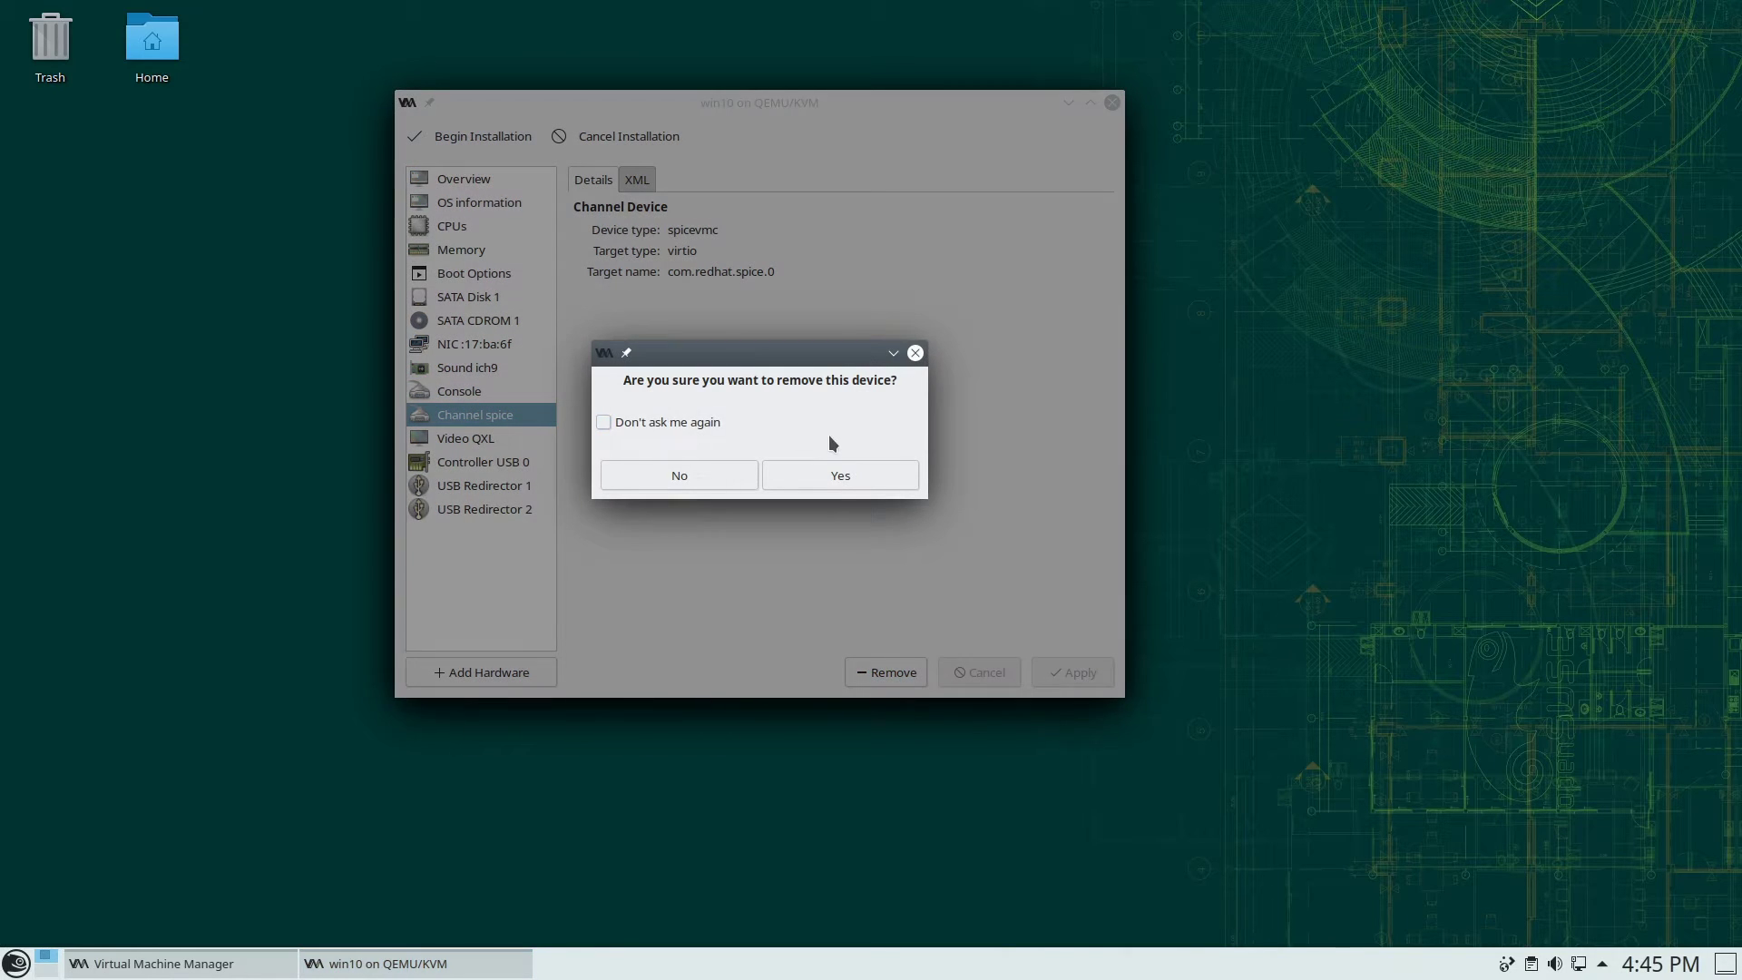
left_click(837, 481)
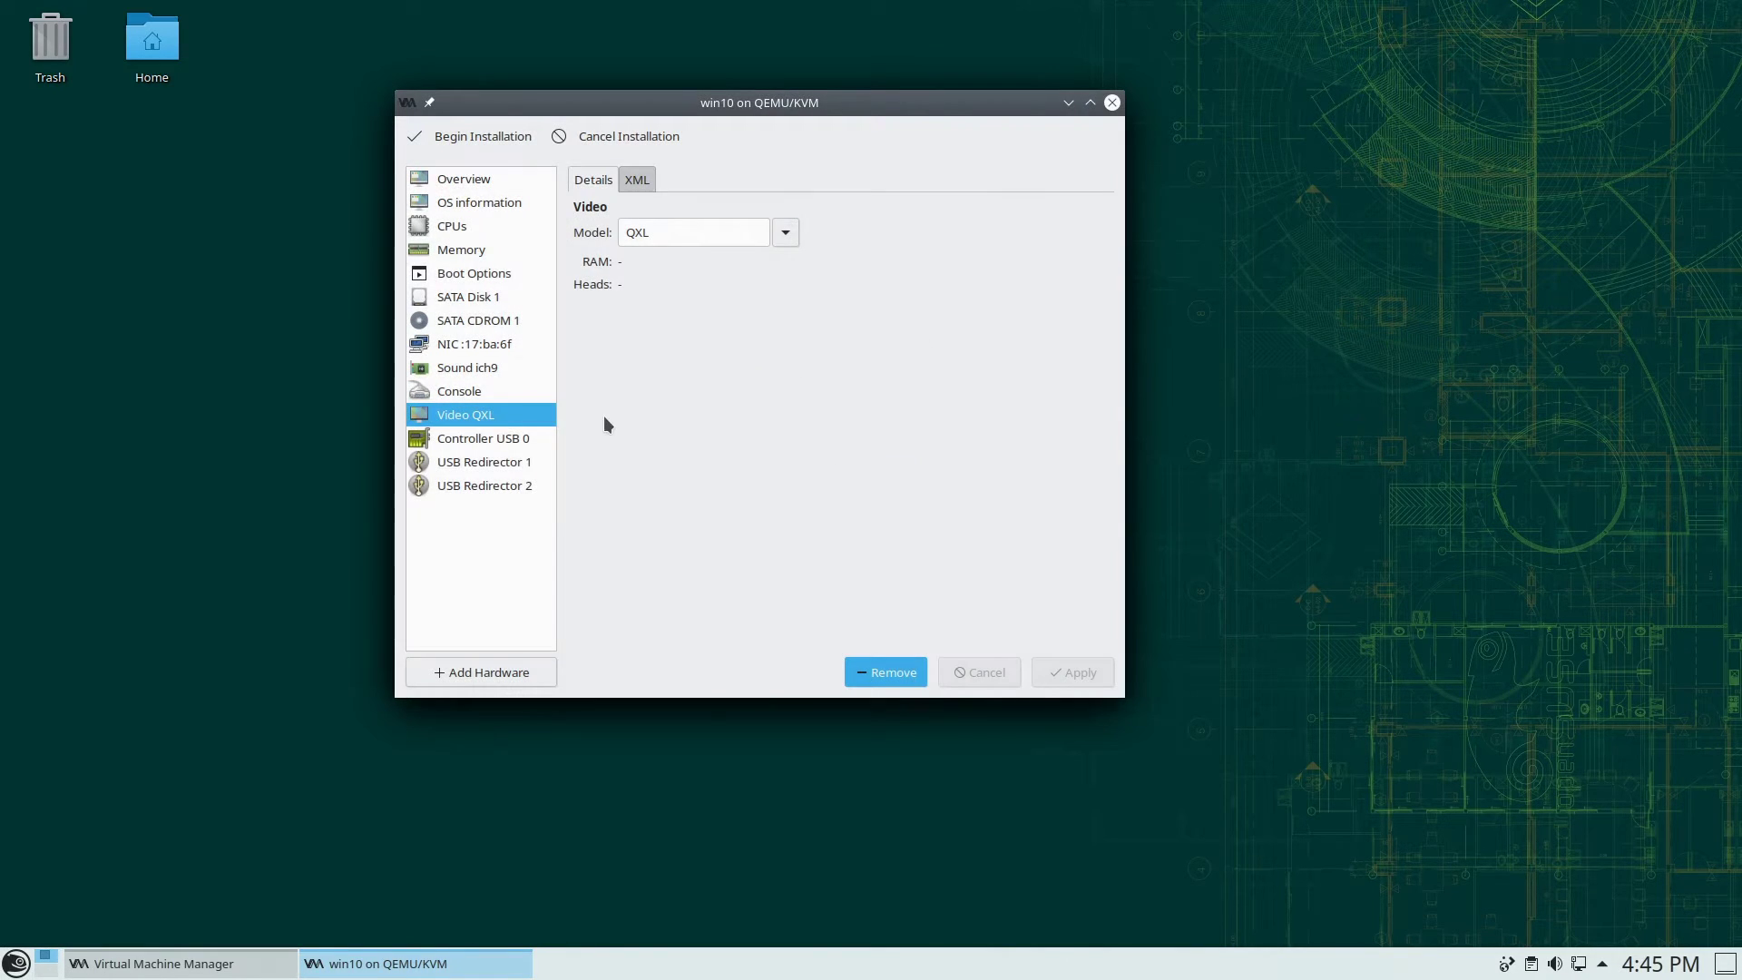
left_click(887, 672)
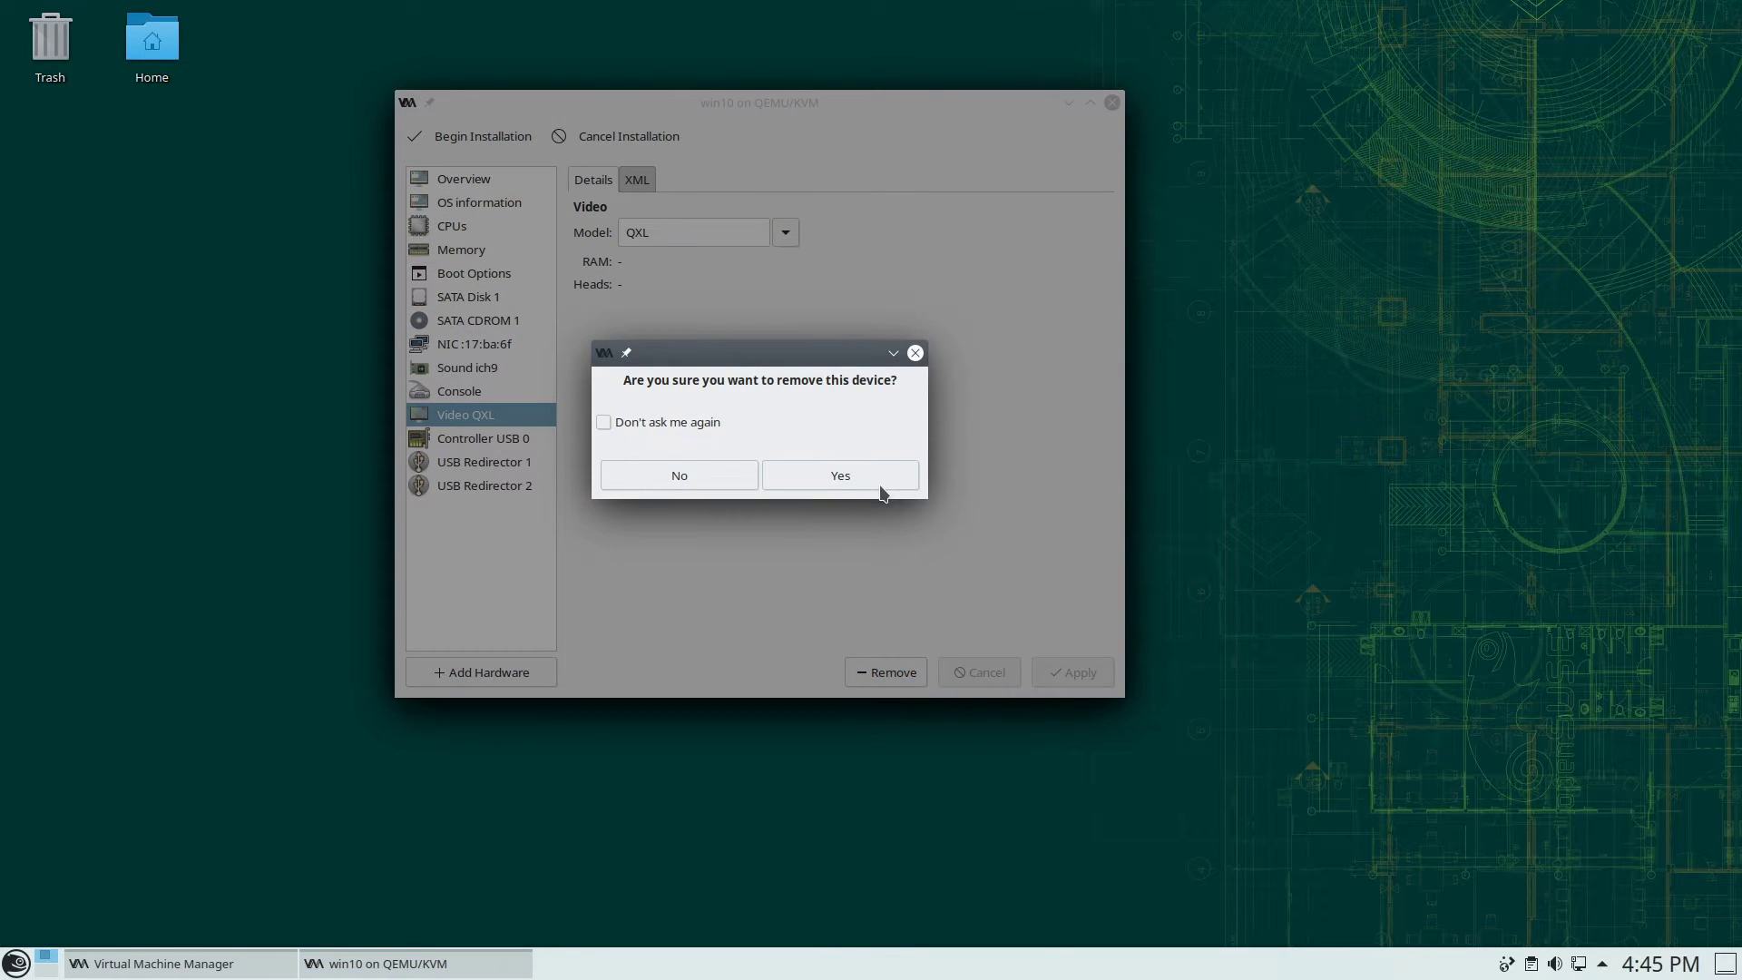
left_click(880, 488)
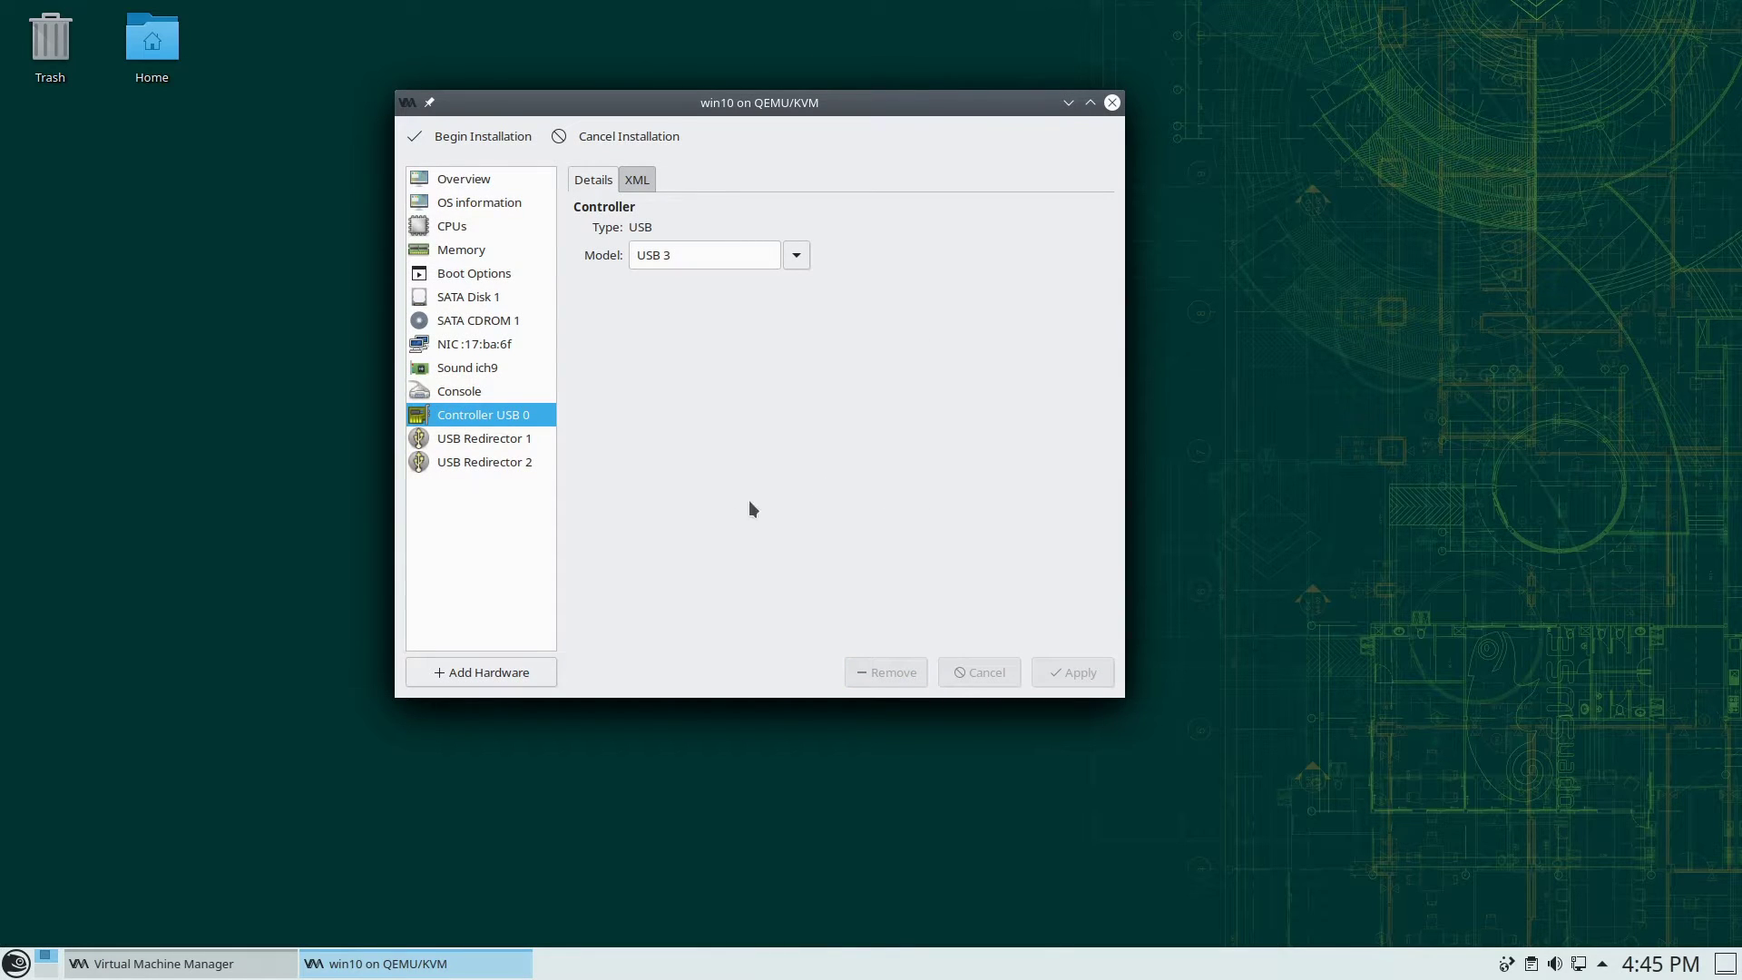
Step: Add the GeForce GTX 980 (0000:09:00.0) to win10 as a PCI host device
left_click(533, 671)
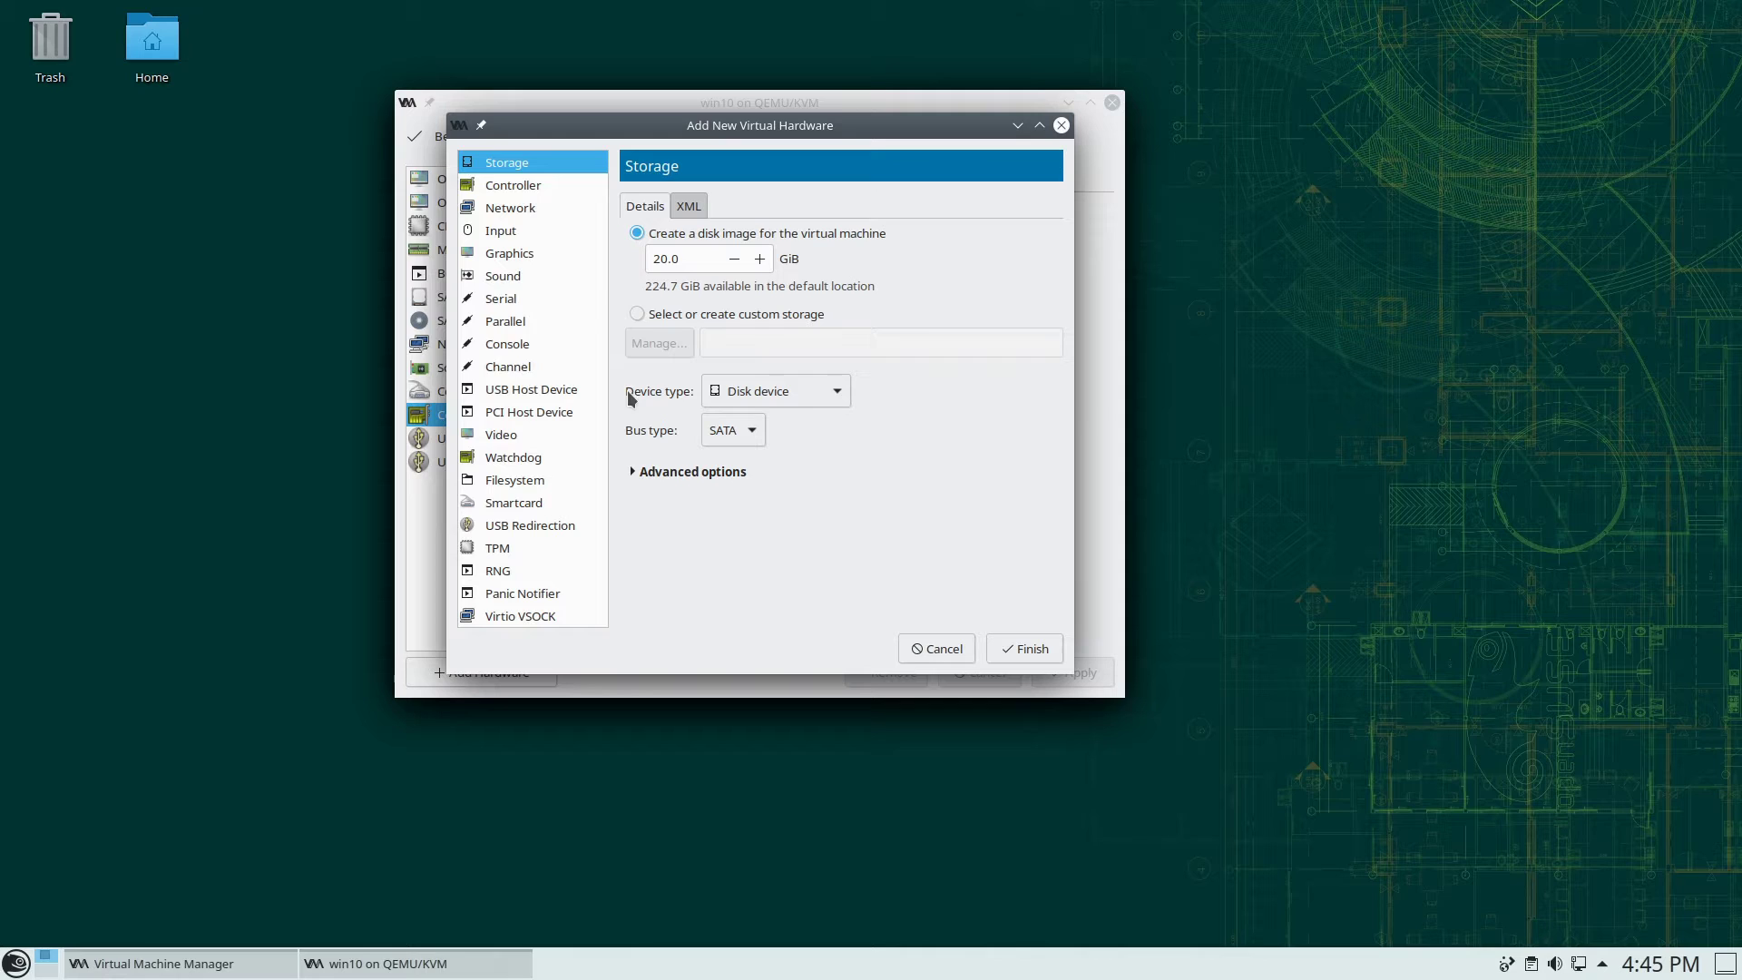
left_click(545, 413)
scroll(720, 436, "down", 6)
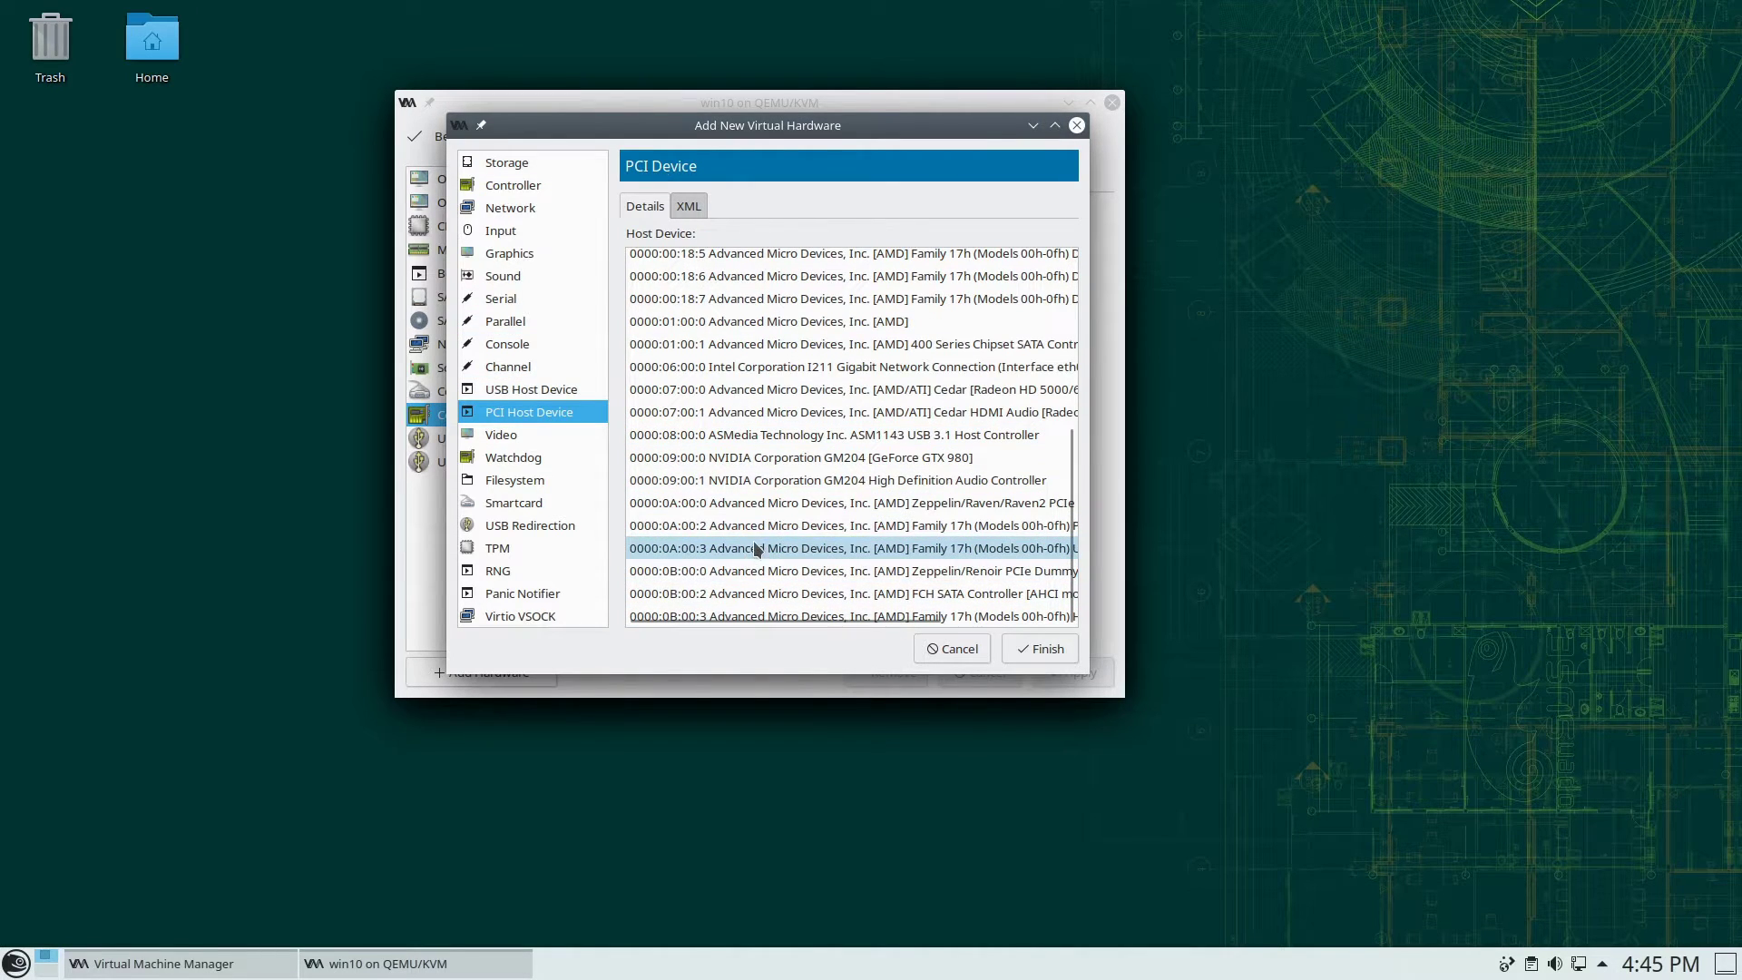
left_click(767, 465)
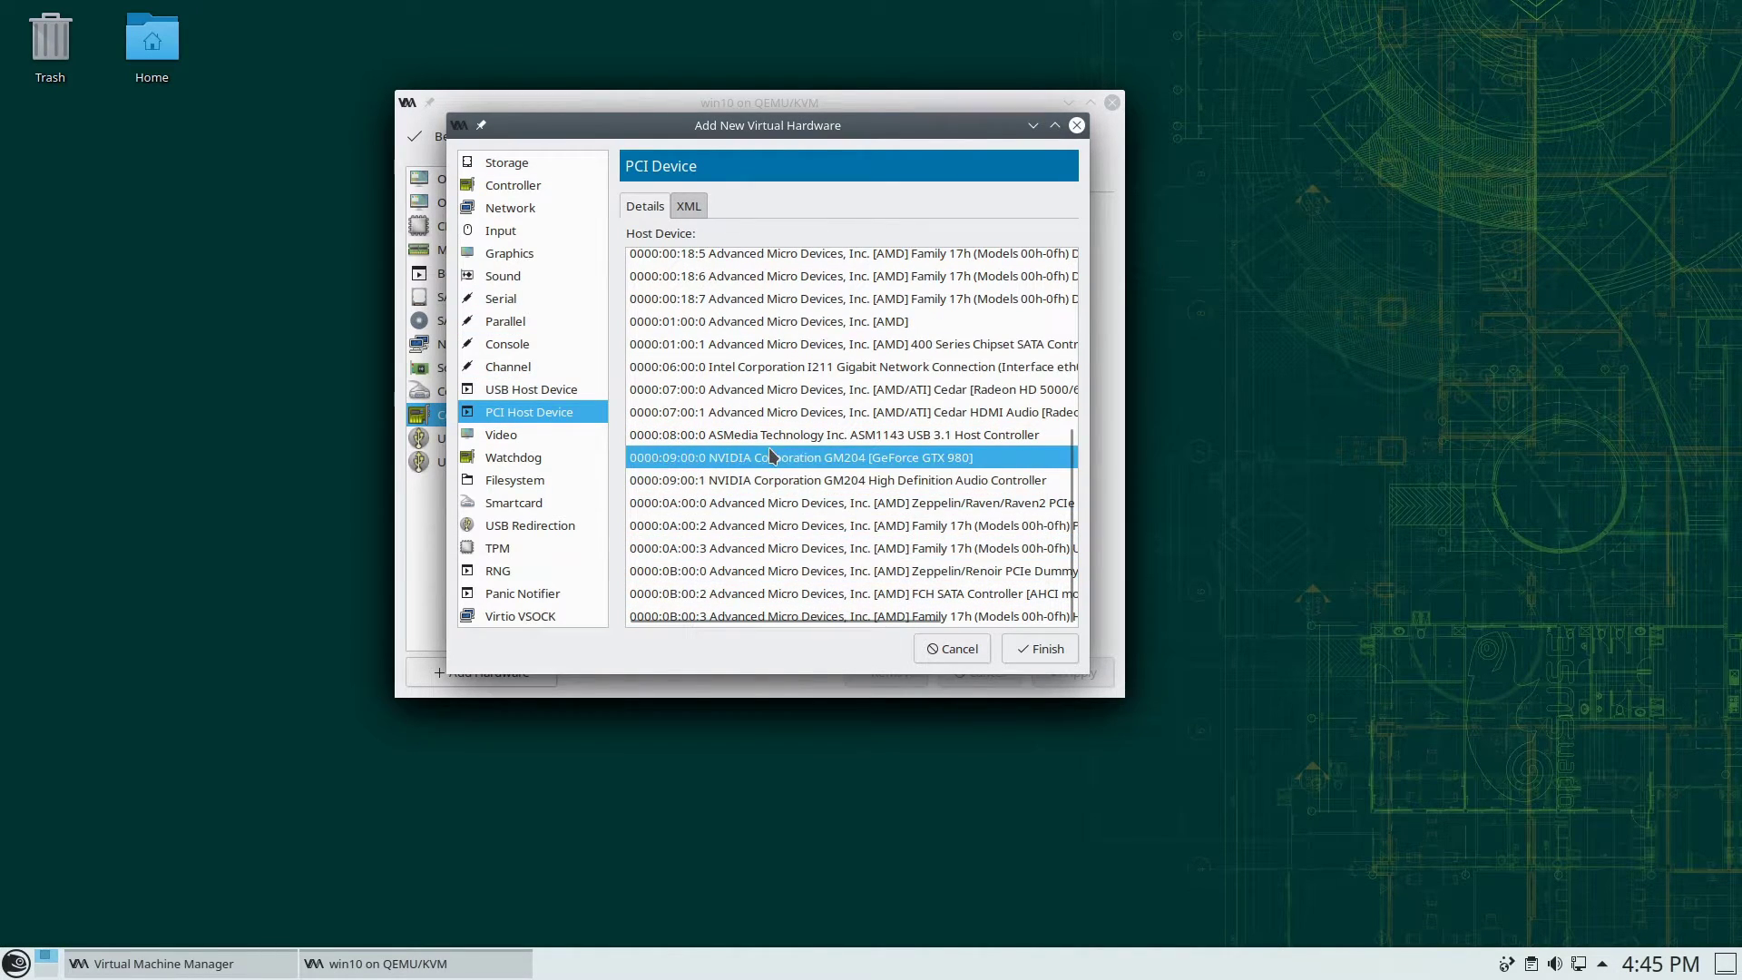
left_click(1050, 653)
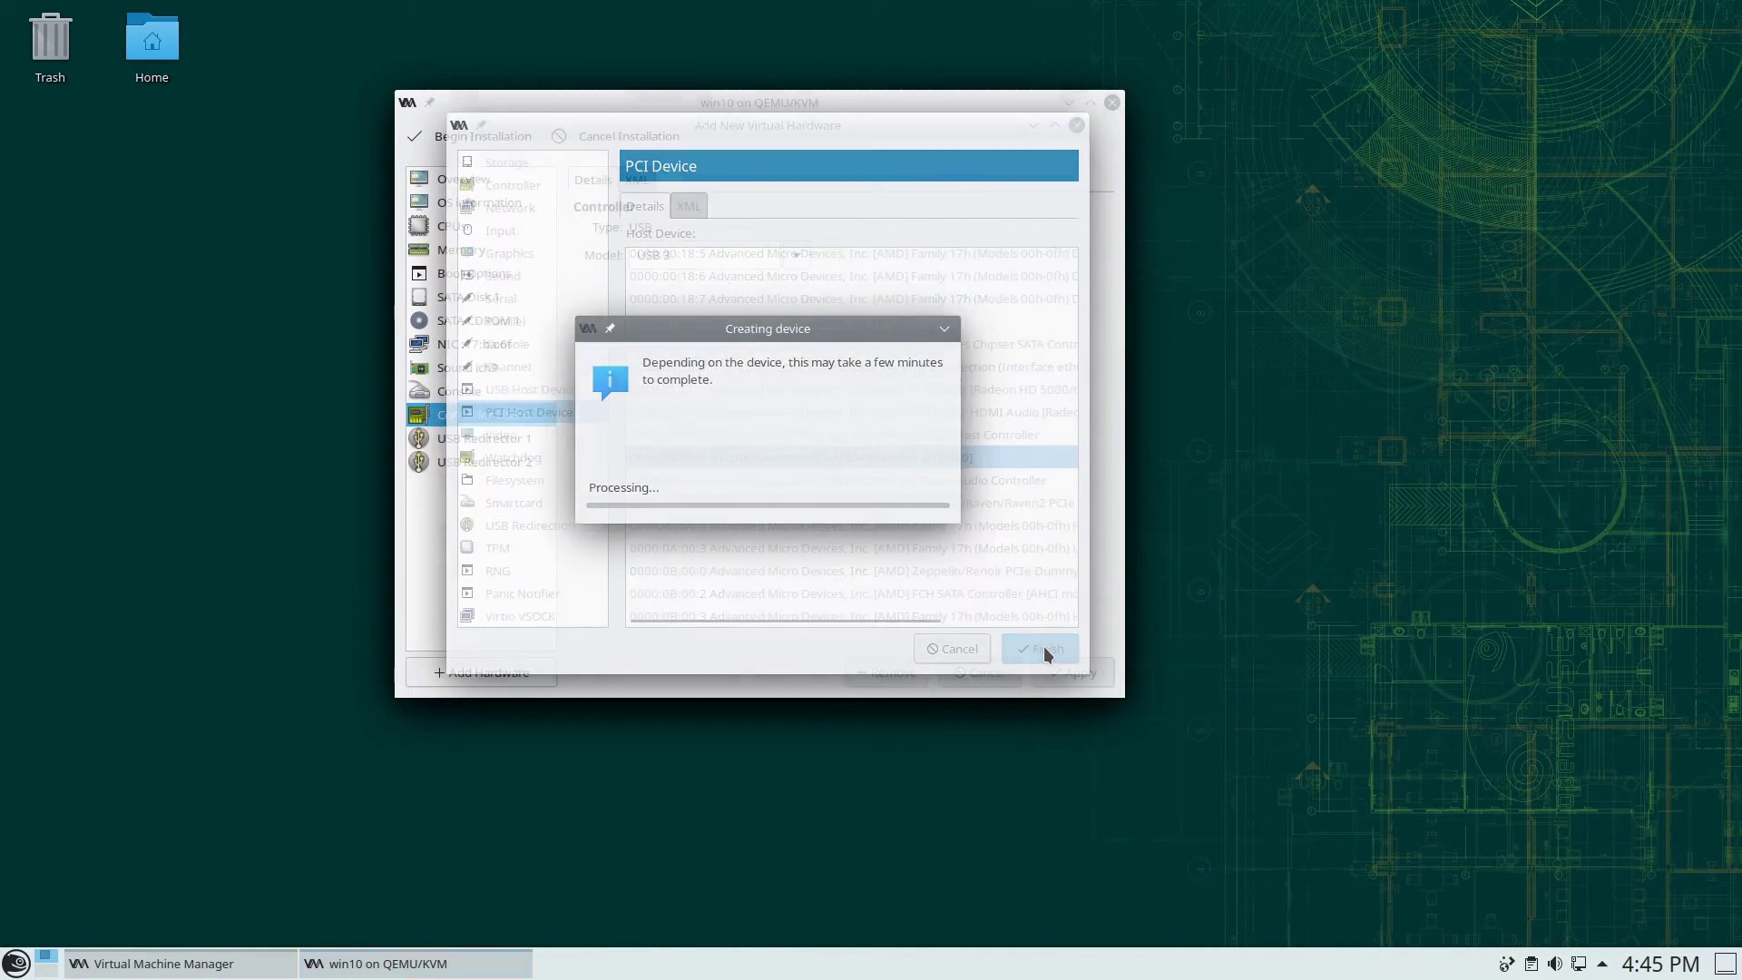
Step: Add the NVIDIA HD audio function 0000:09:00.1 as a second PCI host device
left_click(533, 668)
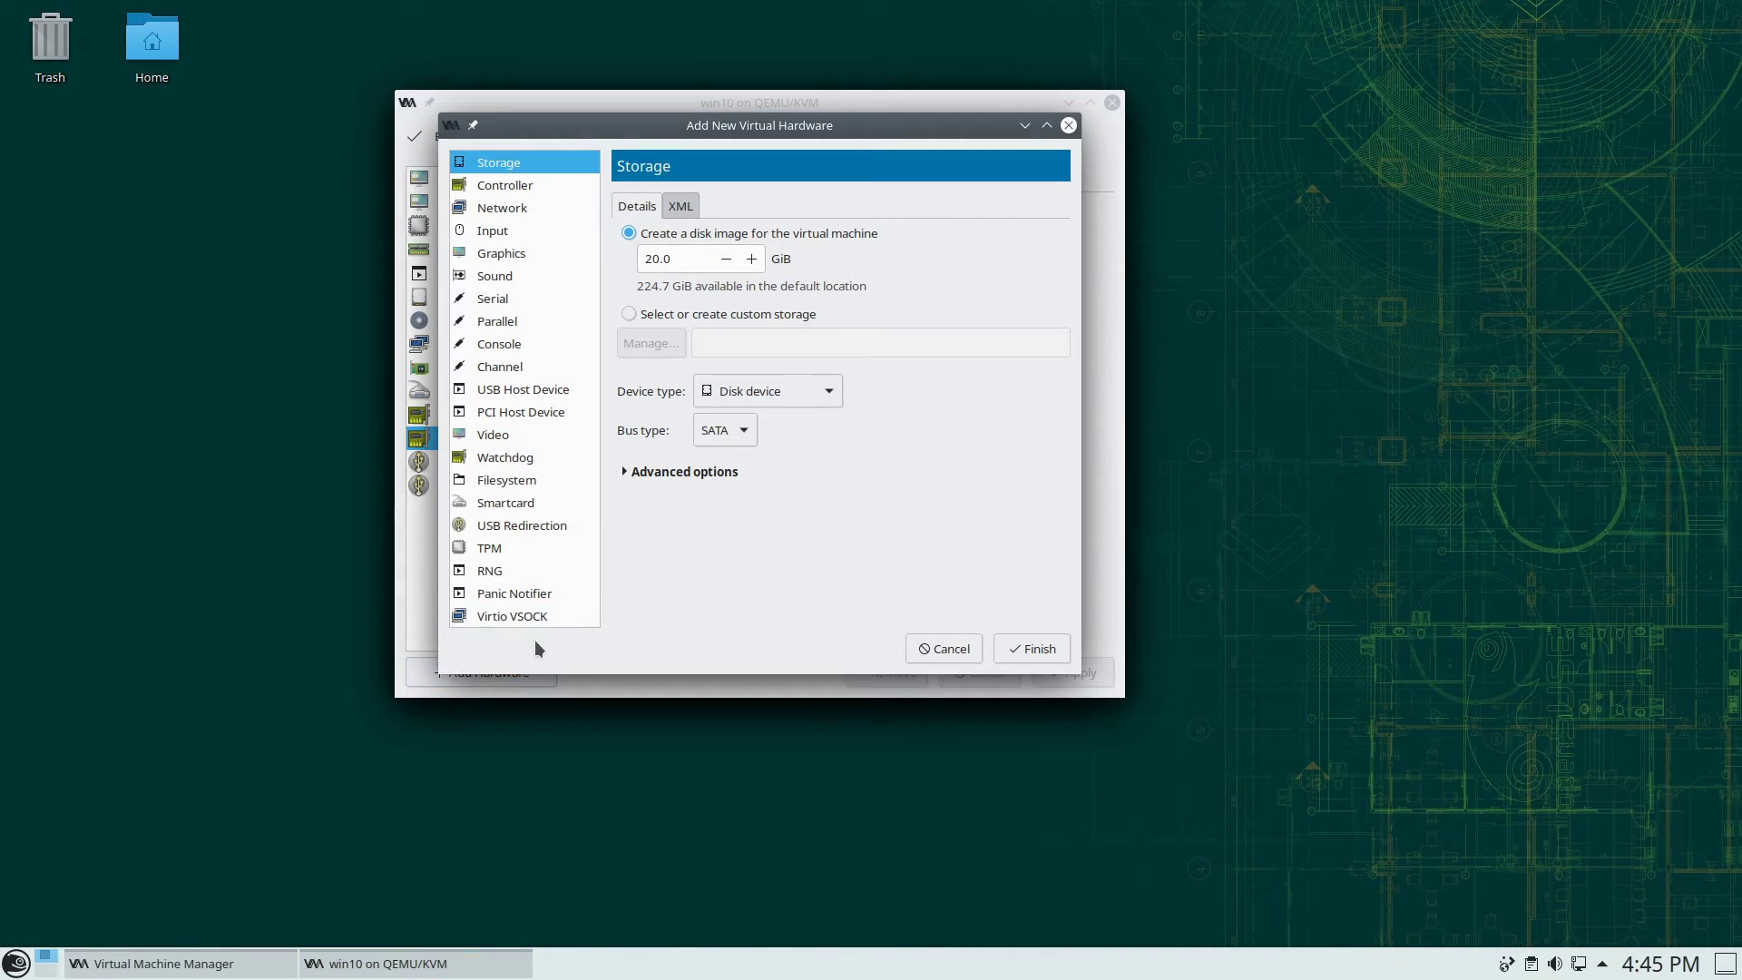
left_click(552, 410)
scroll(679, 443, "down", 10)
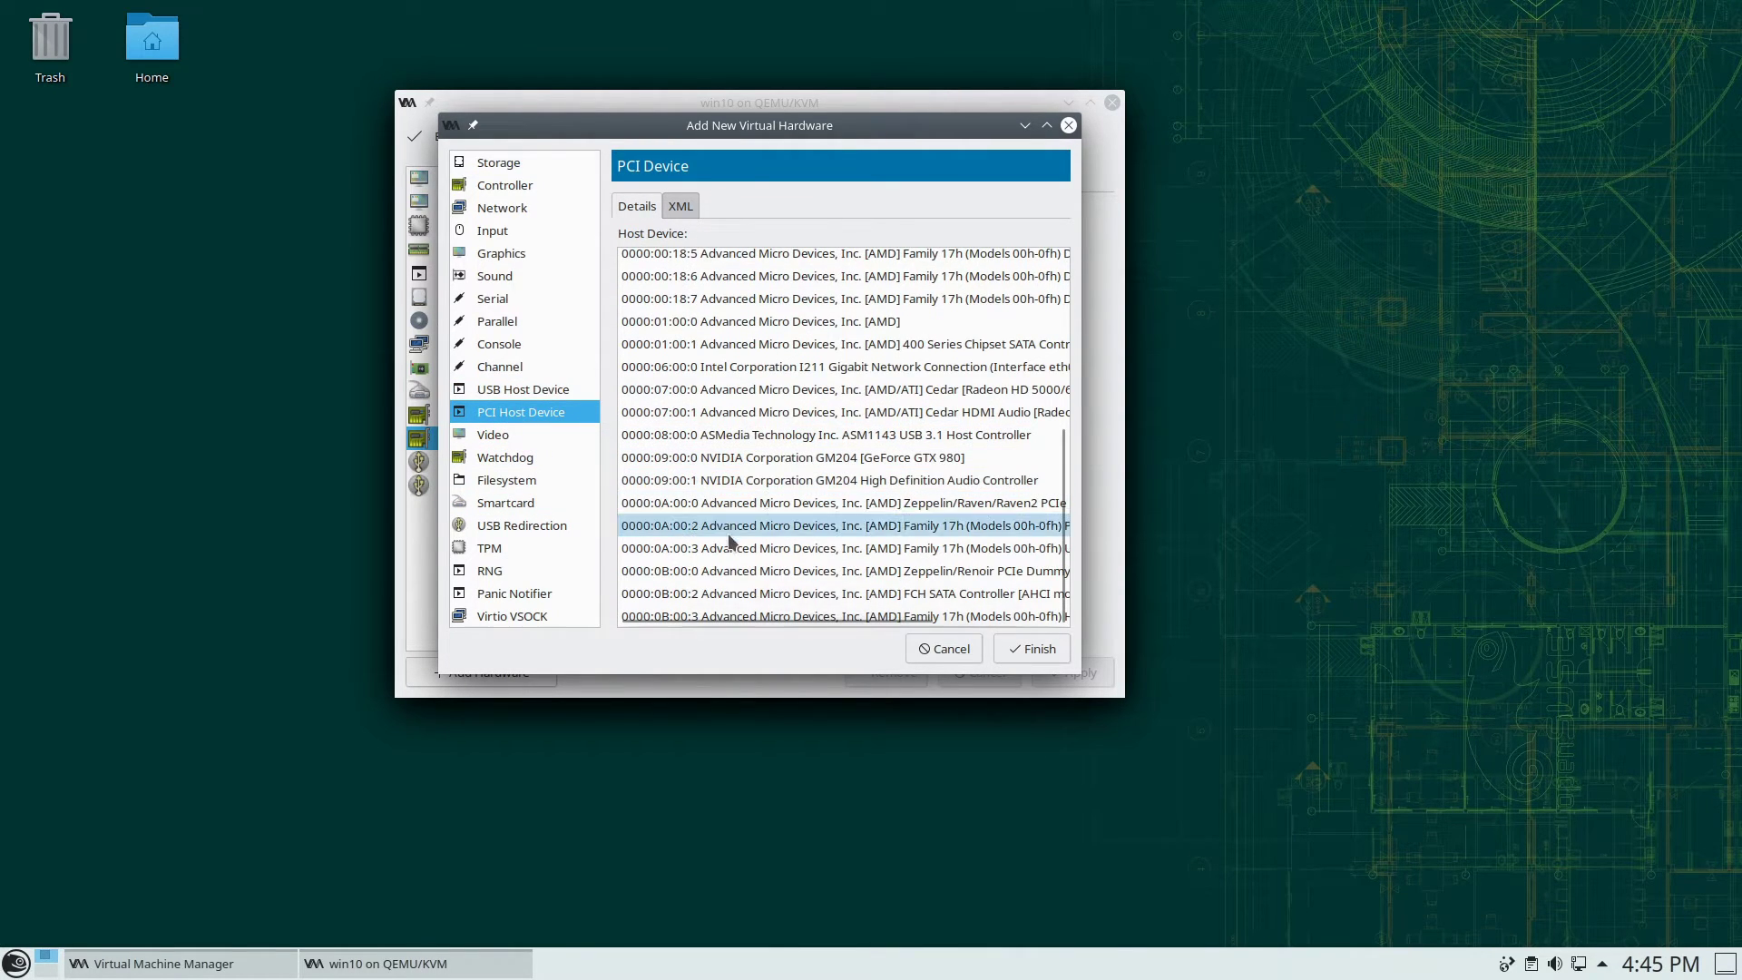
left_click(857, 479)
left_click(1045, 652)
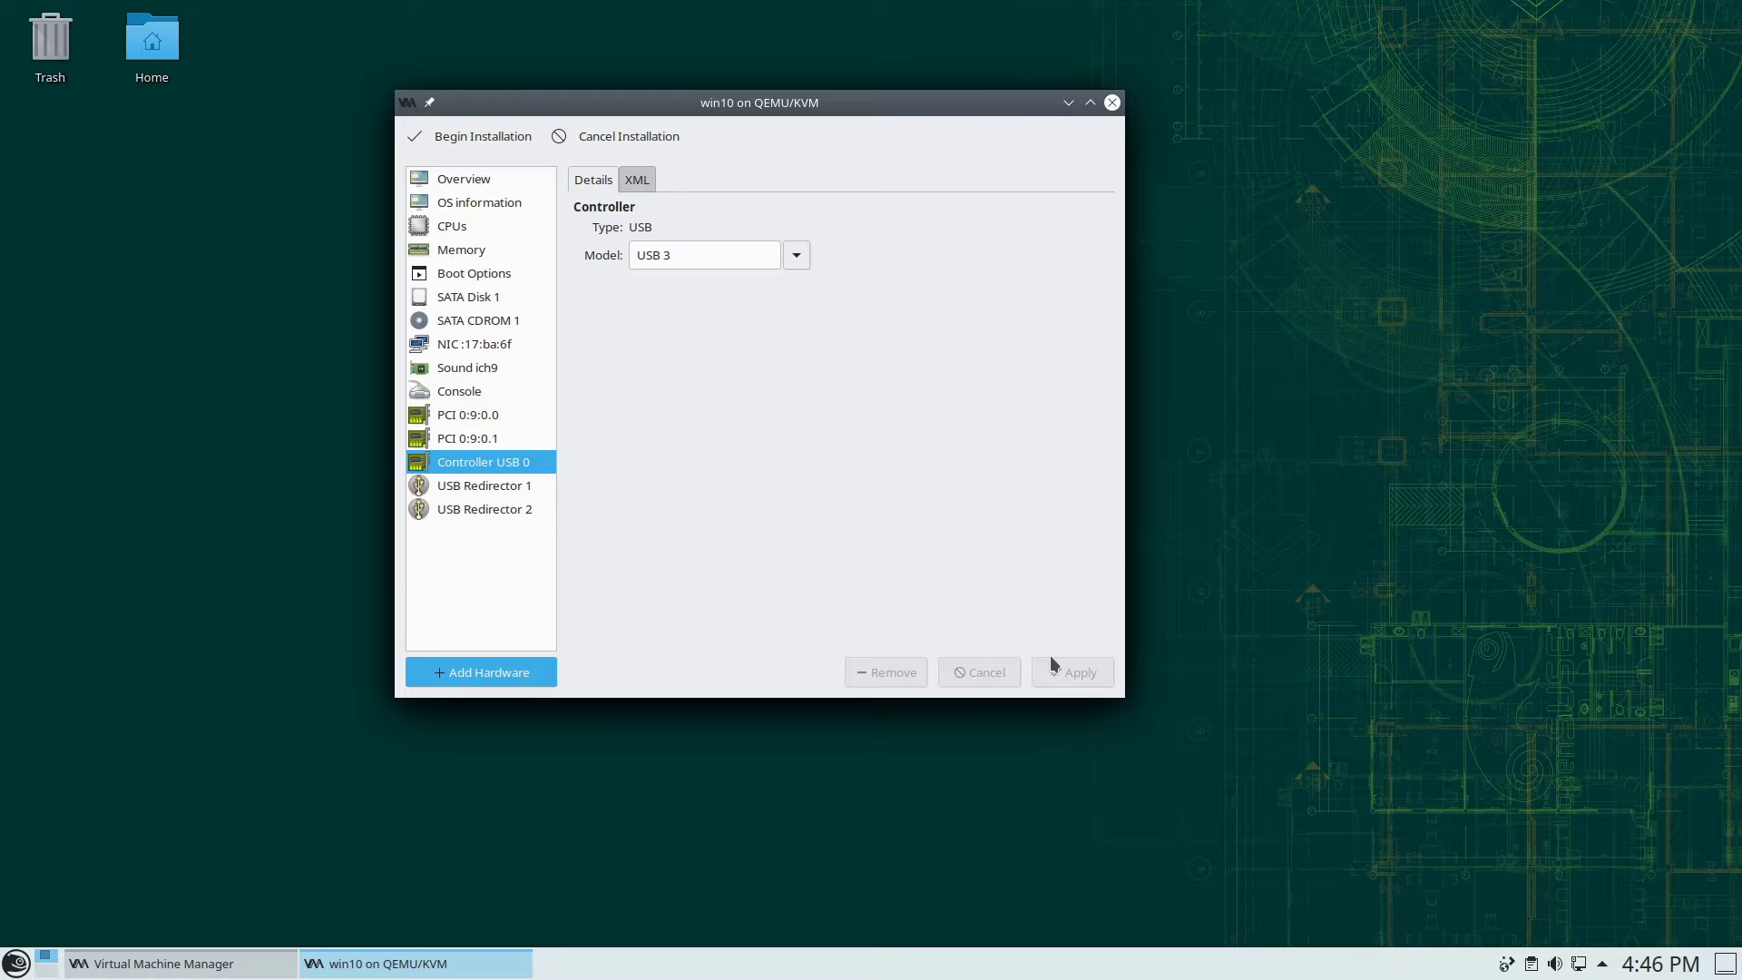
Step: Pass through the USB 3.0 Host Controller 0000:0A:00.3 to win10 as a PCI host device
left_click(468, 667)
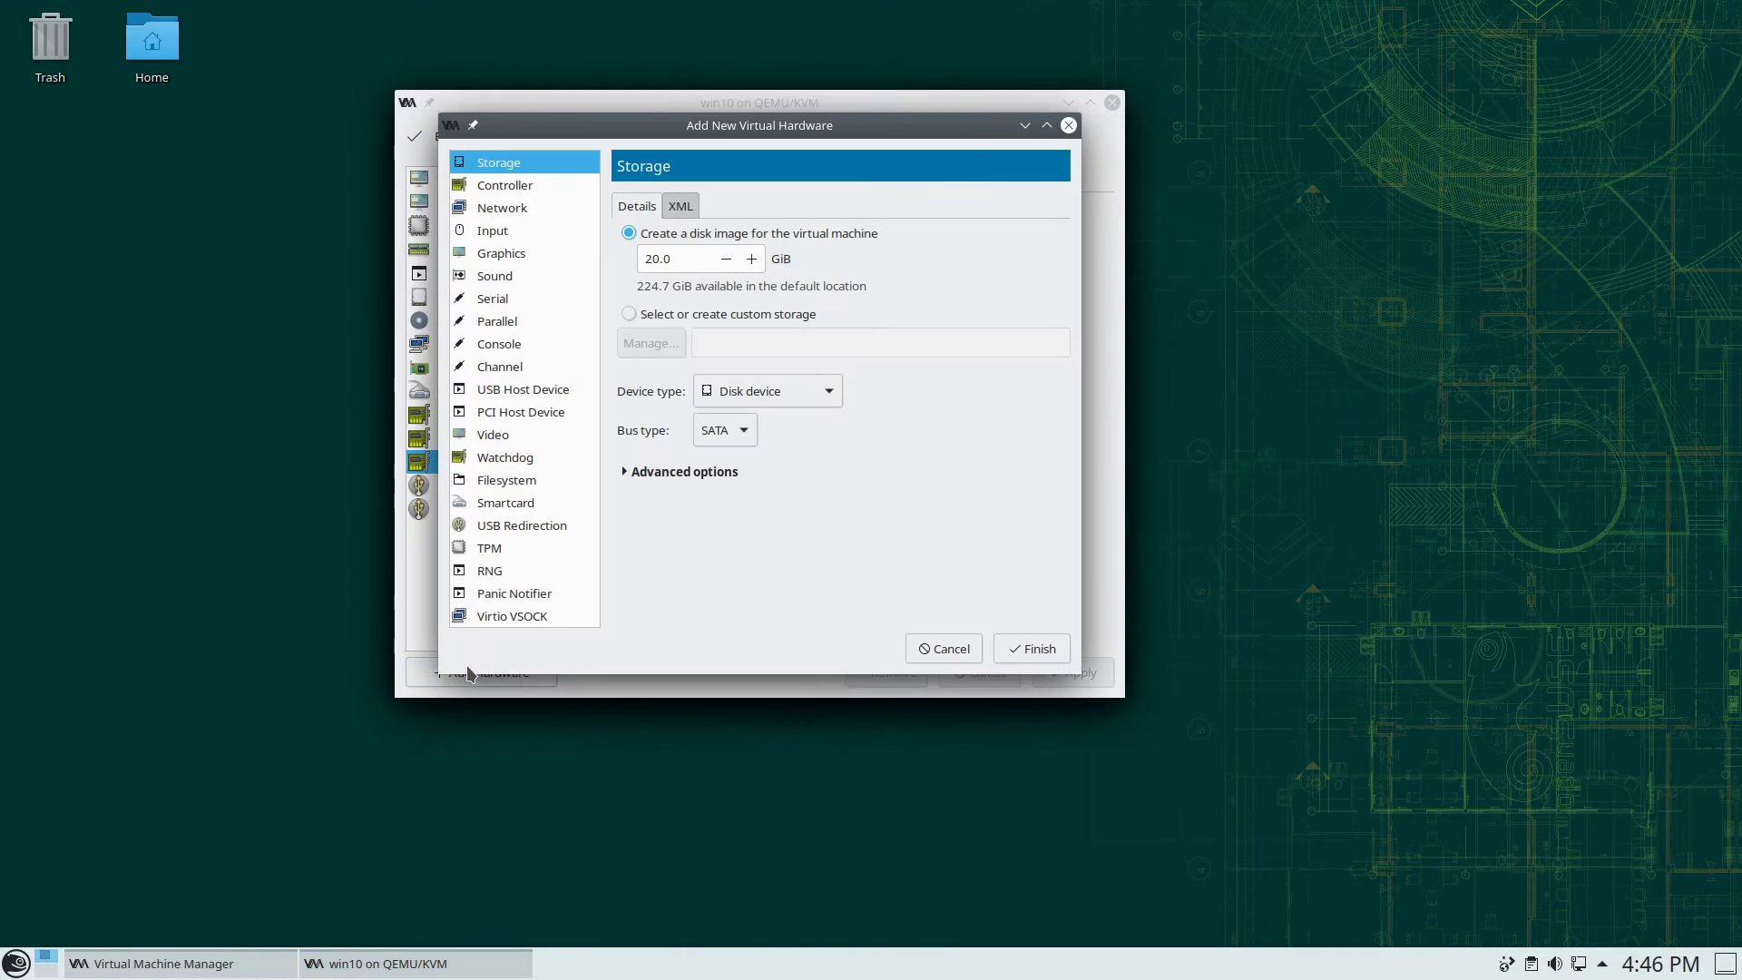
left_click(535, 389)
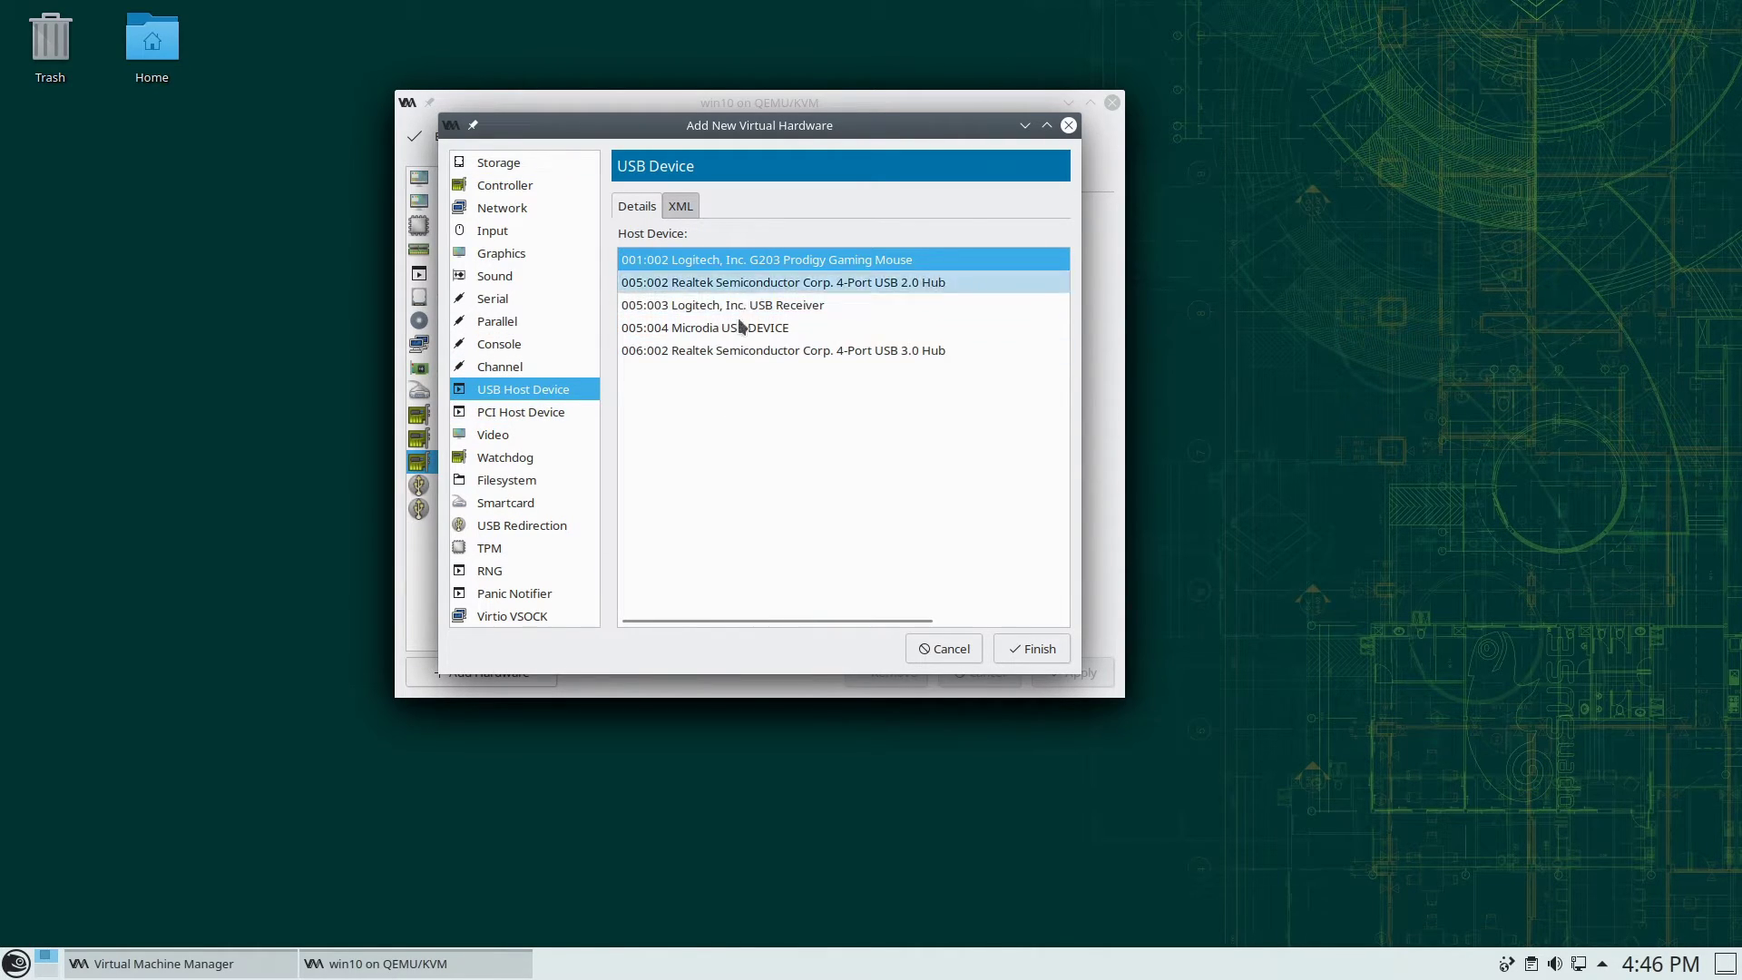
left_click(572, 413)
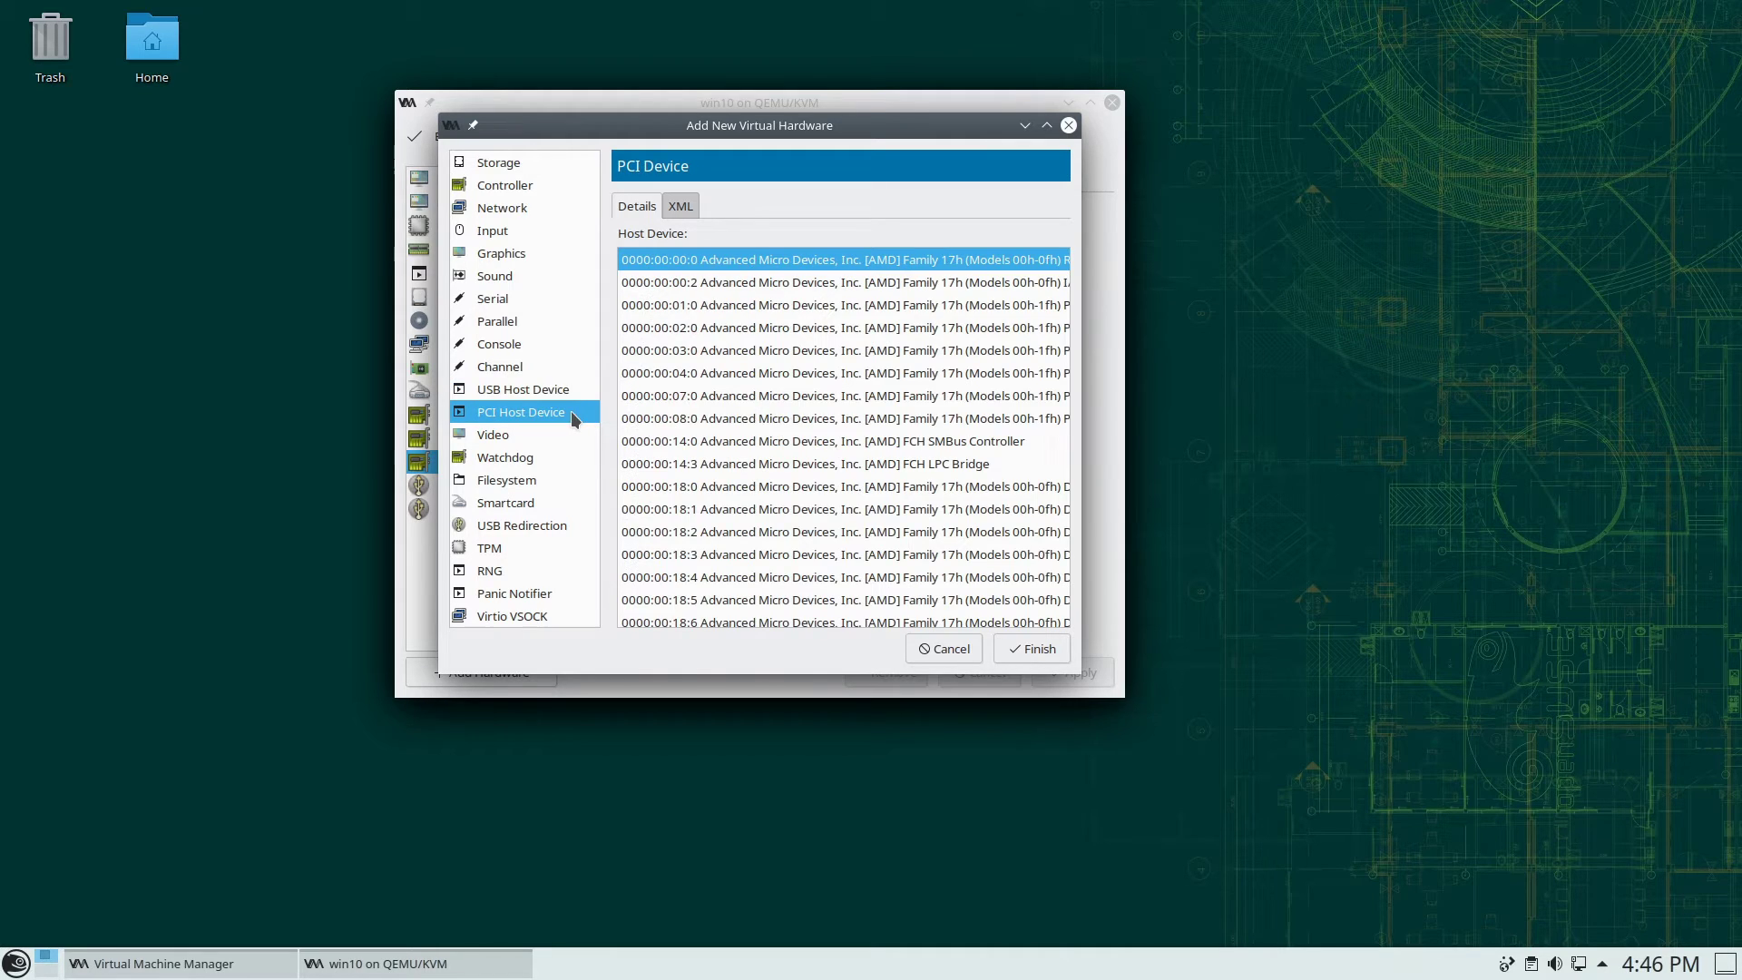
scroll(780, 454, "down", 5)
scroll(760, 437, "down", 2)
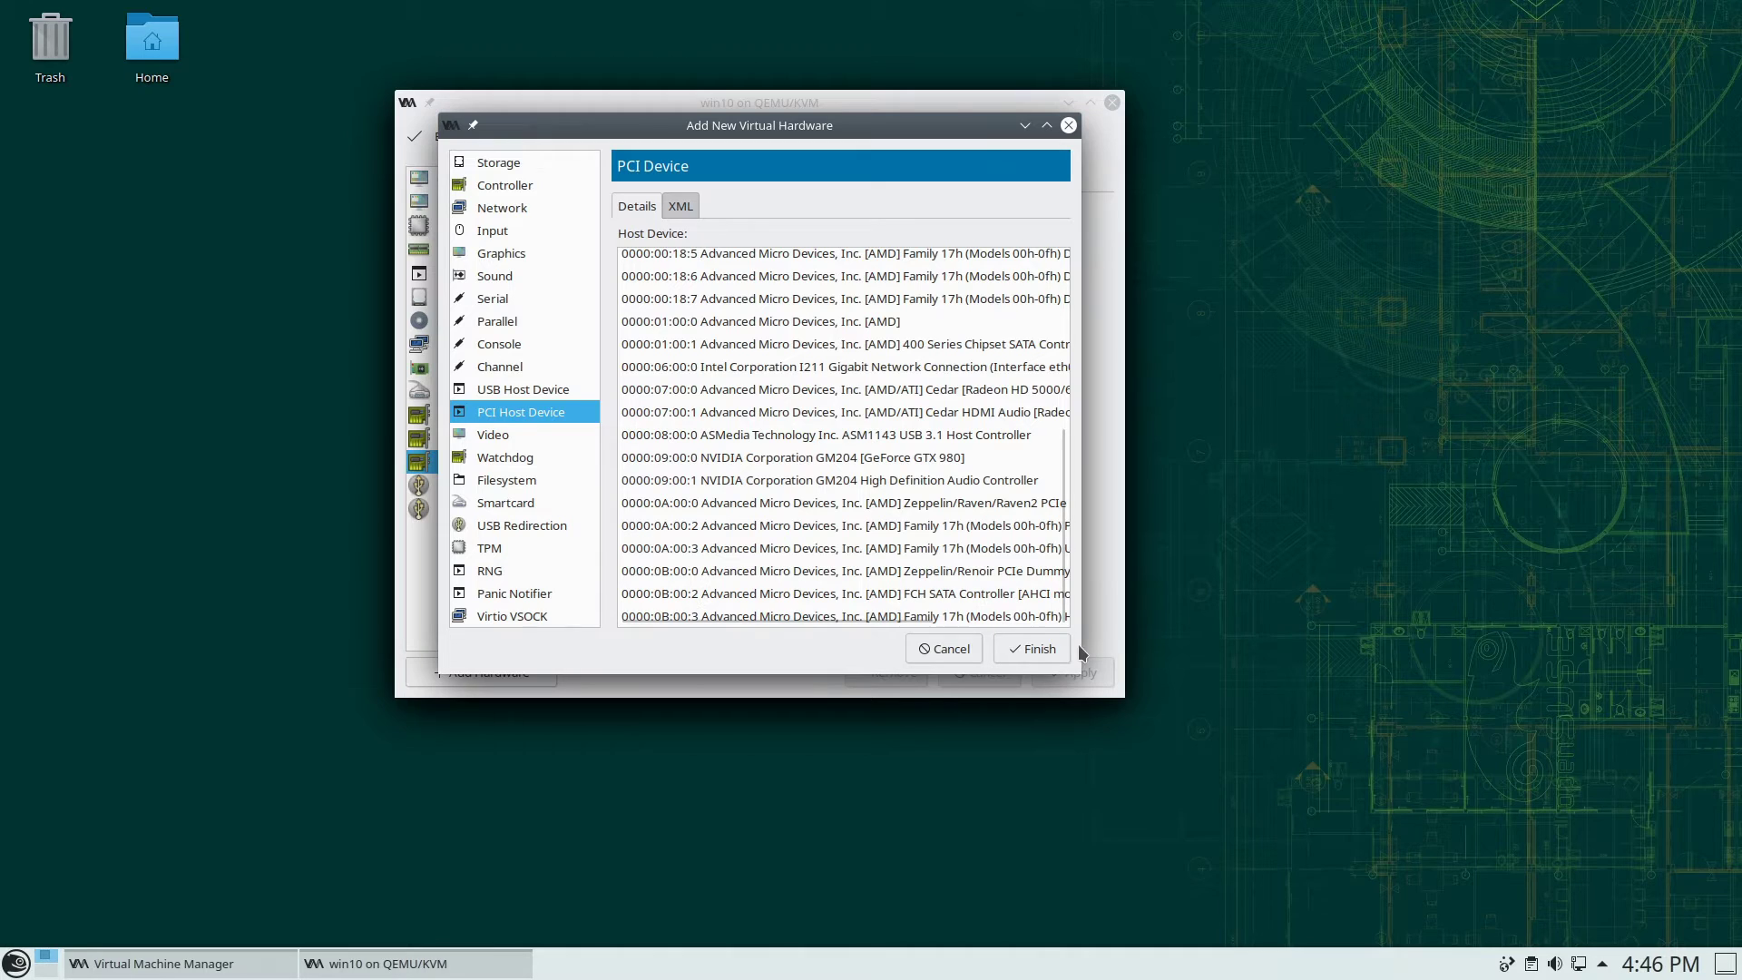
left_click_drag(1082, 681, 1445, 757)
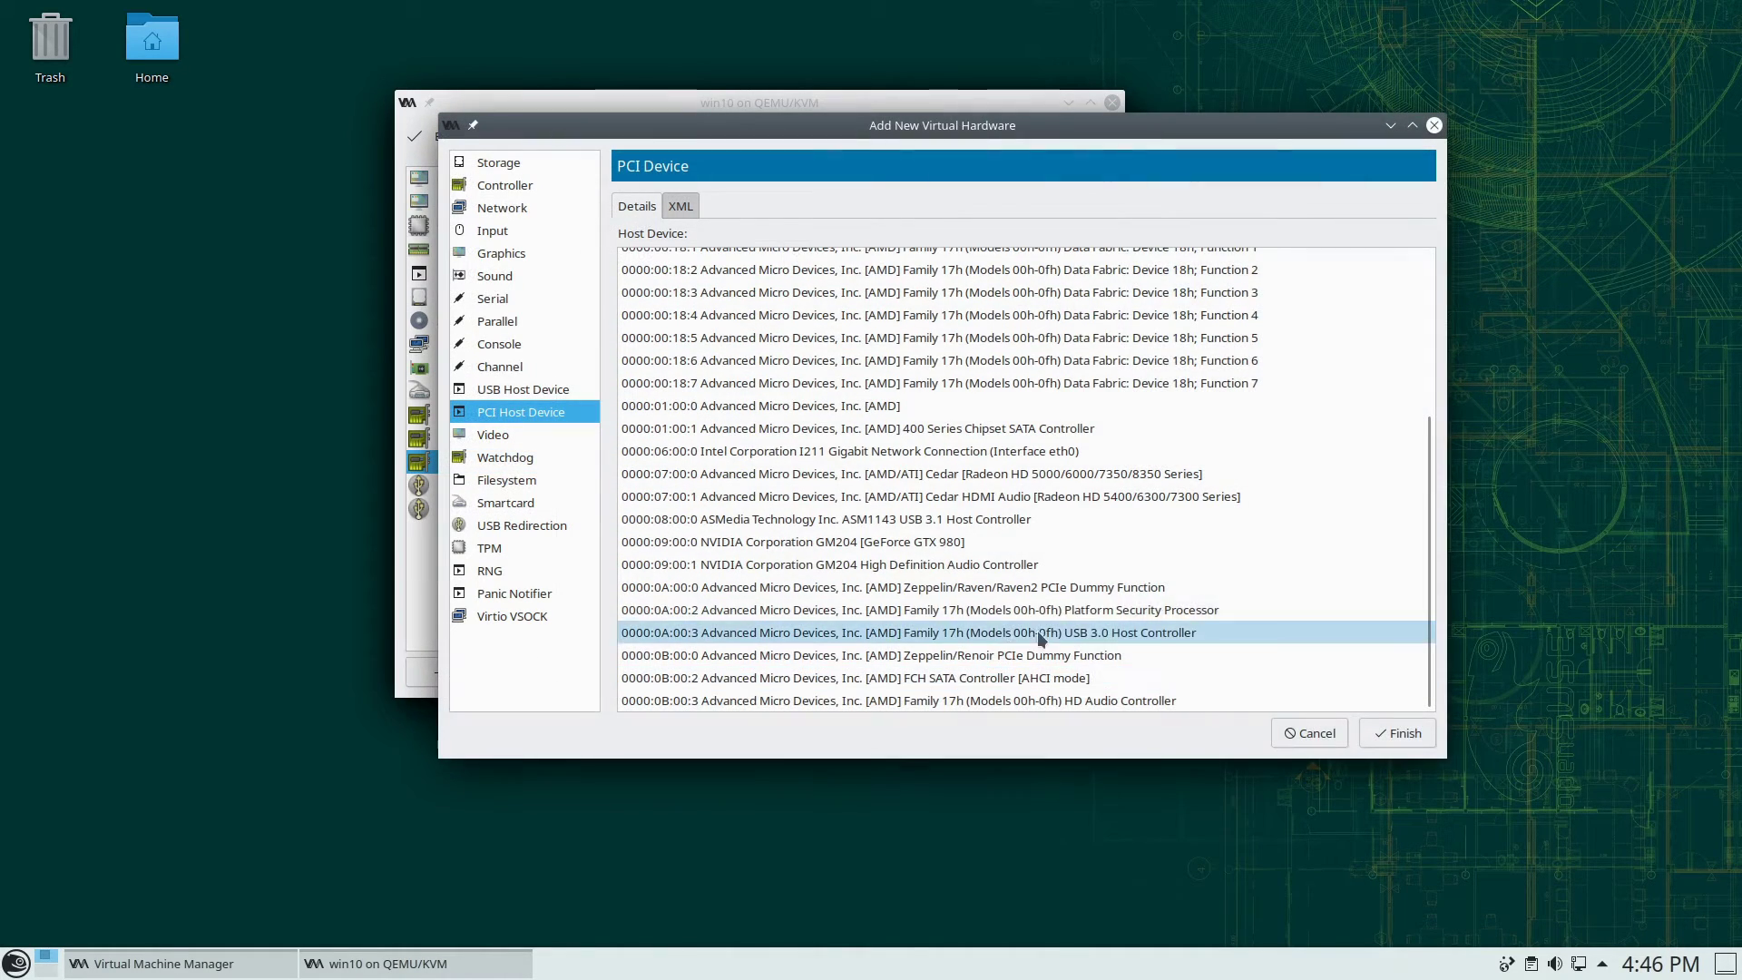
left_click(907, 633)
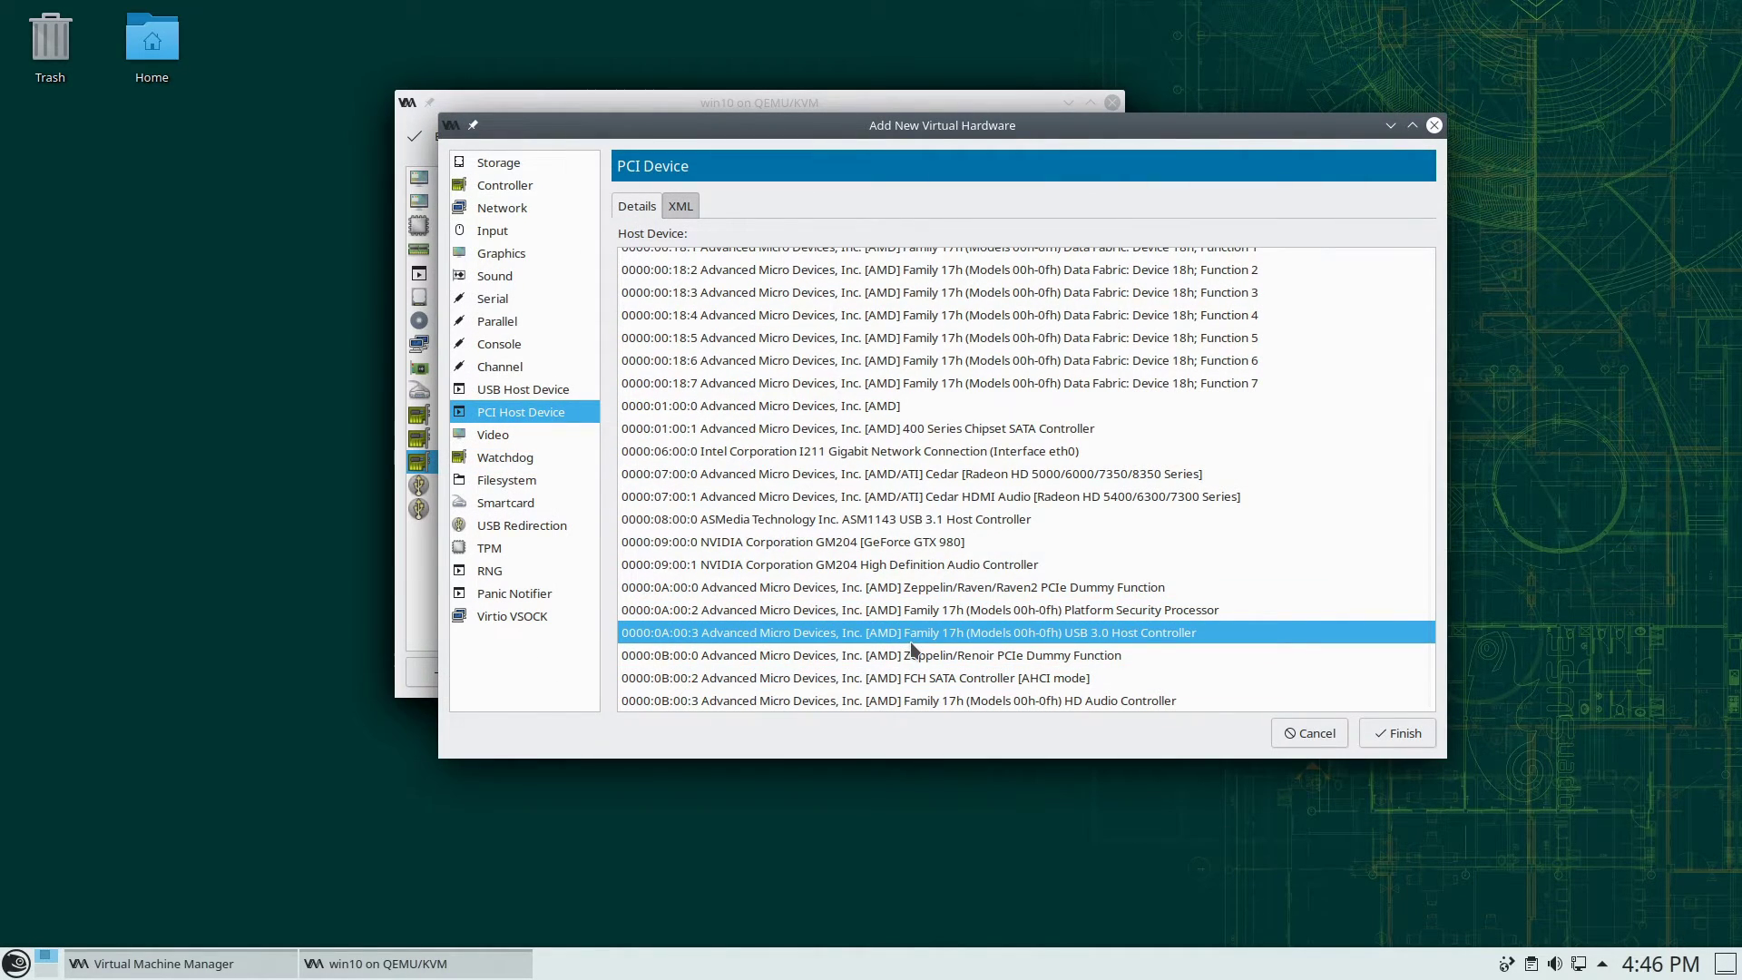
left_click(1408, 742)
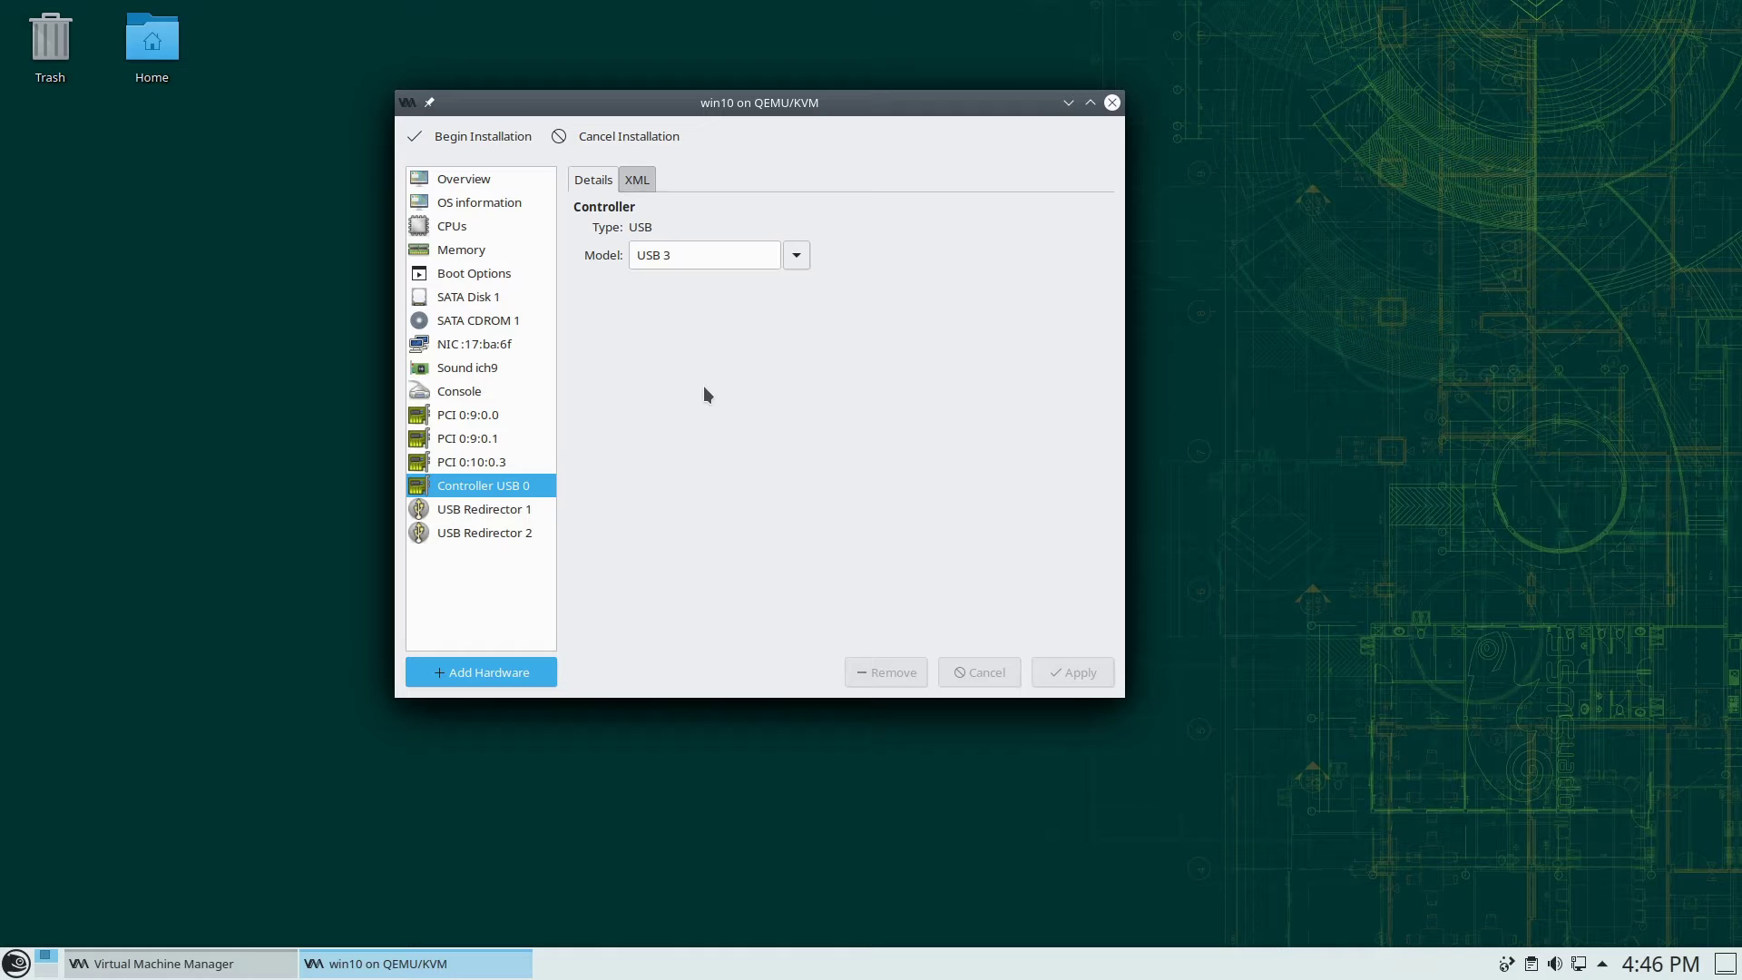
Step: In win10's Boot Options, disable SATA Disk 1, enable SATA CDROM 1 and apply
left_click(505, 274)
left_click(597, 321)
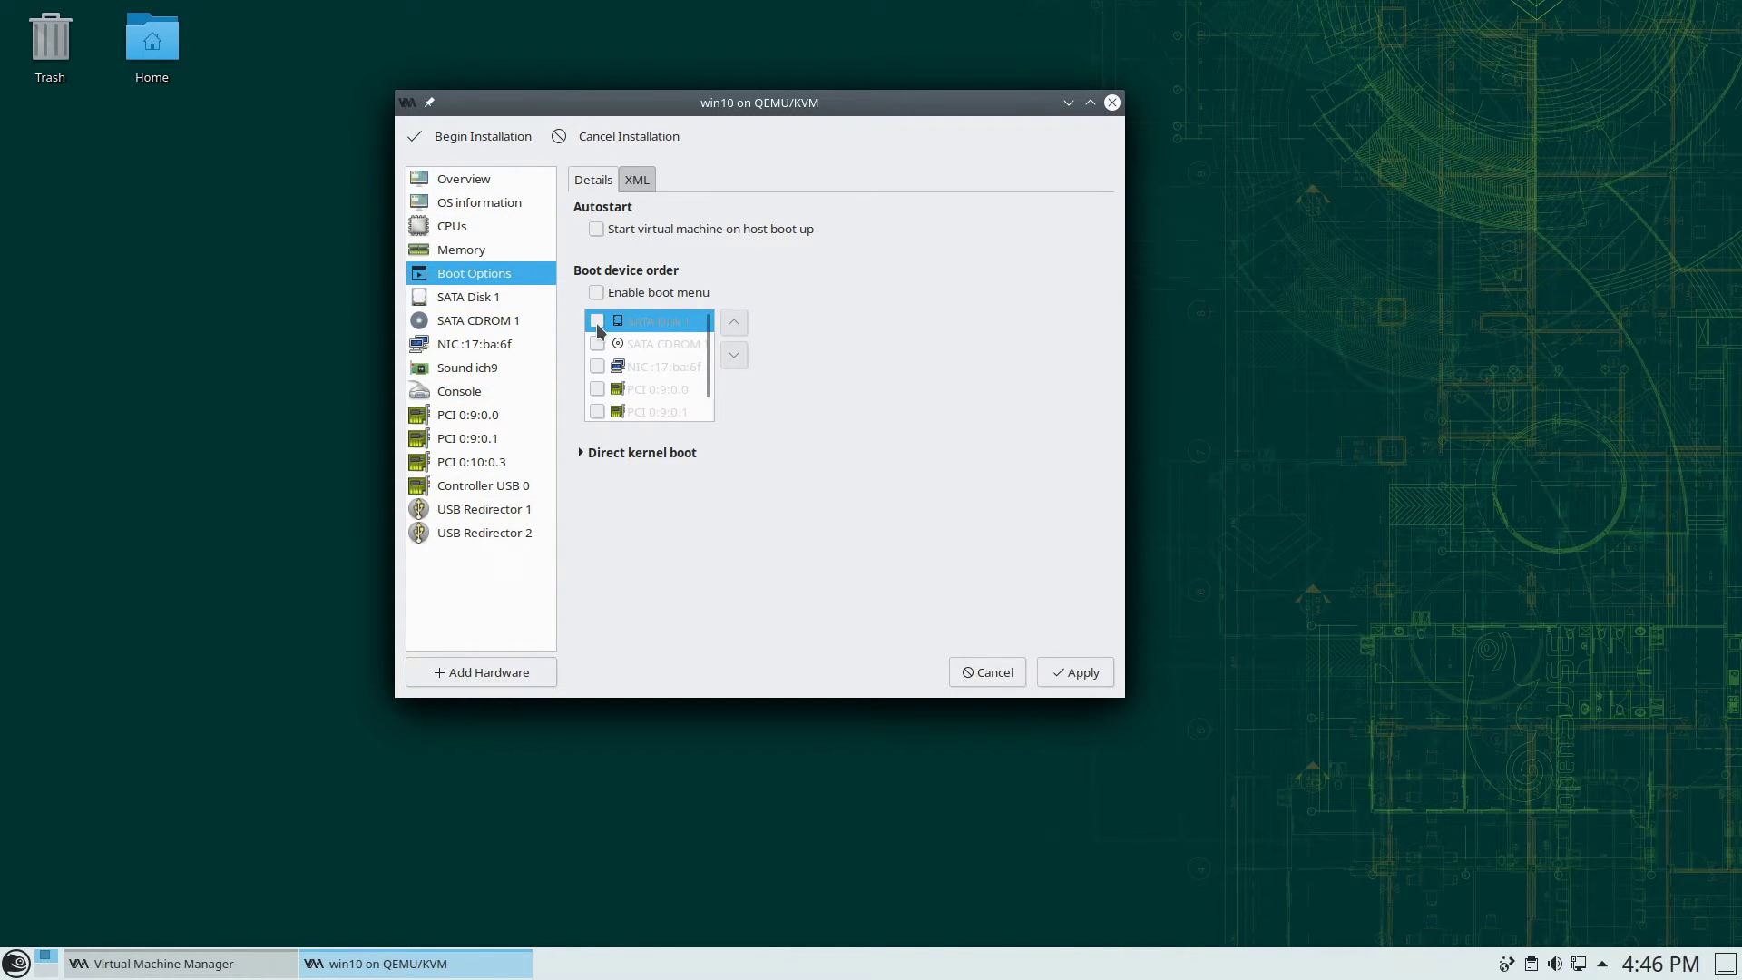
left_click(597, 343)
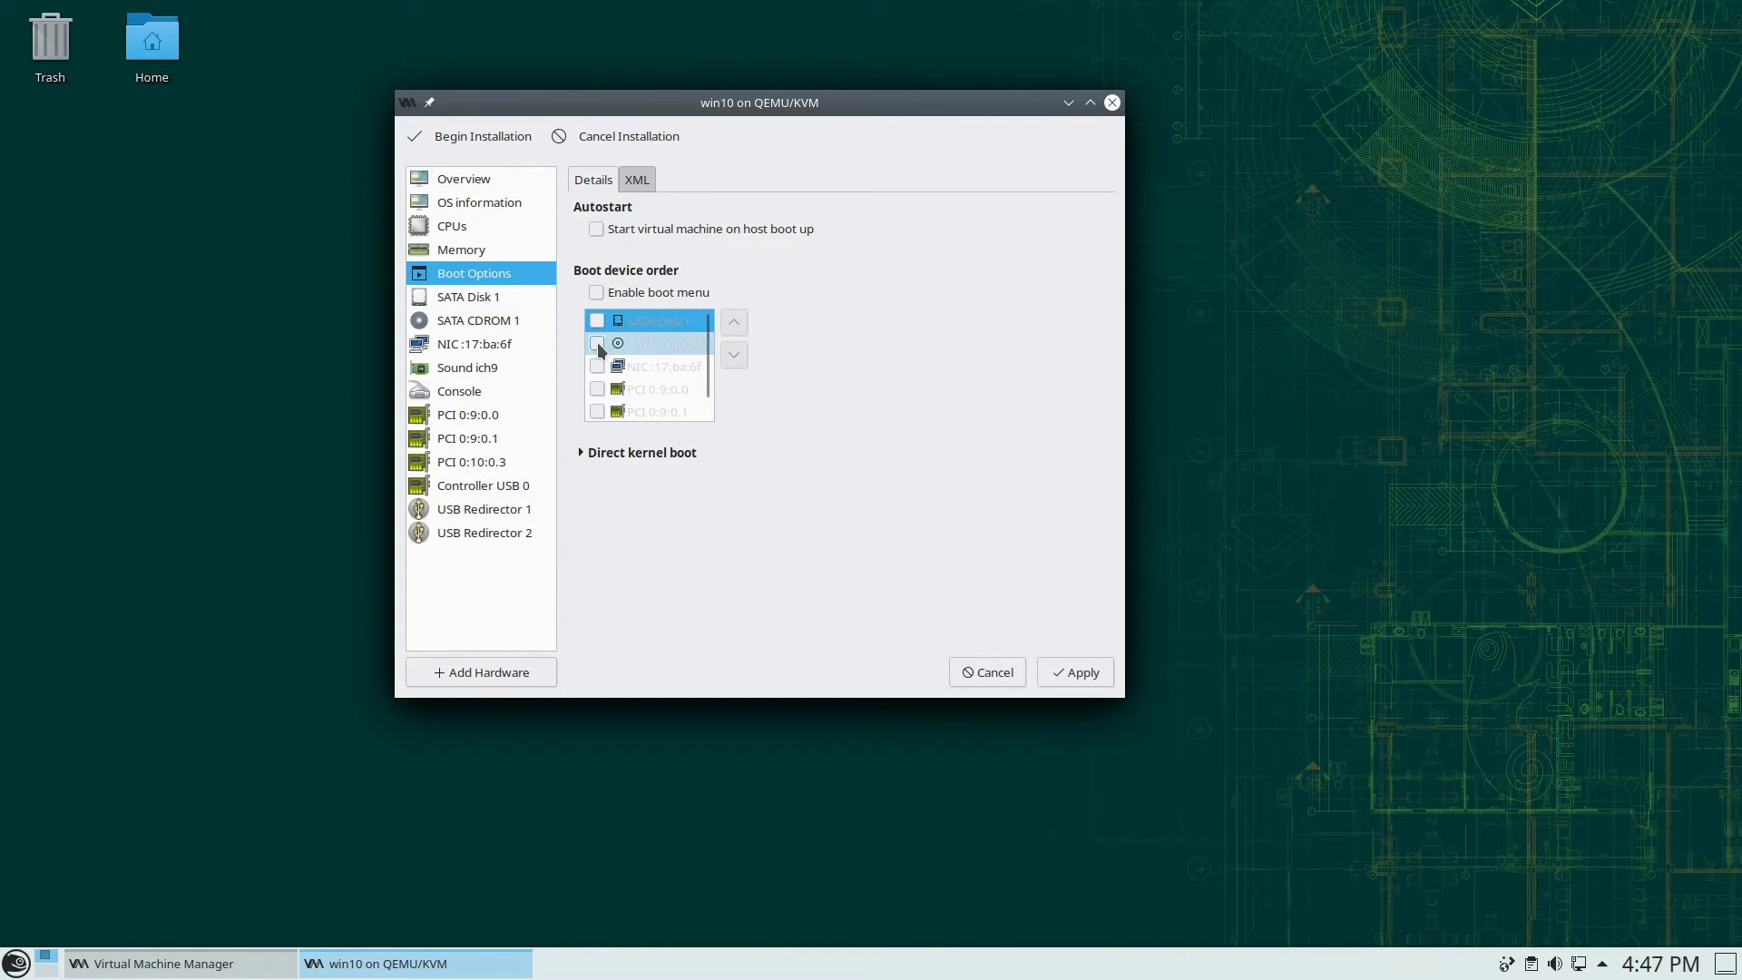
left_click(1077, 673)
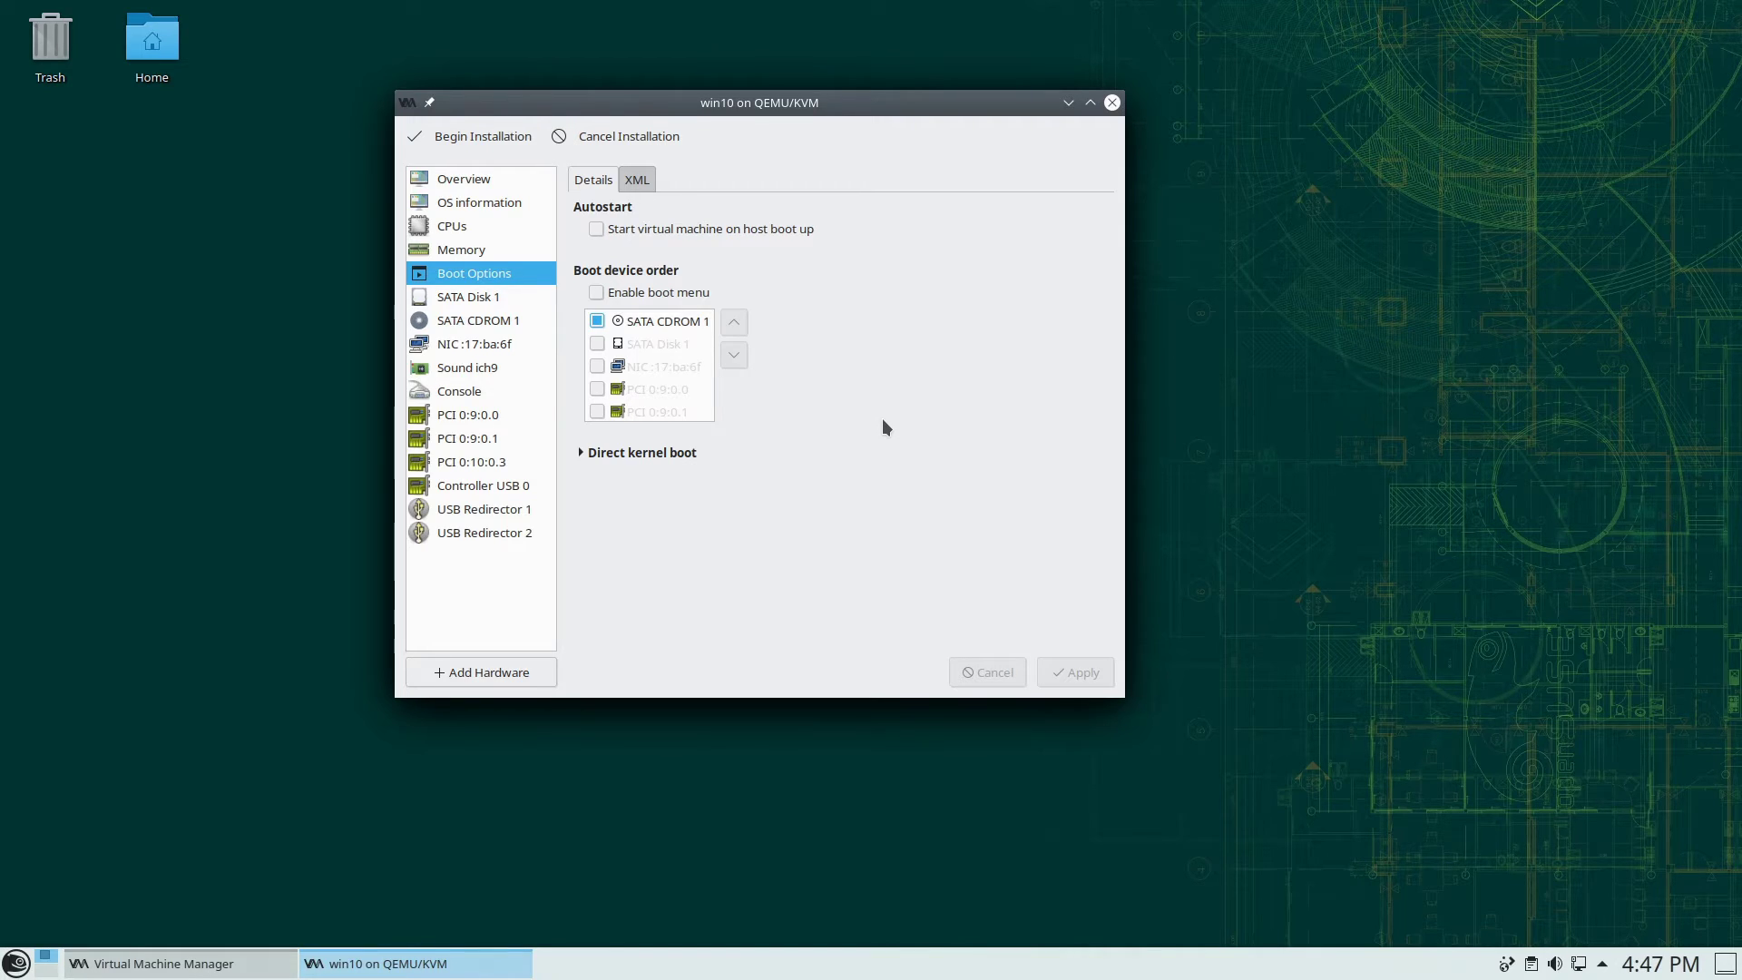
left_click(693, 324)
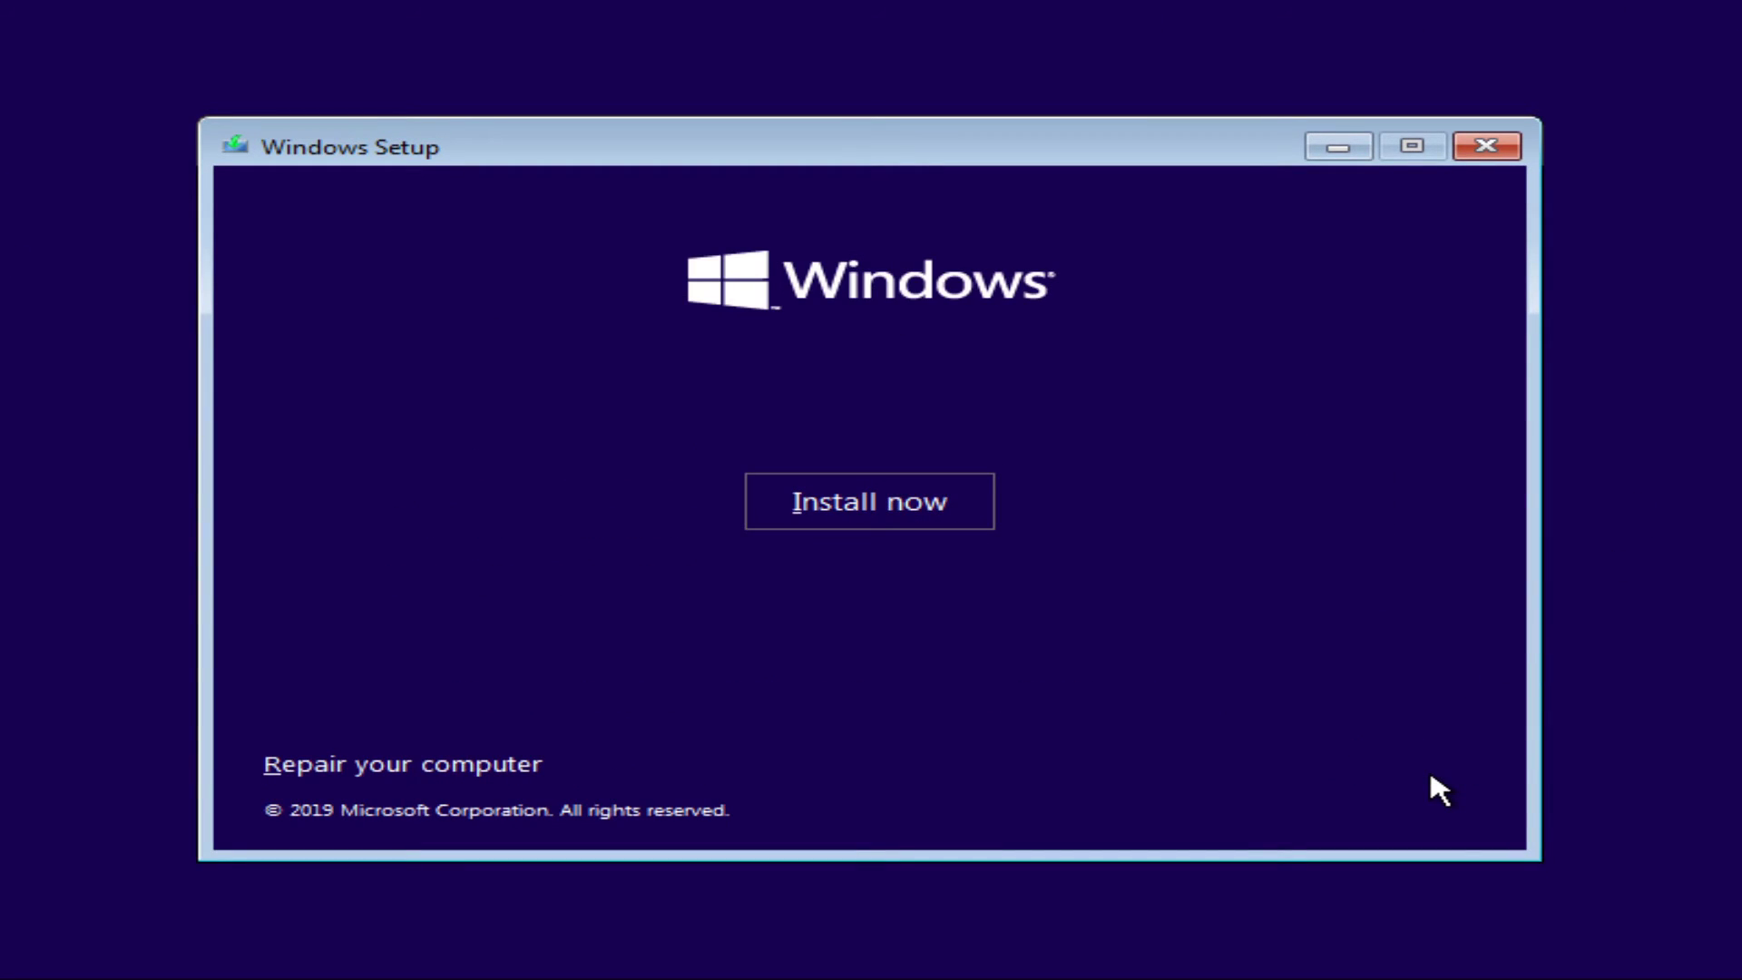
Step: Start the Windows 10 installation from the installer's Install now screen
left_click(859, 497)
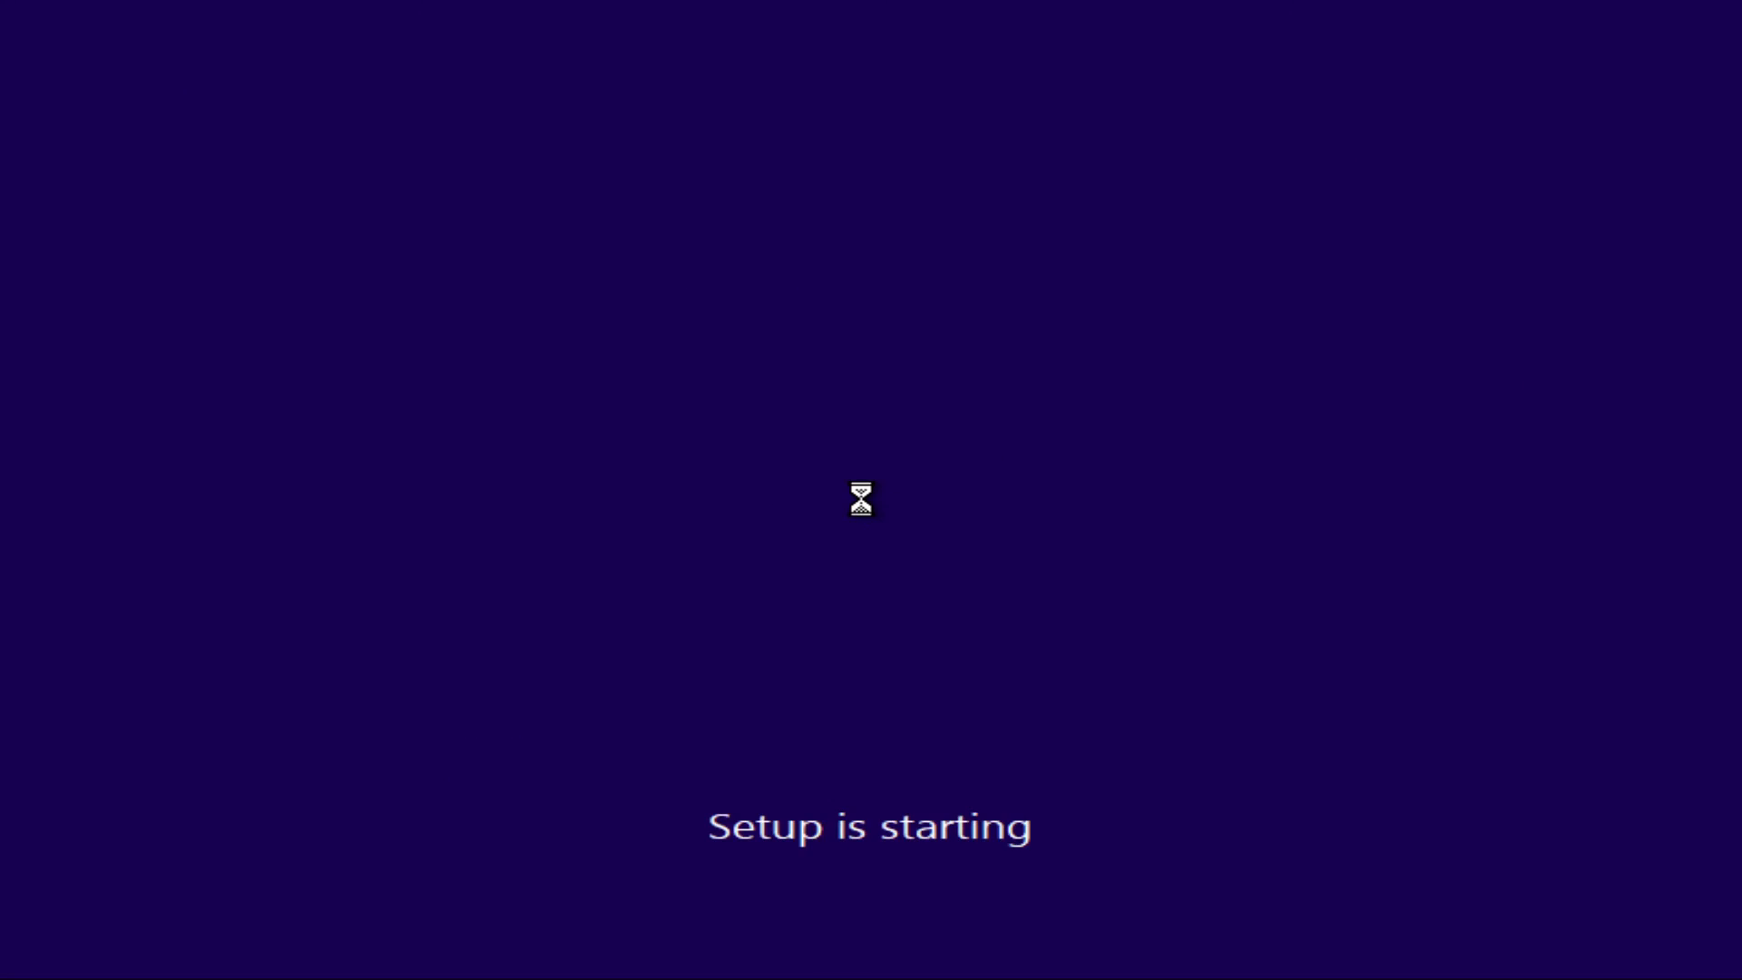
Step: Skip the product key, choose the Windows edition and pick a Custom installation
left_click(895, 887)
left_click(1384, 767)
left_click(300, 397)
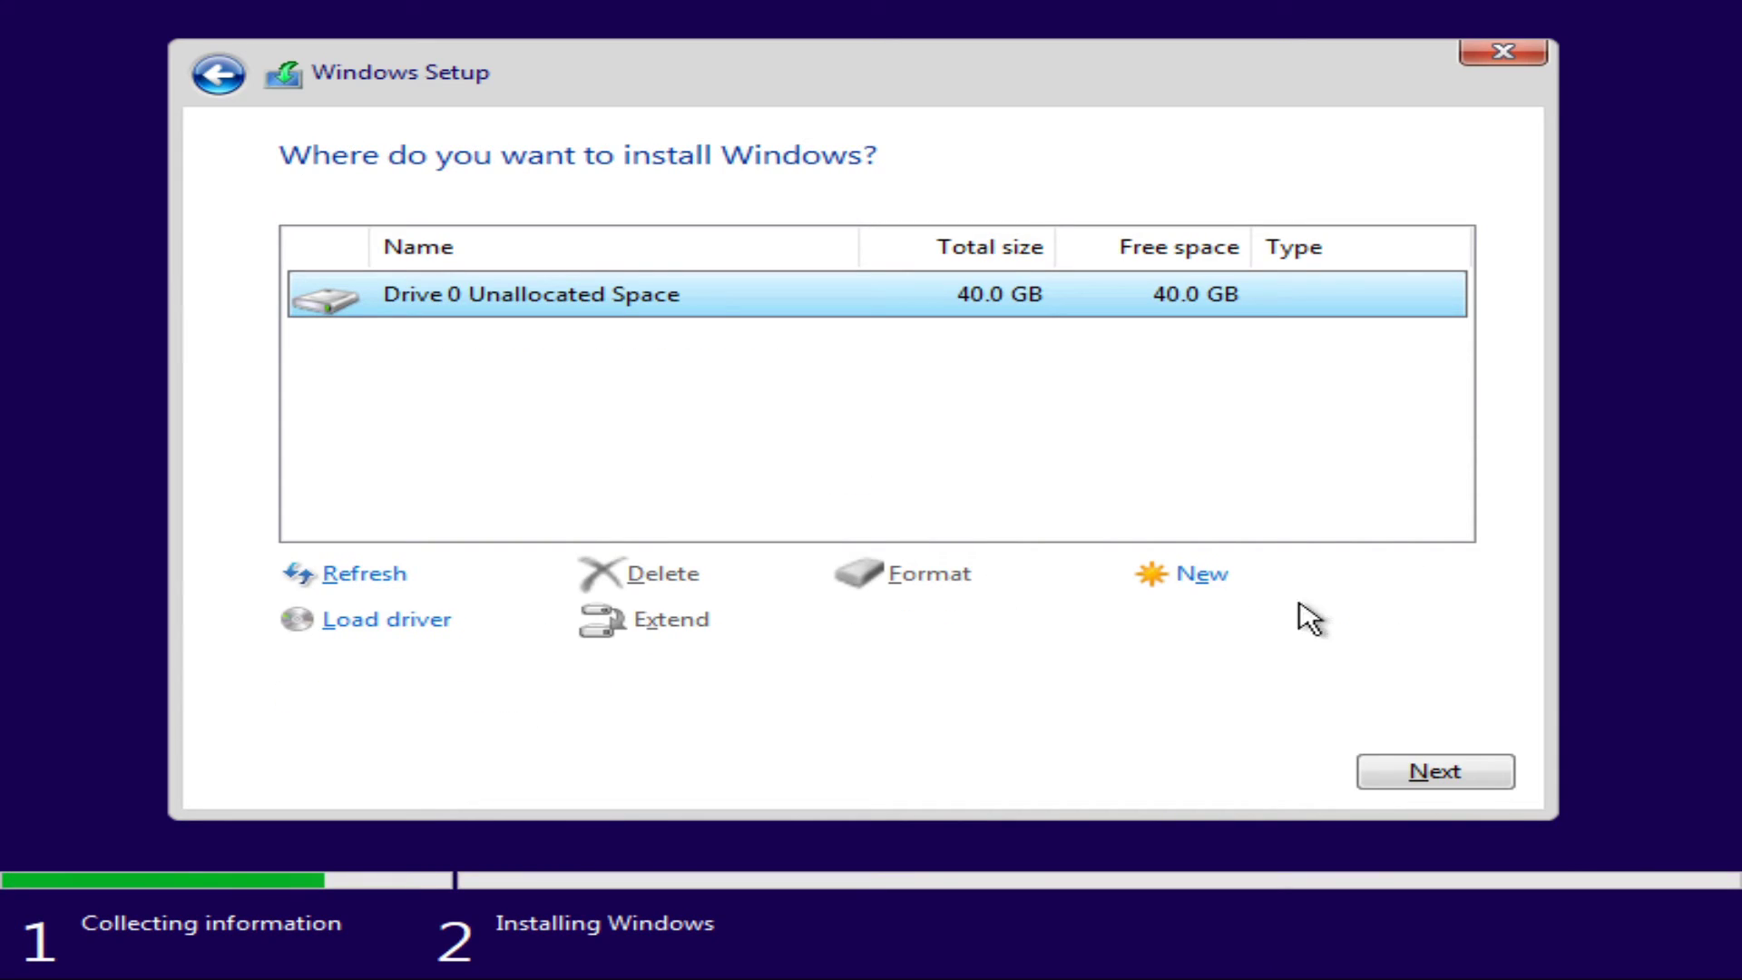
Step: Create a 40960 MB partition on Drive 0 and install Windows onto Partition 4
left_click(1207, 579)
left_click(1264, 630)
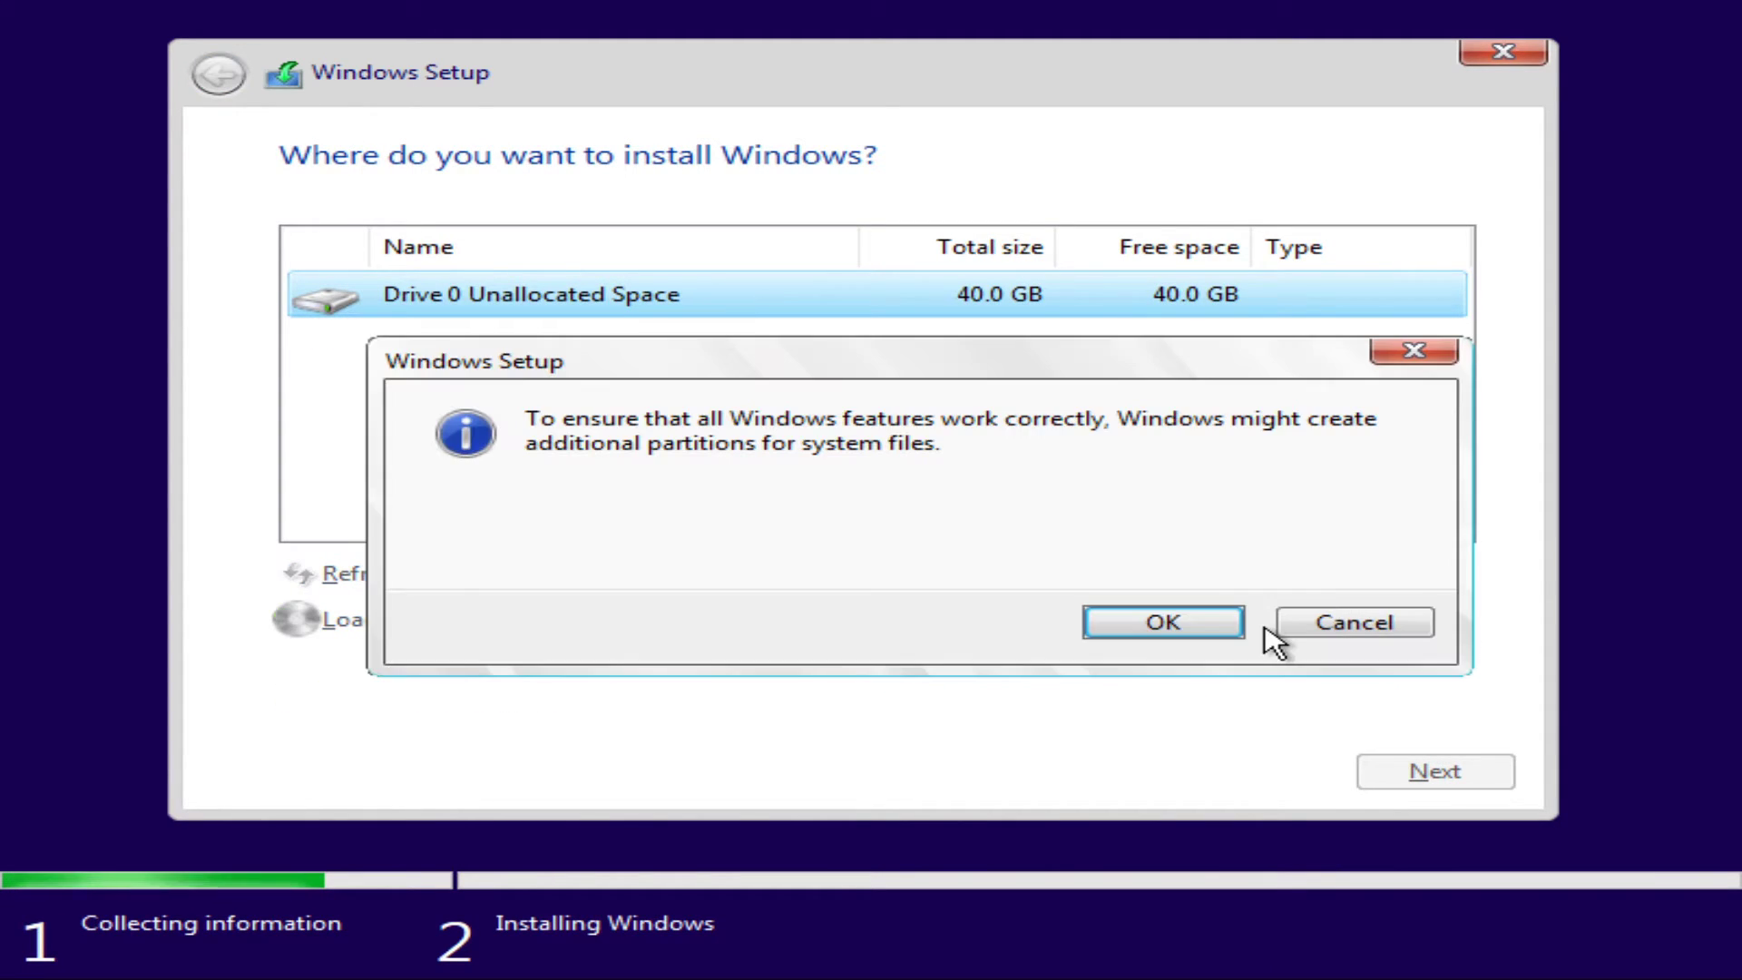
left_click(1207, 626)
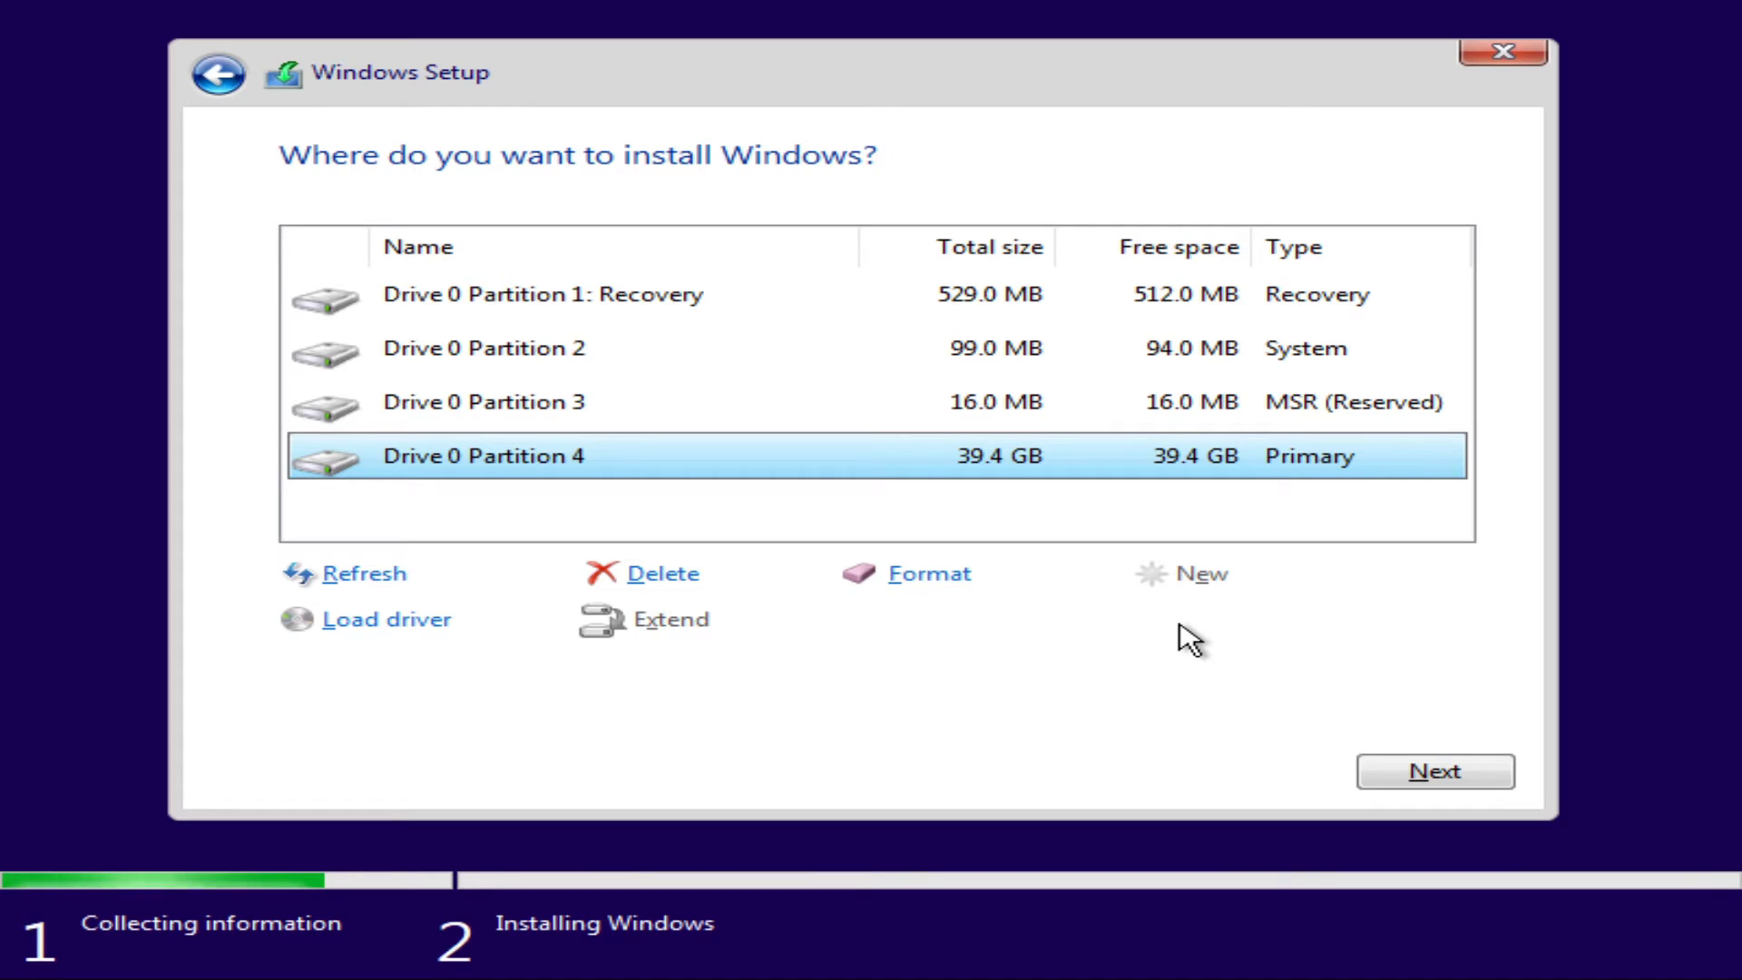
left_click(1436, 776)
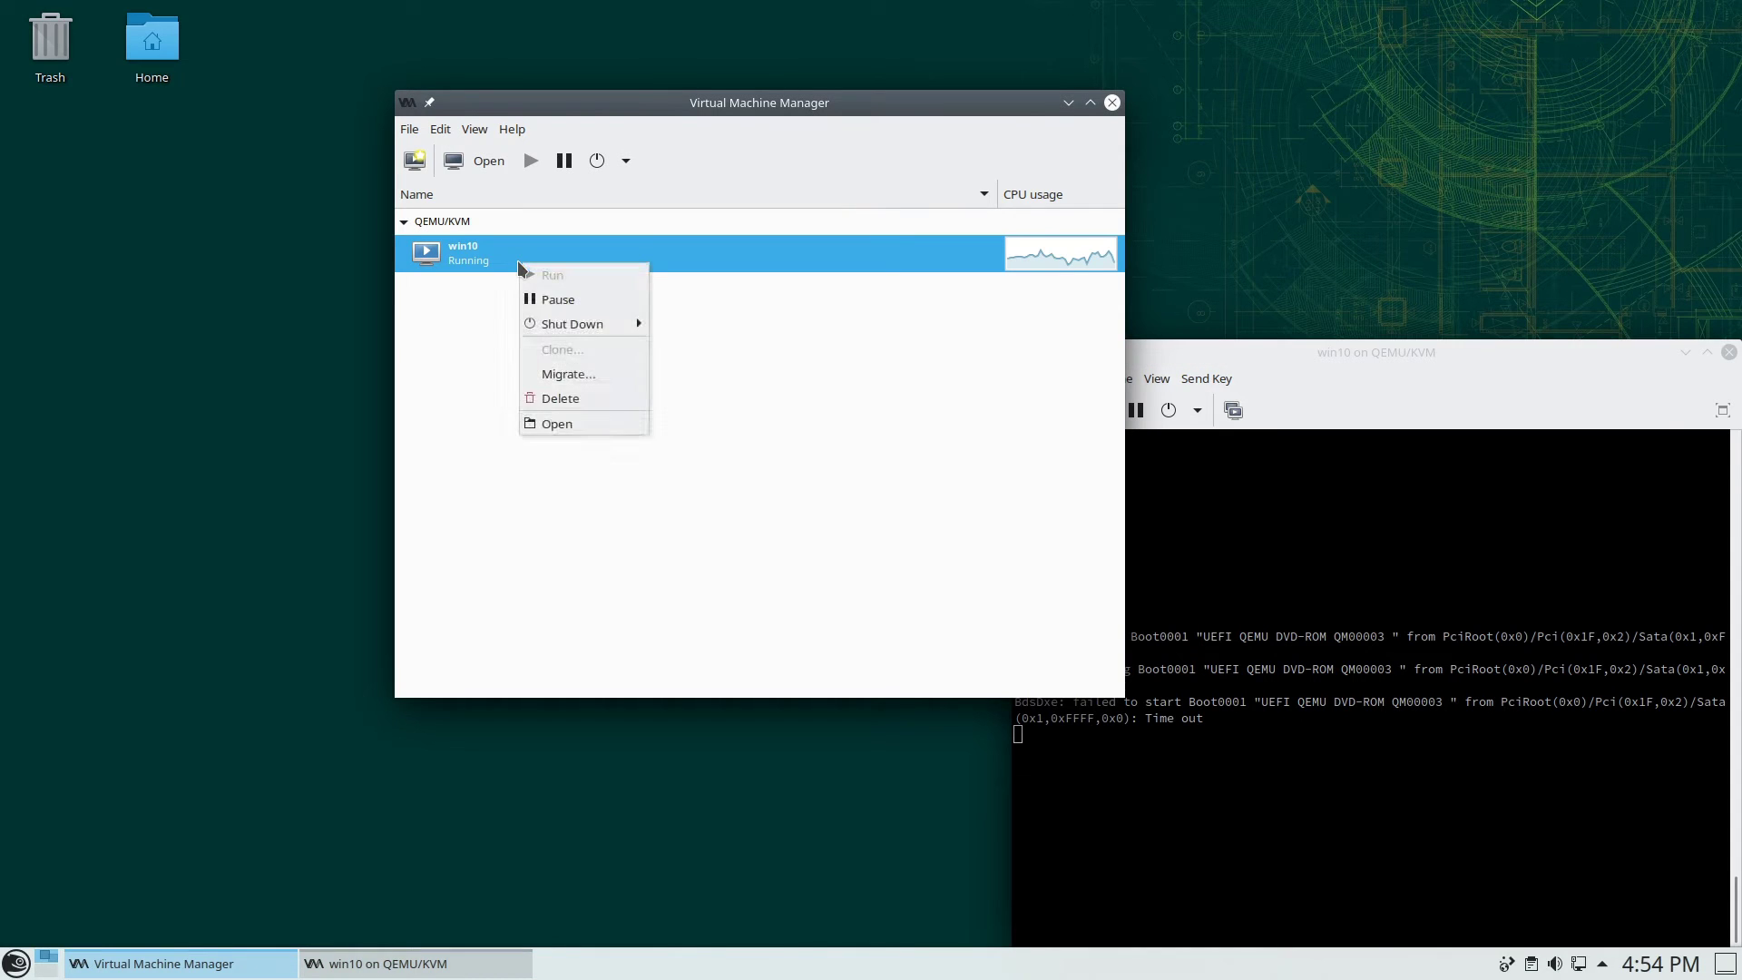
Step: Force off the running win10 VM and dismiss the wallet-creation prompt
mouse_move(571, 324)
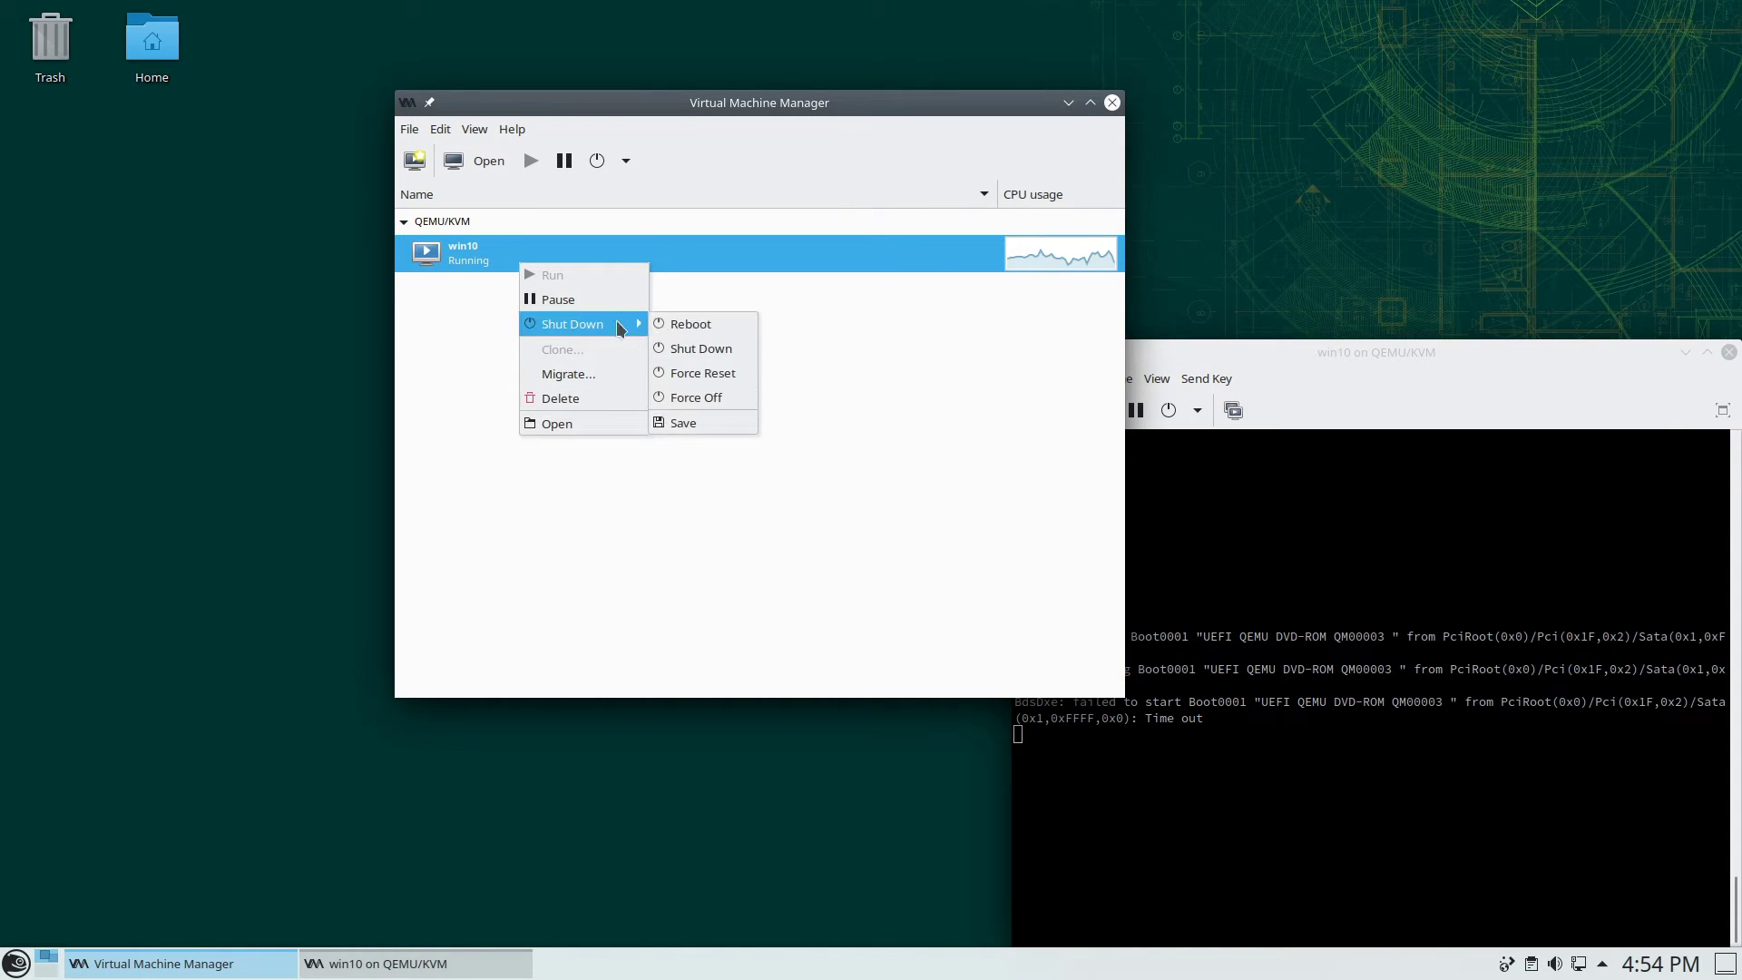
left_click(754, 400)
left_click(836, 531)
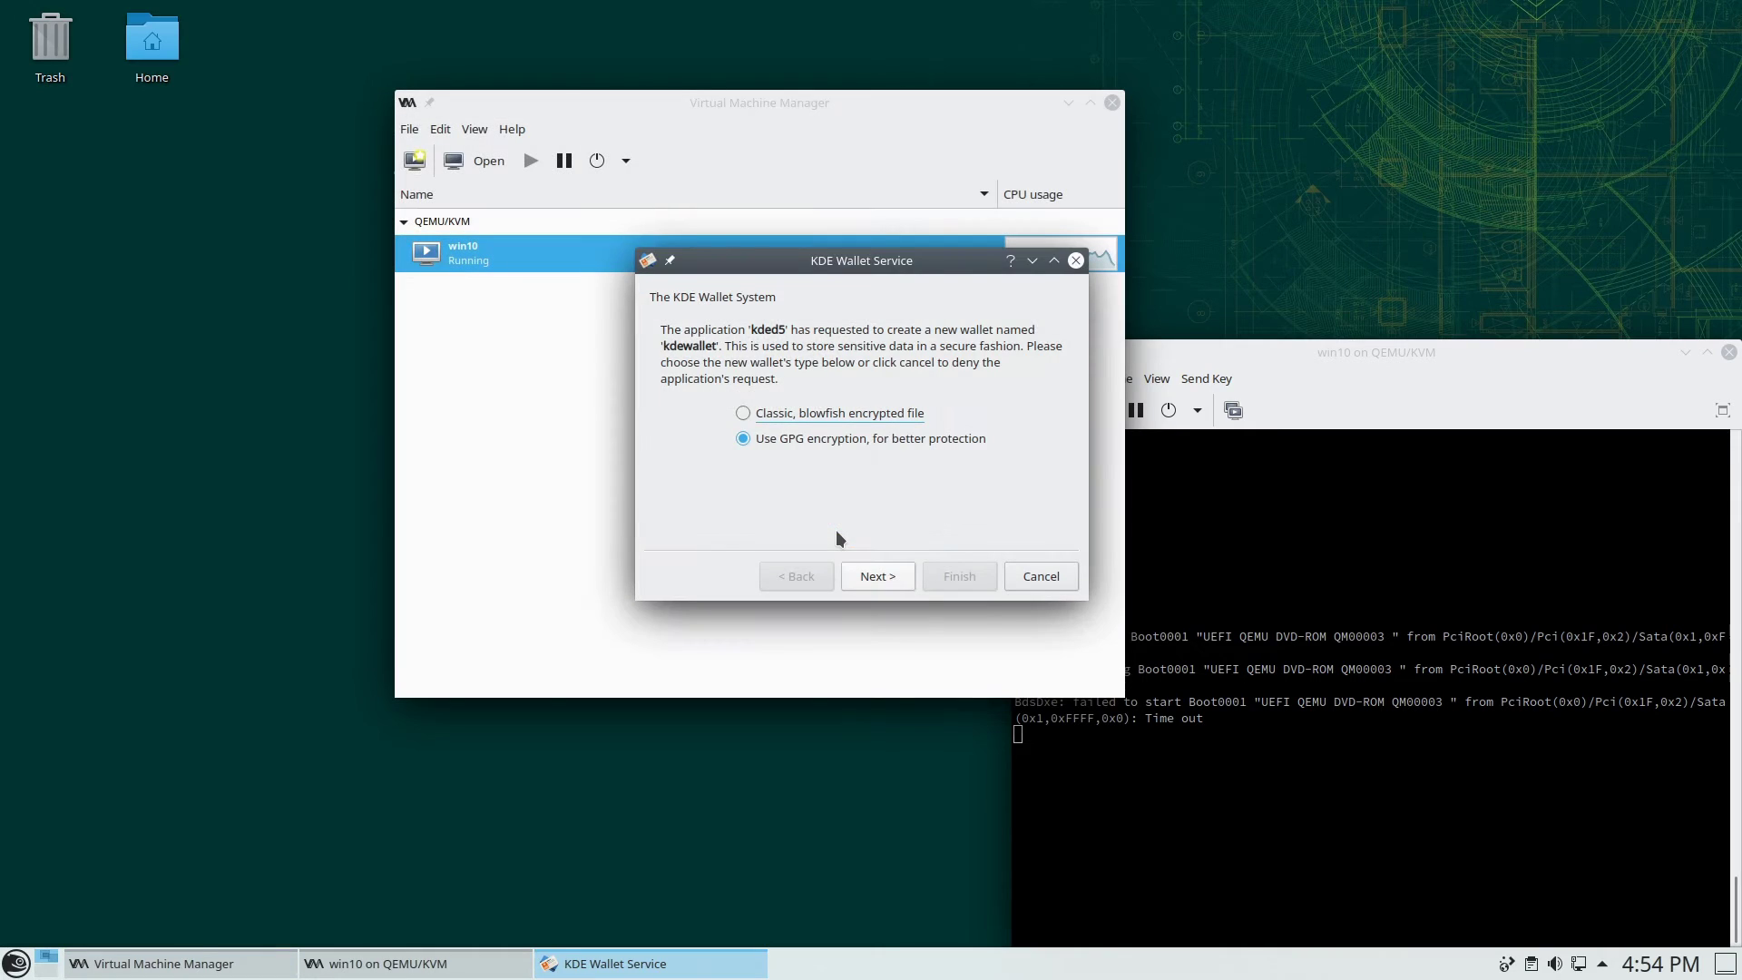
left_click(1034, 577)
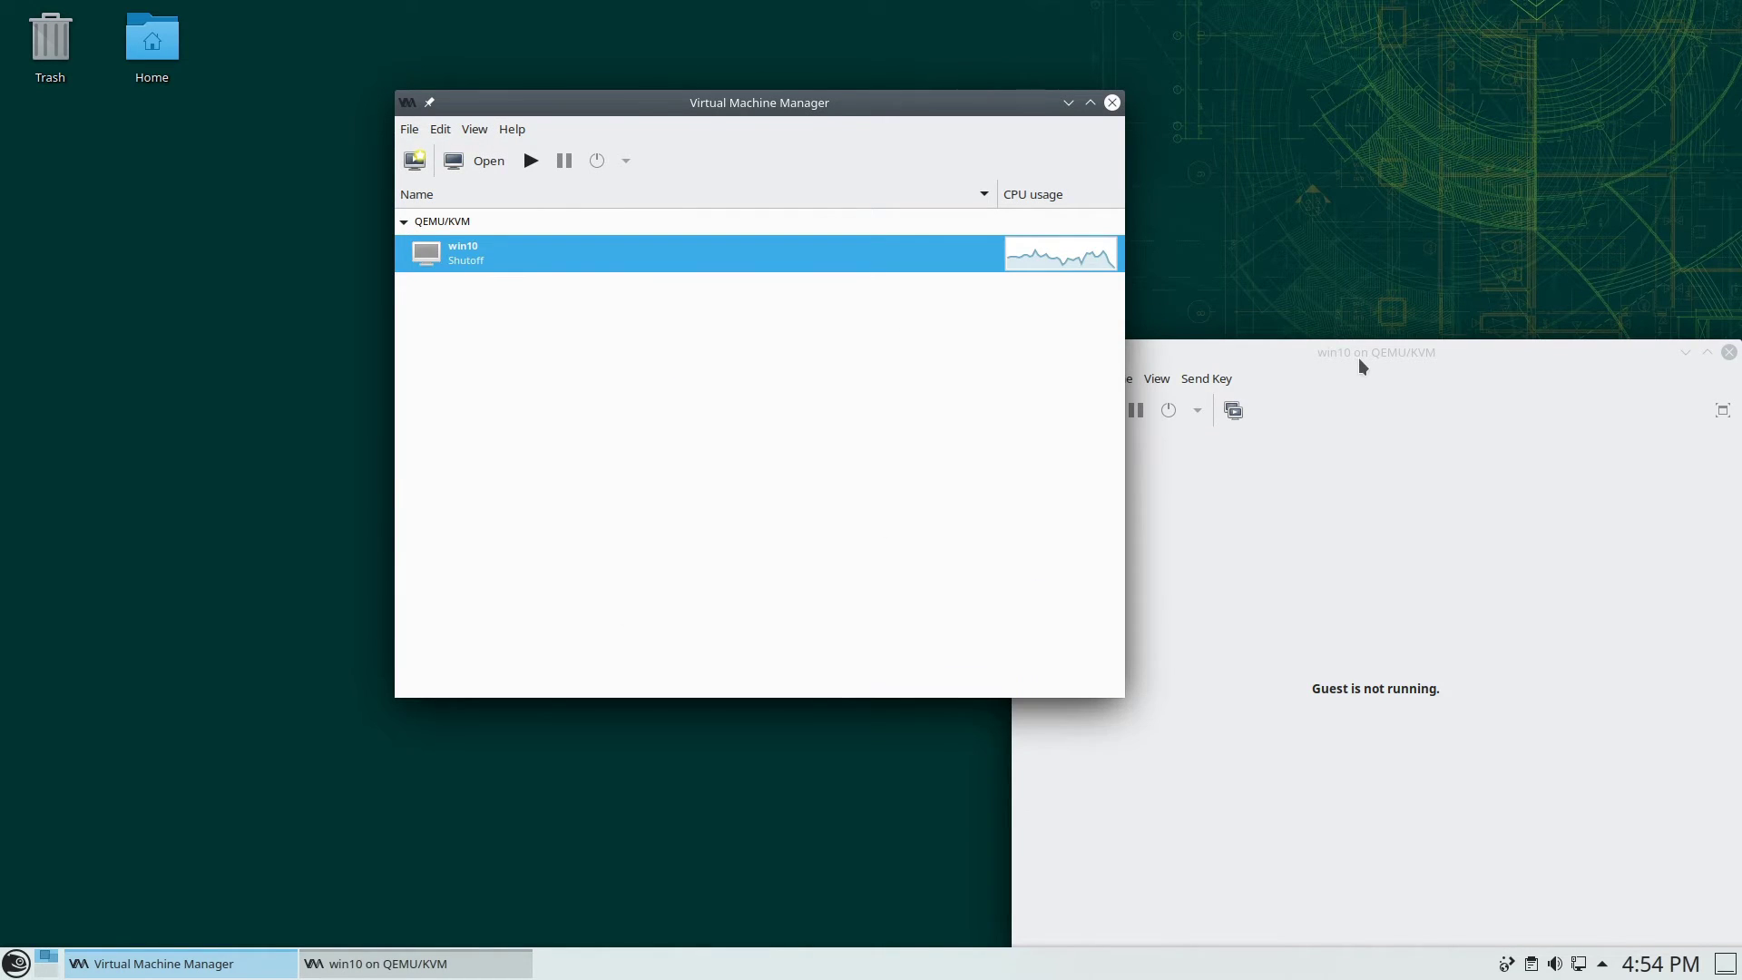
left_click_drag(1335, 328, 1039, 143)
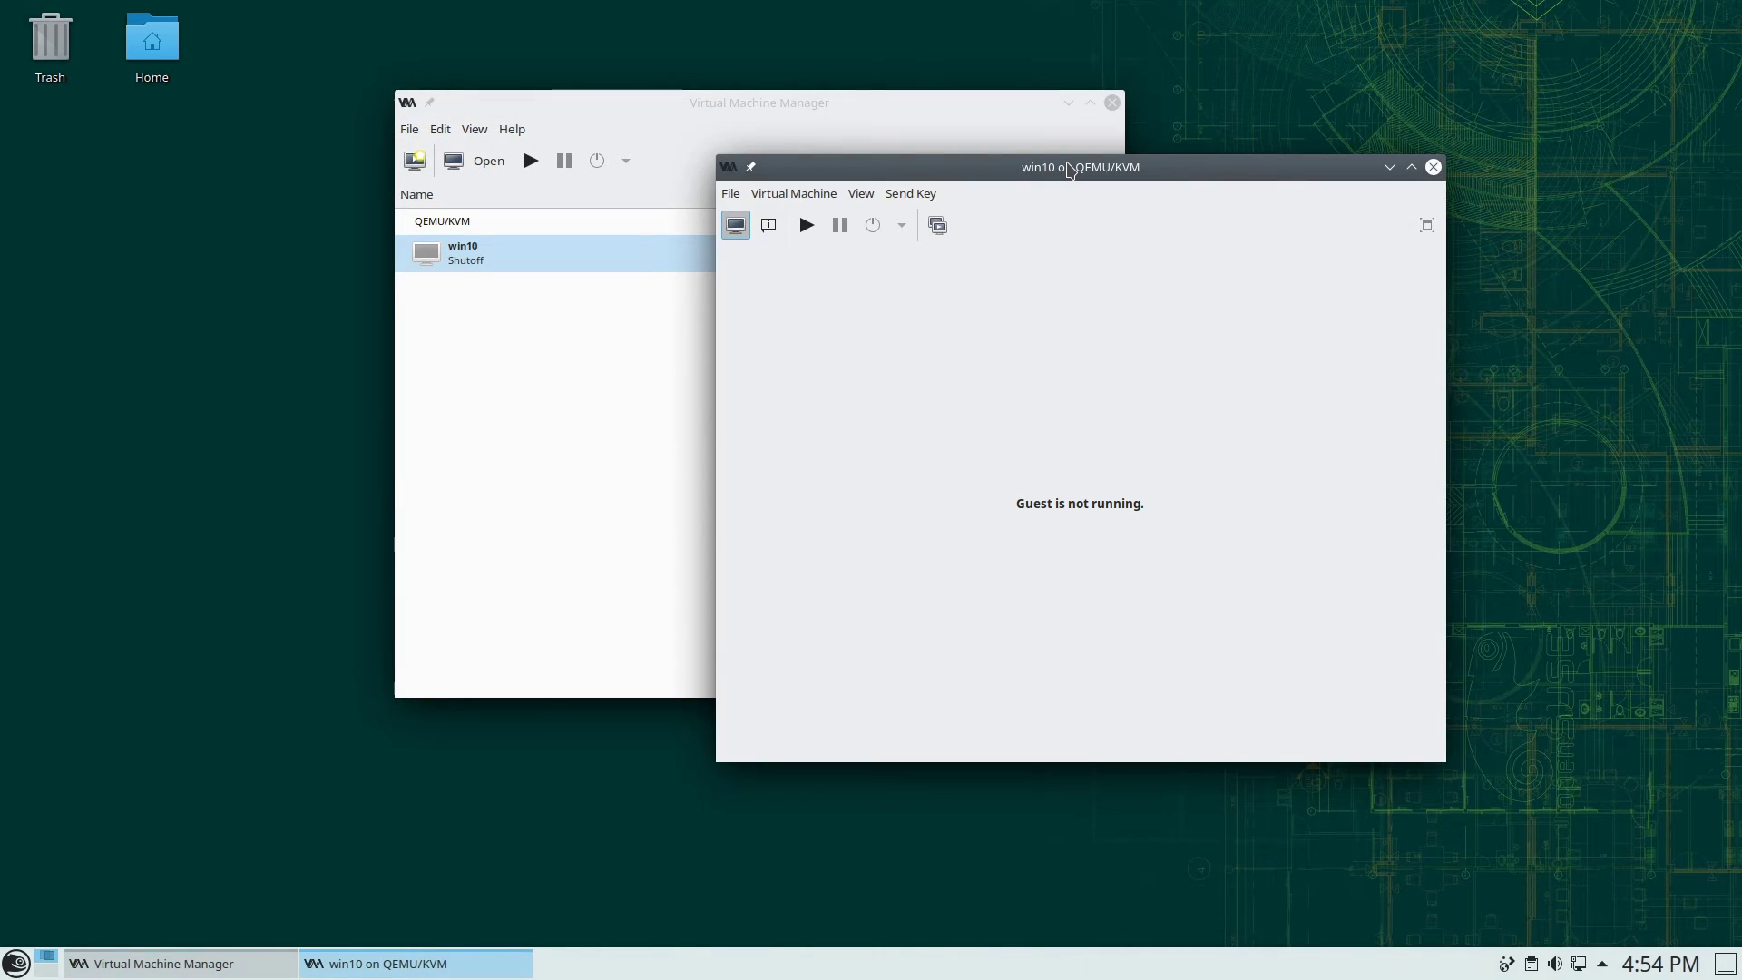
Step: Set win10's boot order to SATA Disk 1 only, with SATA CDROM 1 disabled
left_click(769, 225)
left_click(782, 387)
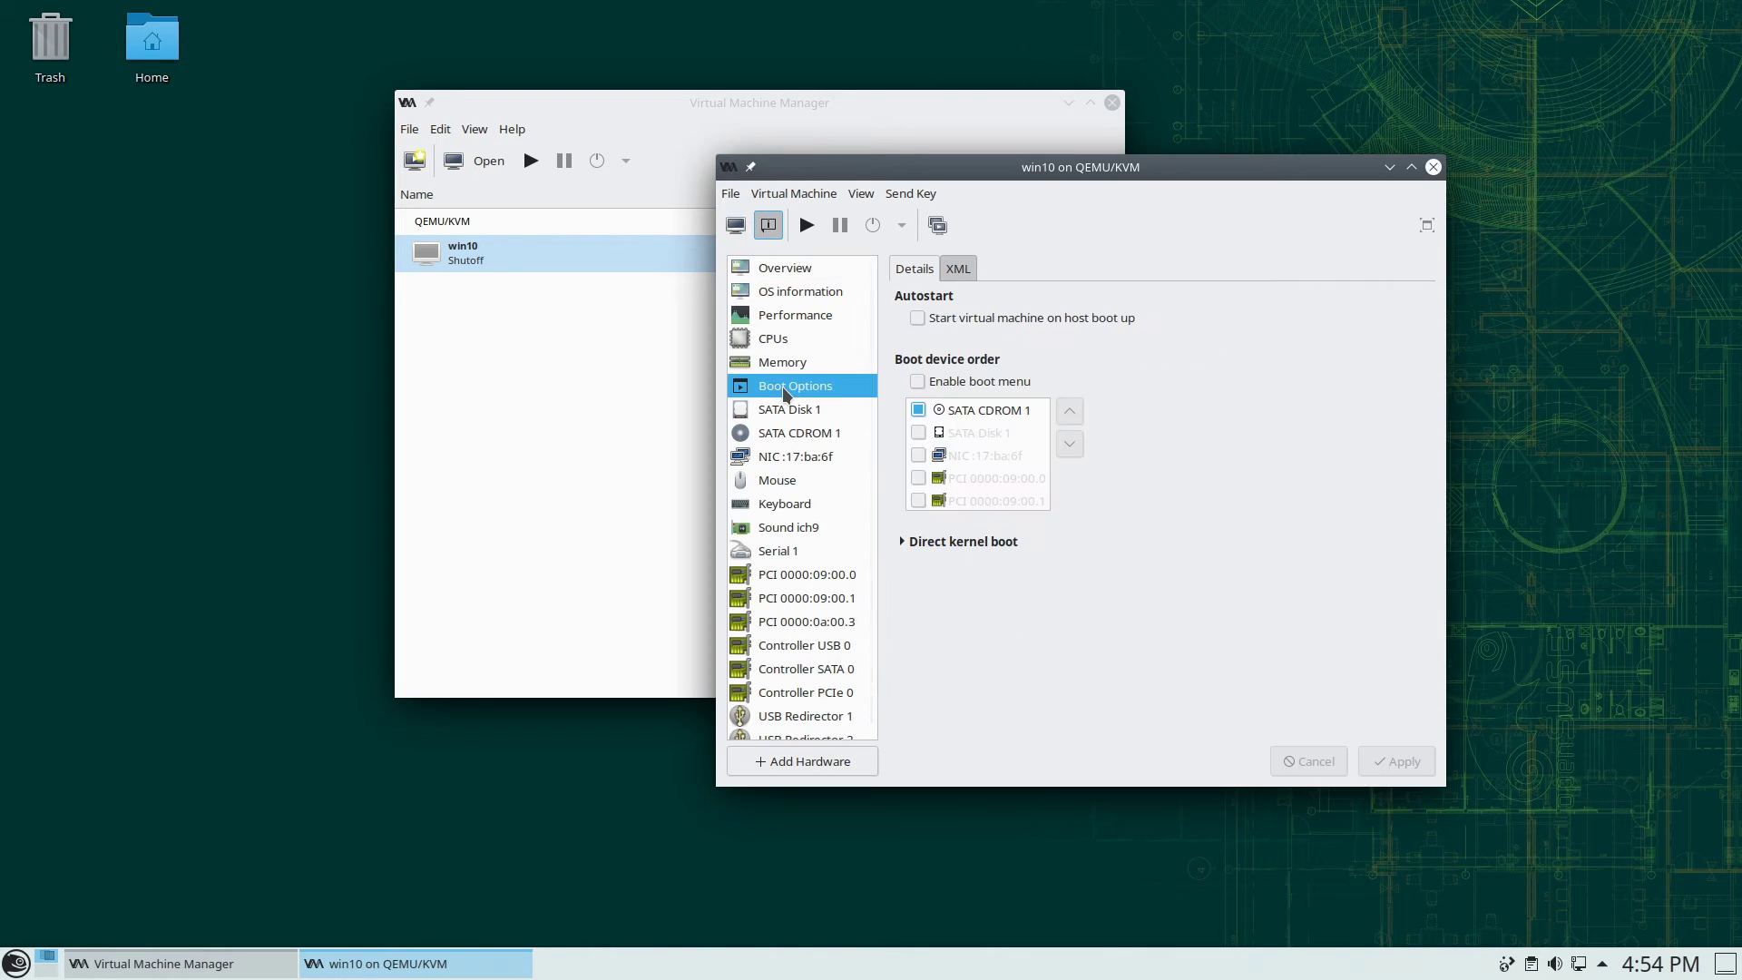
left_click(918, 409)
left_click(918, 433)
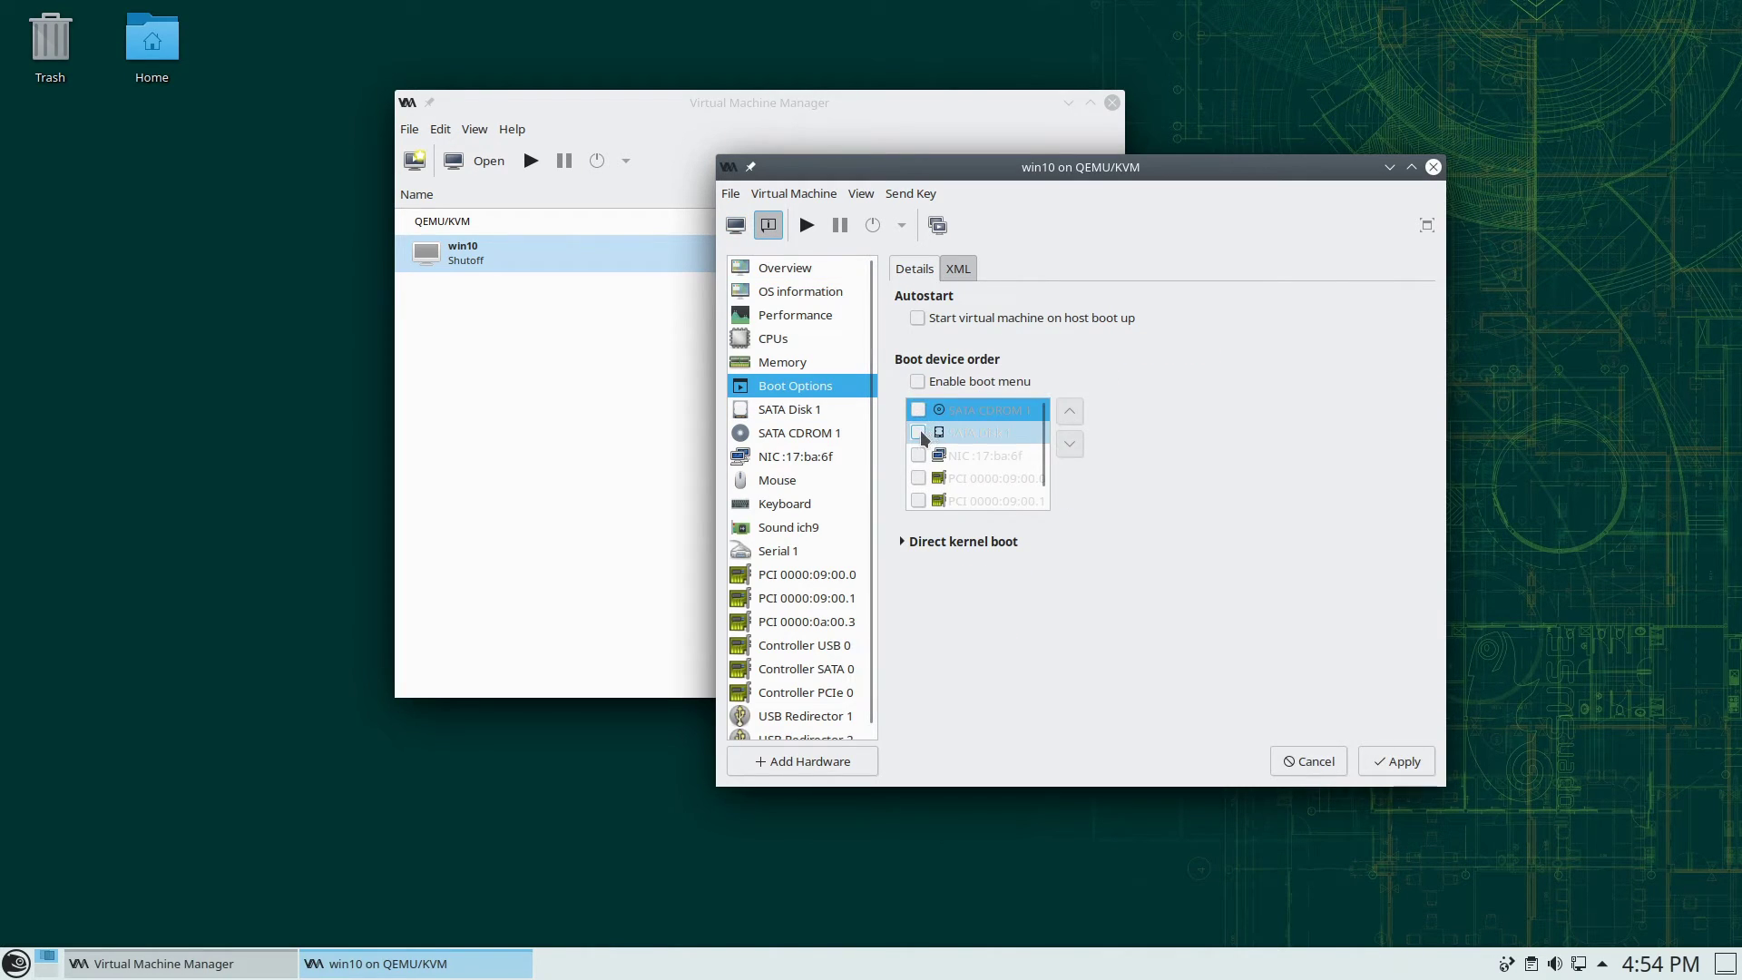
left_click(1397, 761)
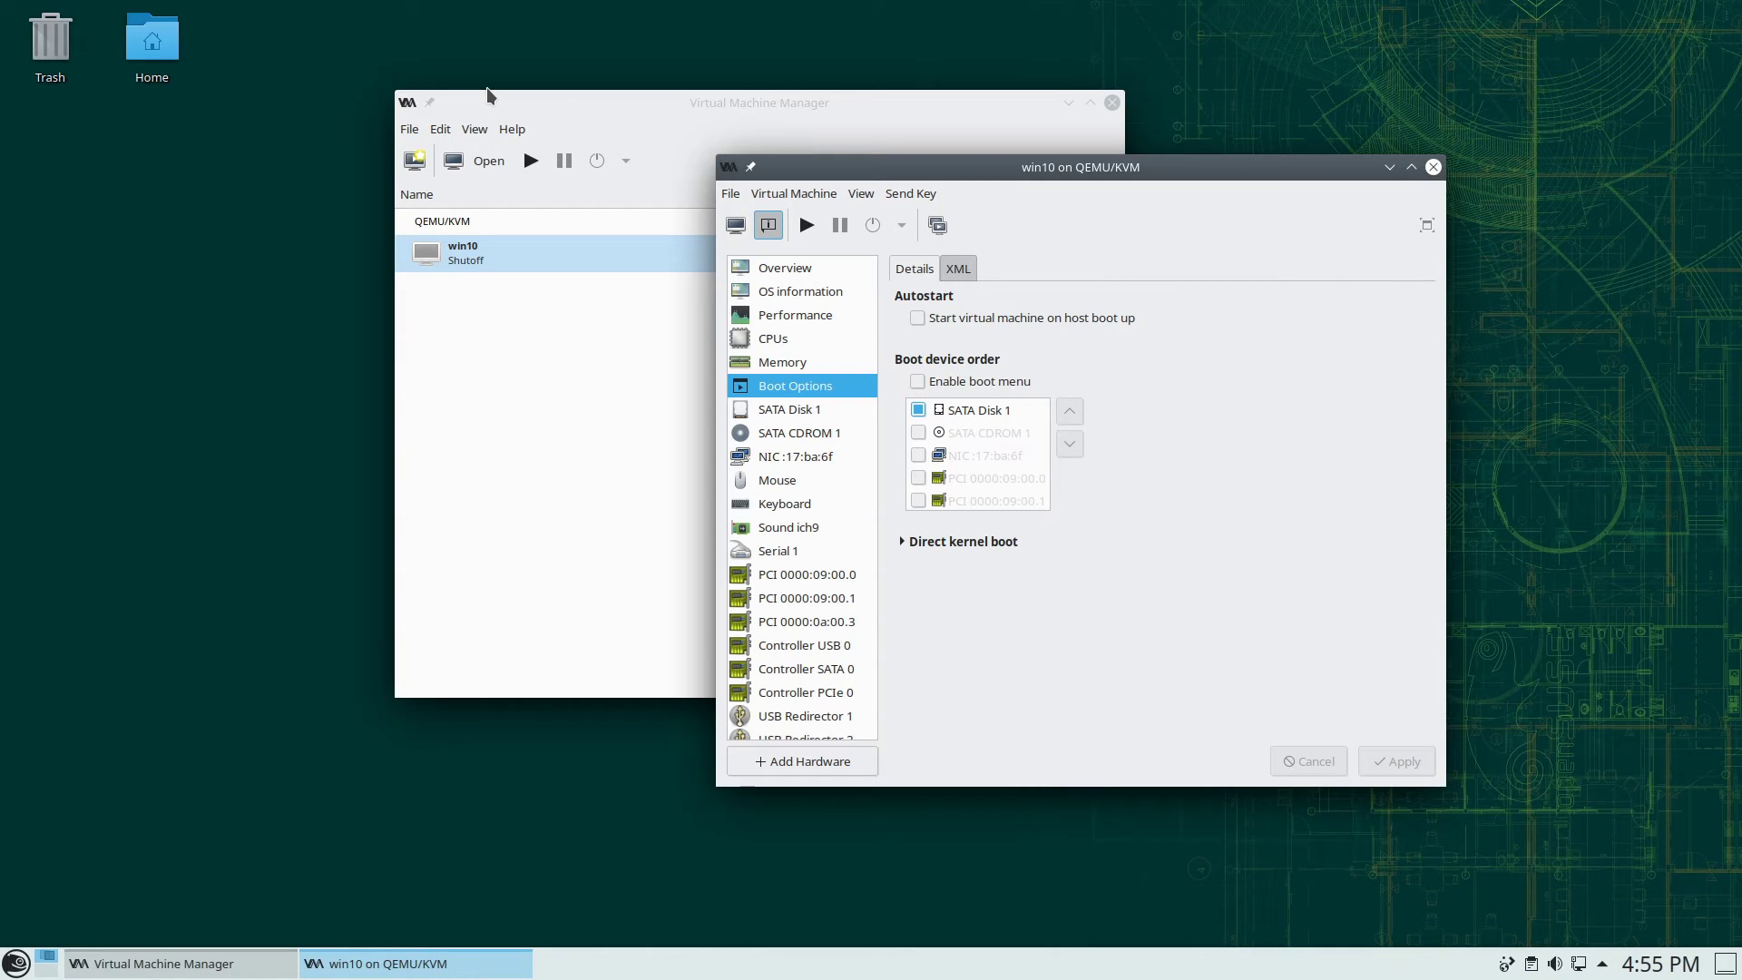
Step: In Firefox, find the 'error 43' section of the ArchWiki PCI passthrough via OVMF article
left_click(17, 964)
type("fire")
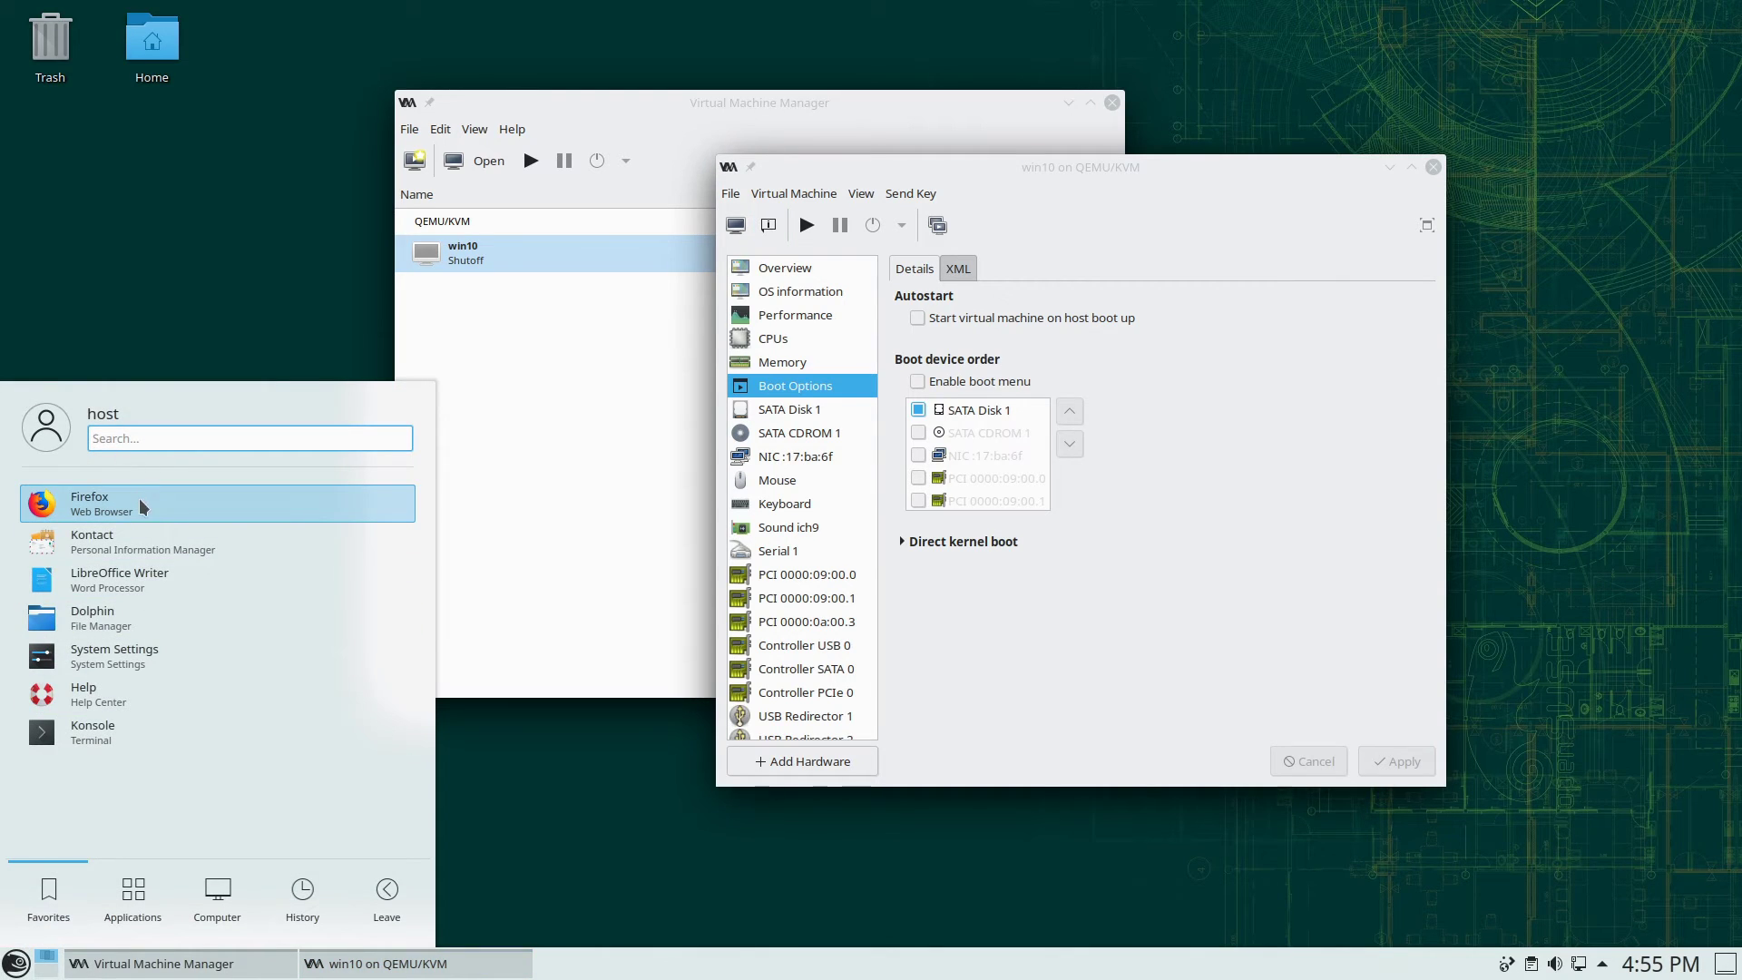
left_click(141, 502)
left_click(502, 74)
type("arch")
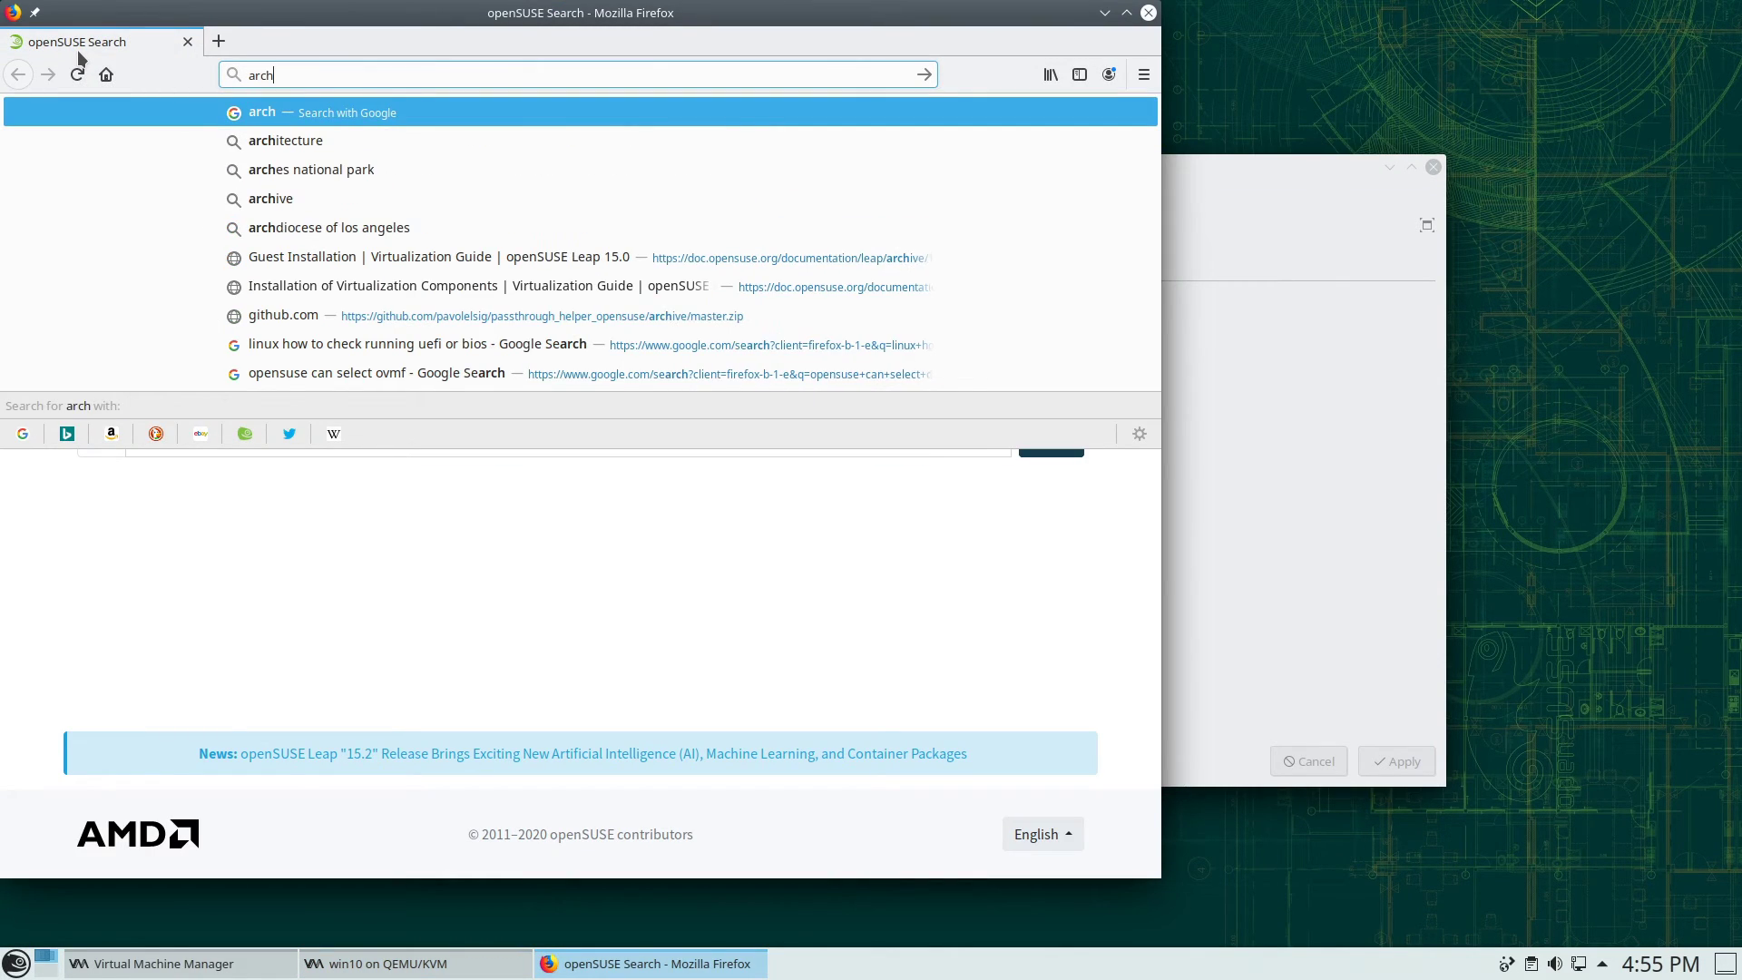
type(" linux wiki error 43")
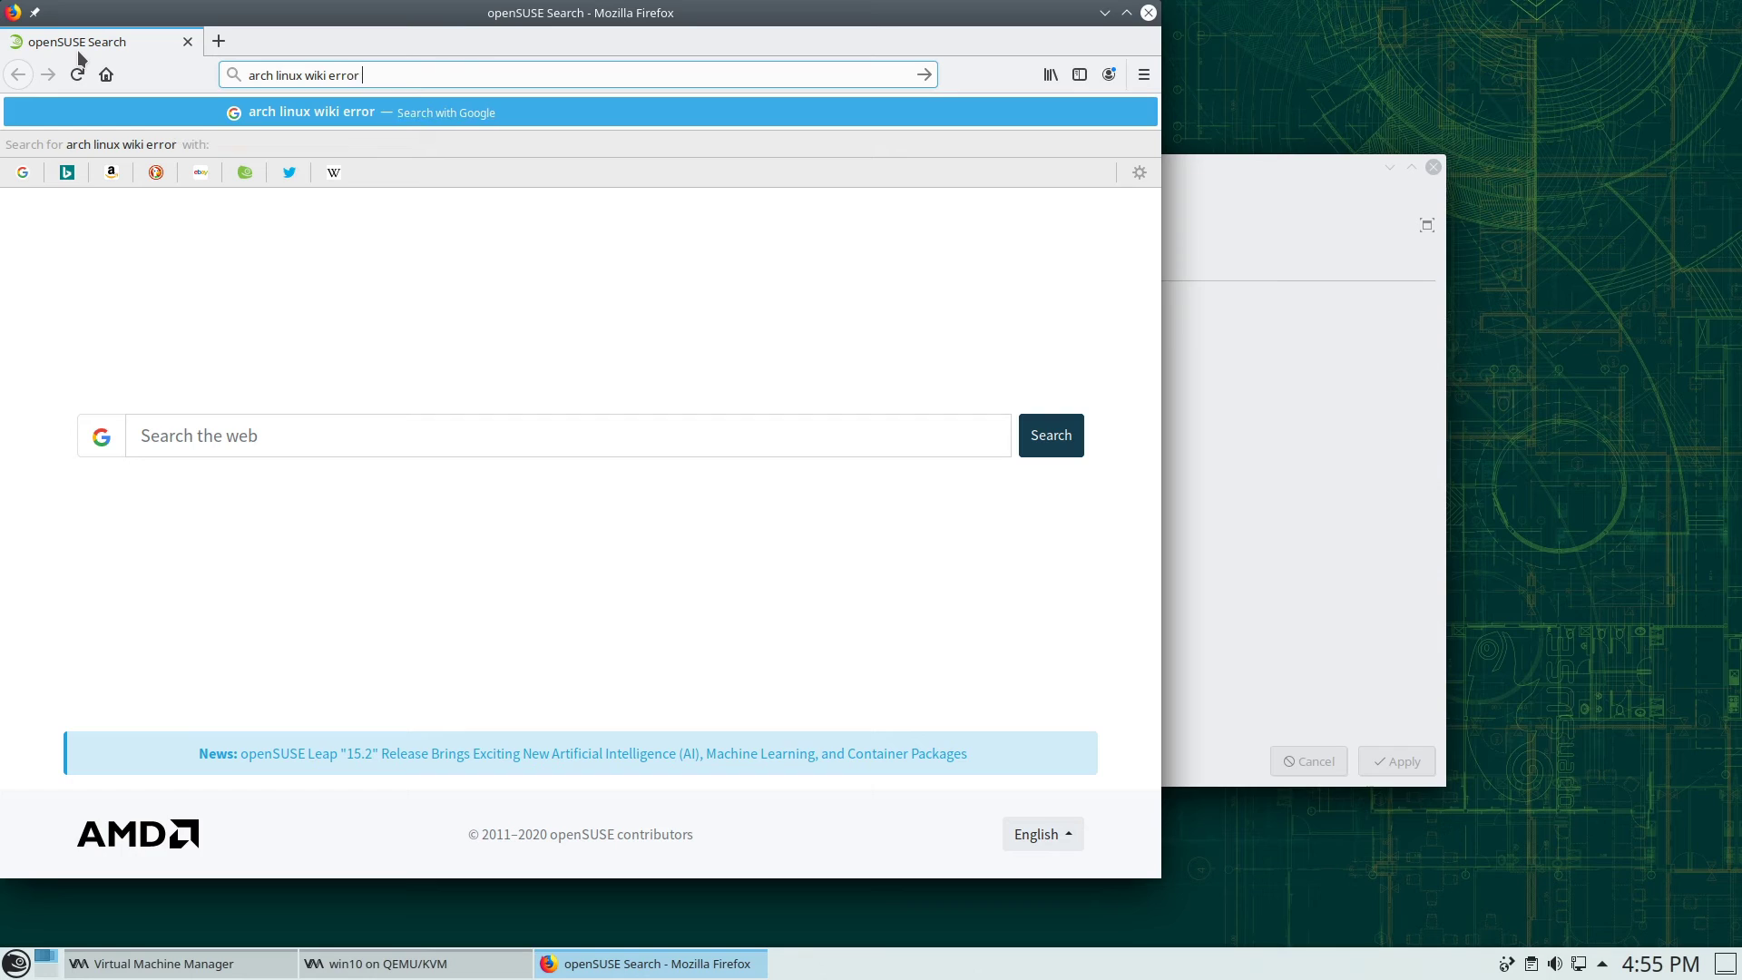
key("Return")
left_click(529, 287)
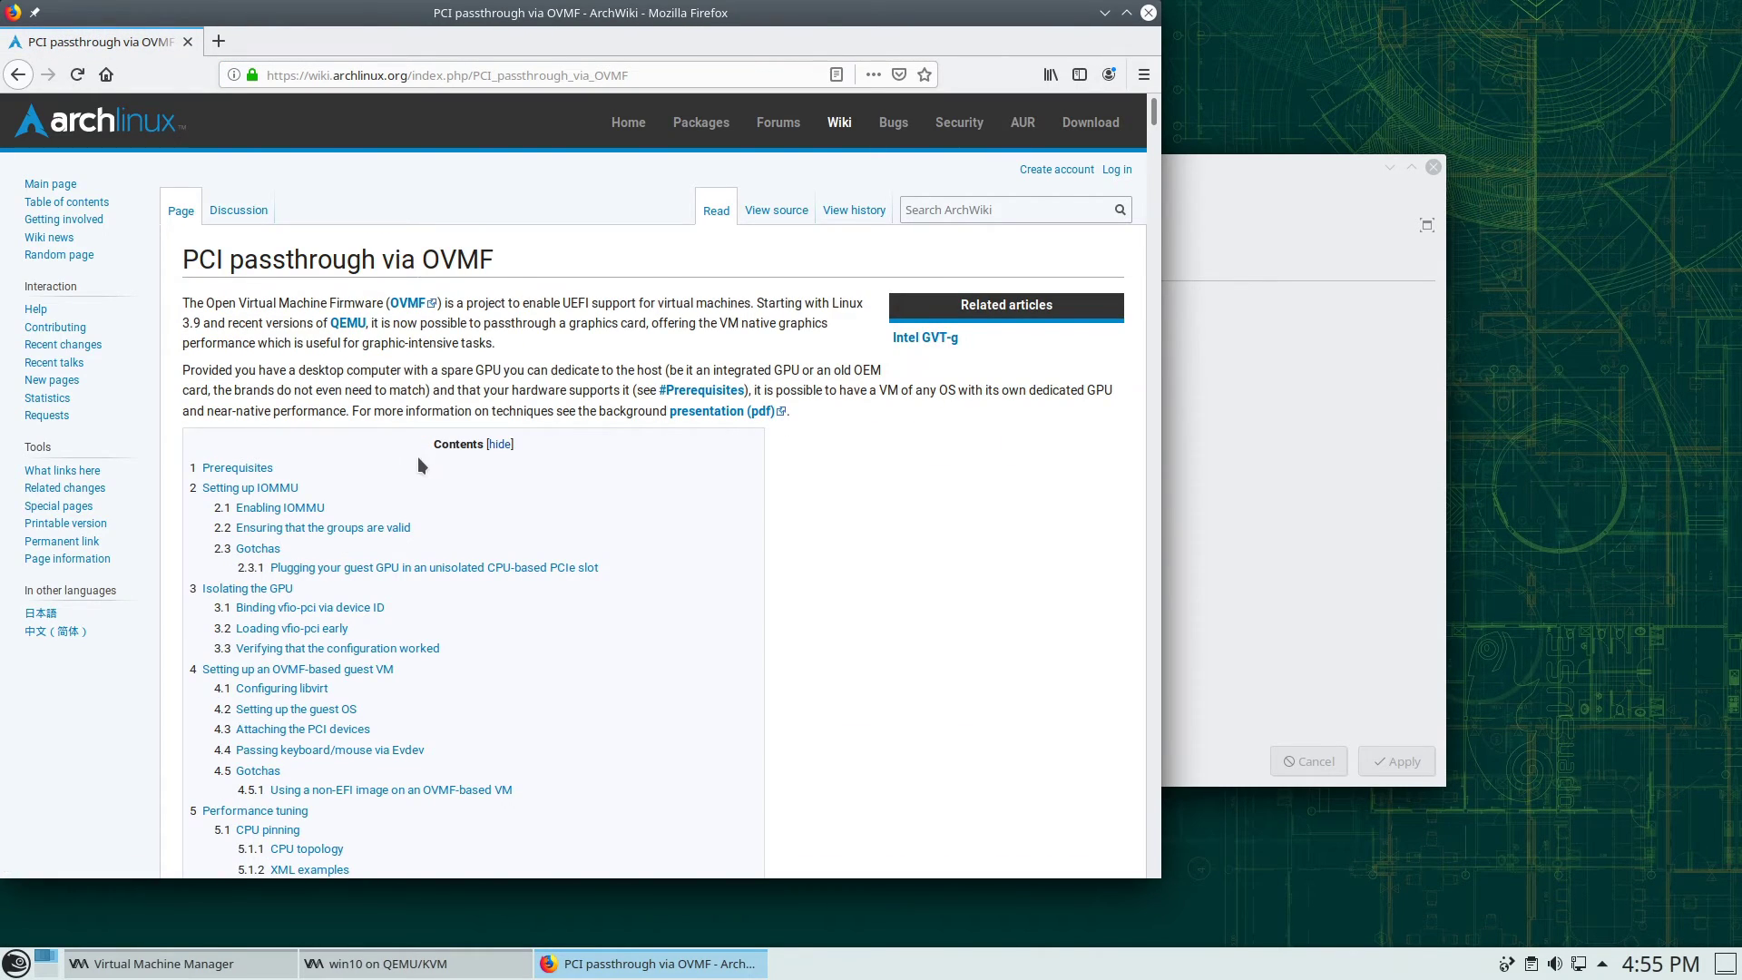
key("ctrl+f")
type("error 43")
key("Return")
Step: Open Konsole as root with su and type virsh edit win10
left_click(16, 962)
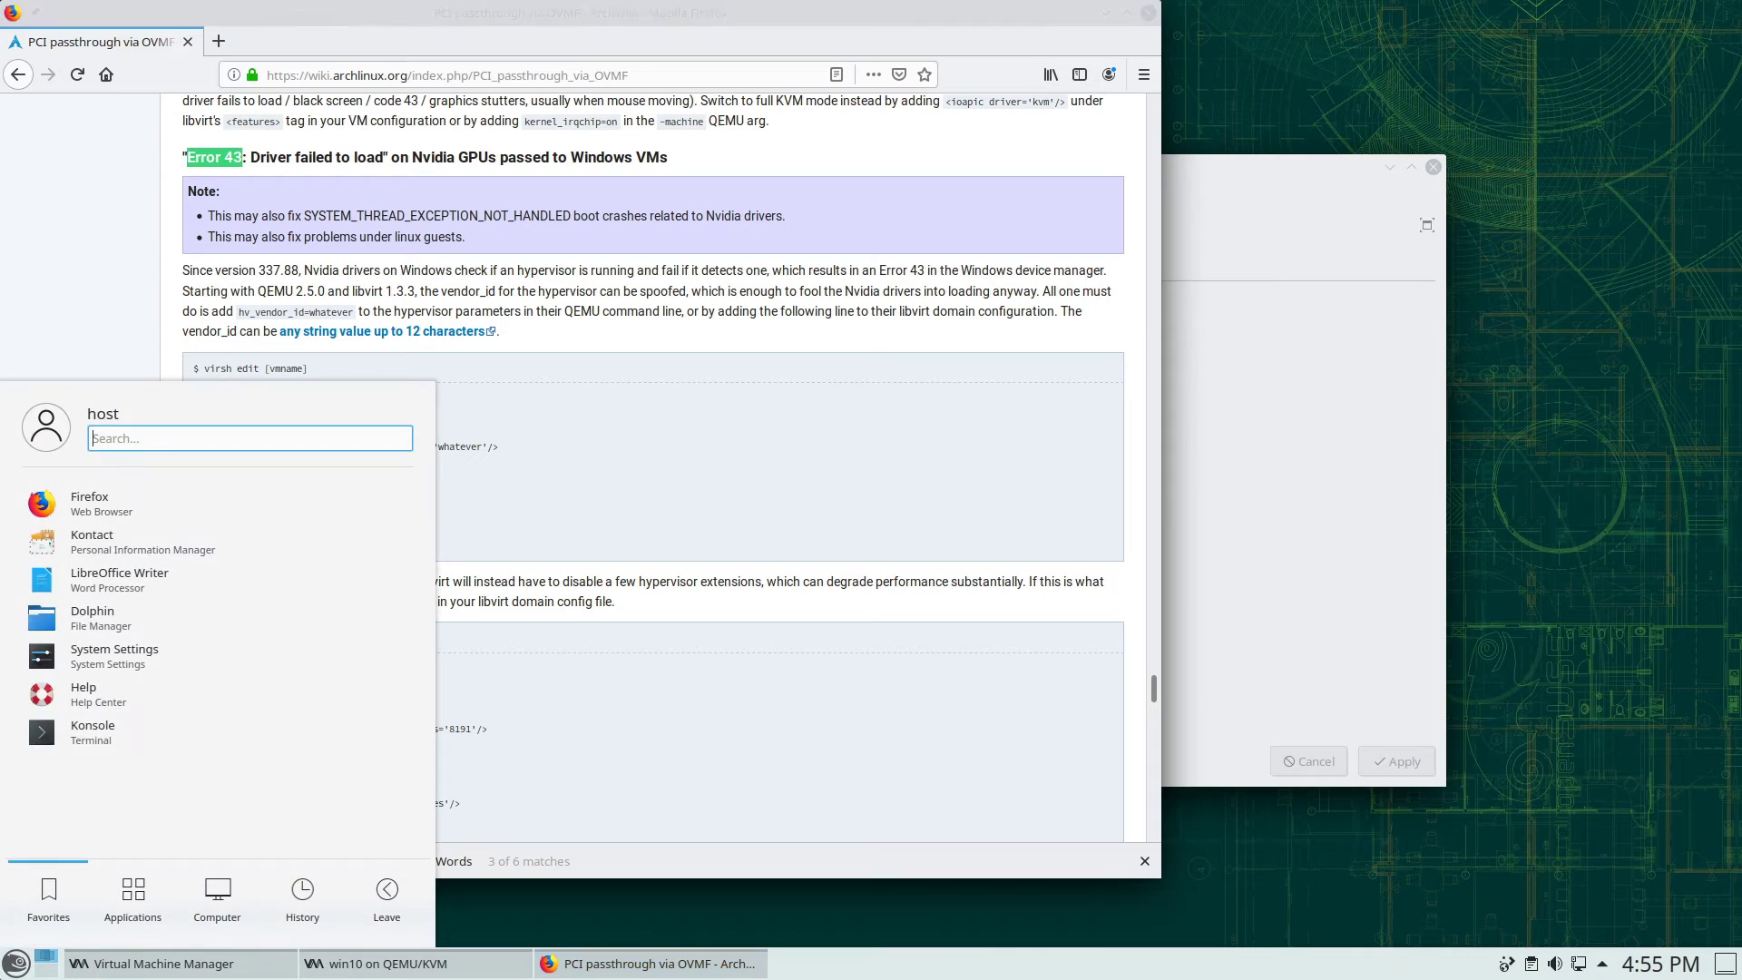
left_click(103, 738)
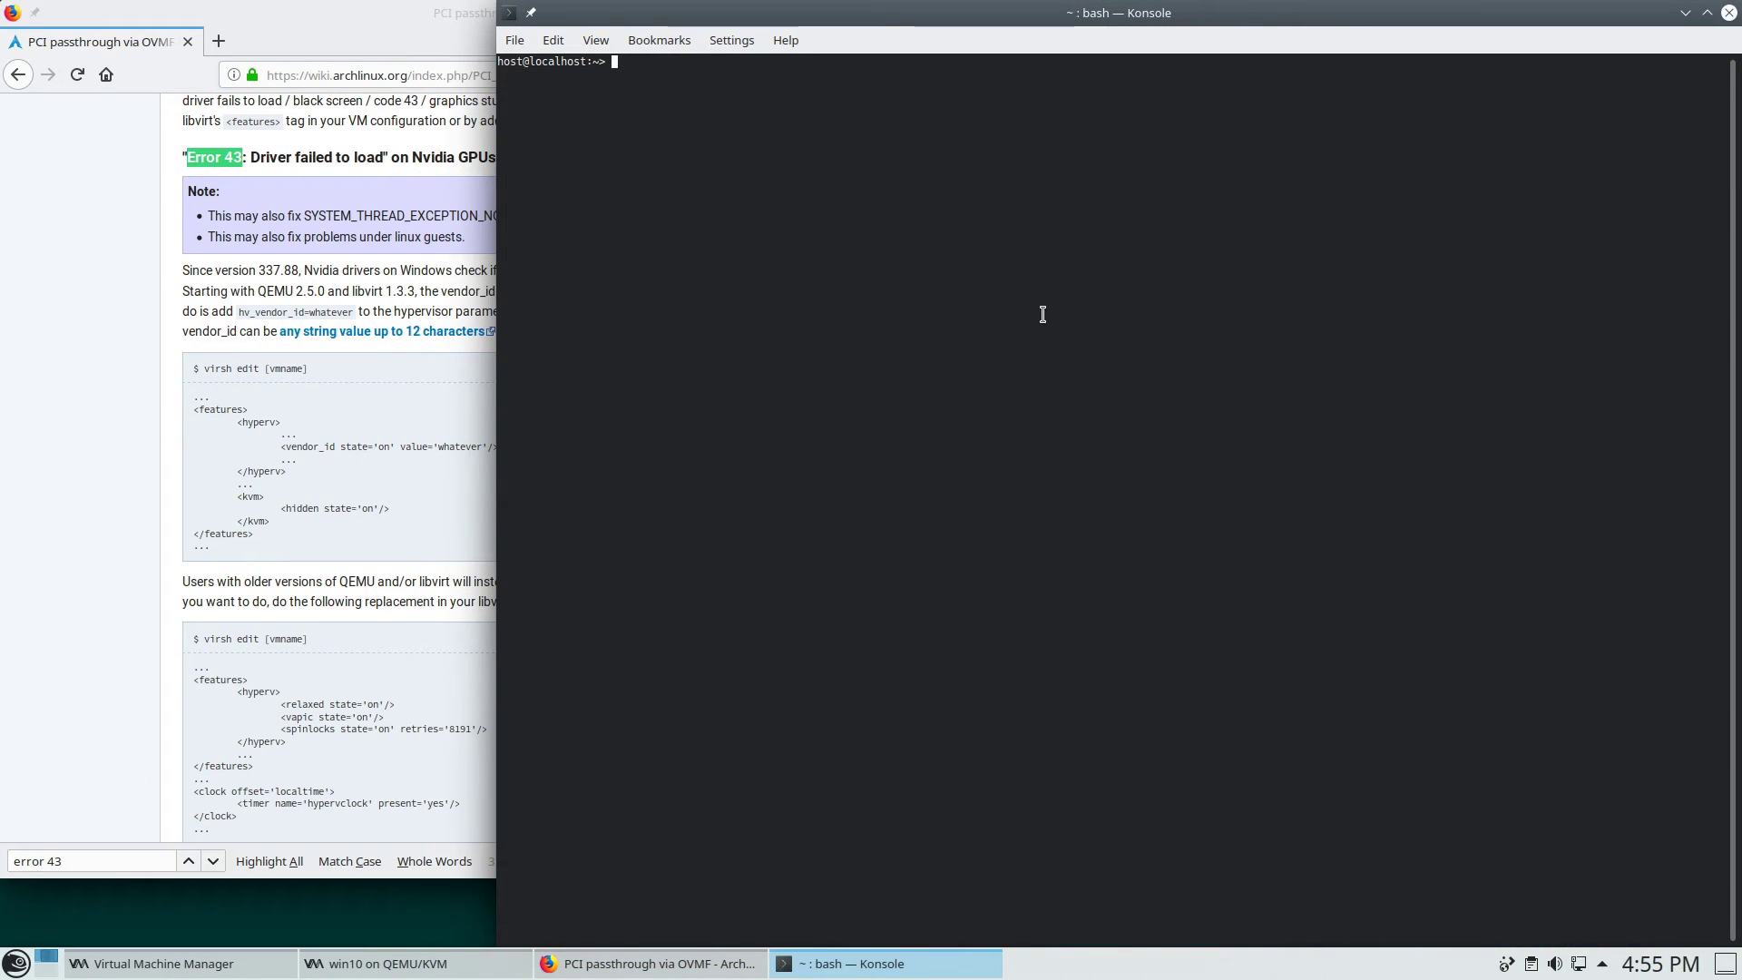
type("su")
key("Return")
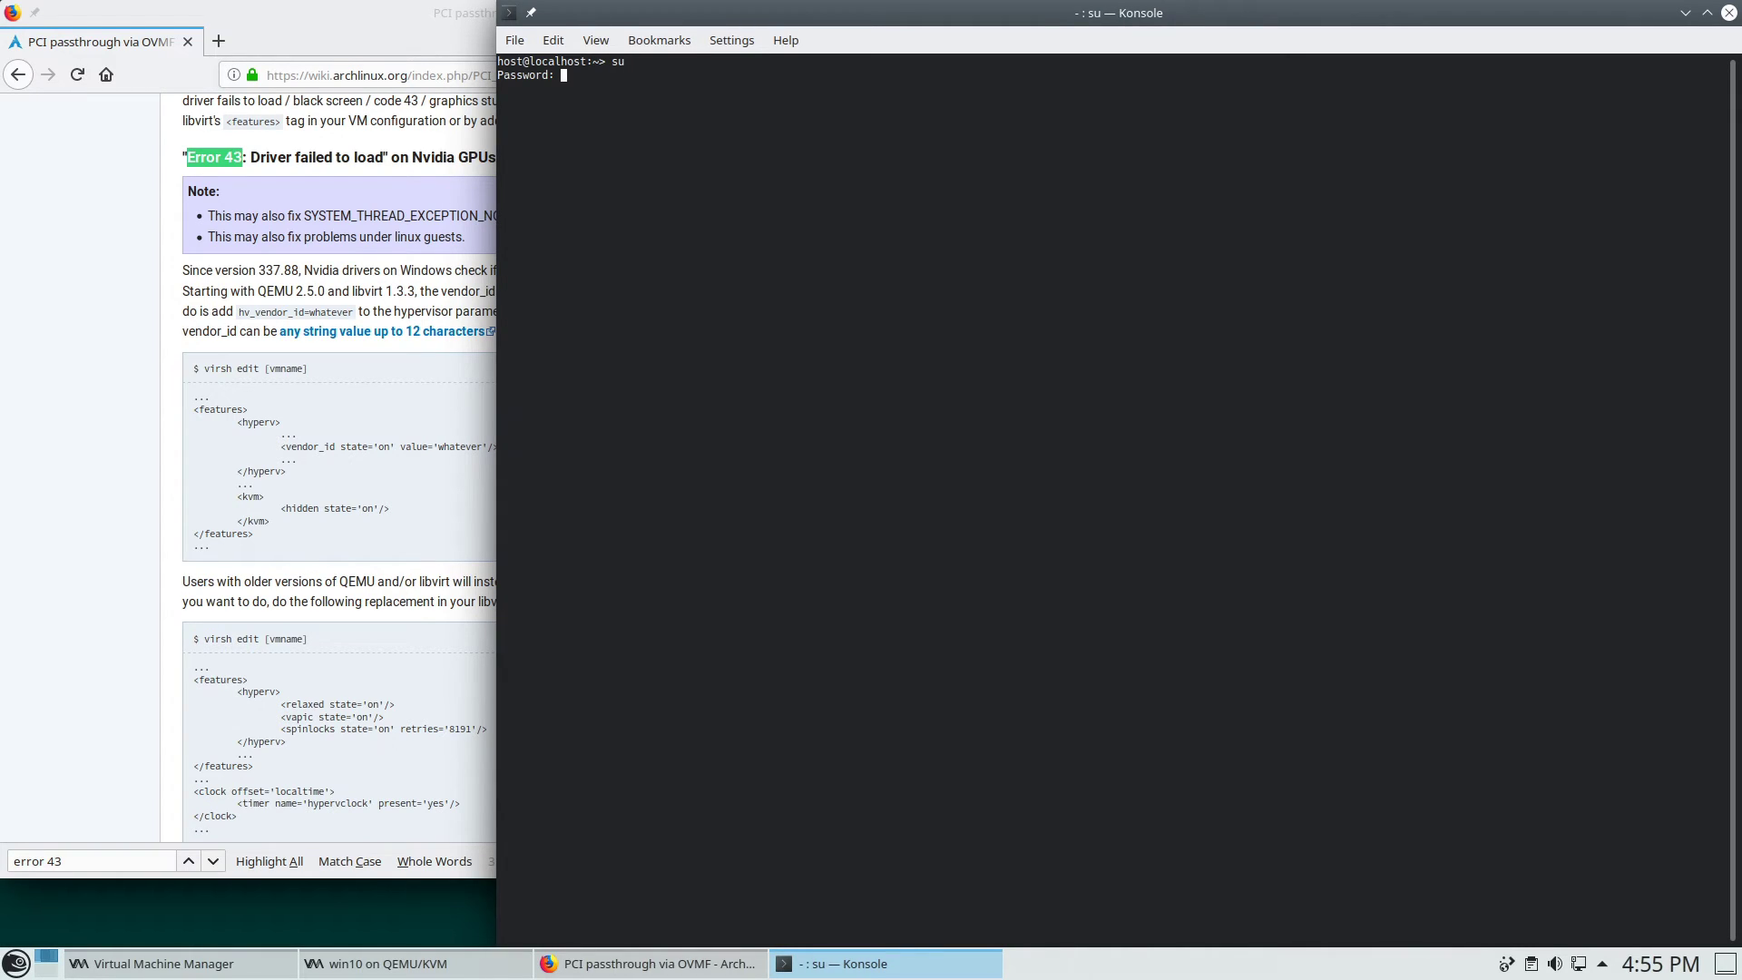
key("Return")
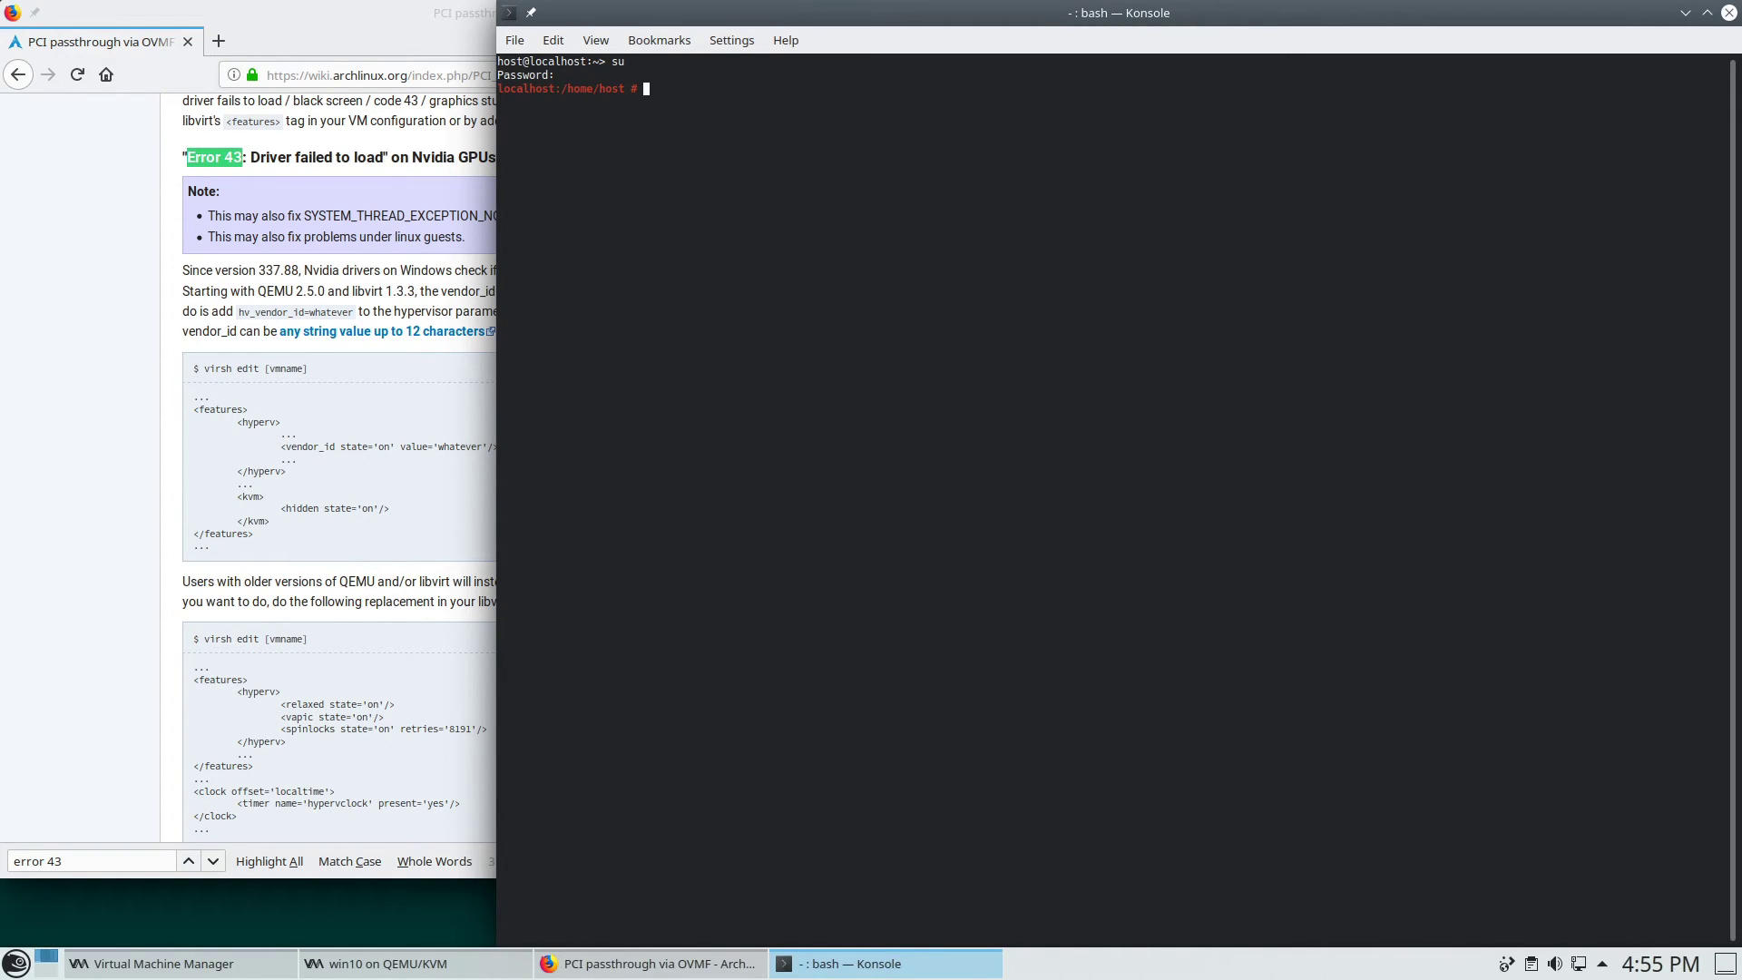
type("virsh edit win10")
left_click(167, 962)
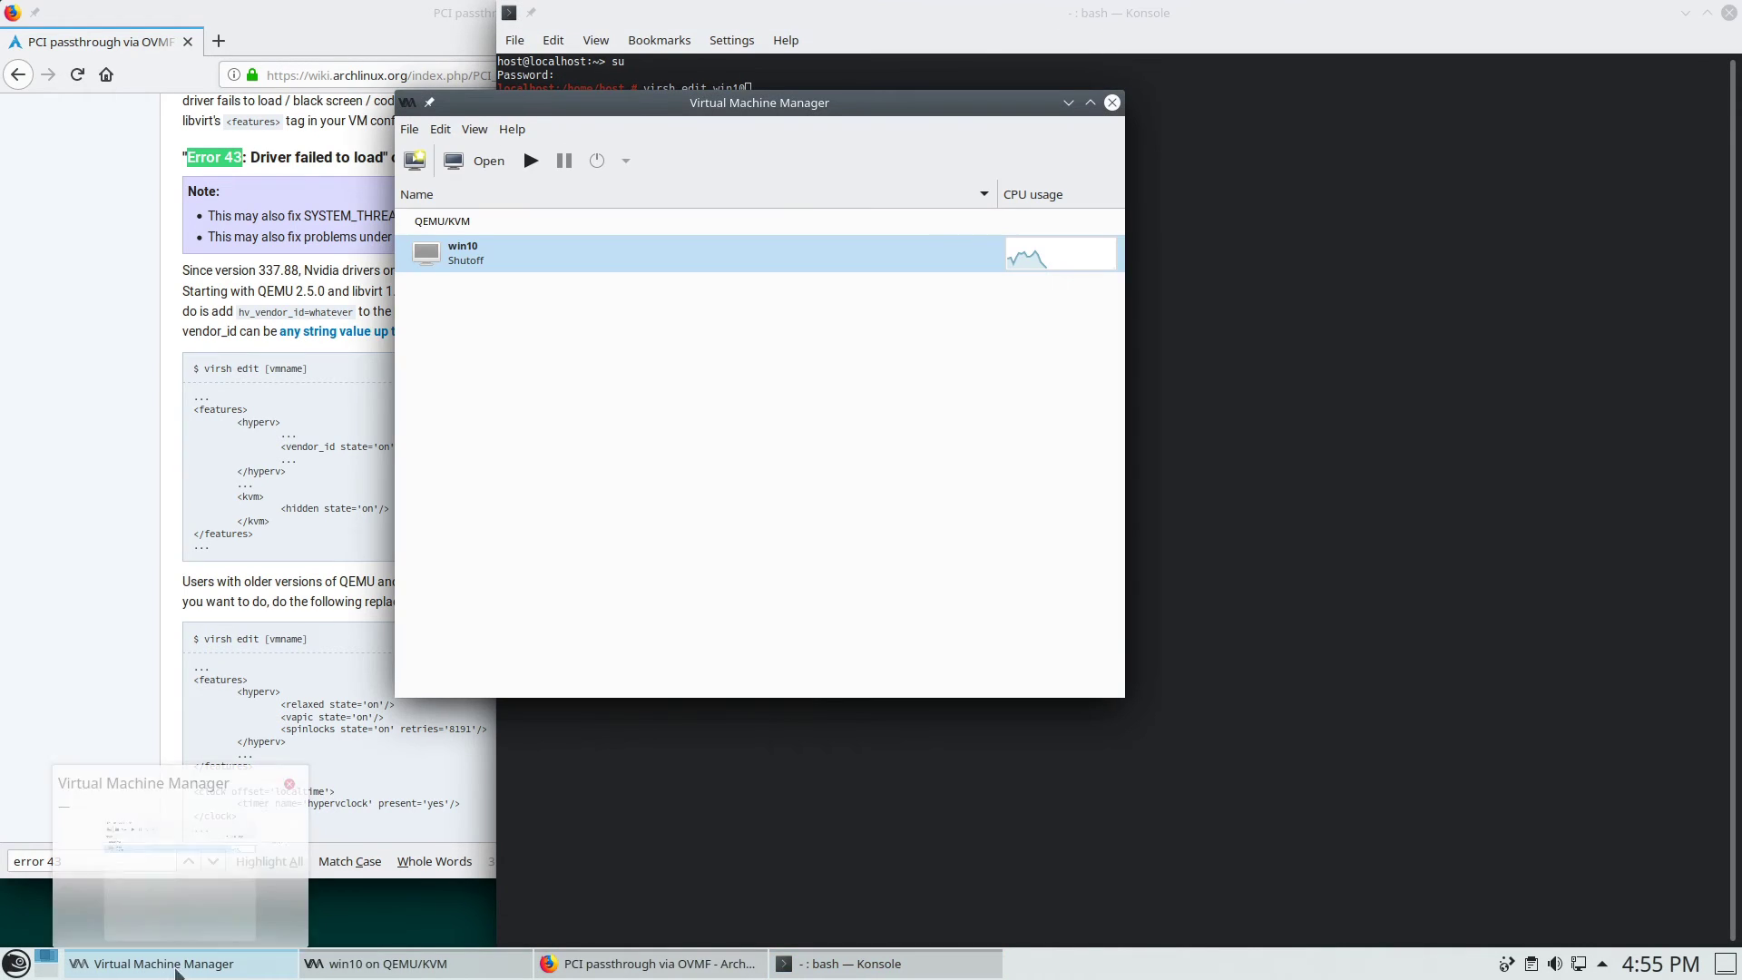
left_click(464, 253)
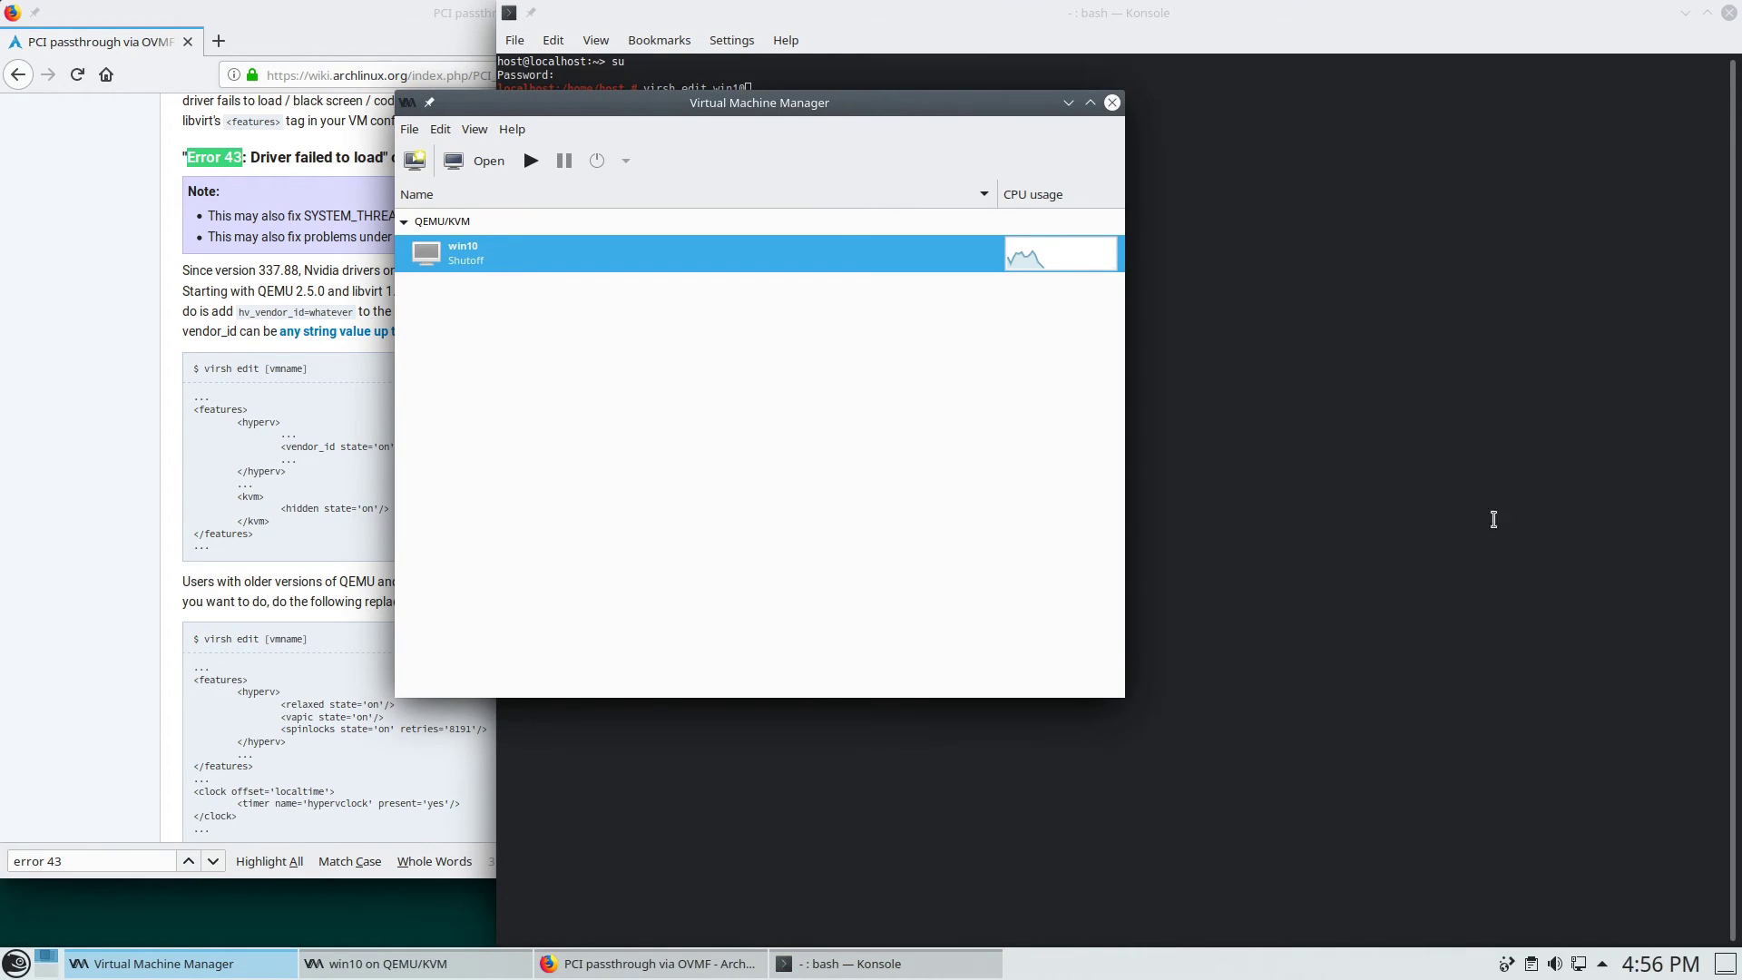
left_click(1311, 376)
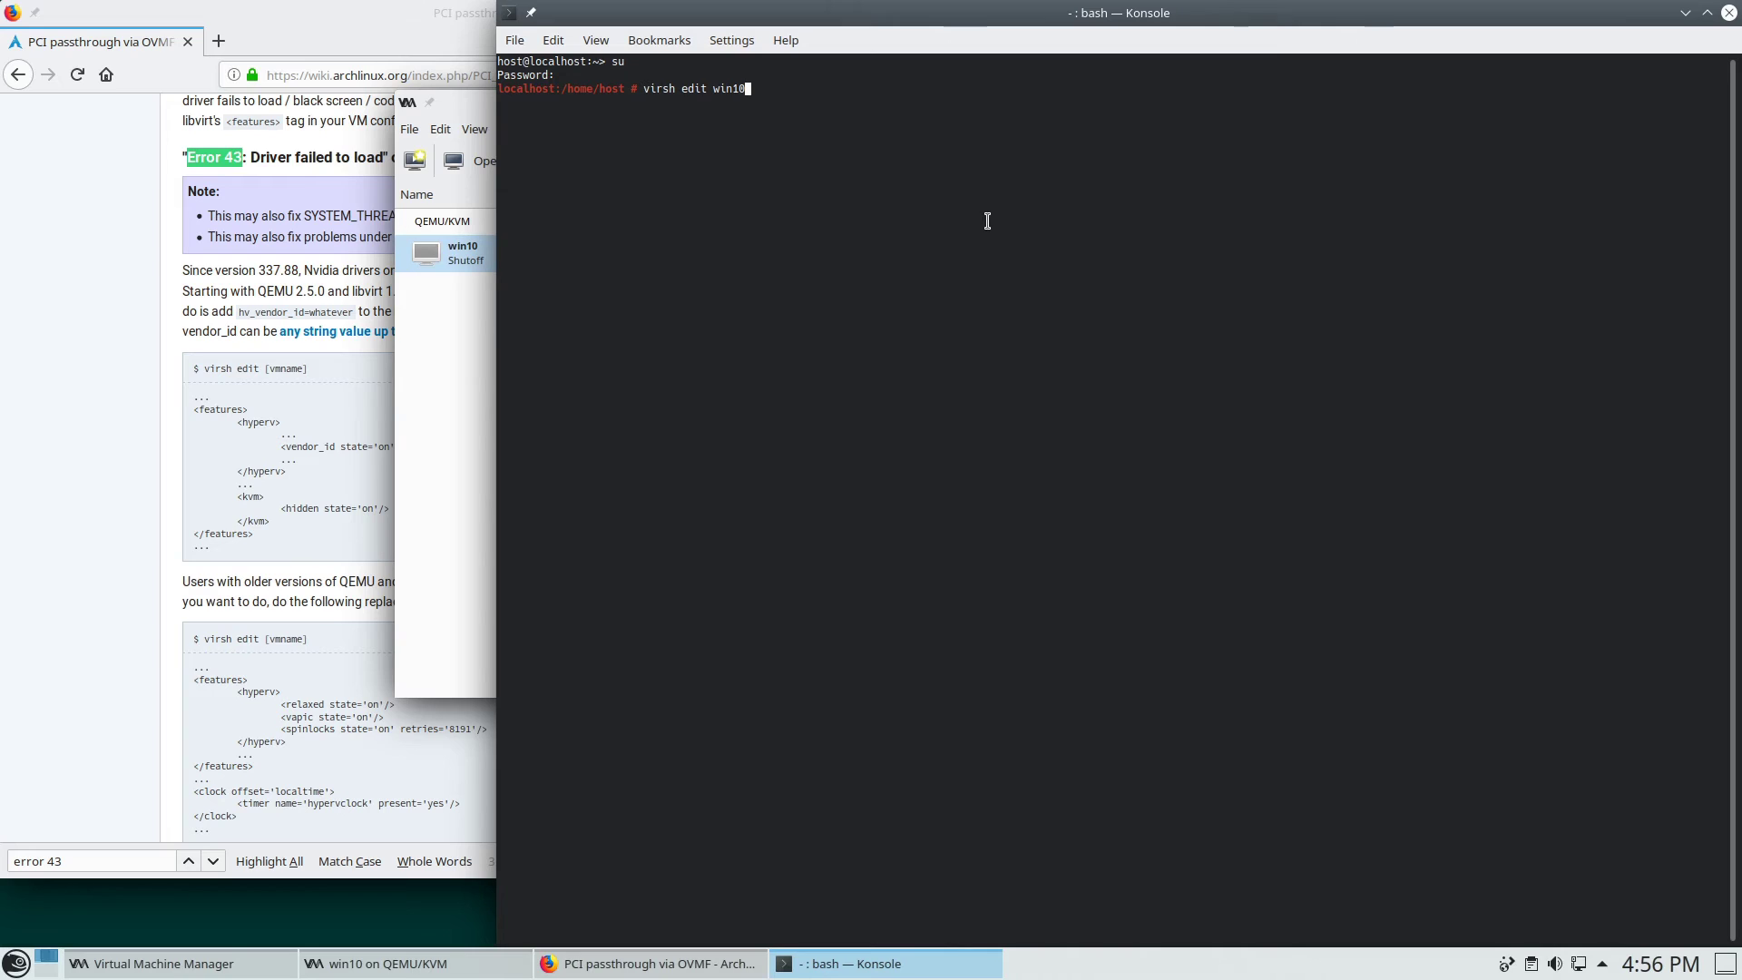
Step: Open win10's XML in vim and paste the wiki's vendor_id line into the hyperv section
key("Return")
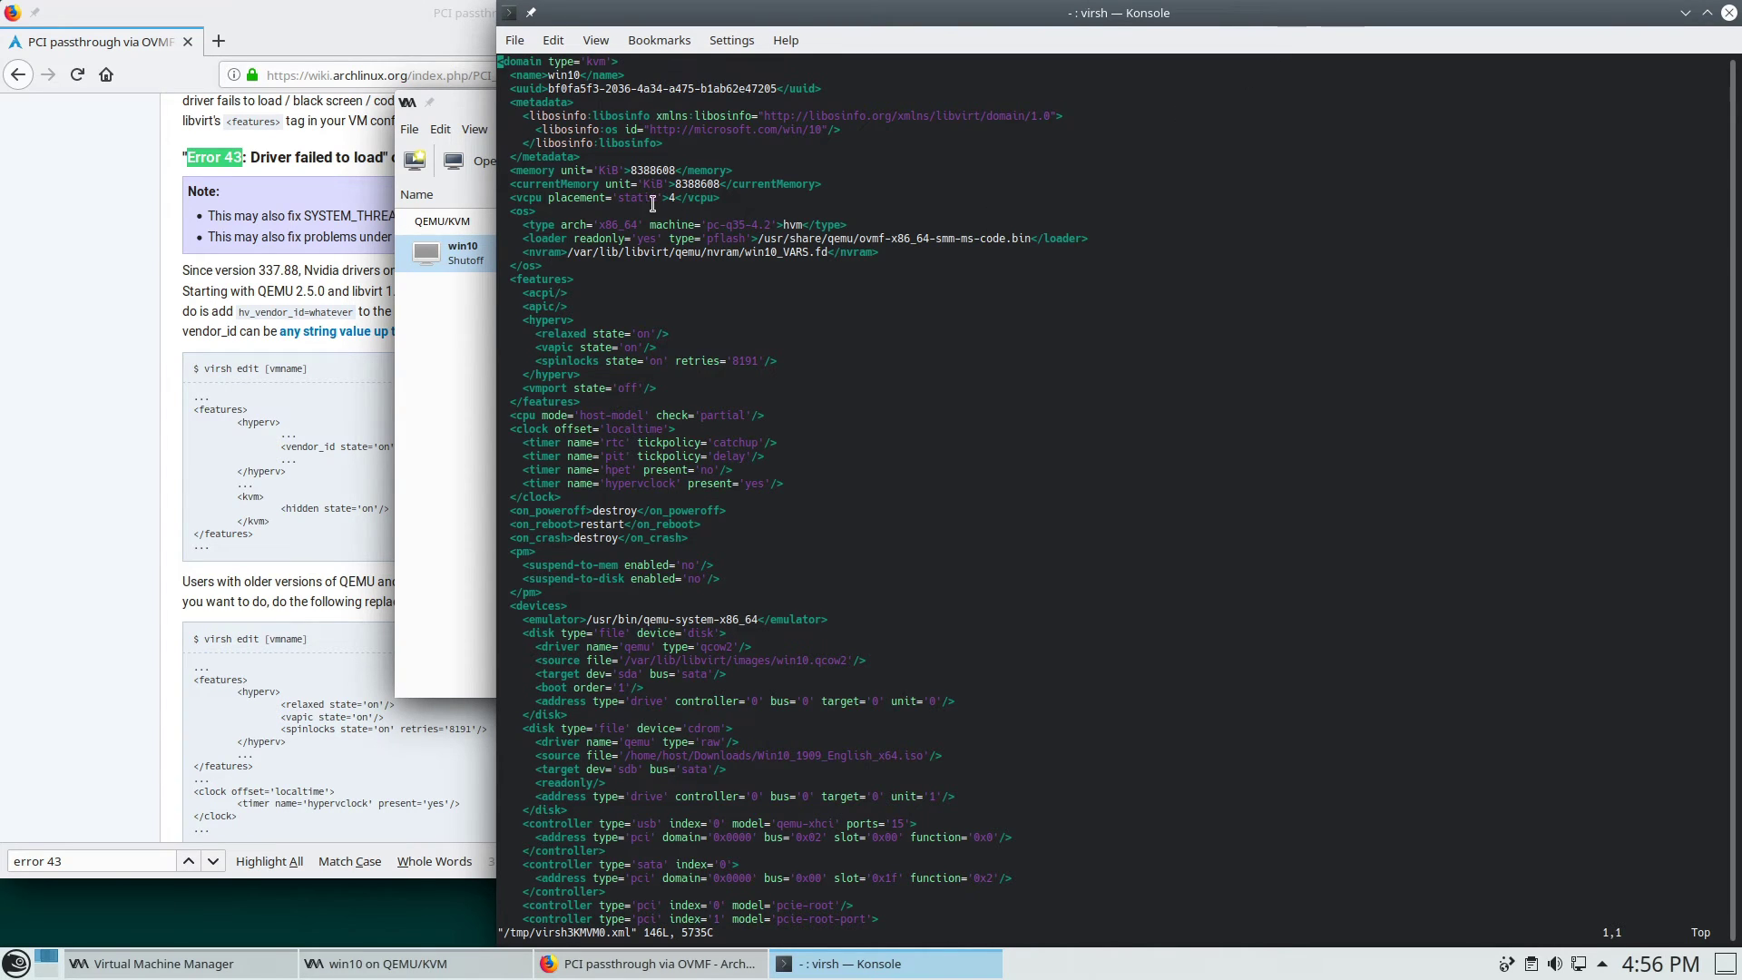
left_click(269, 394)
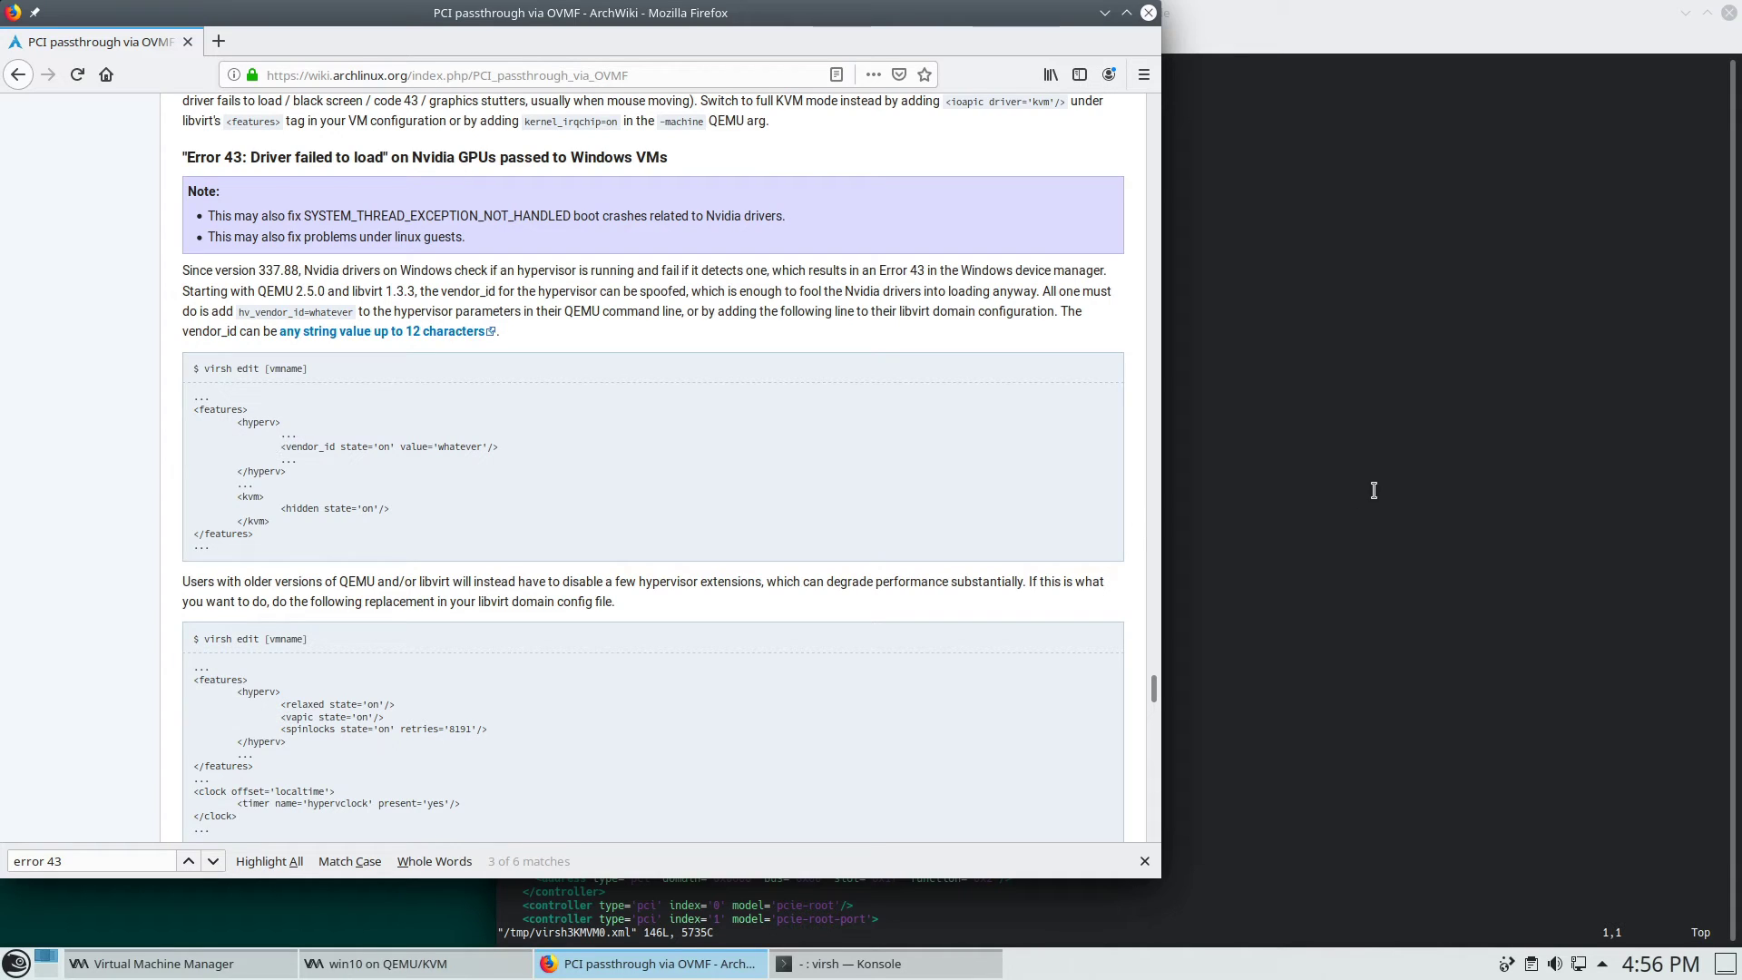
left_click_drag(281, 444, 512, 444)
right_click(486, 444)
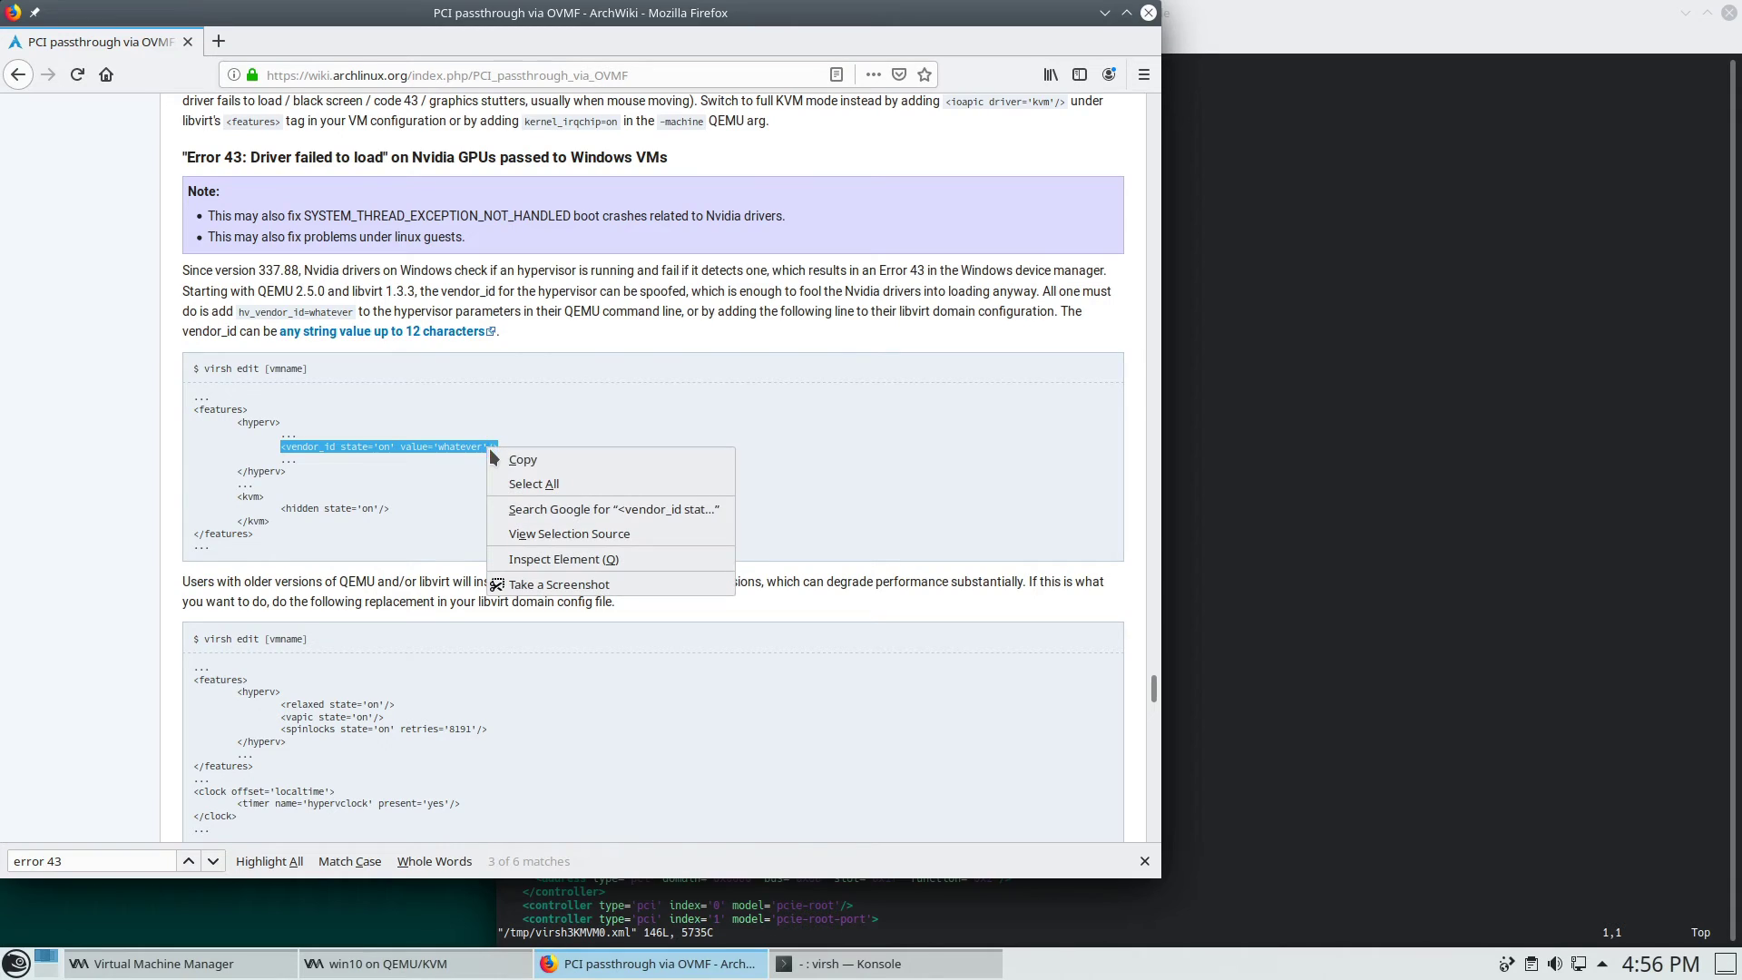
left_click(503, 461)
left_click(1415, 503)
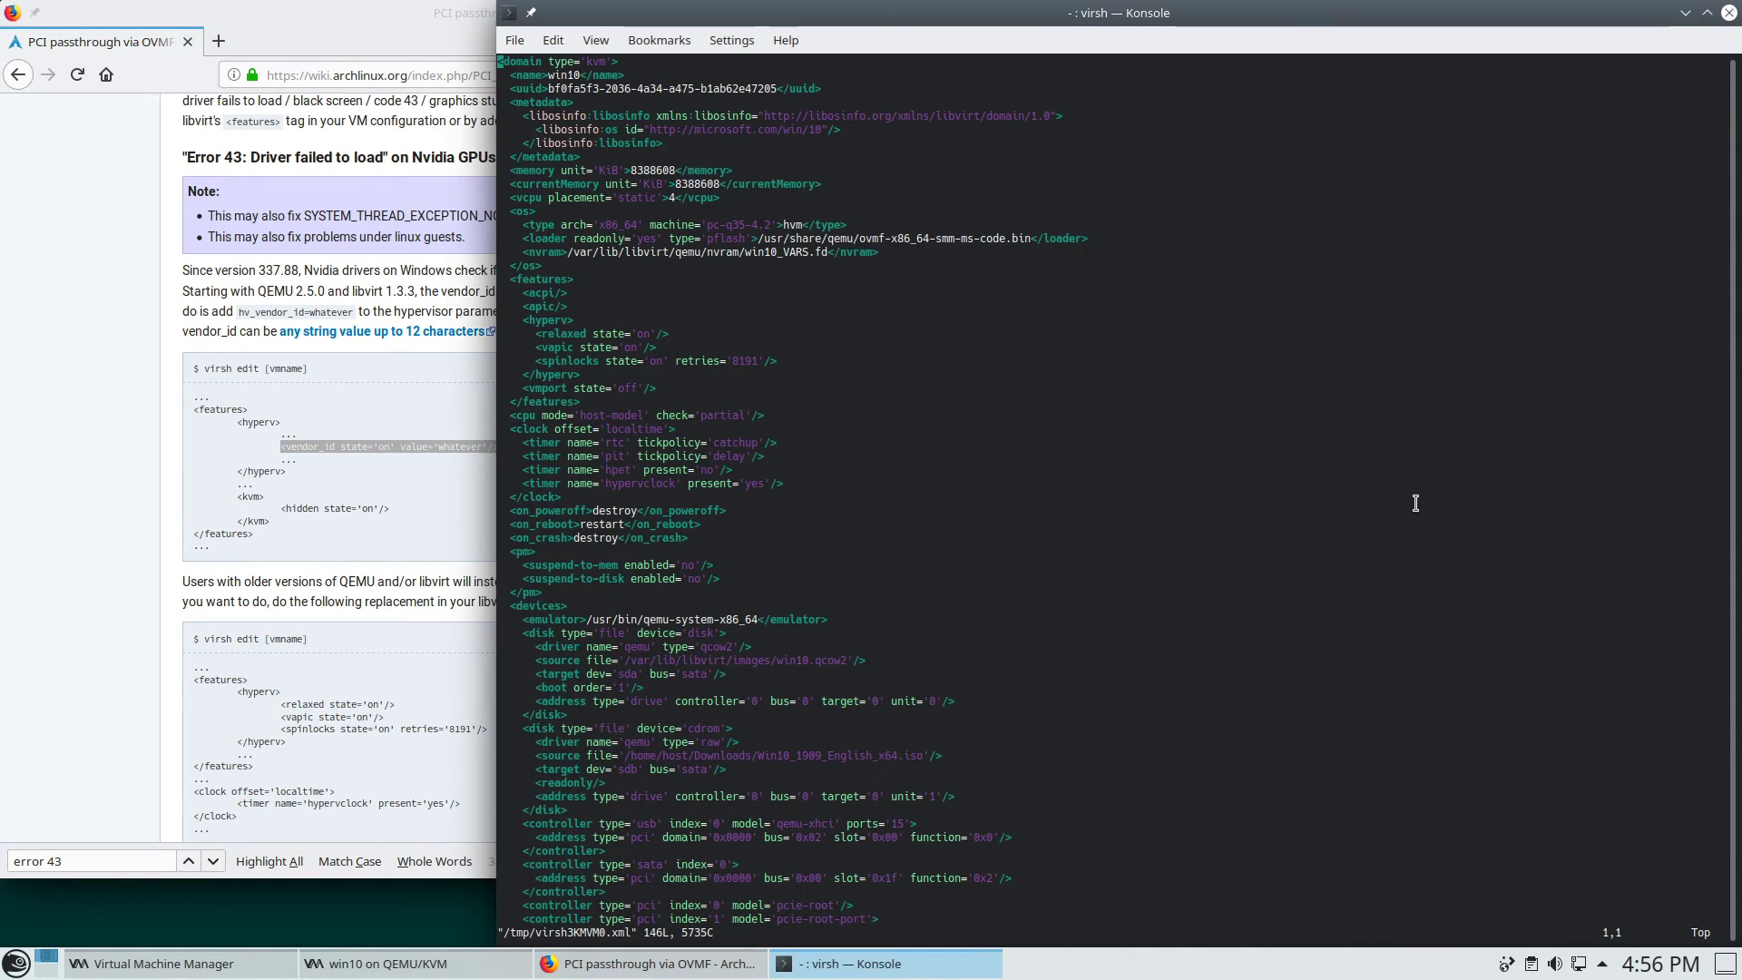
type("20G")
key("Down")
key("Down")
key("Down")
key("i")
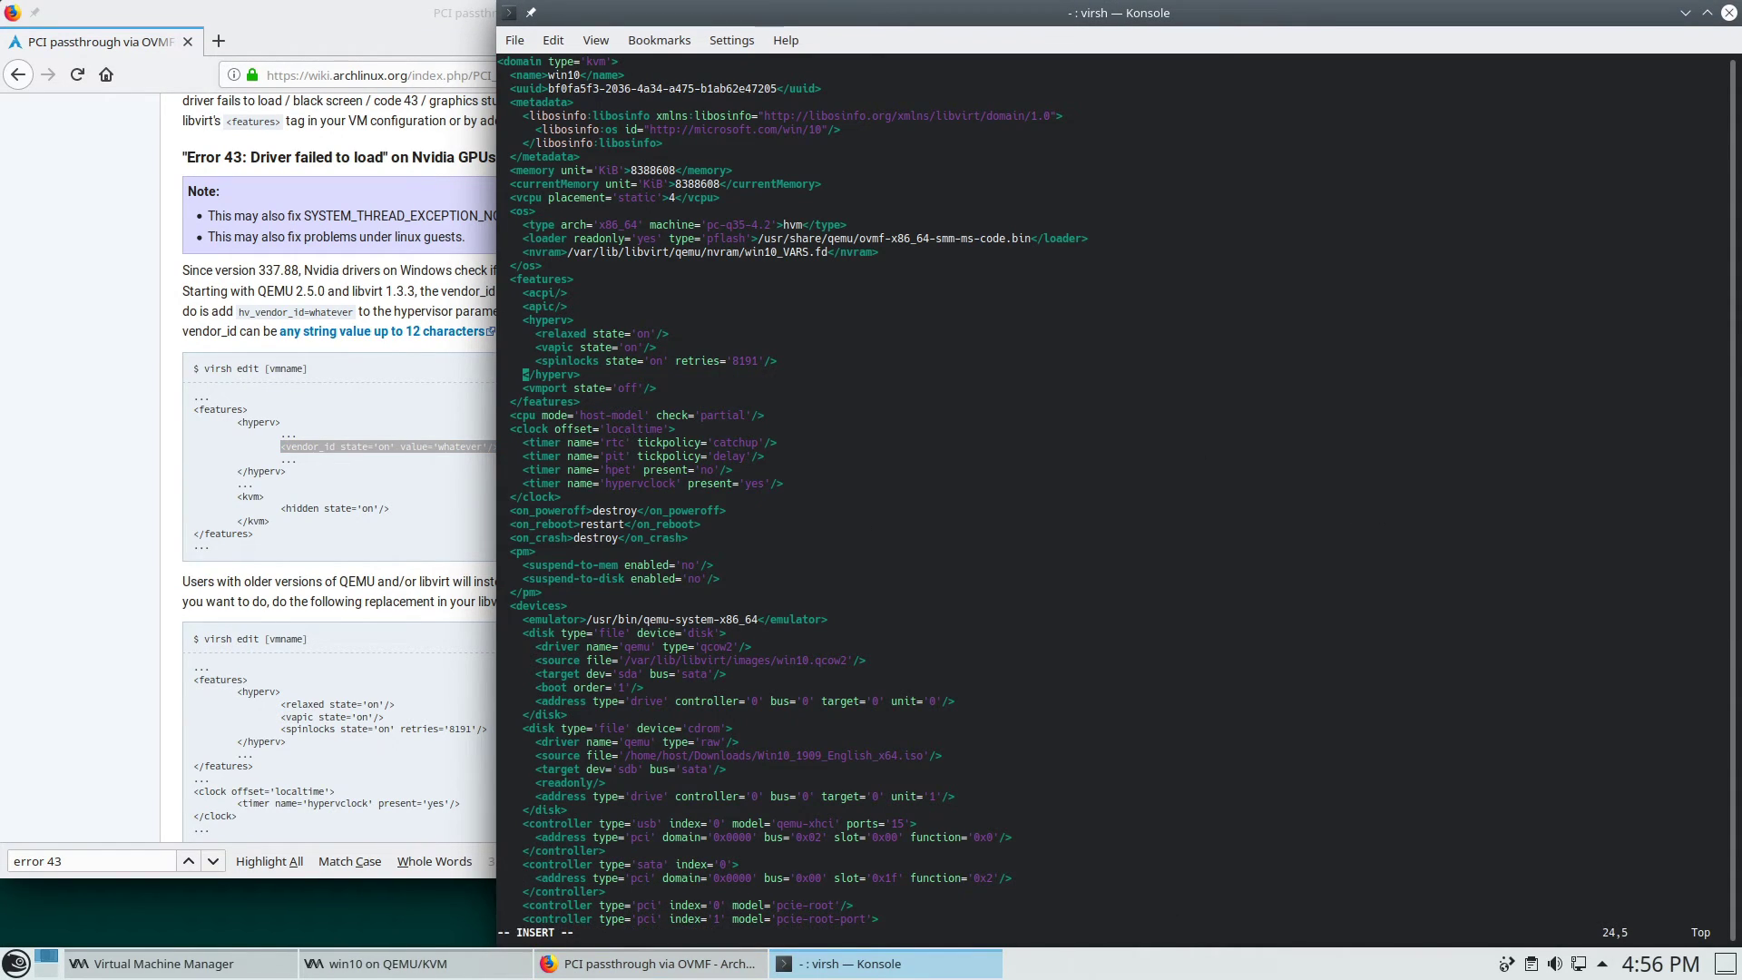
key("Return")
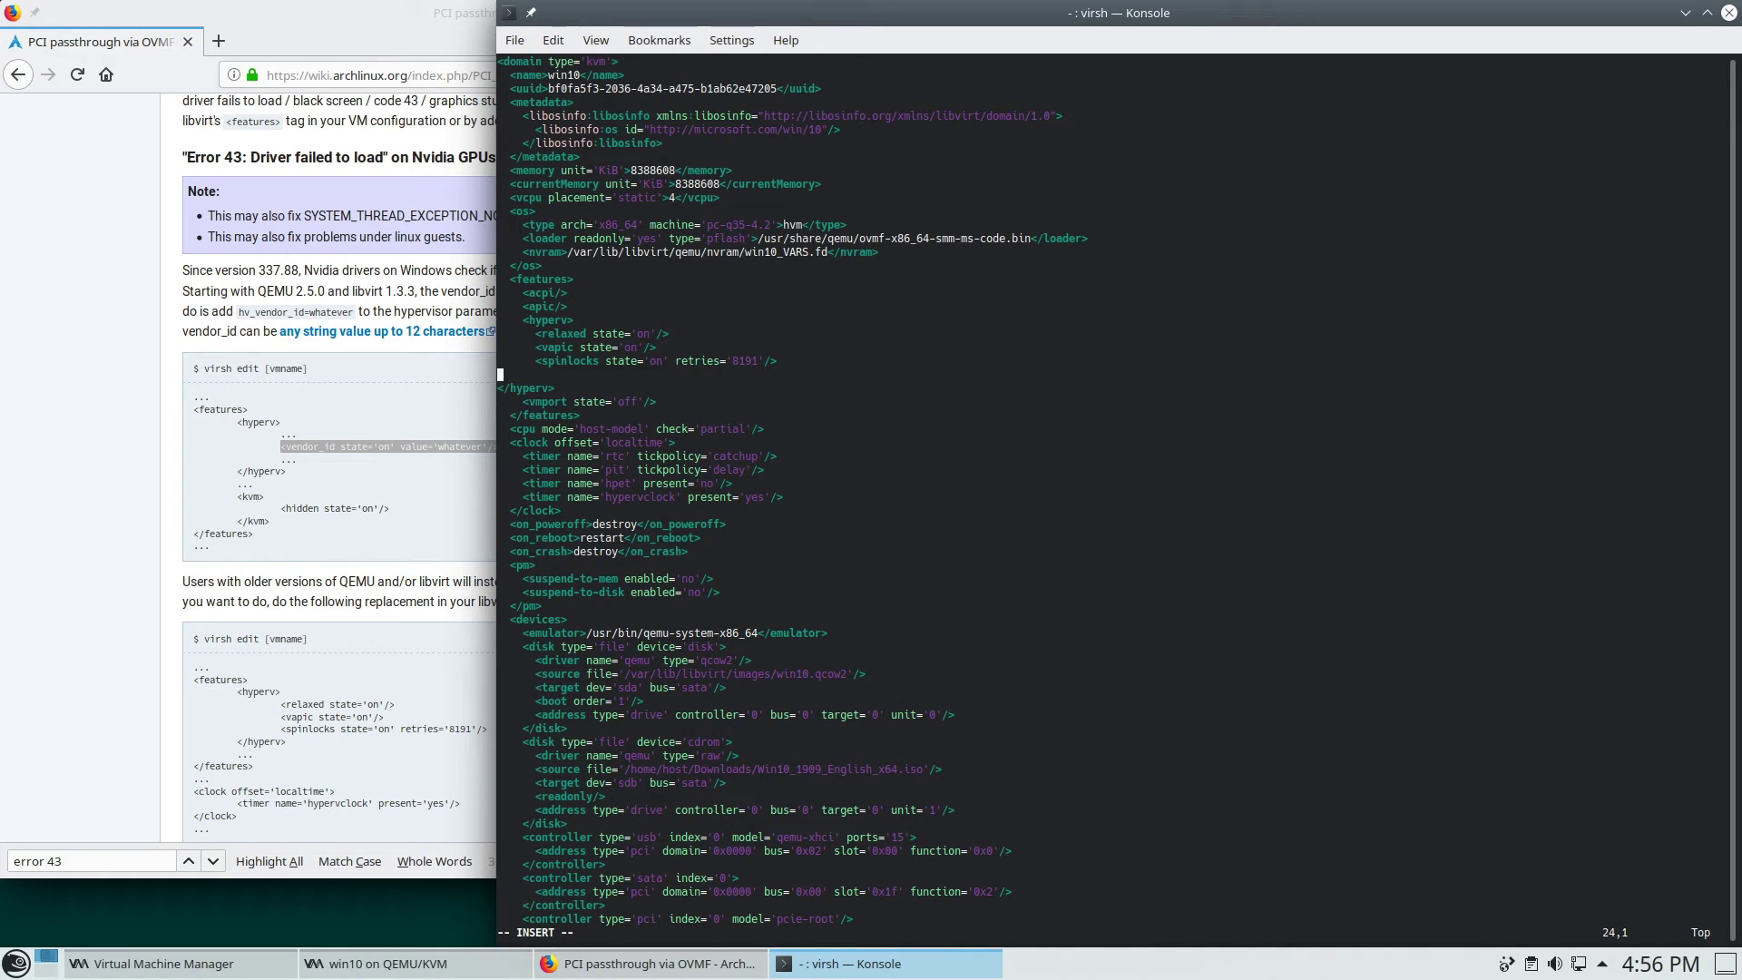
right_click(589, 376)
left_click(661, 407)
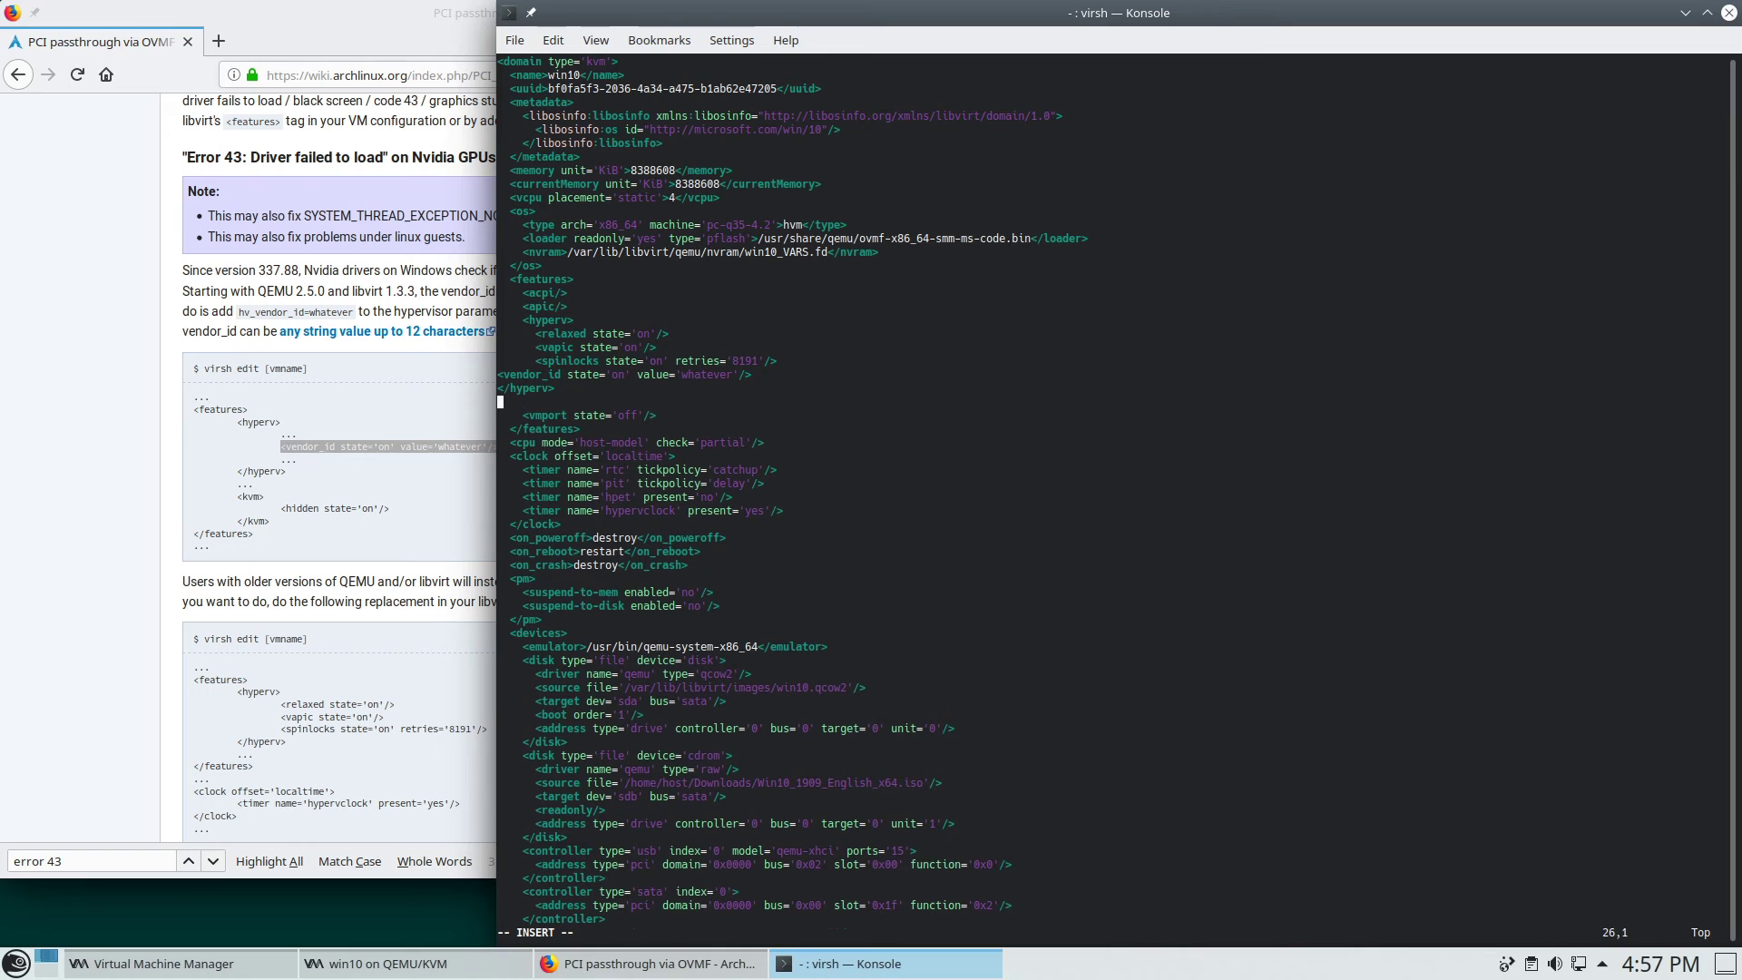
Step: Paste the <kvm><hidden state='on'/></kvm> block after hyperv and save with :wq
left_click_drag(238, 496, 269, 520)
right_click(269, 495)
left_click(308, 509)
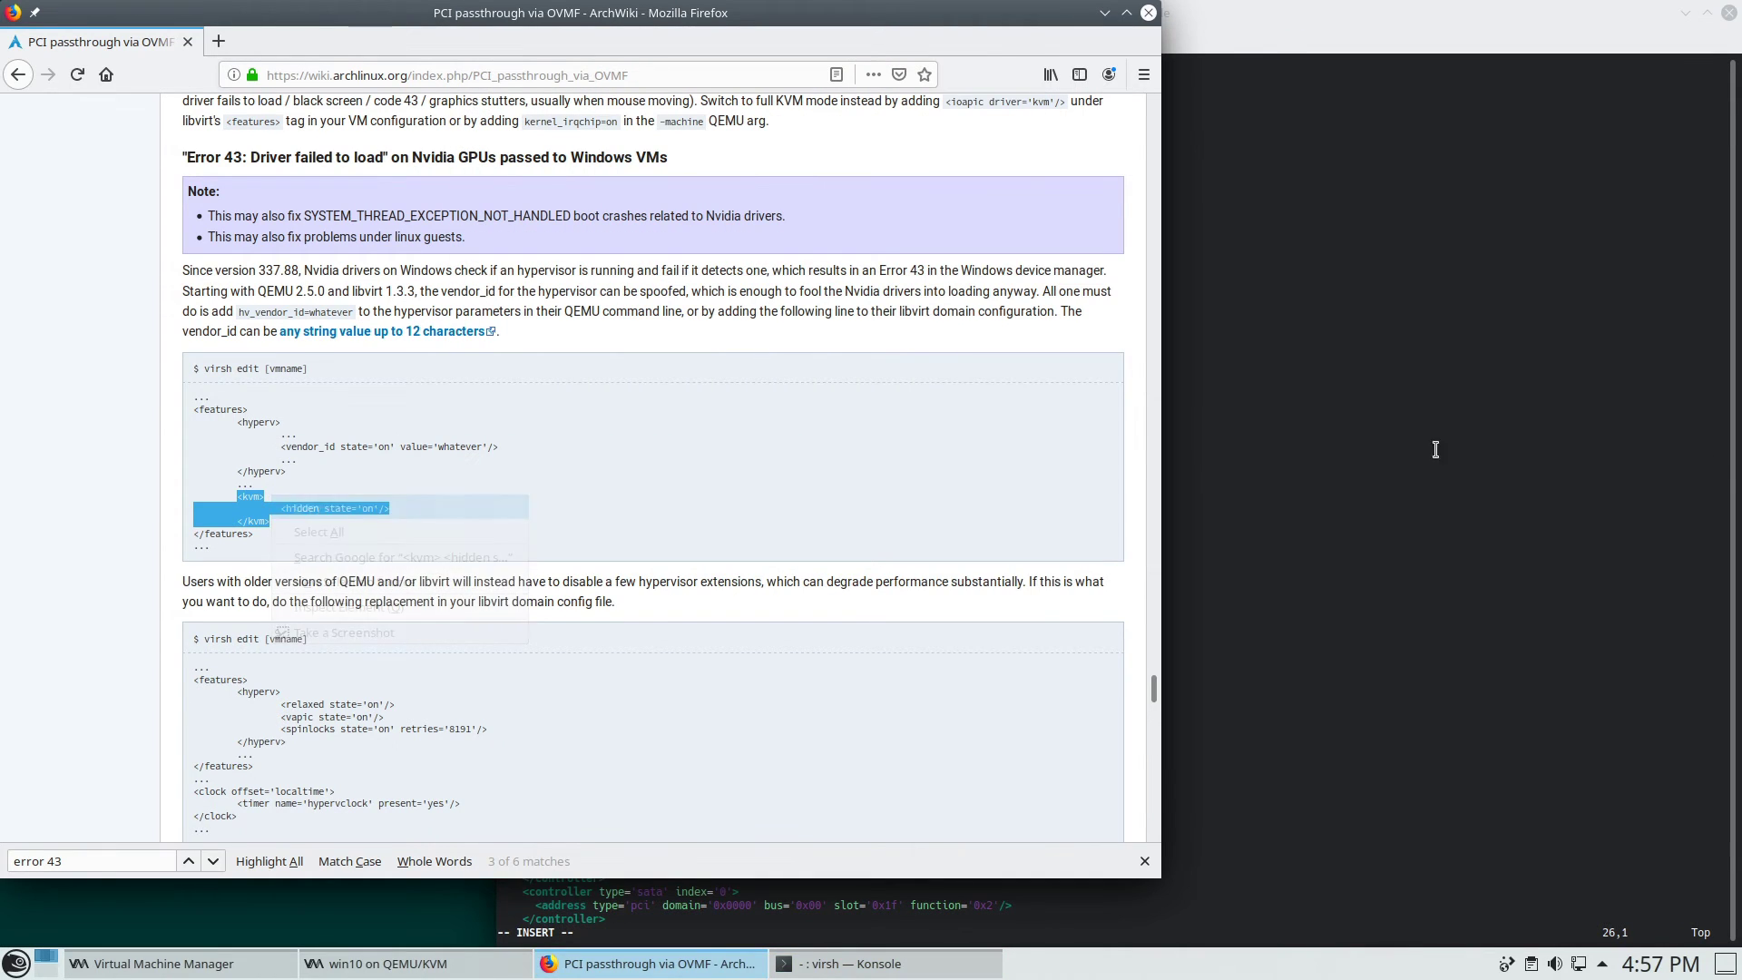
left_click(1220, 456)
right_click(578, 405)
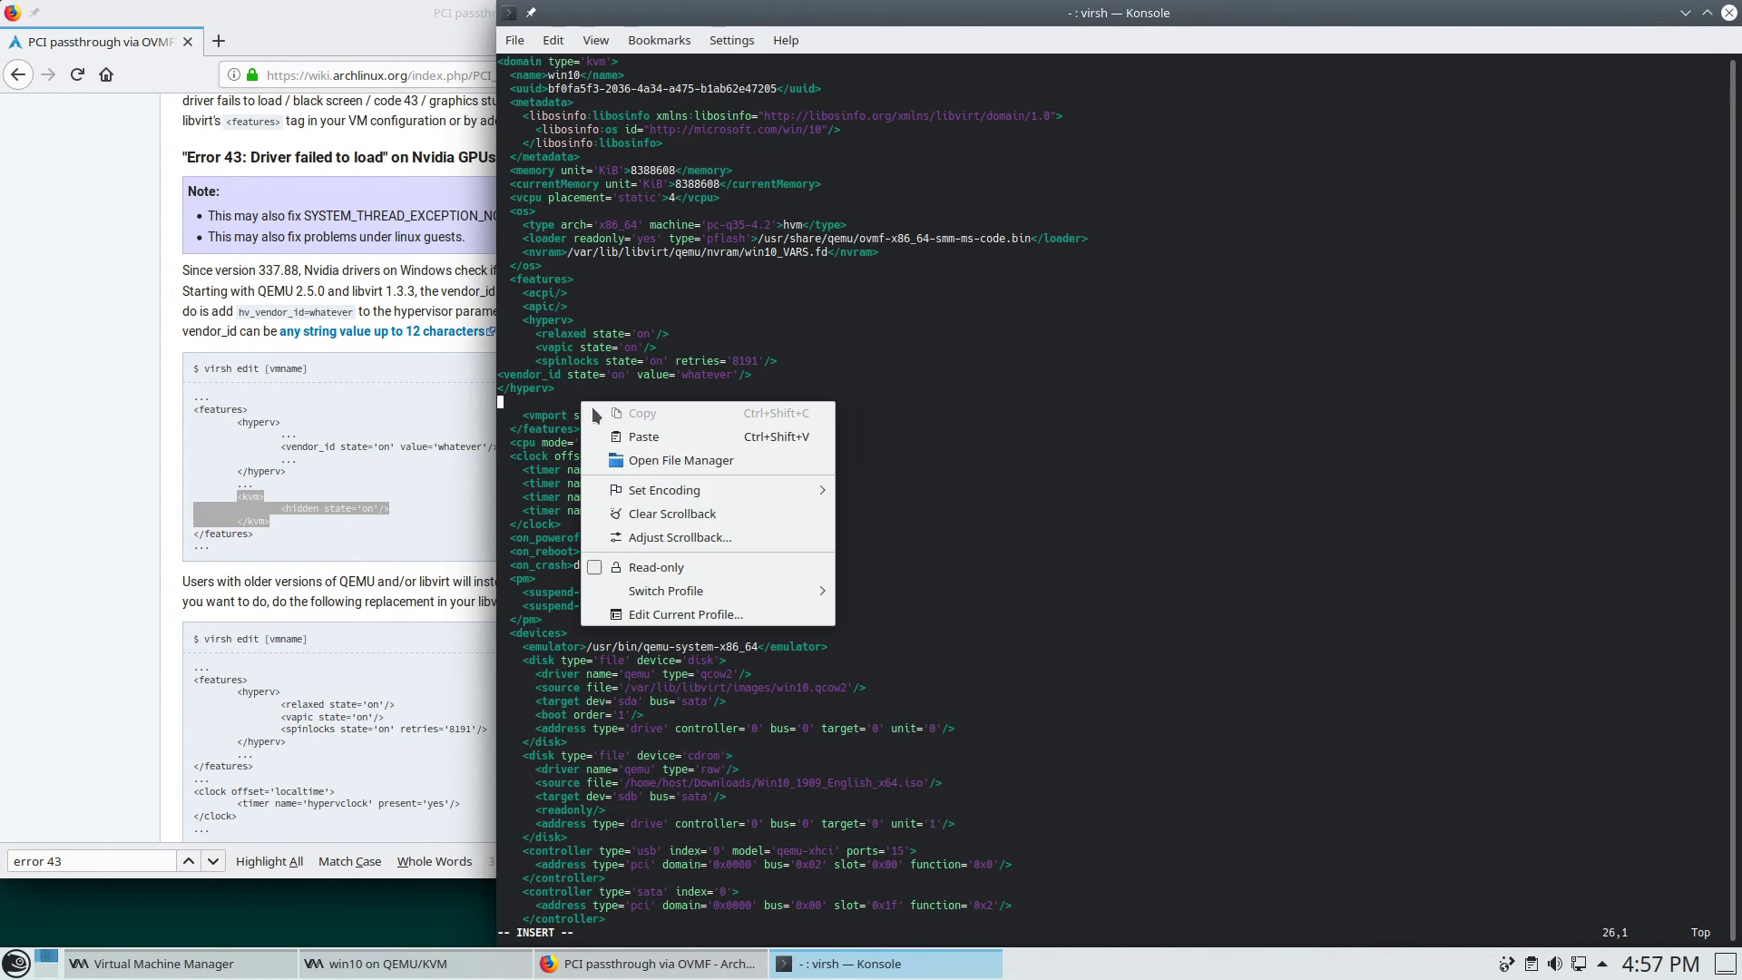
left_click(667, 441)
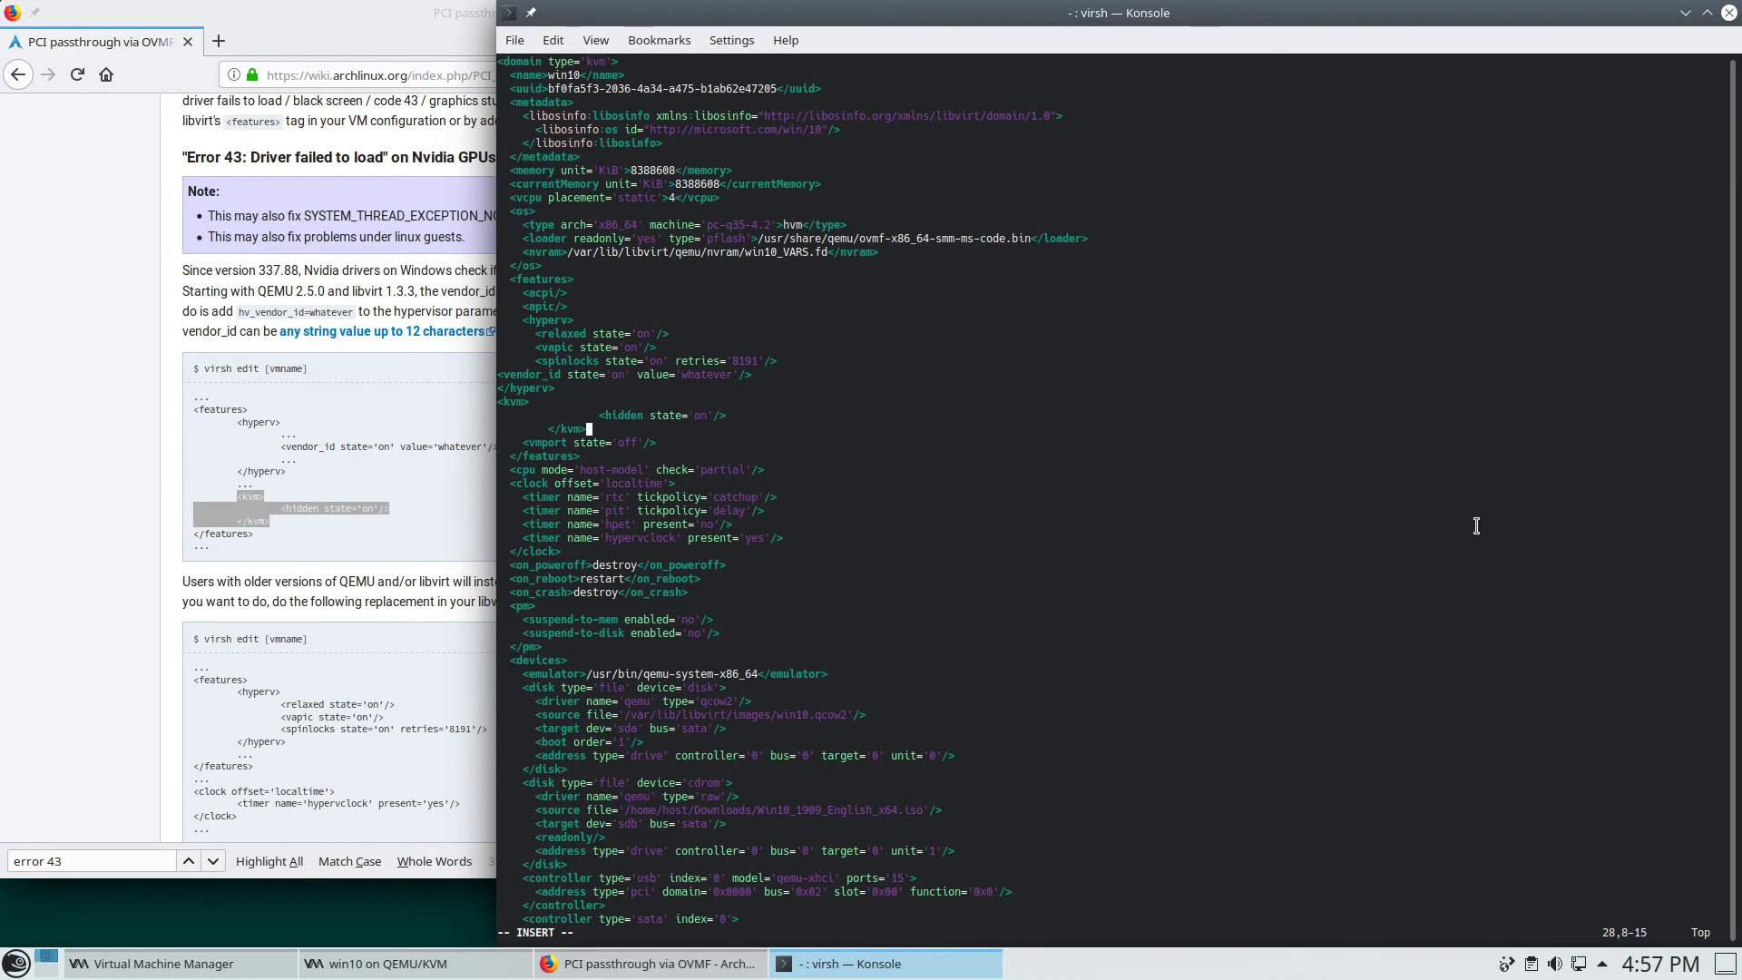
key("Escape")
type(":wq")
key("Return")
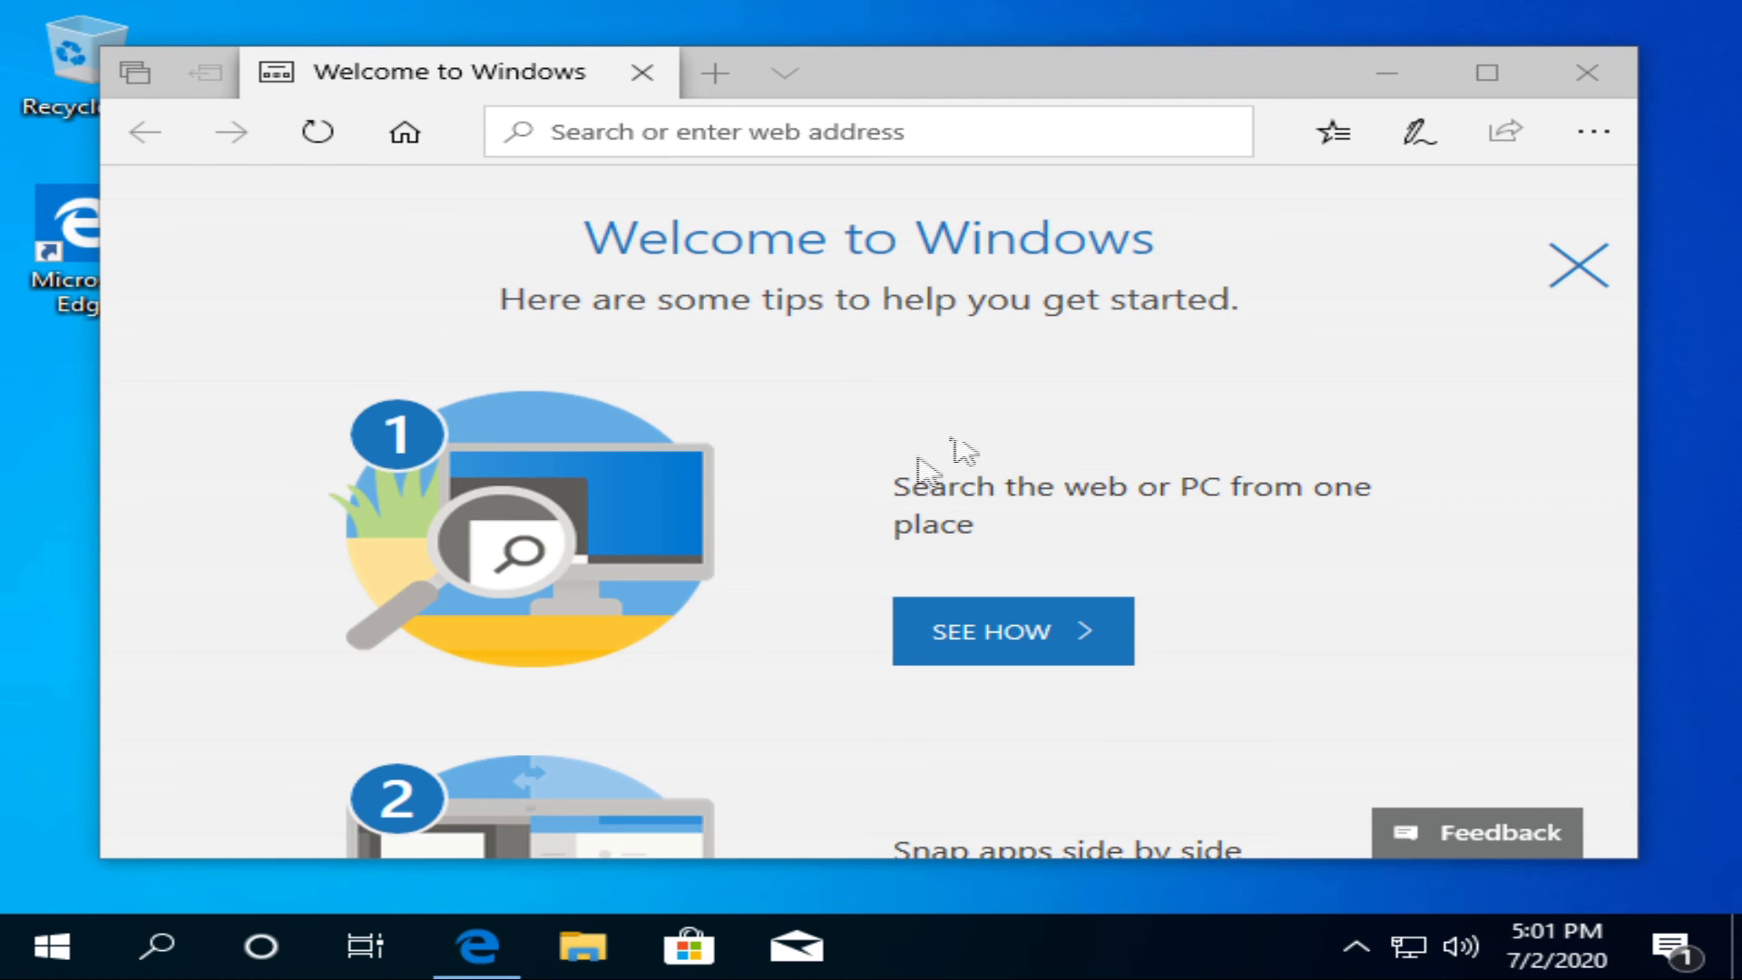
Step: Close the Edge welcome window and choose 1920 × 1080 from Display settings' resolution list
left_click(1587, 72)
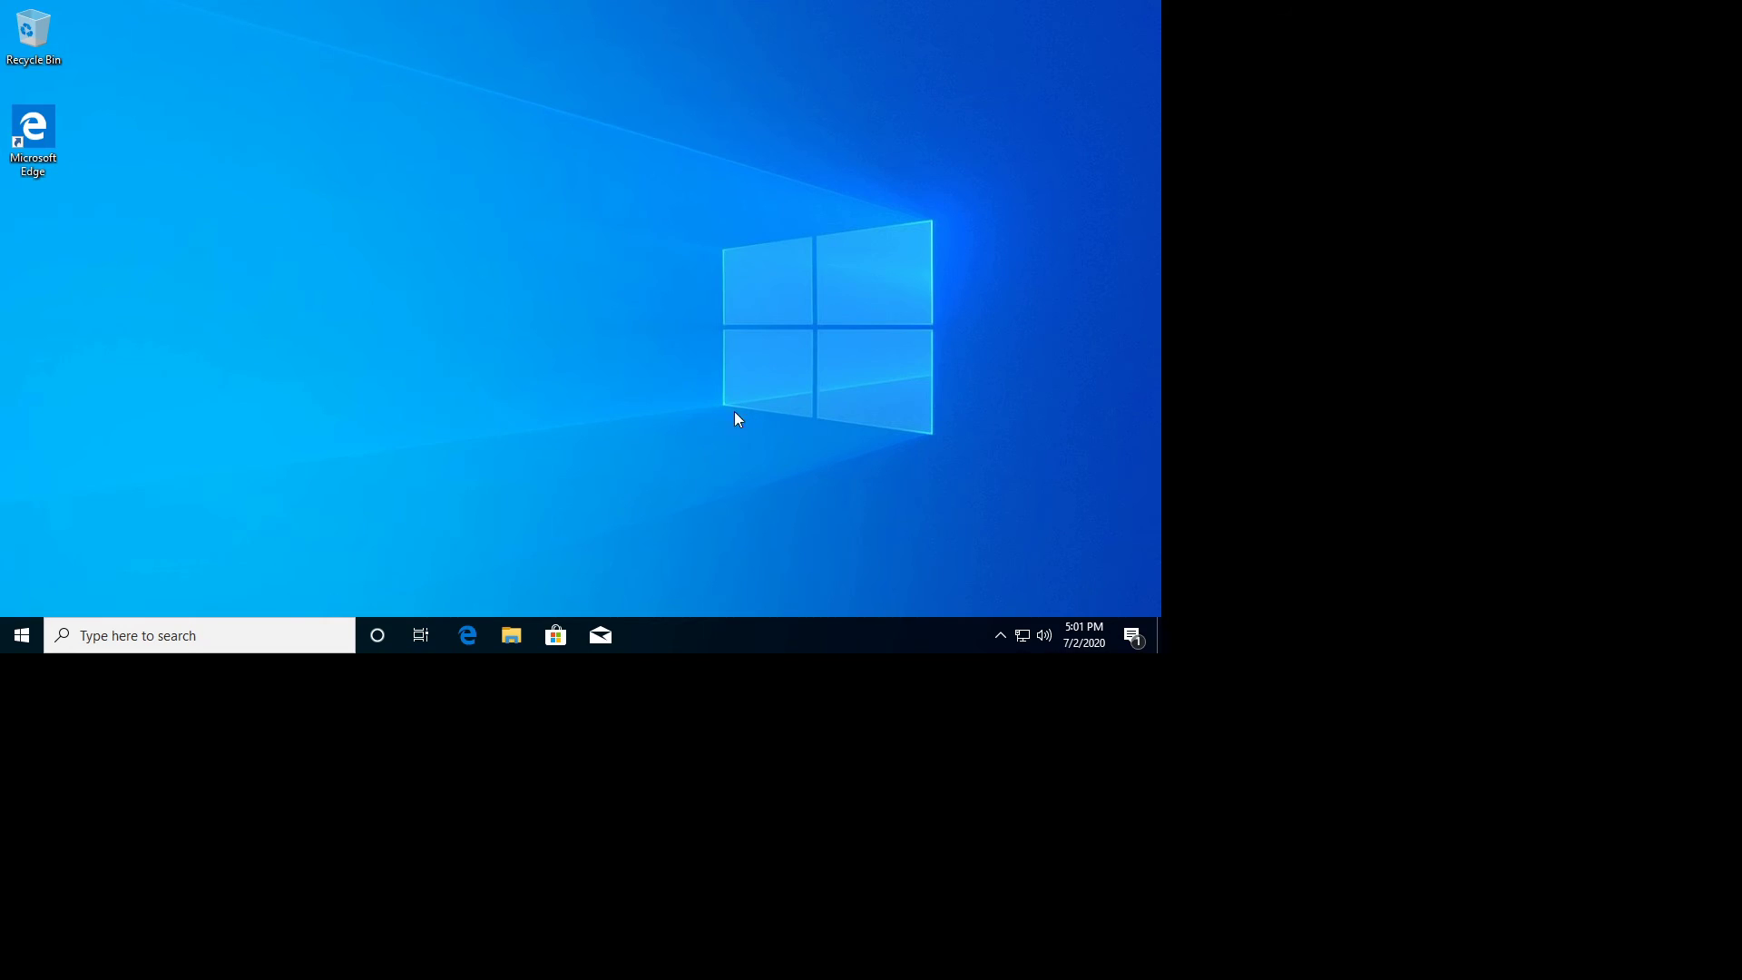
right_click(622, 350)
left_click(686, 504)
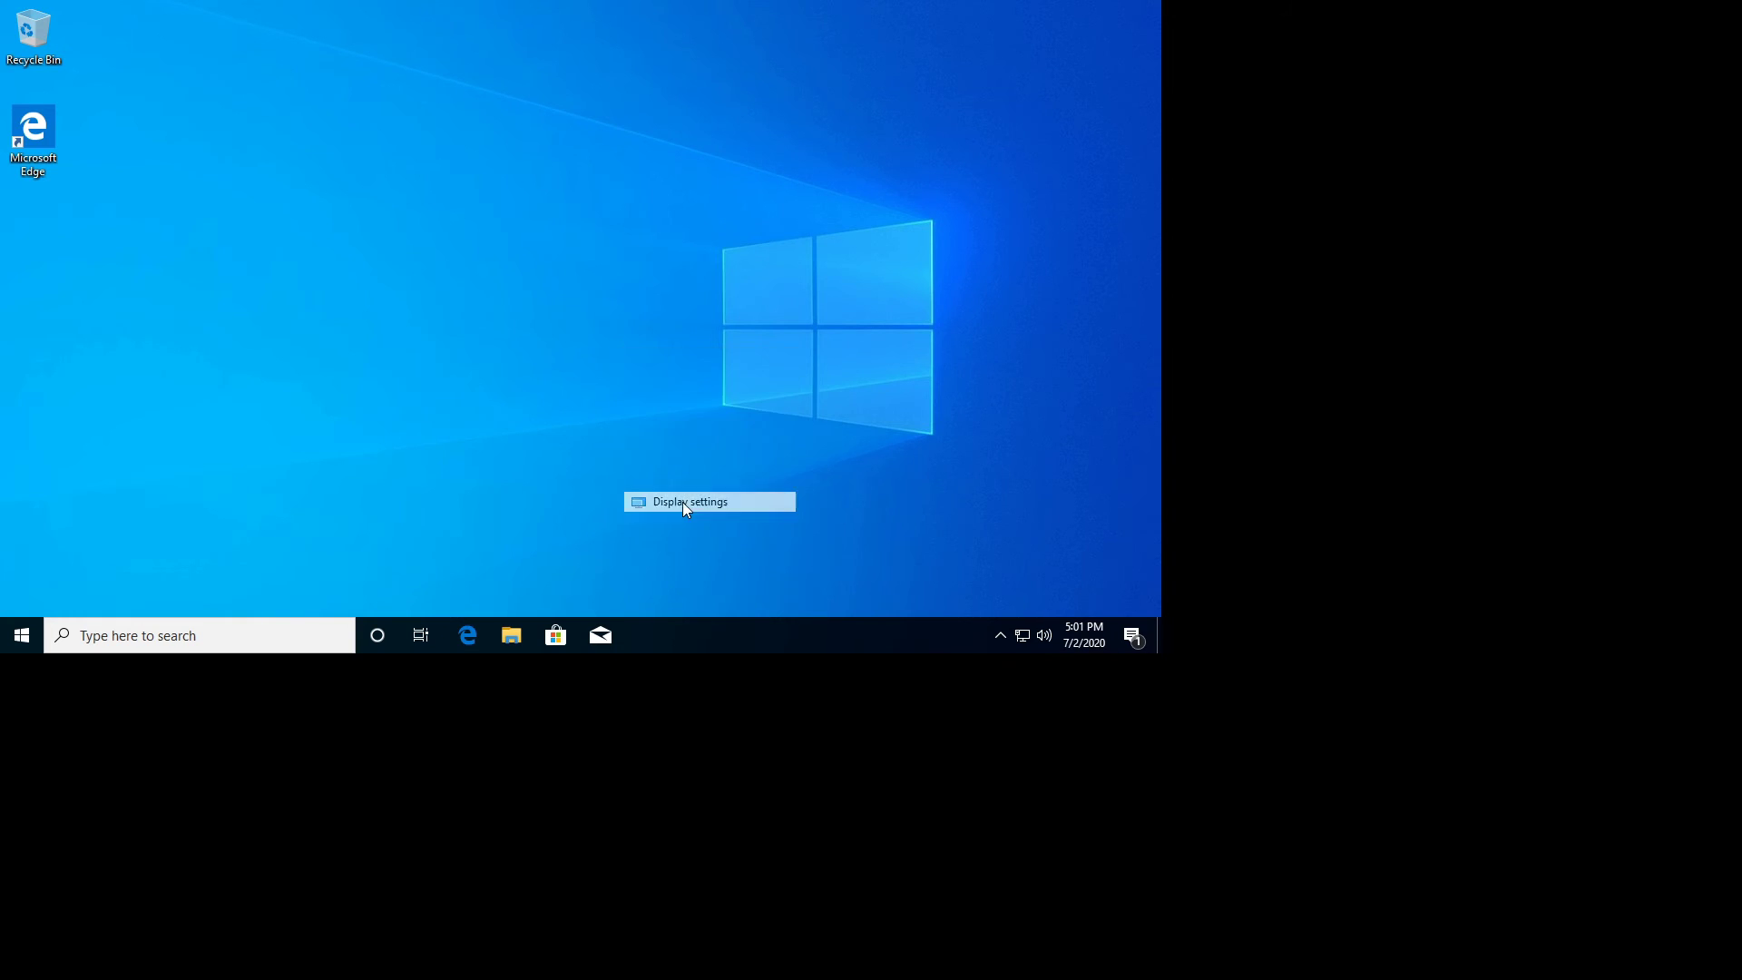
scroll(490, 445, "down", 2)
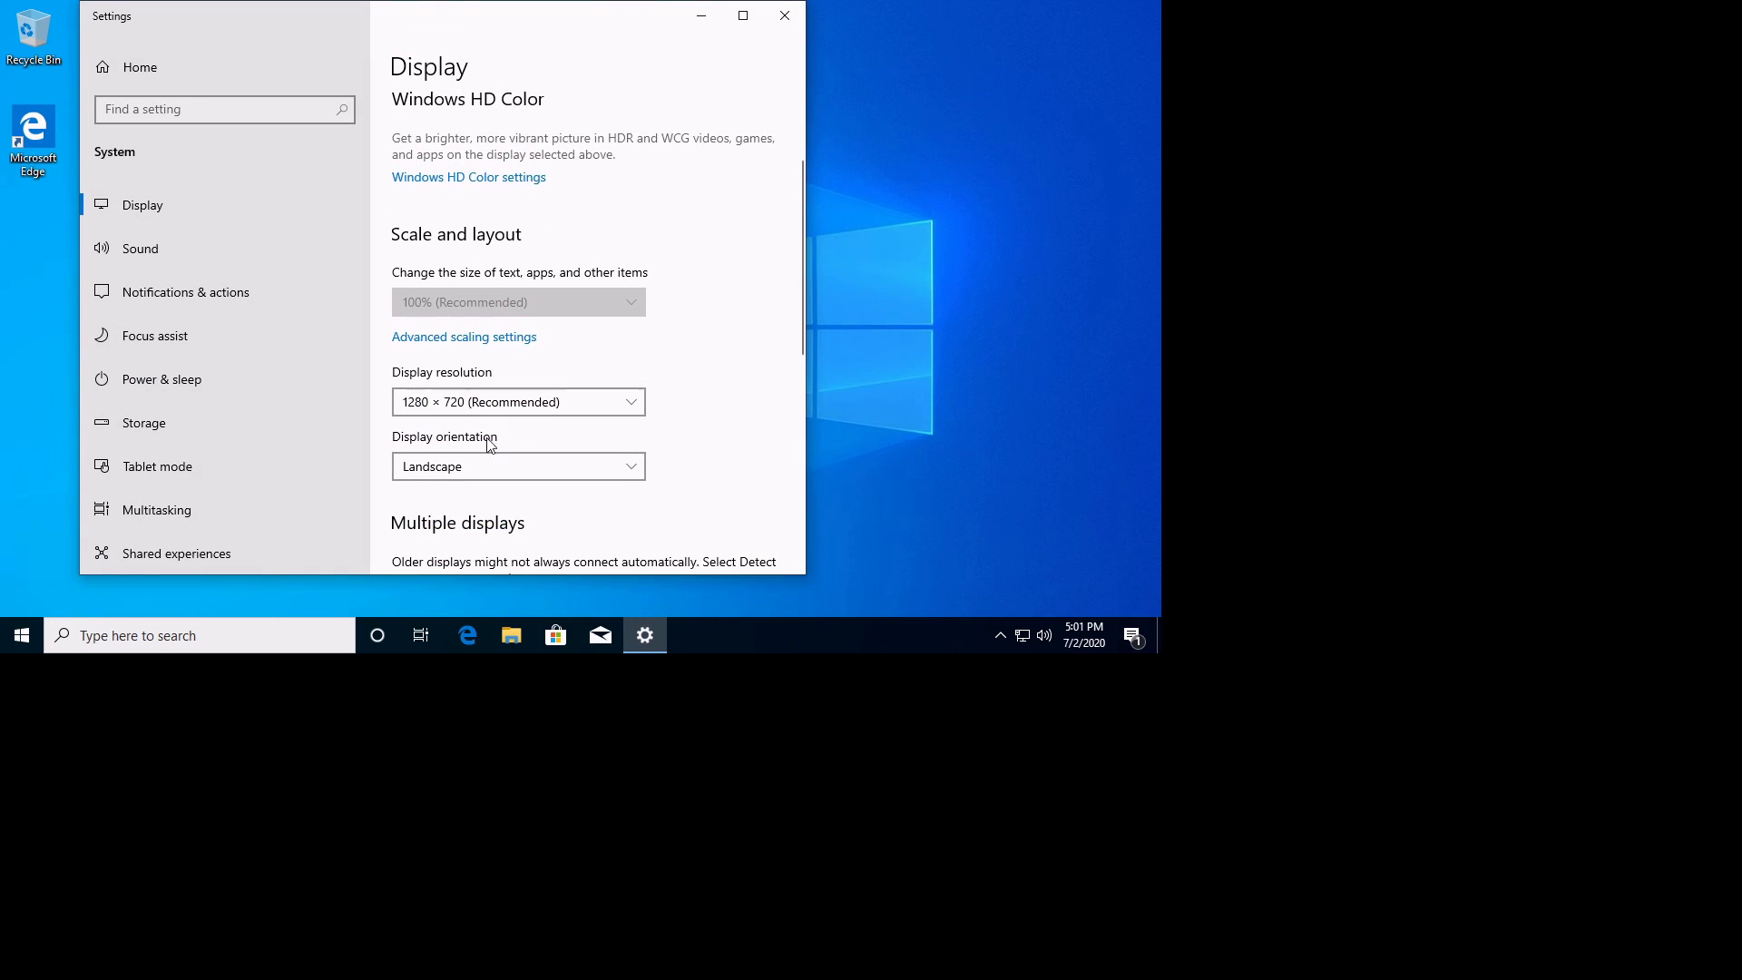
left_click(503, 399)
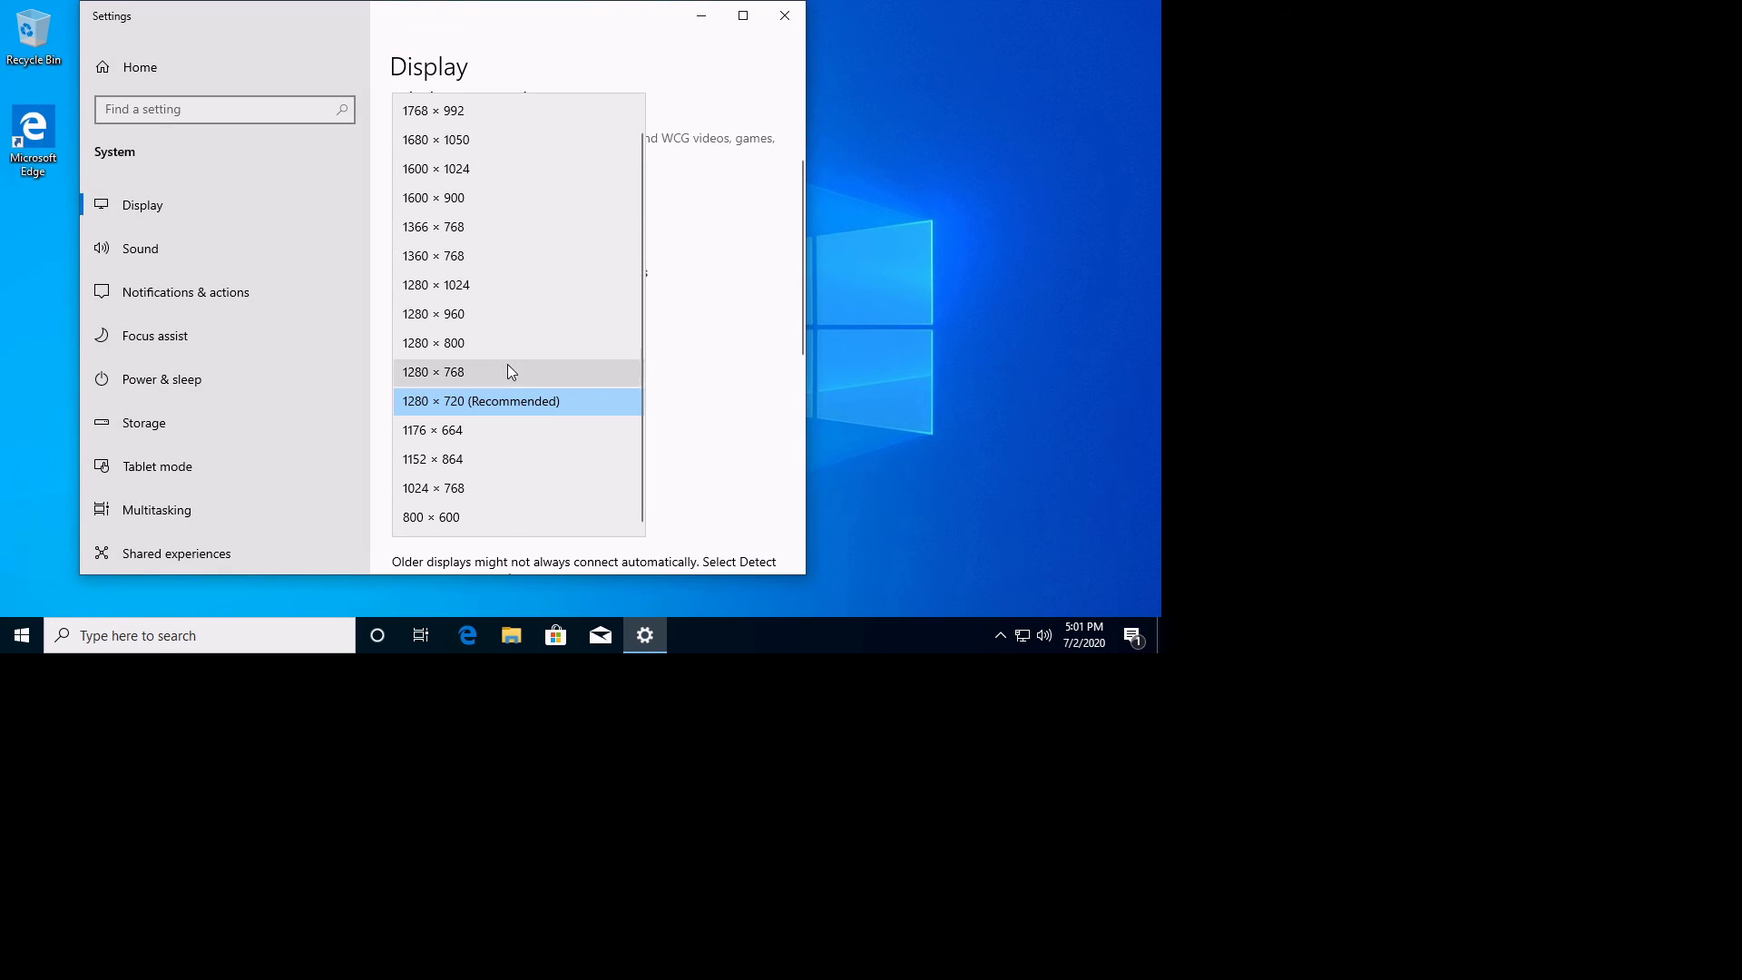
scroll(526, 368, "up", 1)
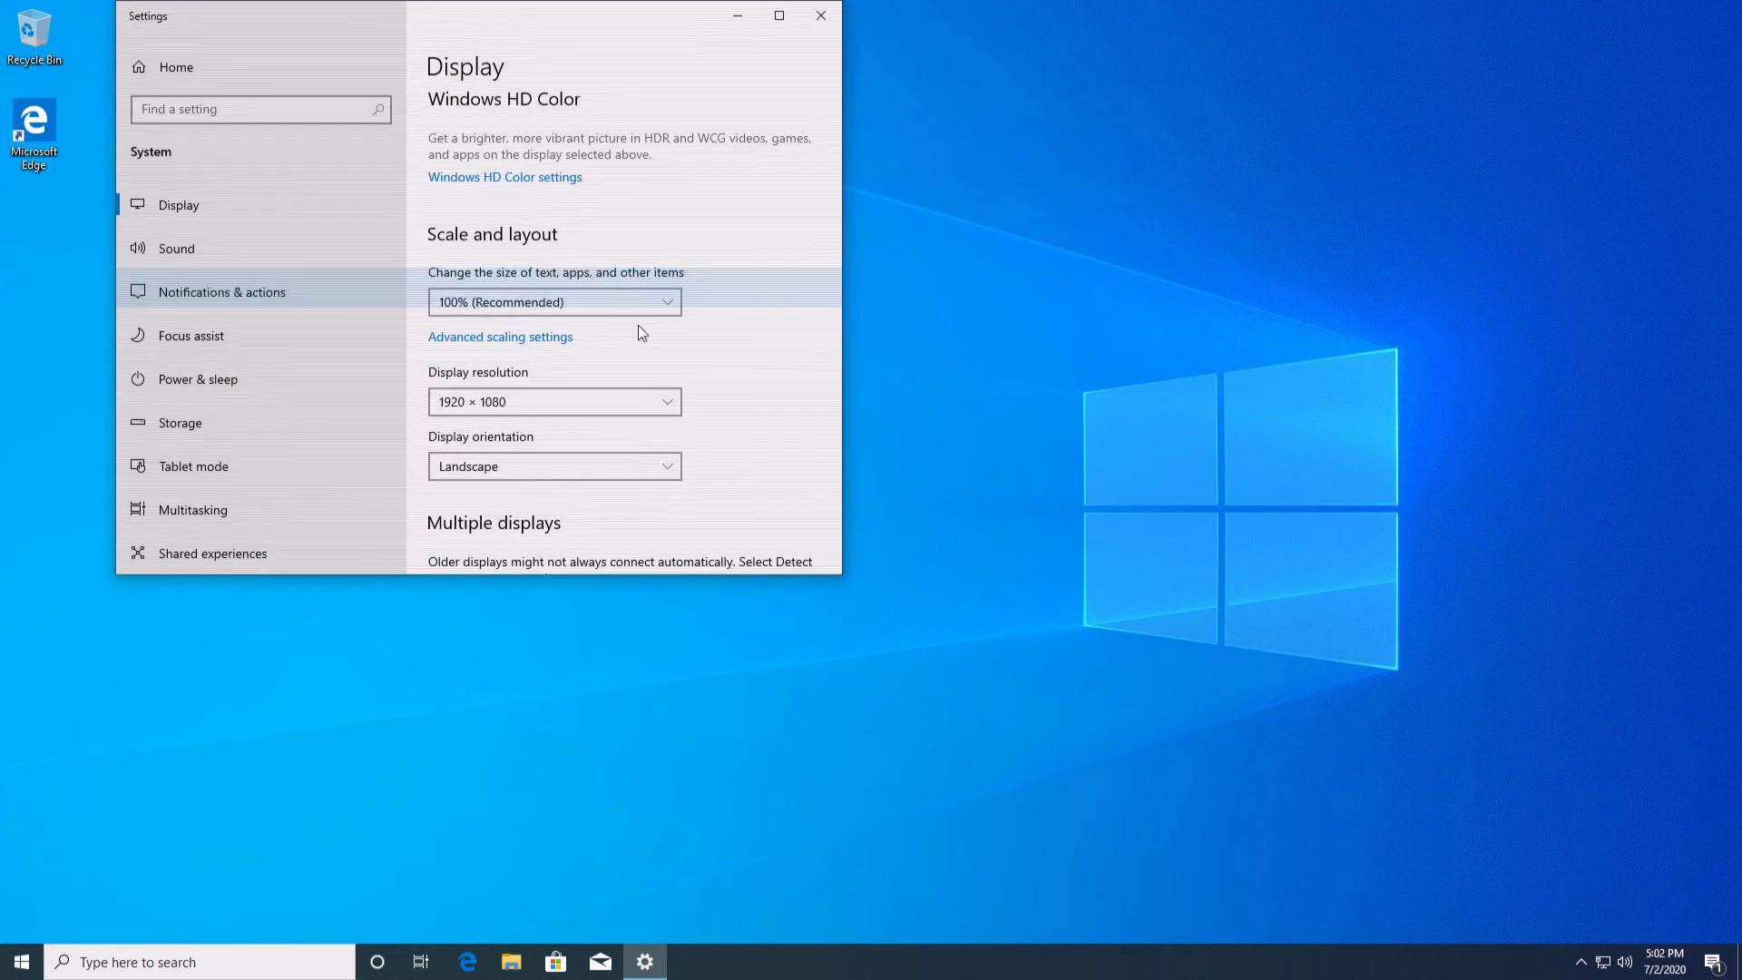
Step: Keep 1920 × 1080 and open Device Manager to show the NVIDIA GeForce GTX 980 under Display adapters
key("alt+F4")
key("super")
type("devic")
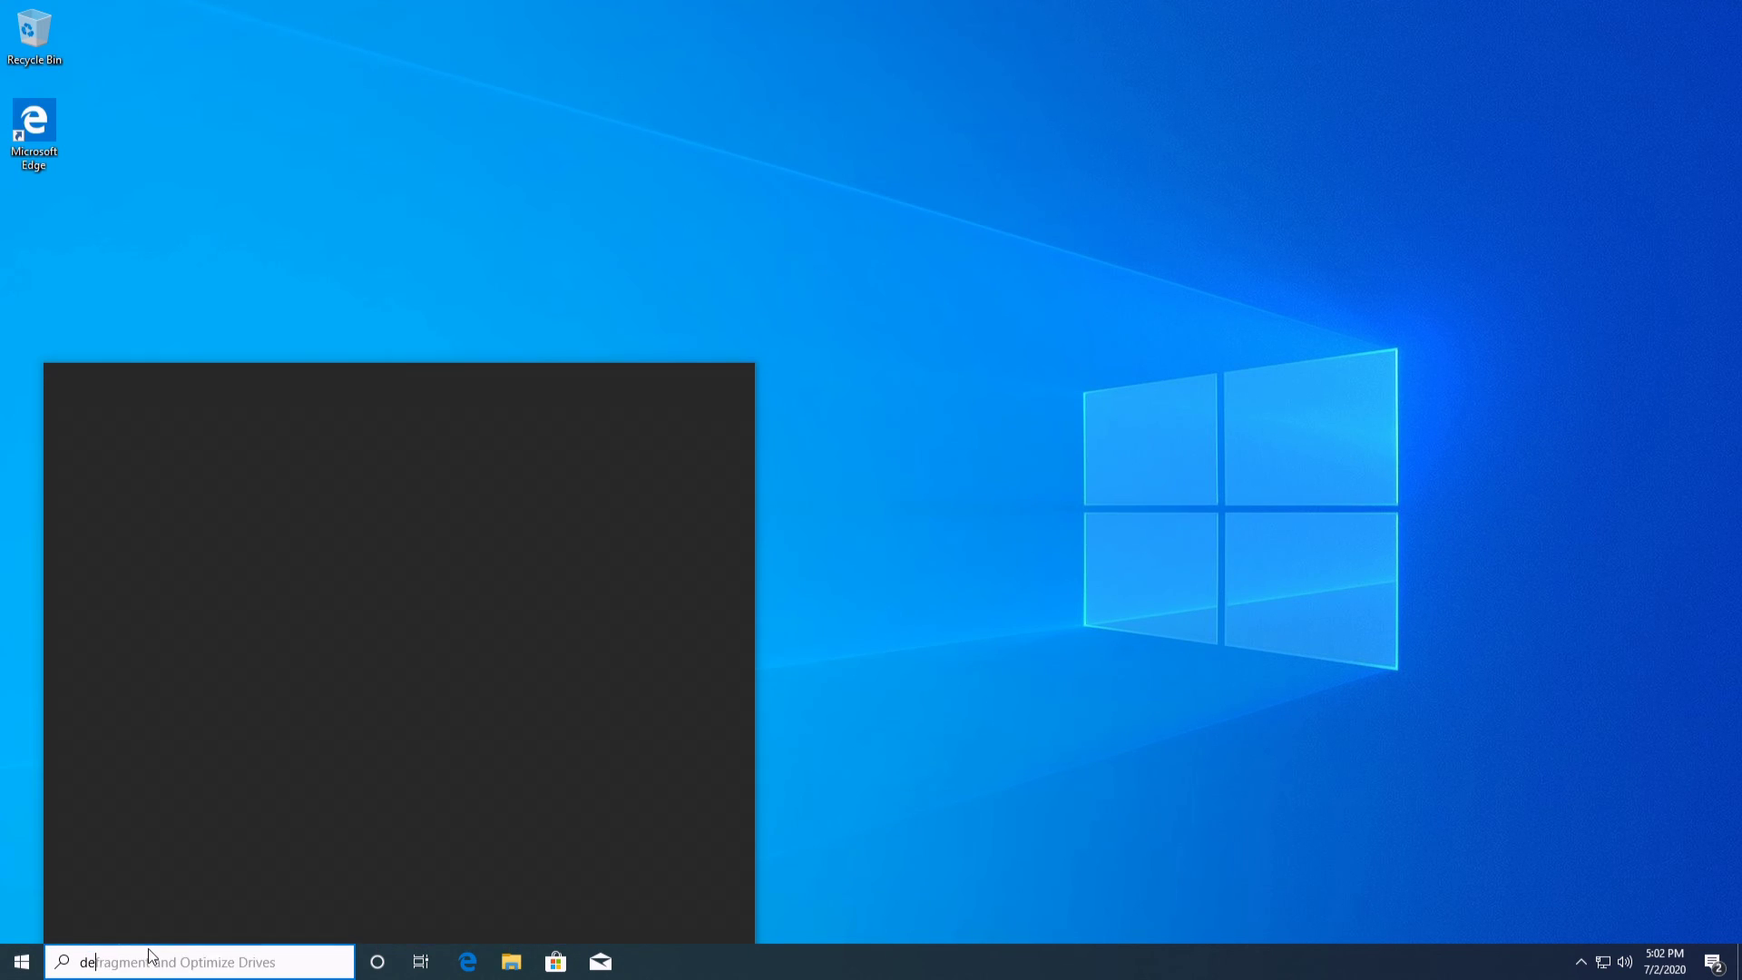
left_click(170, 501)
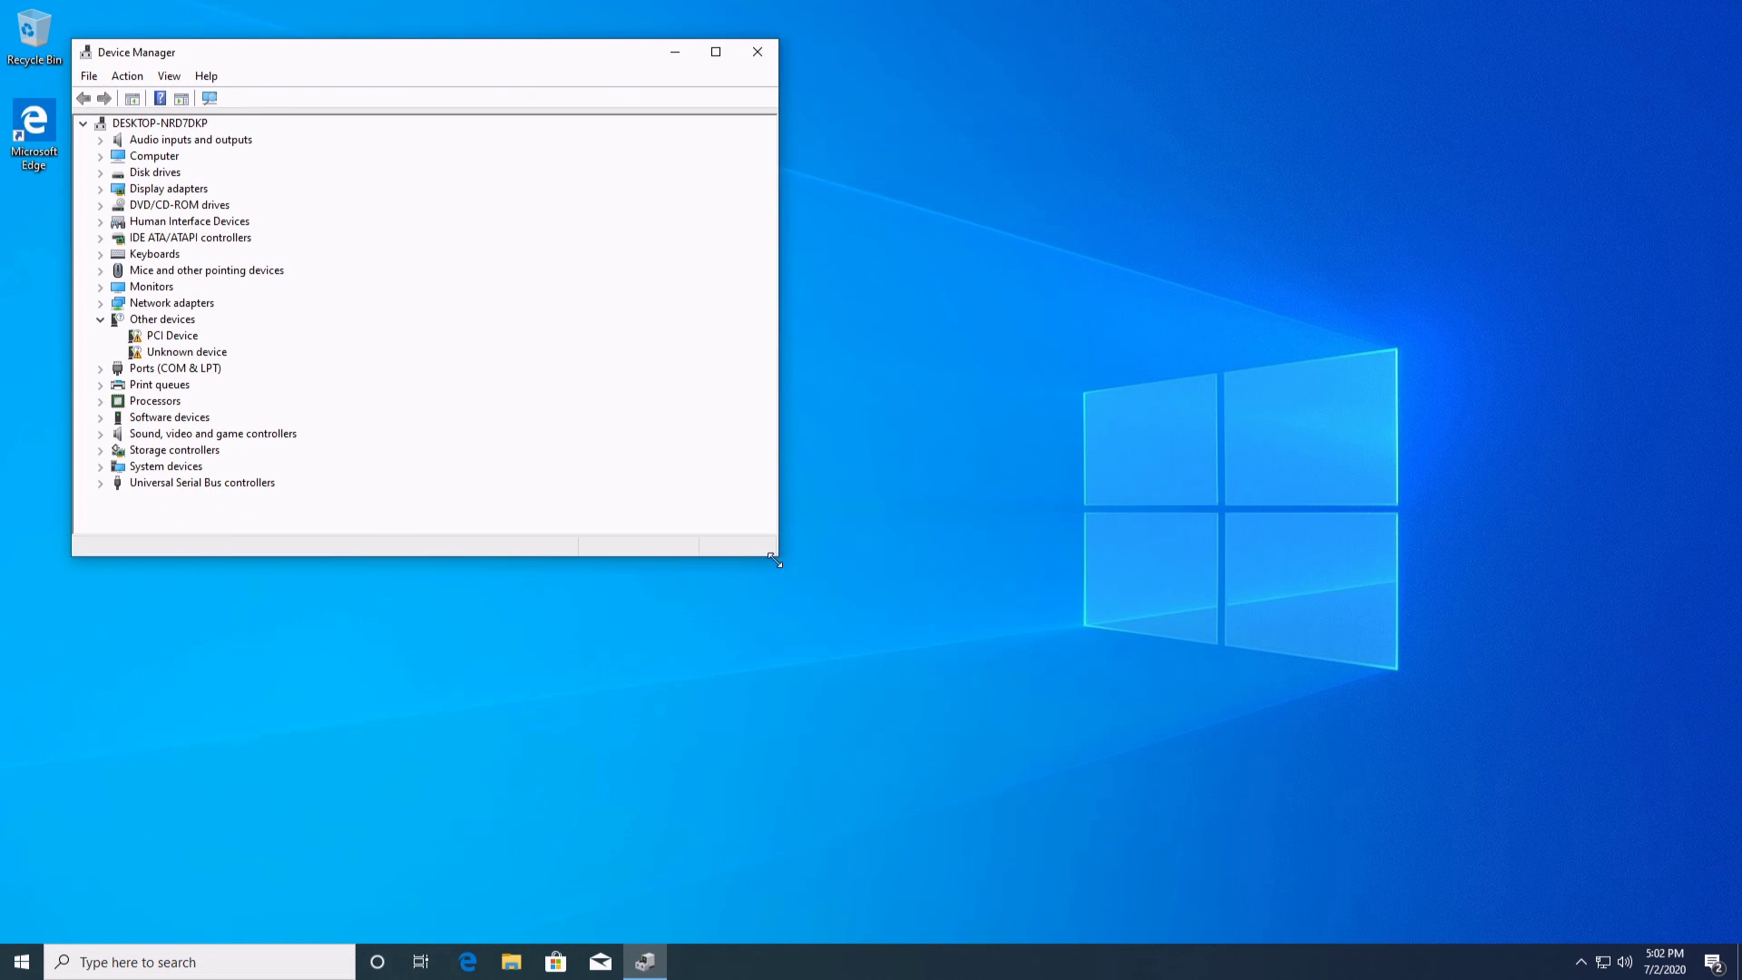
left_click_drag(776, 556, 964, 691)
left_click(99, 189)
left_click(169, 207)
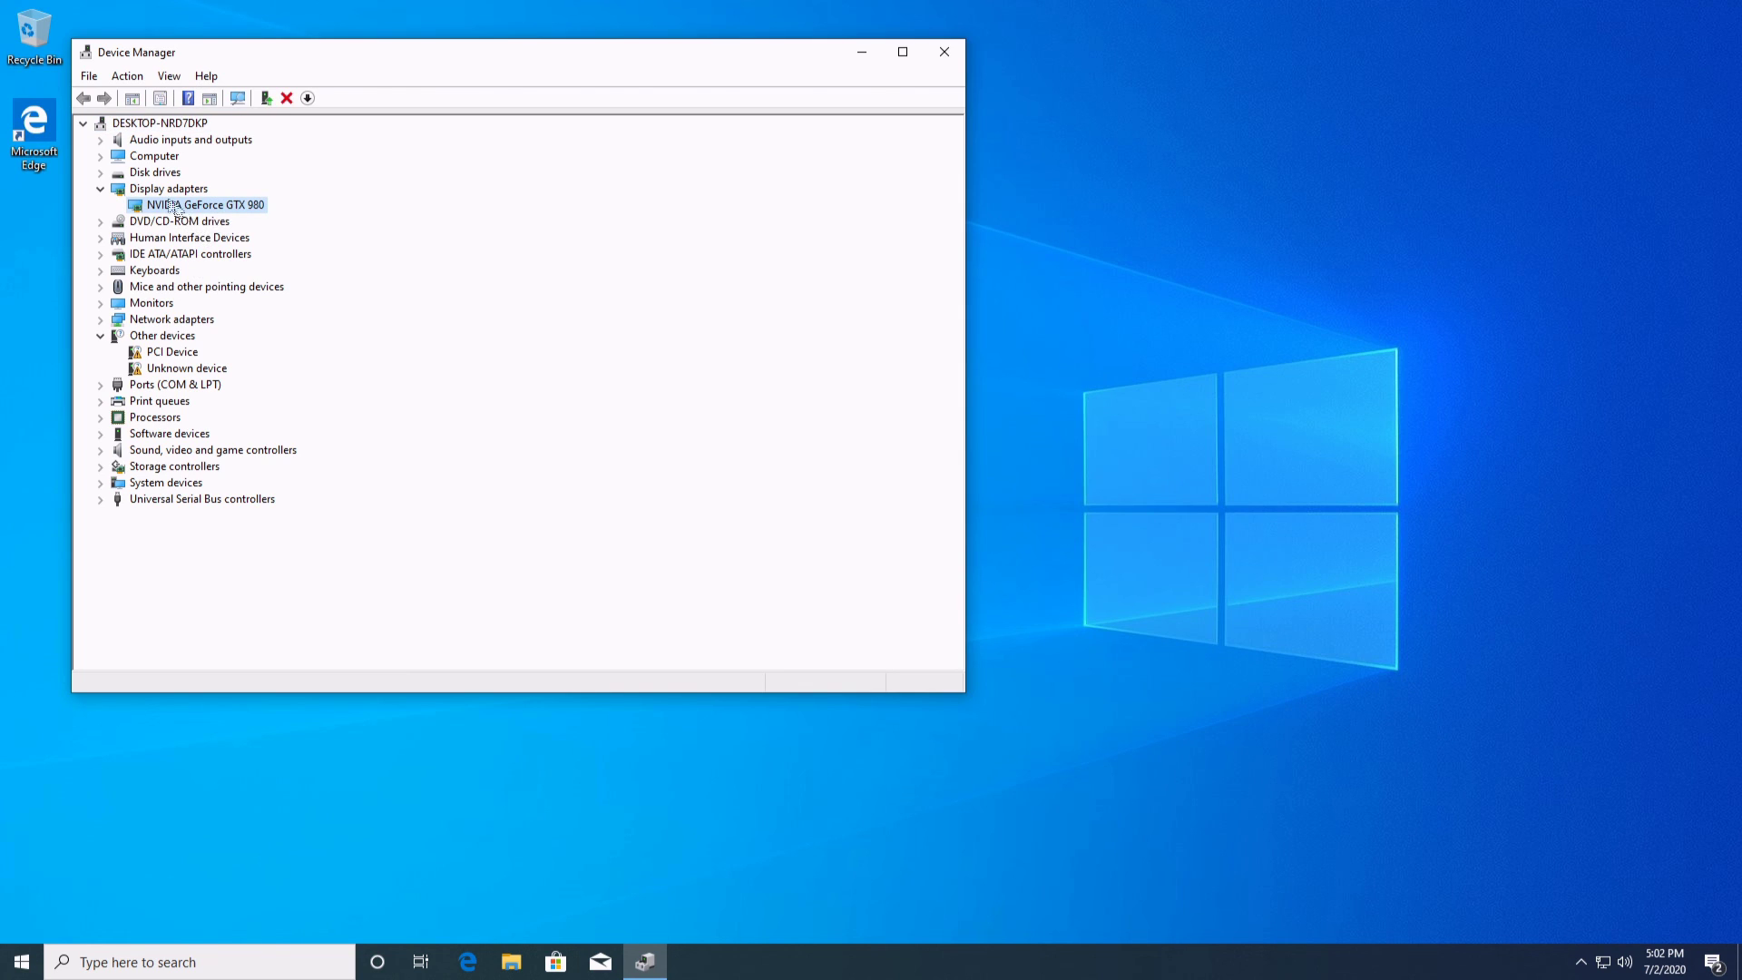
left_click(101, 173)
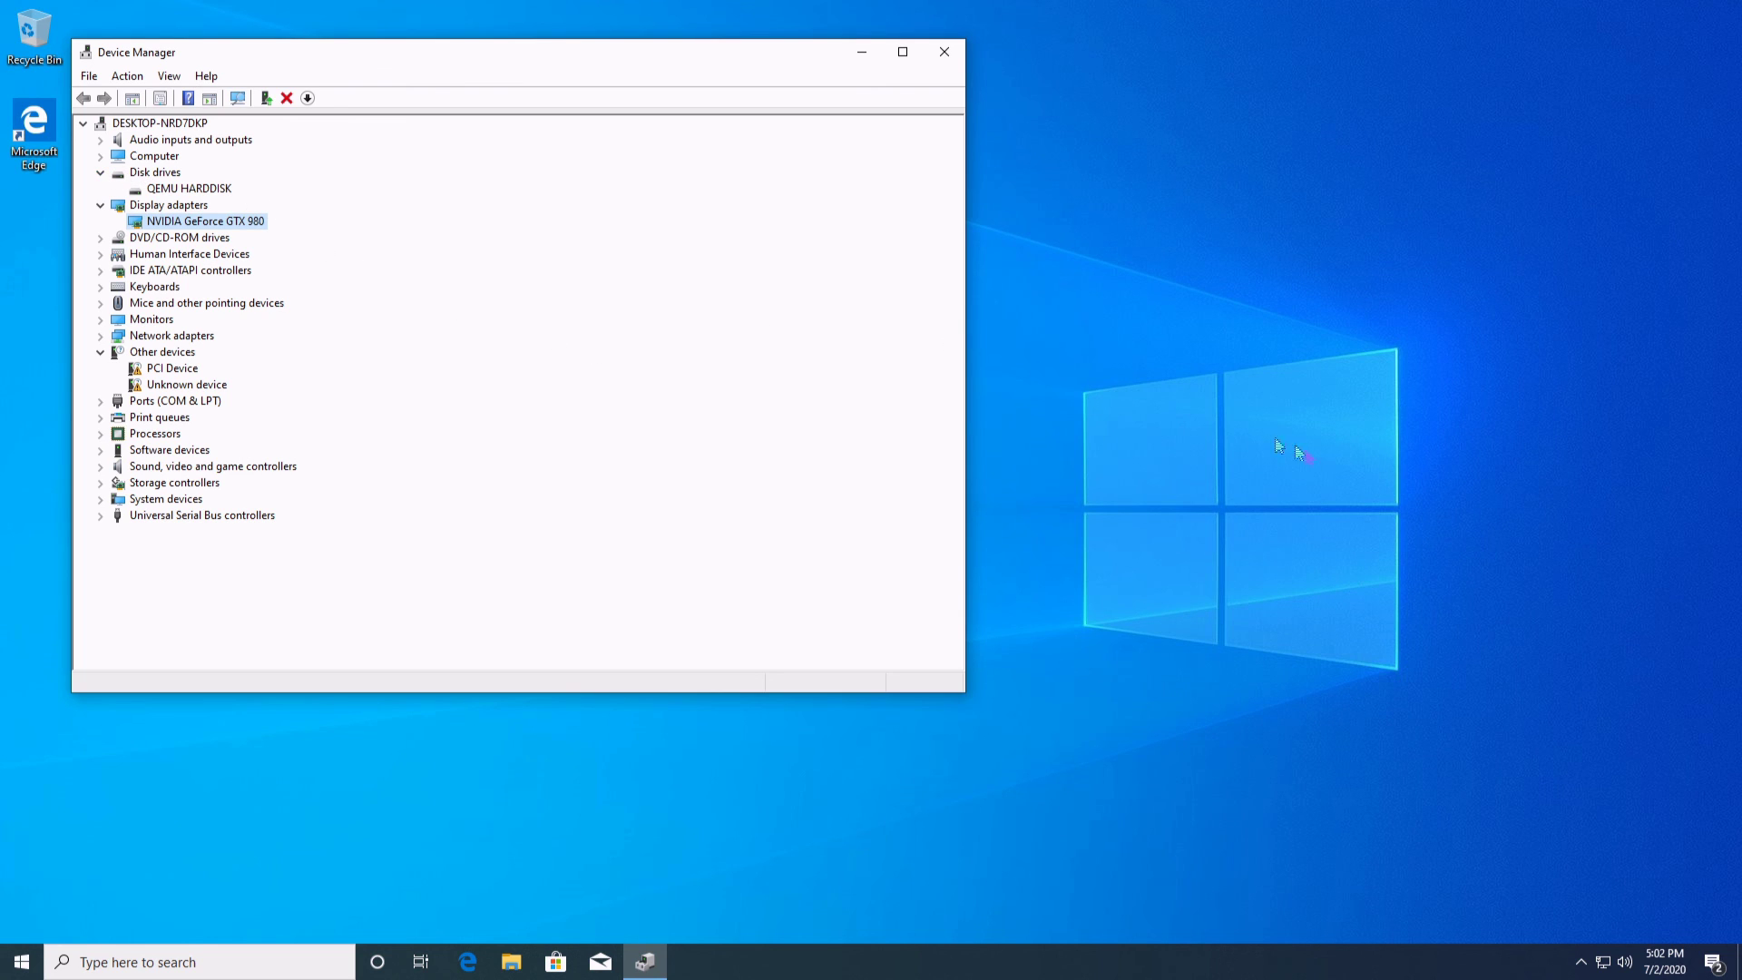
Step: Open Task Manager's Performance view showing GPU 0, placed beside Device Manager
left_click(1310, 478)
key("ctrl+alt+Delete")
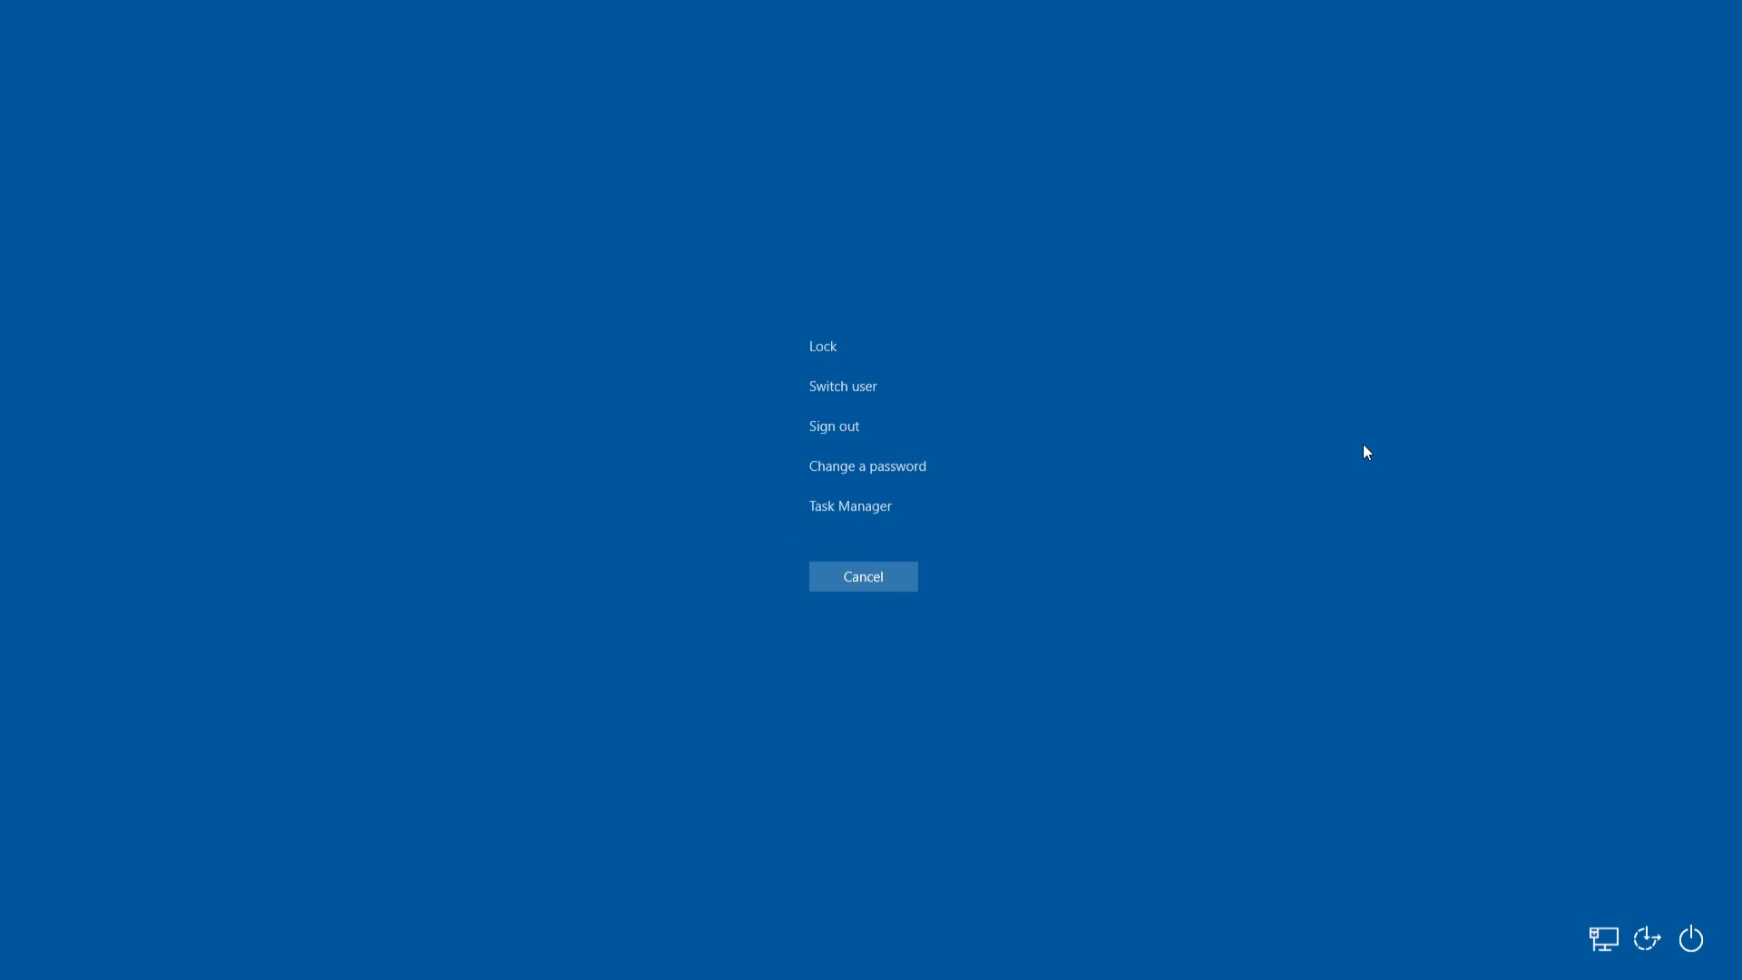
left_click(840, 519)
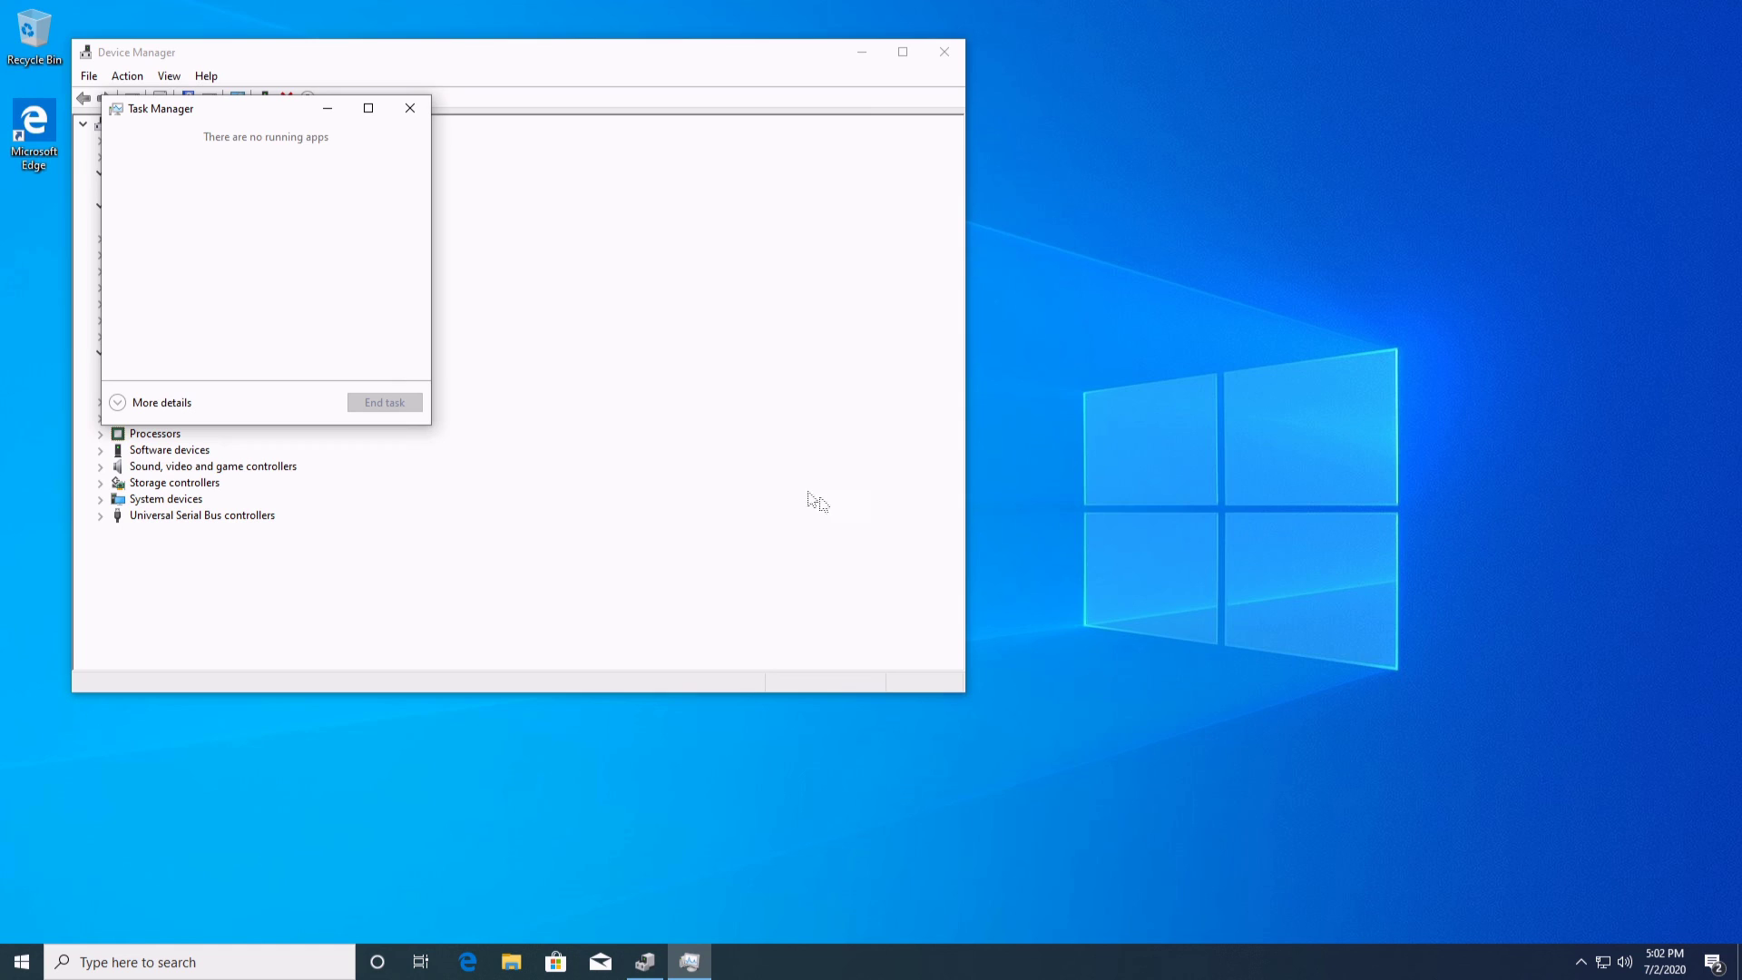
left_click(150, 404)
left_click(197, 154)
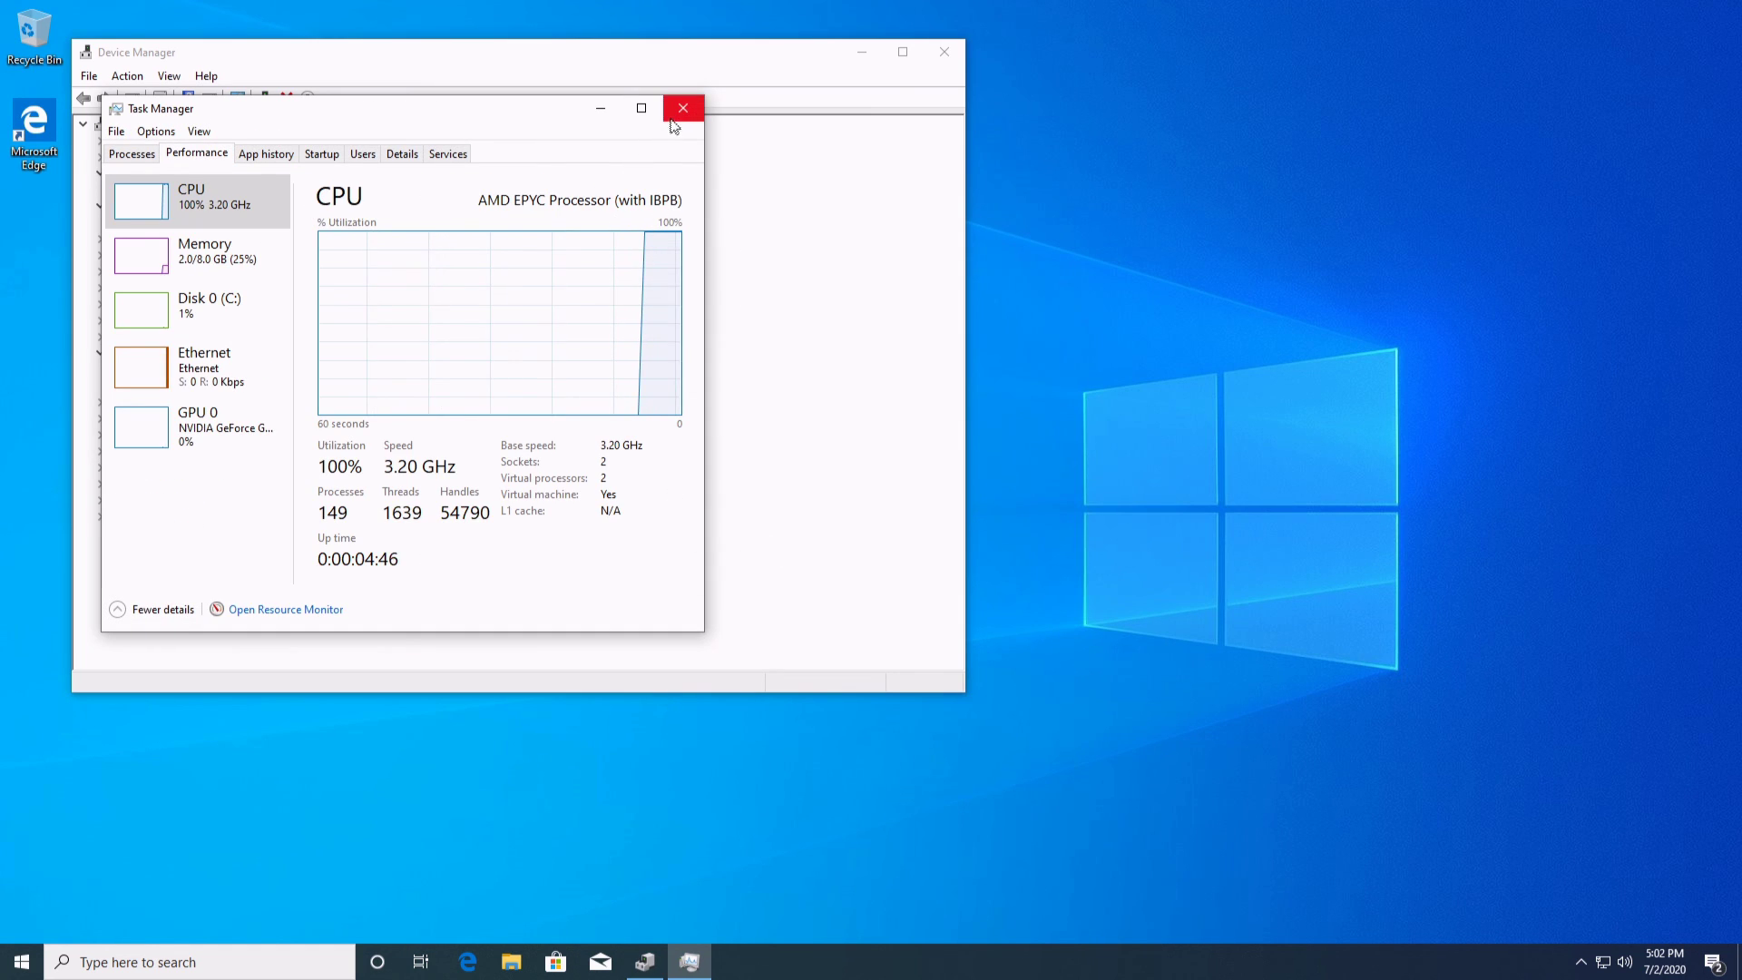
left_click_drag(530, 106, 1204, 161)
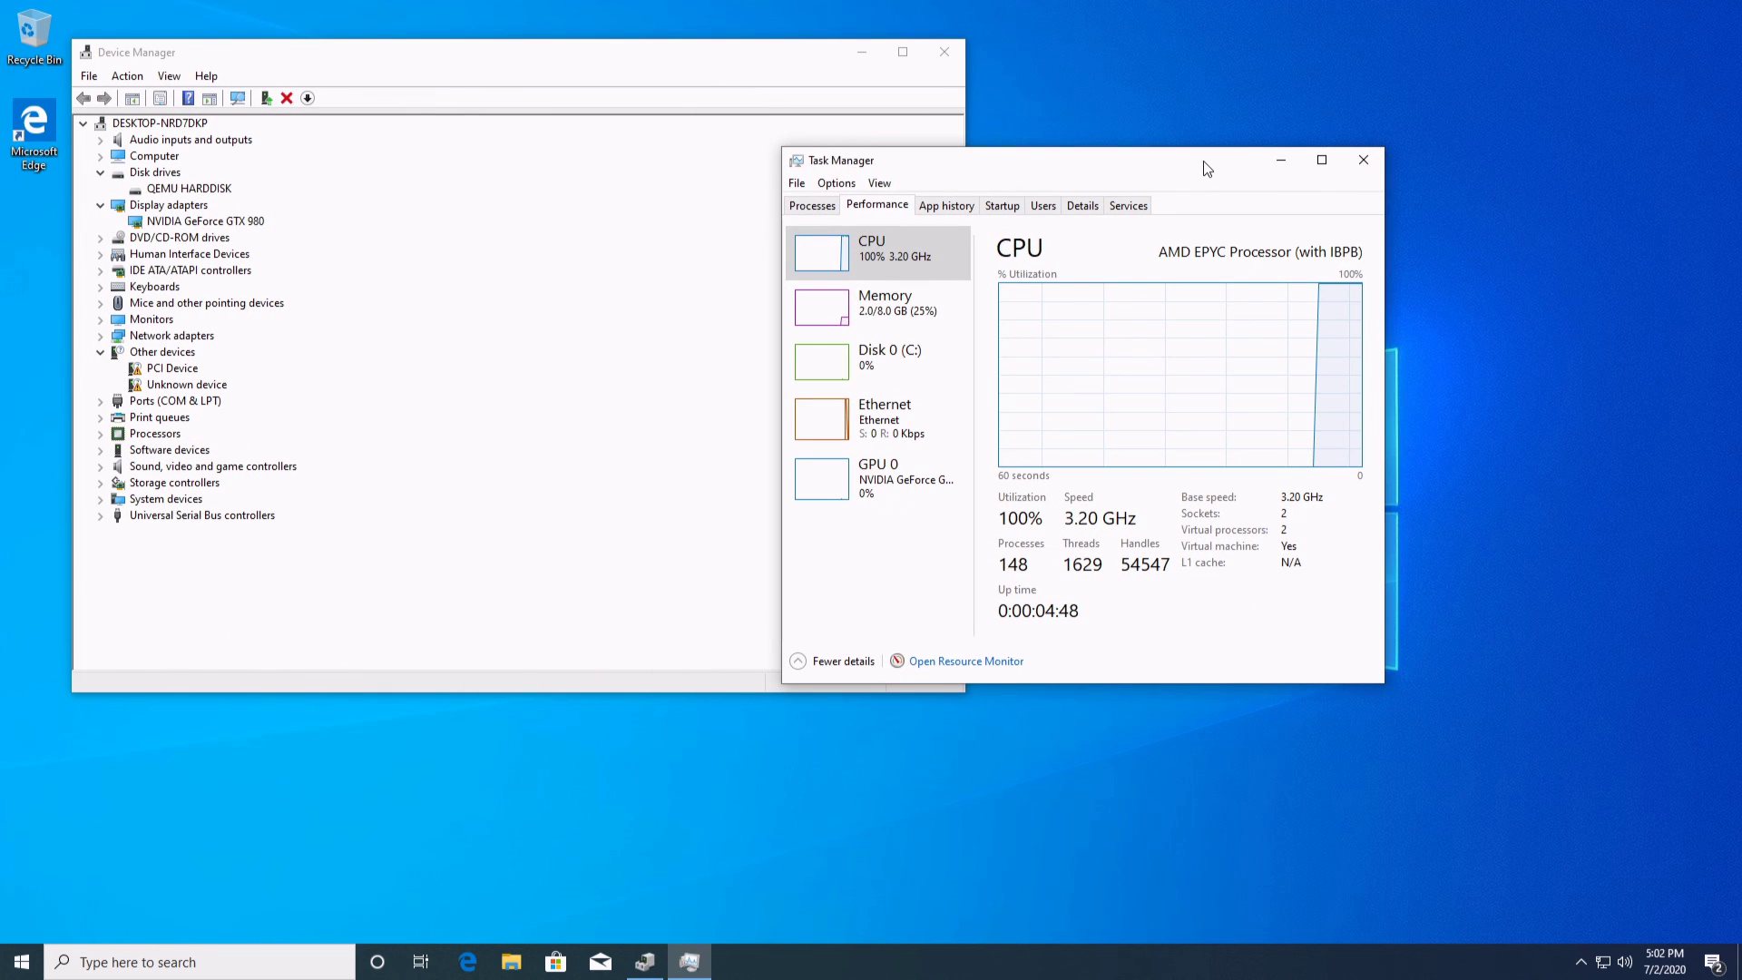